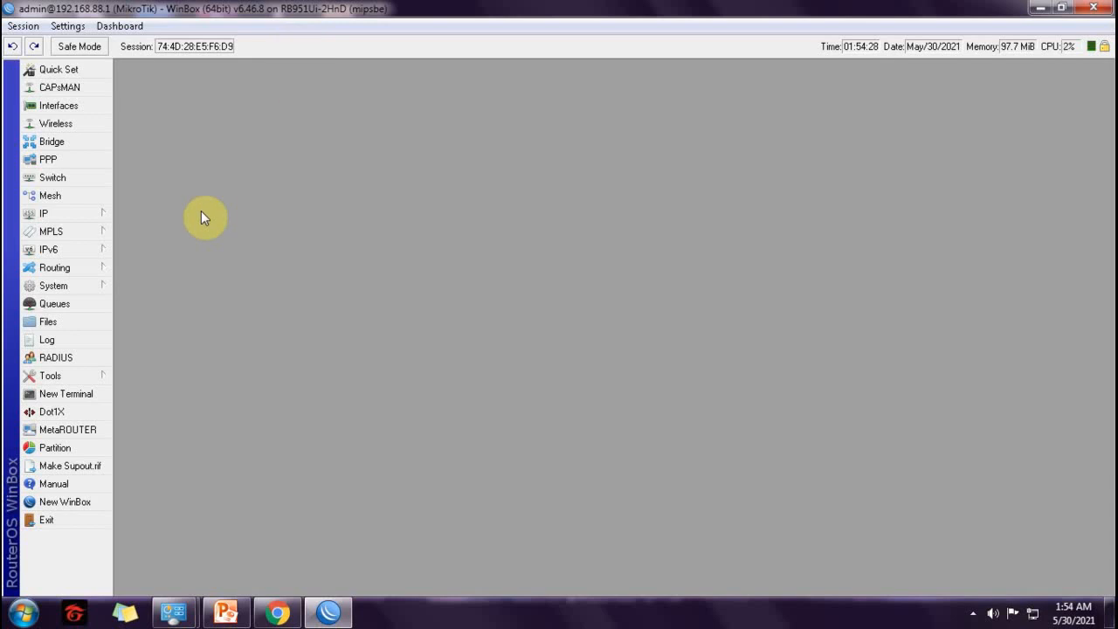
# Check the router's DHCP Client list for configured clients, then close the list.
pyautogui.click(91, 218)
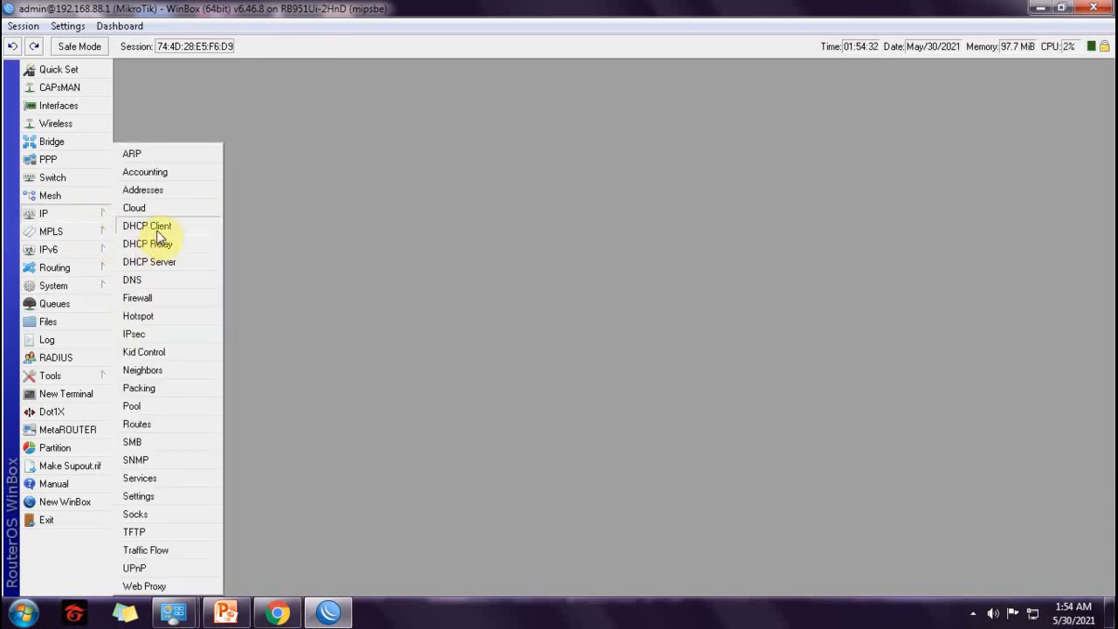
pyautogui.click(156, 230)
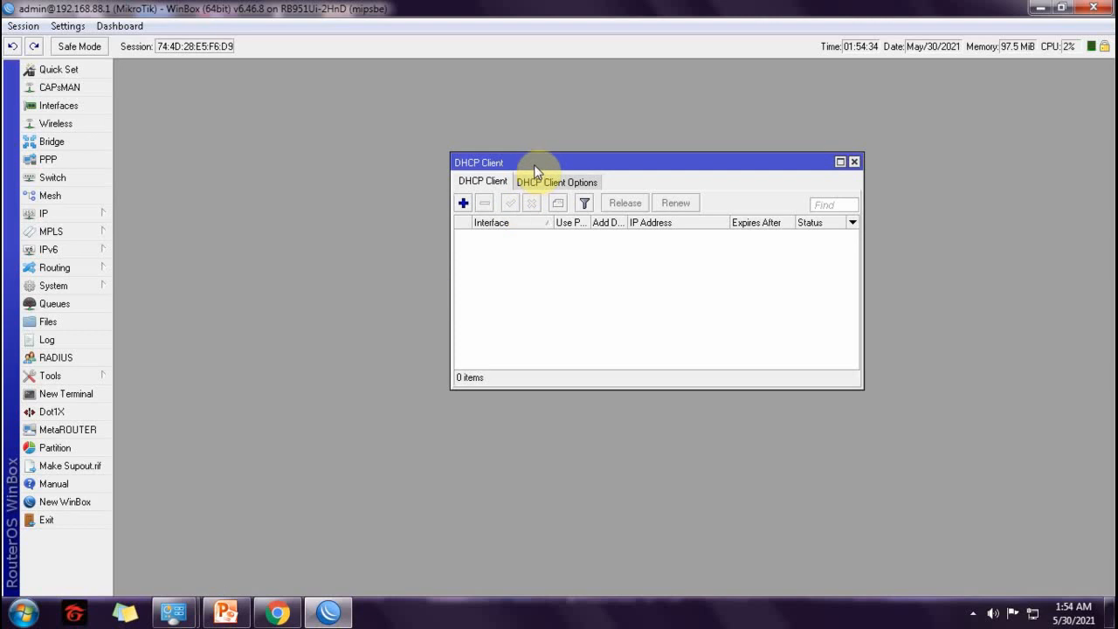
pyautogui.moveTo(530, 162); pyautogui.dragTo(403, 199)
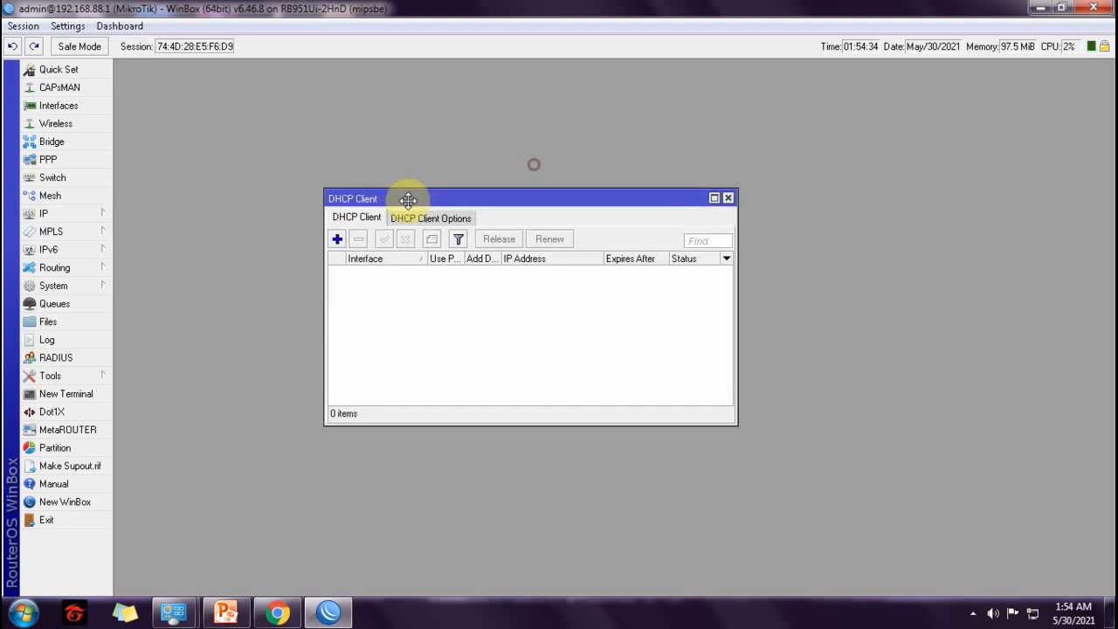
pyautogui.click(727, 198)
# Examine the bridge-local and bridge-pppoe bridges and the interfaces assigned to each as ports, then close the Bridge window.
pyautogui.click(87, 144)
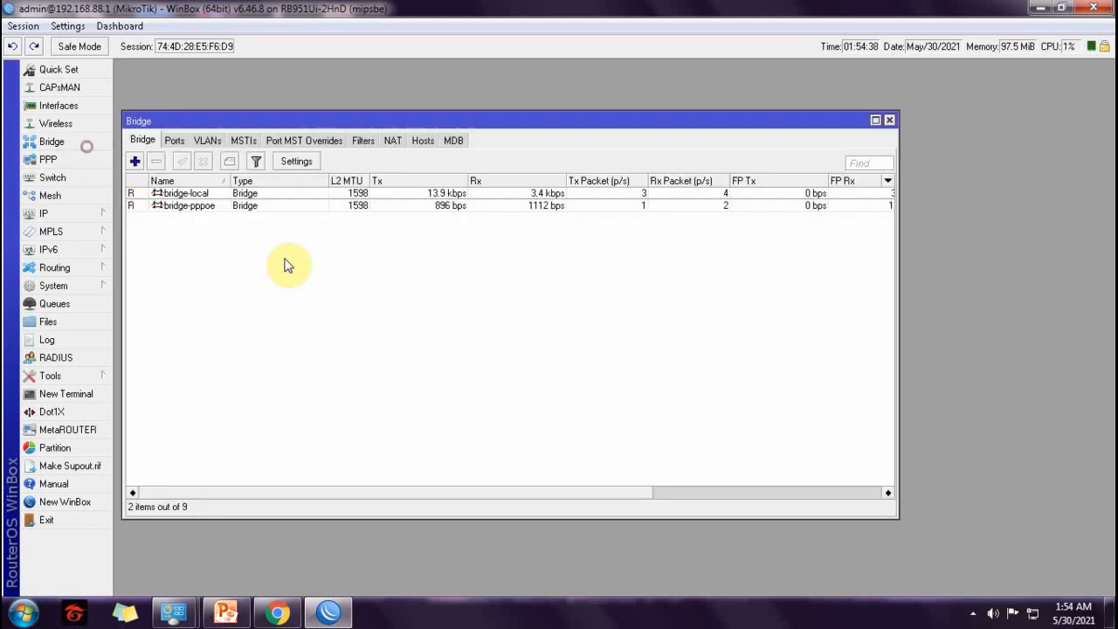
pyautogui.click(196, 209)
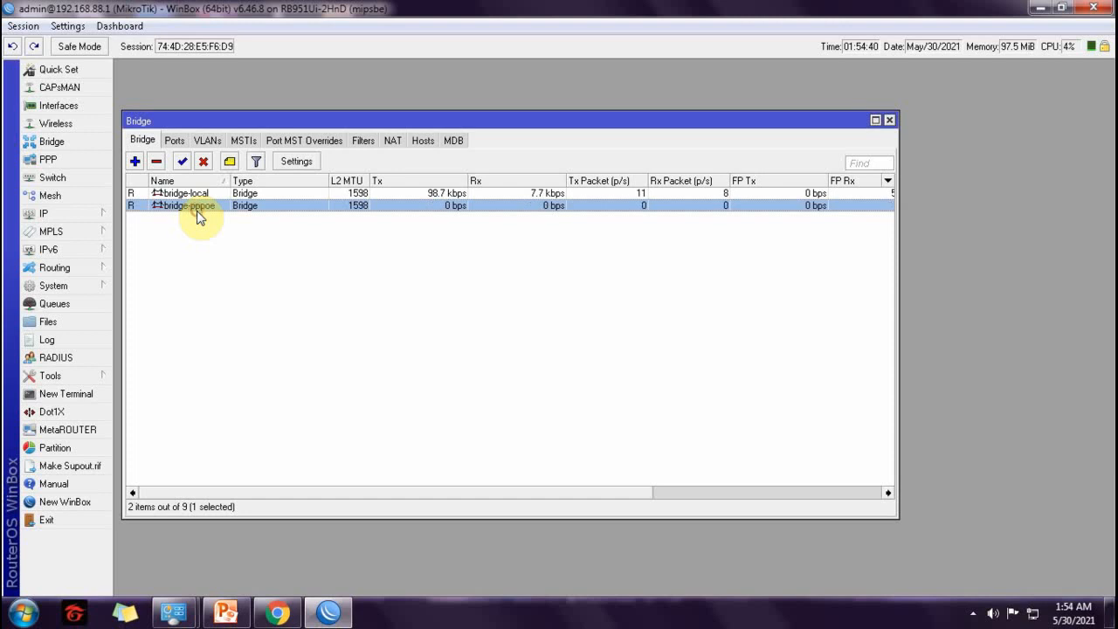
pyautogui.click(199, 194)
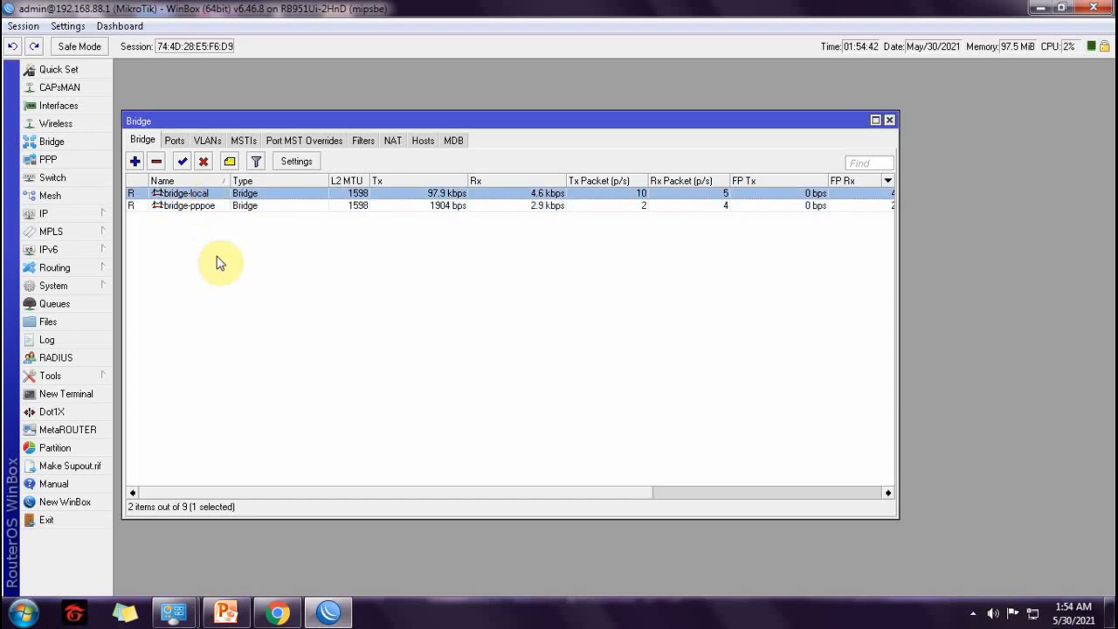
pyautogui.click(174, 140)
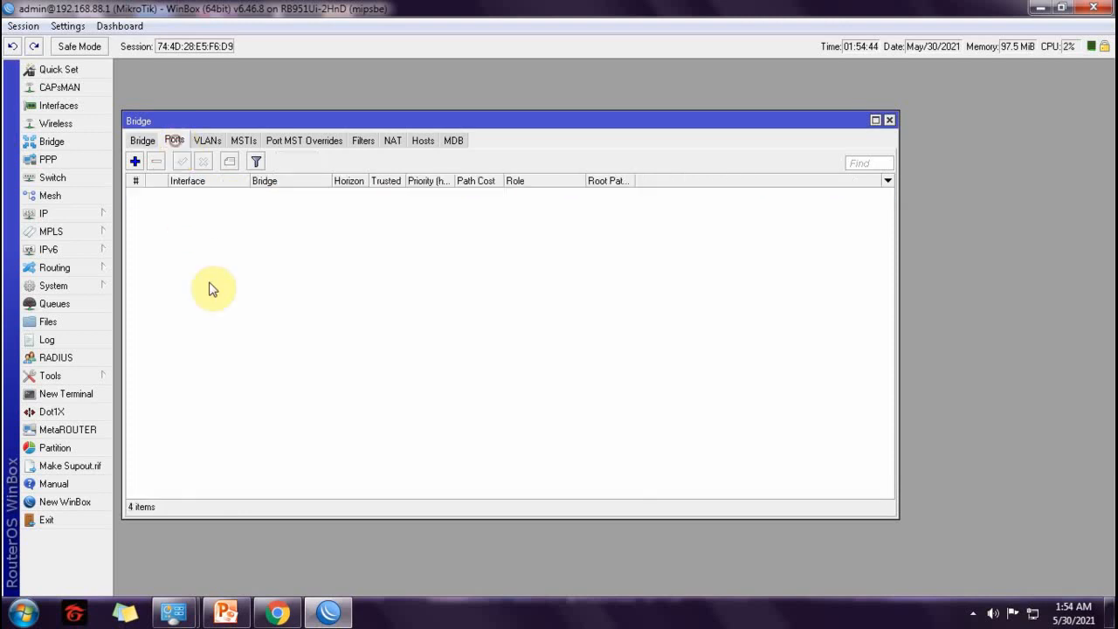
pyautogui.click(271, 193)
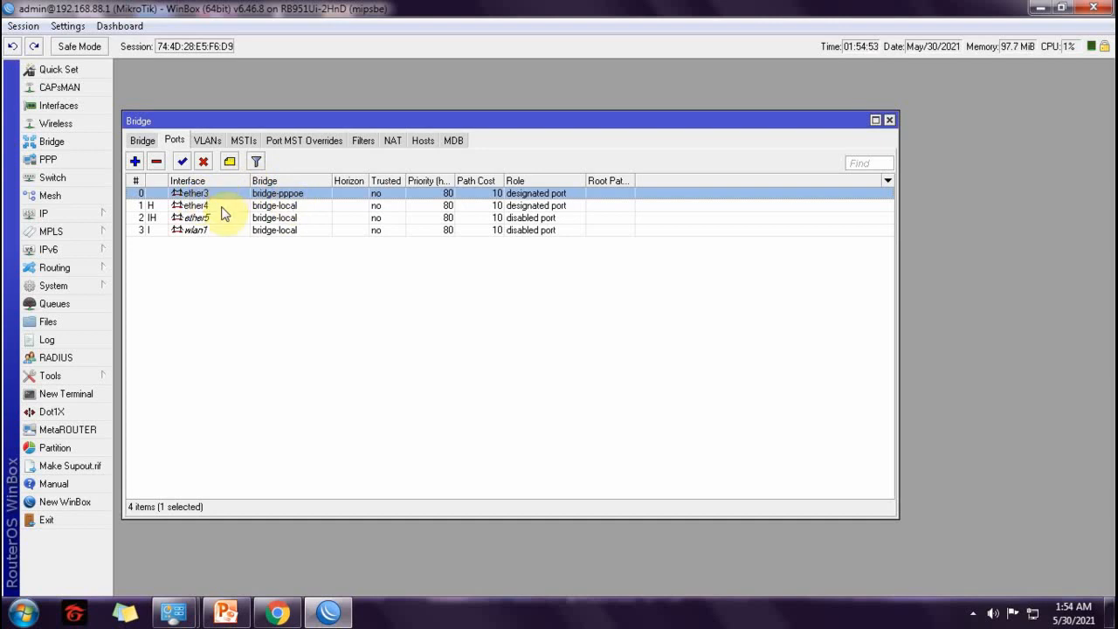
pyautogui.click(226, 207)
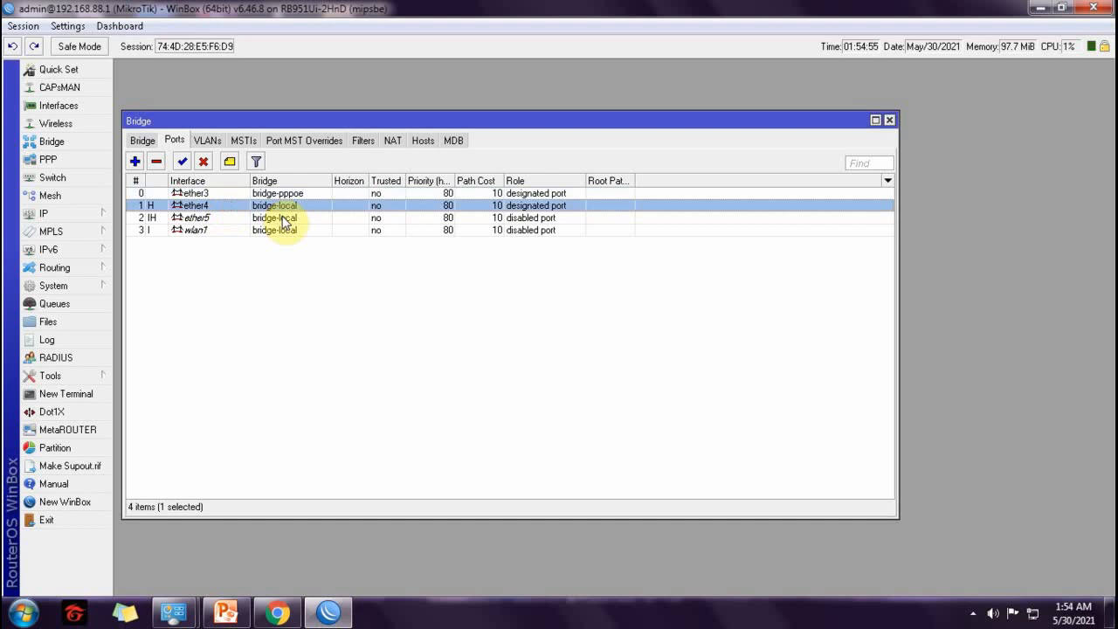
pyautogui.click(200, 231)
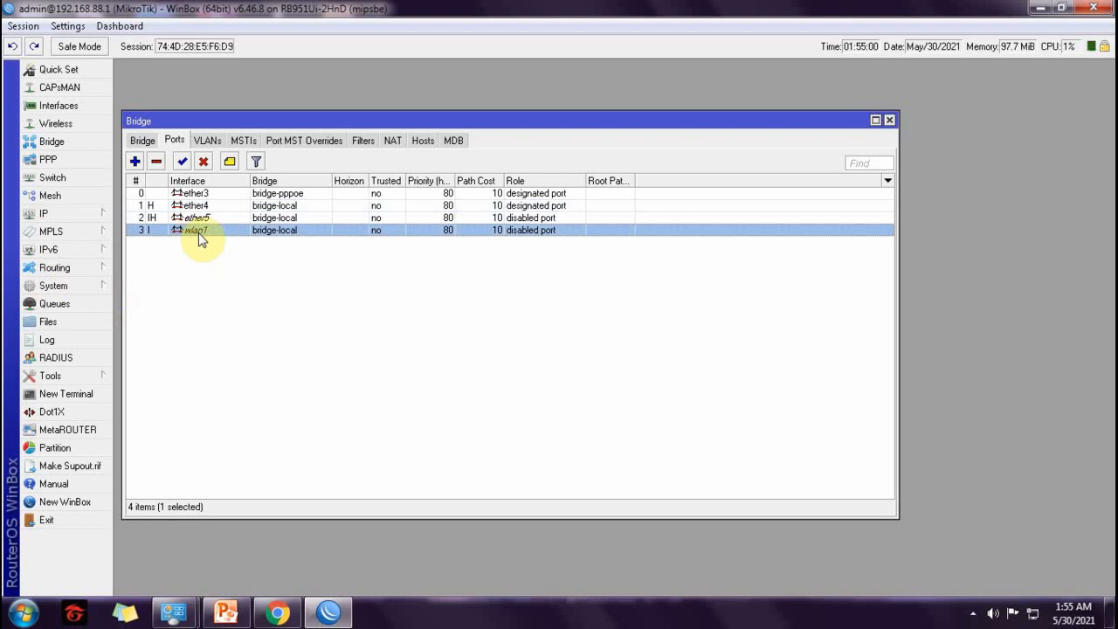
pyautogui.click(889, 120)
# Review the wlan1 interface, the wireless access and connect lists, and the default security profile, then close Wireless Tables.
pyautogui.click(67, 121)
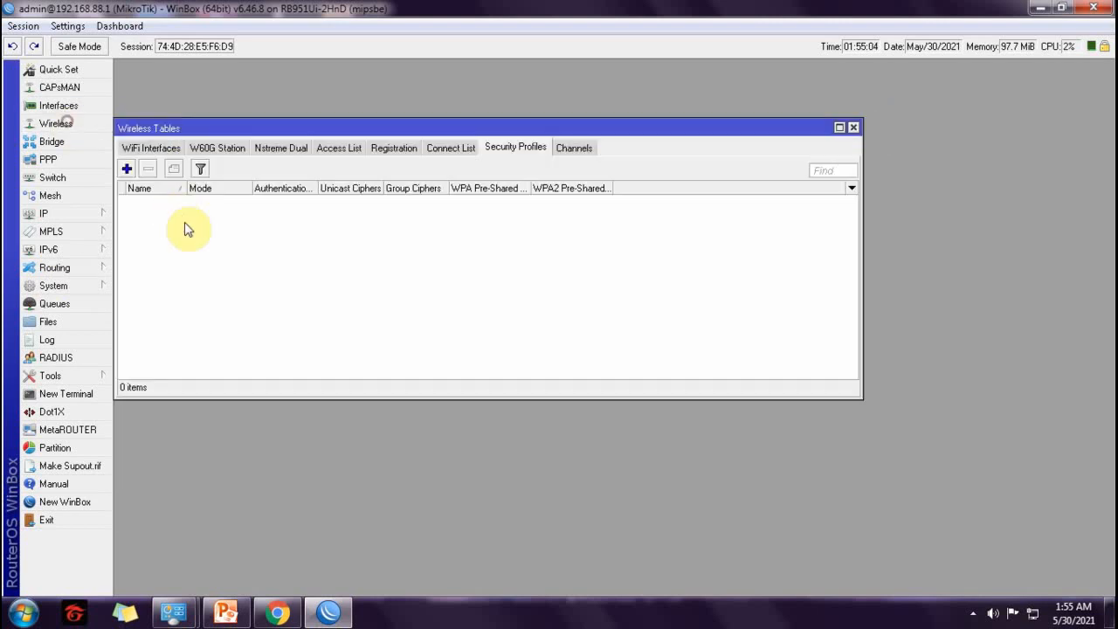
pyautogui.click(221, 203)
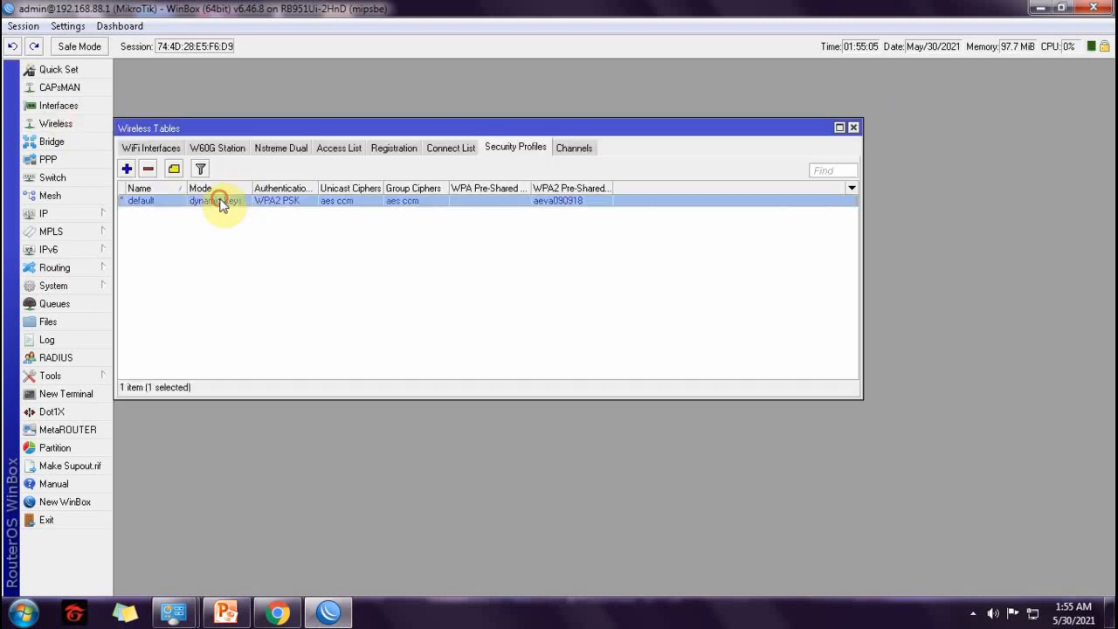
pyautogui.click(151, 148)
pyautogui.click(174, 203)
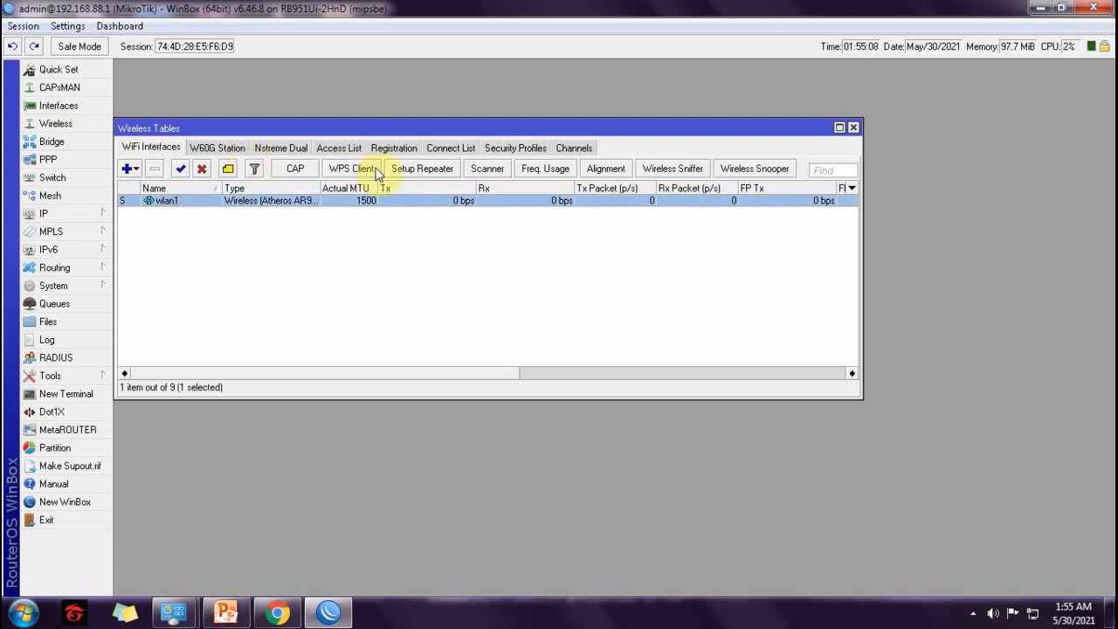
pyautogui.click(354, 148)
pyautogui.click(447, 148)
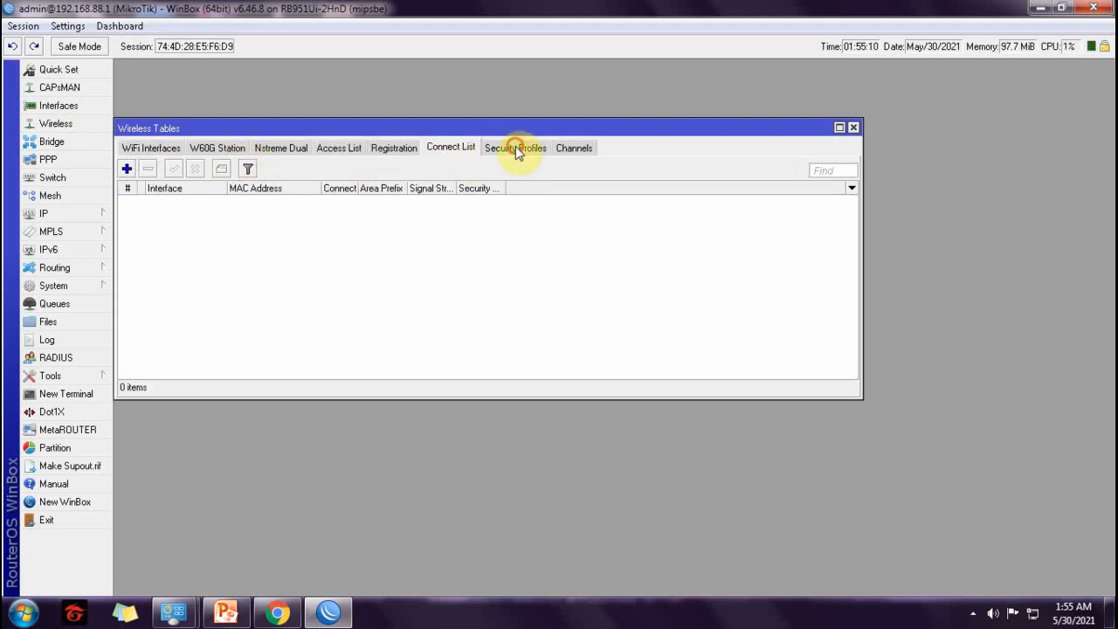
pyautogui.click(516, 148)
pyautogui.doubleClick(245, 210)
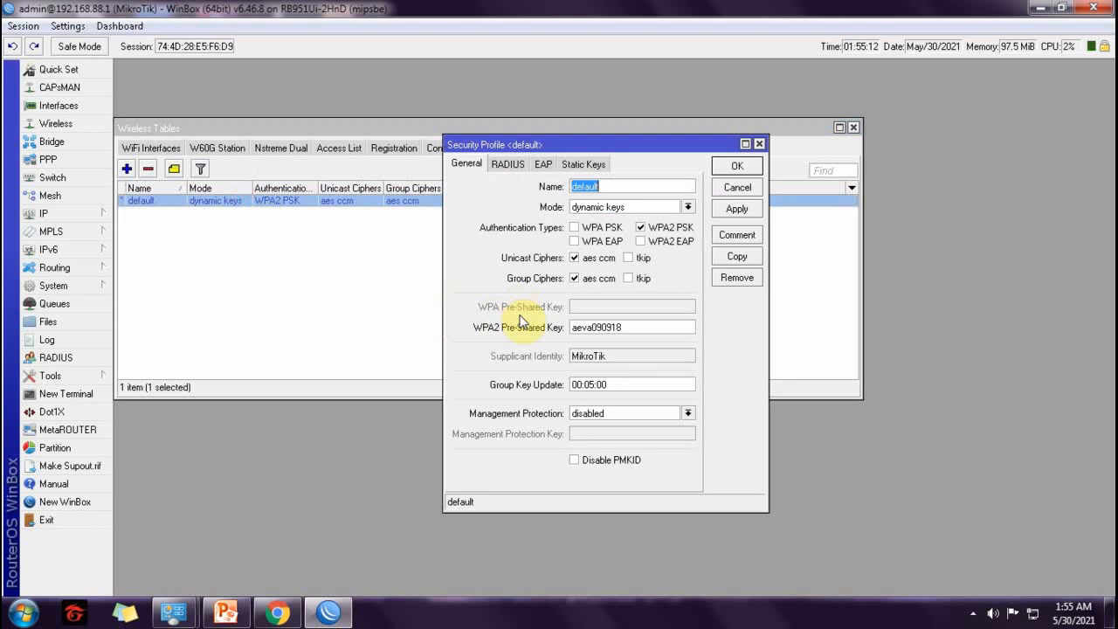
pyautogui.click(737, 166)
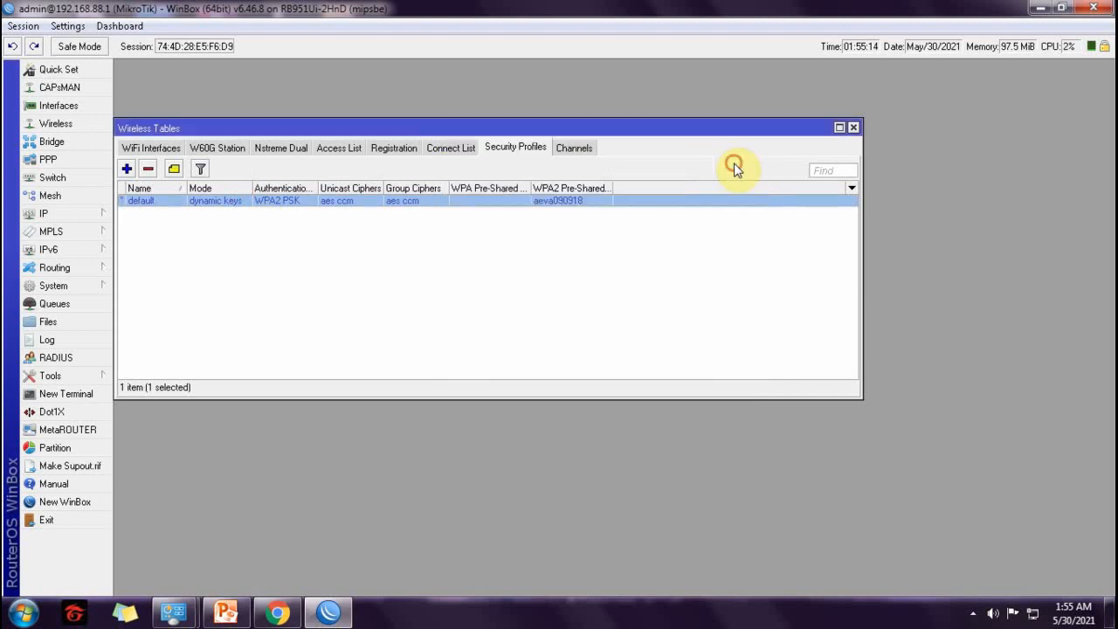
pyautogui.click(853, 127)
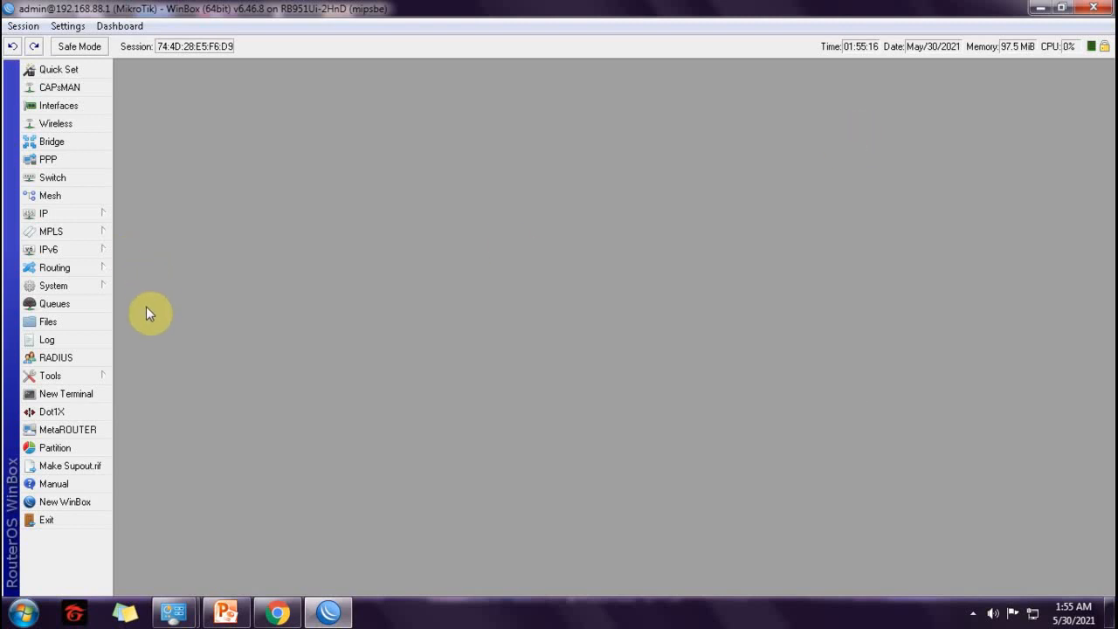
# Inspect the destinations and gateways in the router's IP route list, then close it.
pyautogui.click(67, 216)
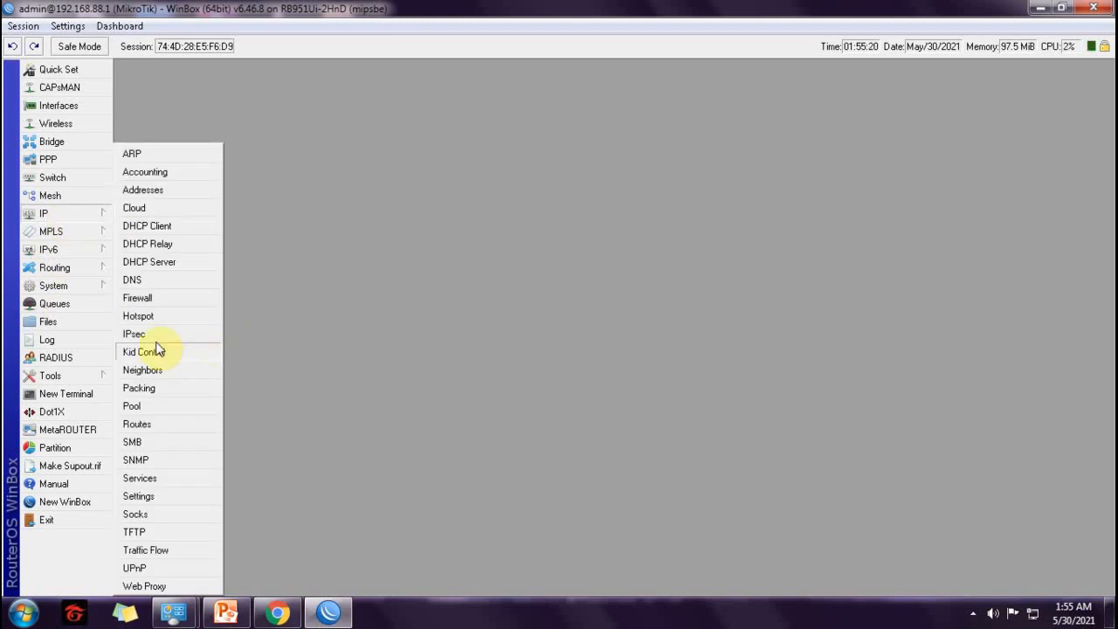
pyautogui.click(150, 425)
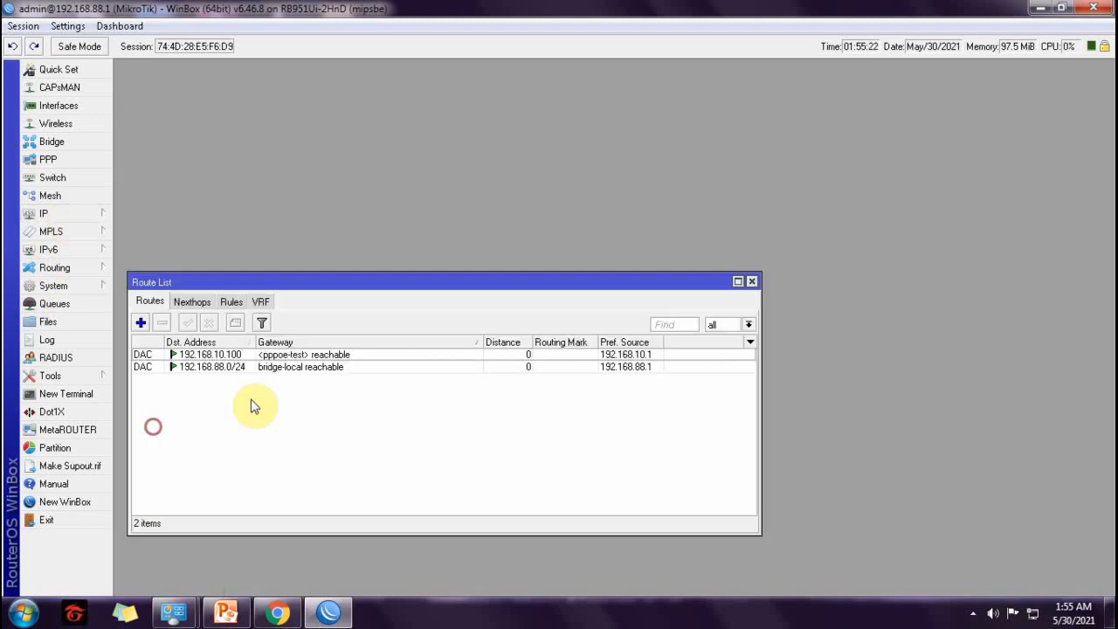
pyautogui.click(751, 282)
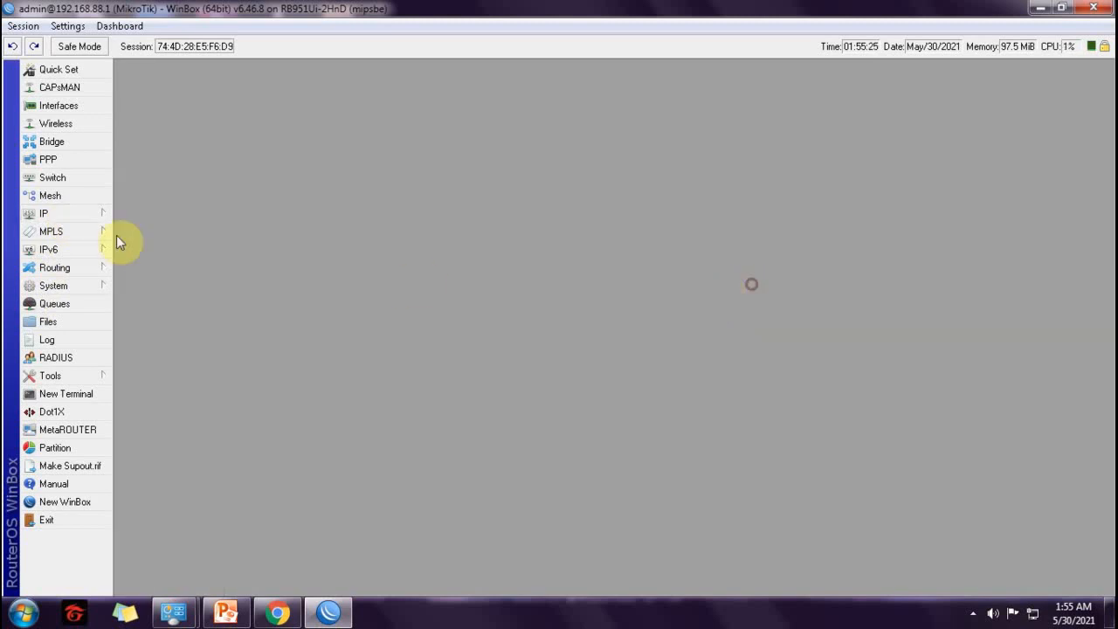
# Inspect the PPPoE server on bridge-pppoe and the active PPP connection of the test account.
pyautogui.click(55, 159)
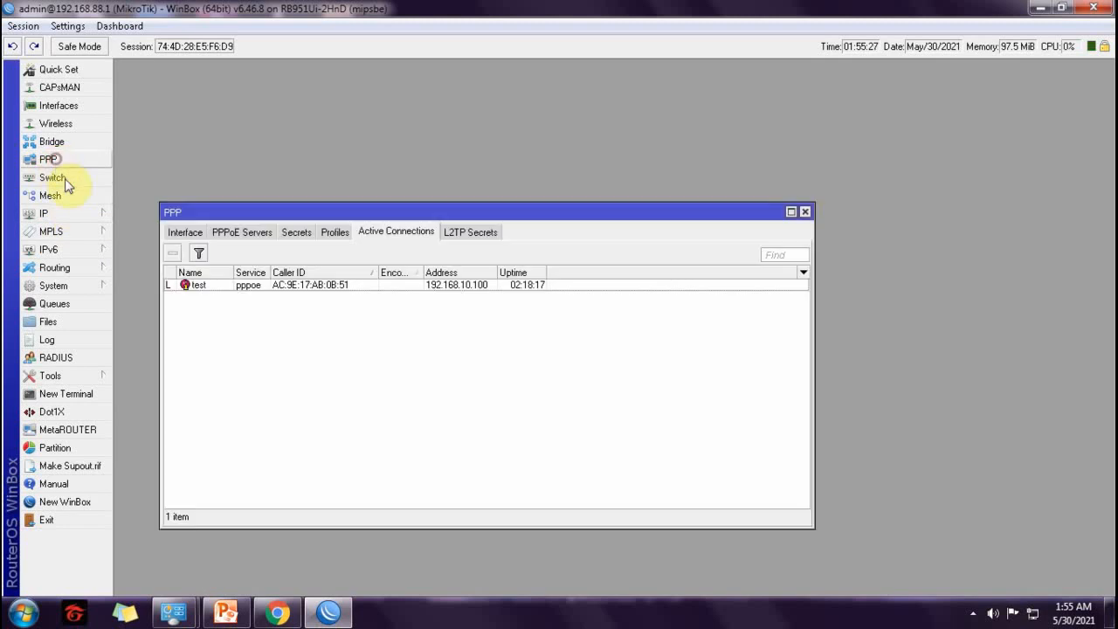
pyautogui.click(233, 236)
pyautogui.click(267, 288)
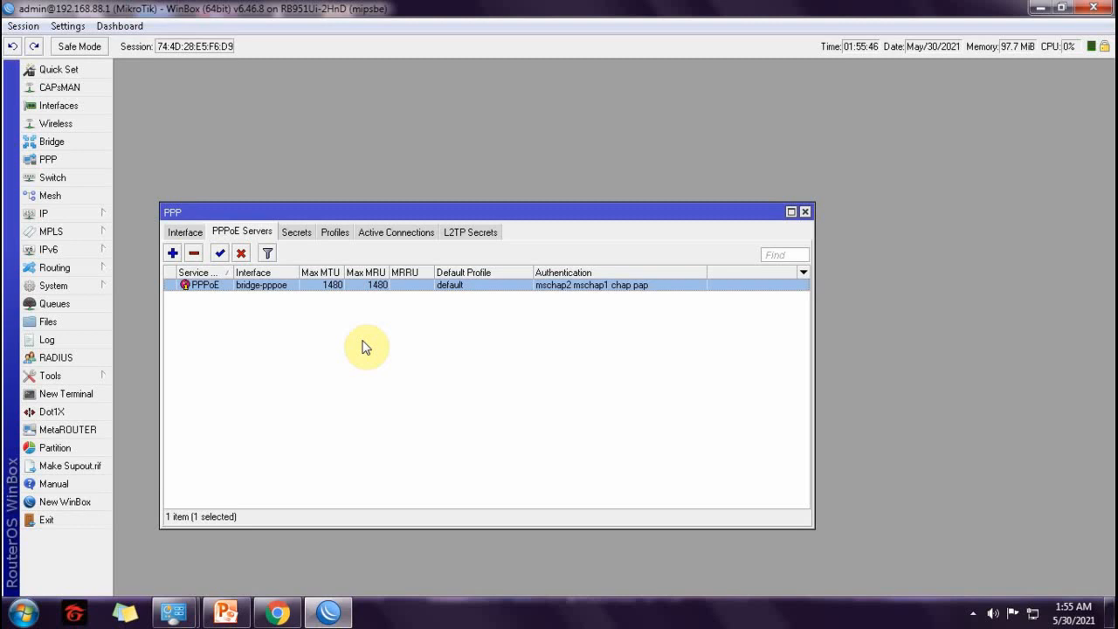
pyautogui.click(386, 234)
pyautogui.click(337, 286)
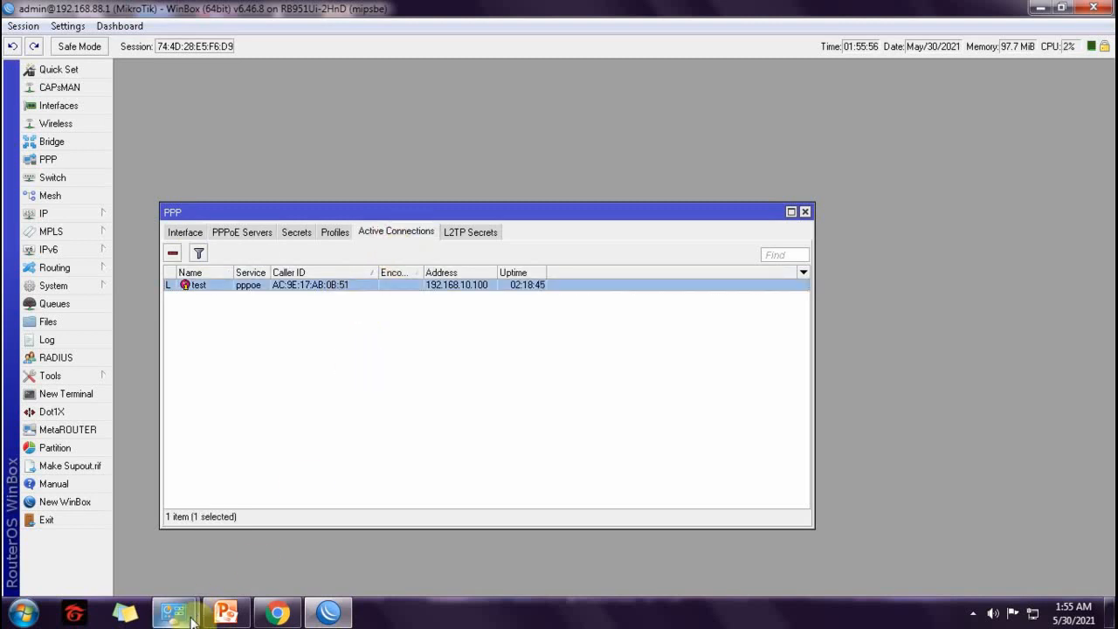
# Switch to Windows Network and Sharing Center, view the PPPoE connection's network details, and minimize it again.
pyautogui.moveTo(179, 612)
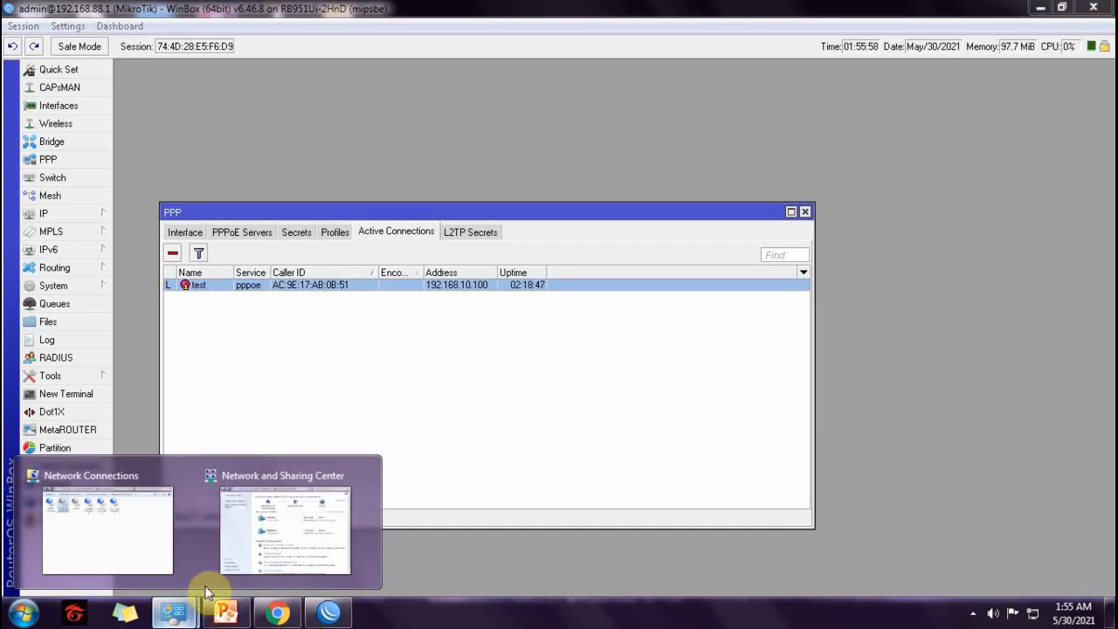
pyautogui.click(228, 541)
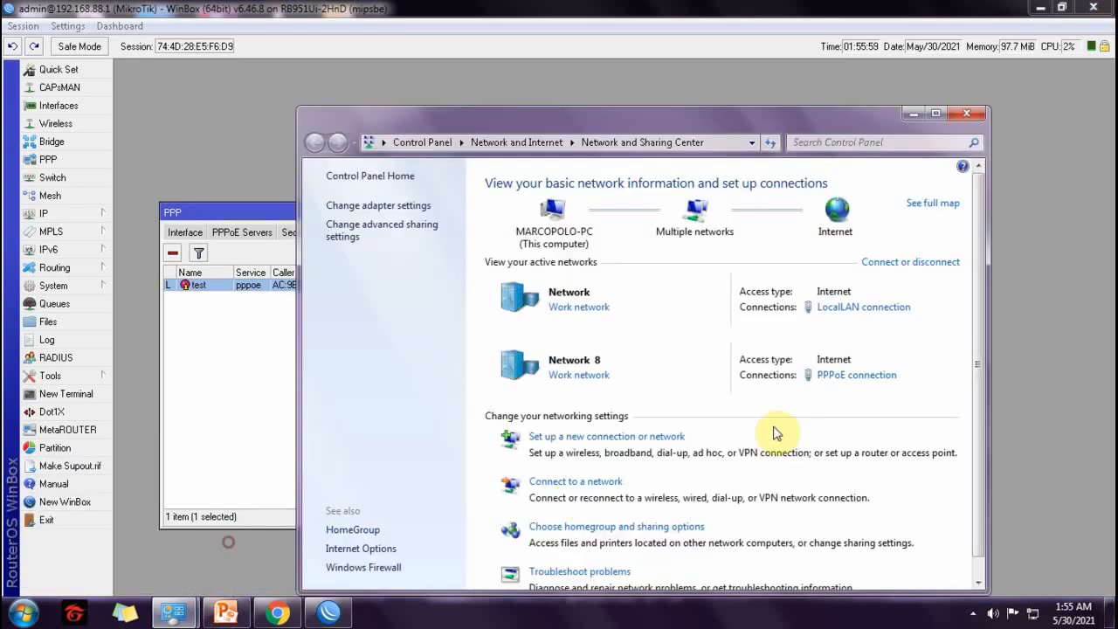
pyautogui.click(839, 383)
pyautogui.click(463, 294)
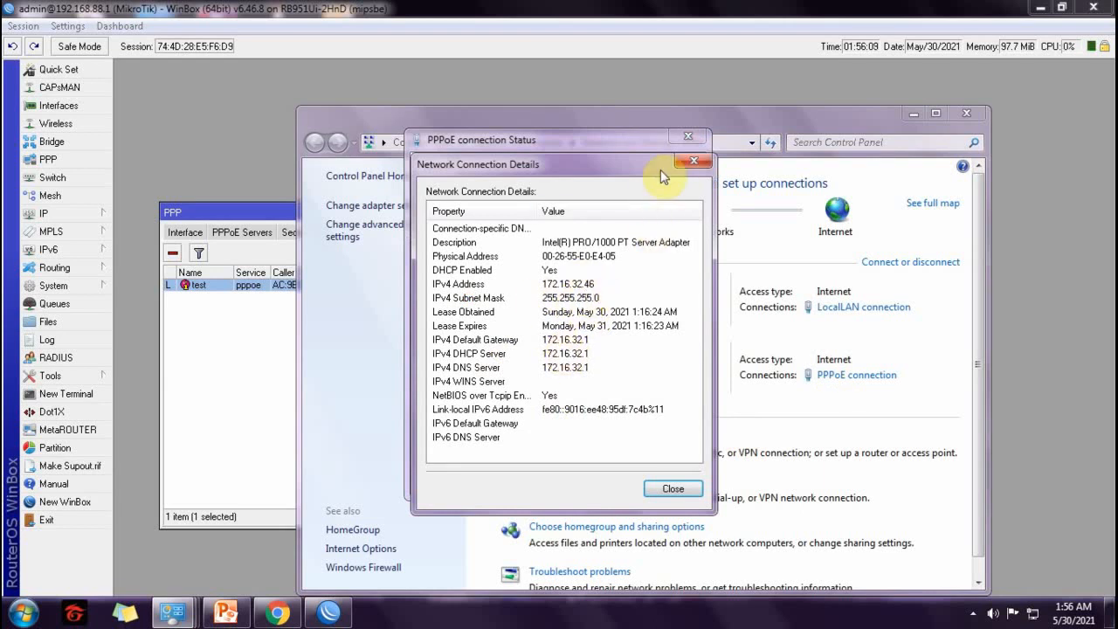
pyautogui.click(669, 488)
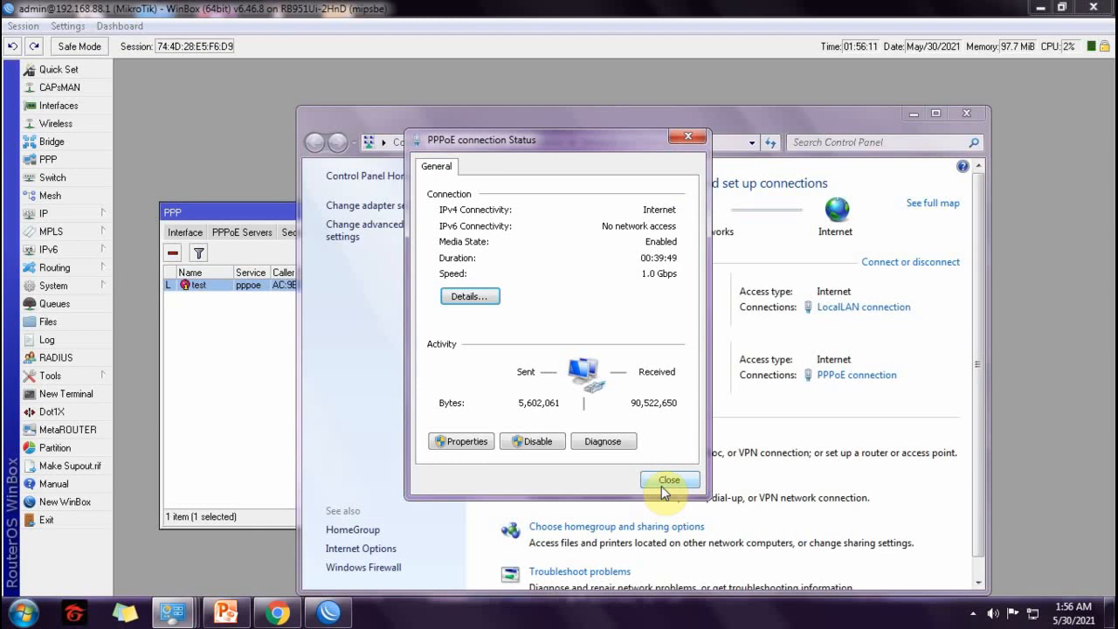
pyautogui.click(666, 485)
pyautogui.click(917, 112)
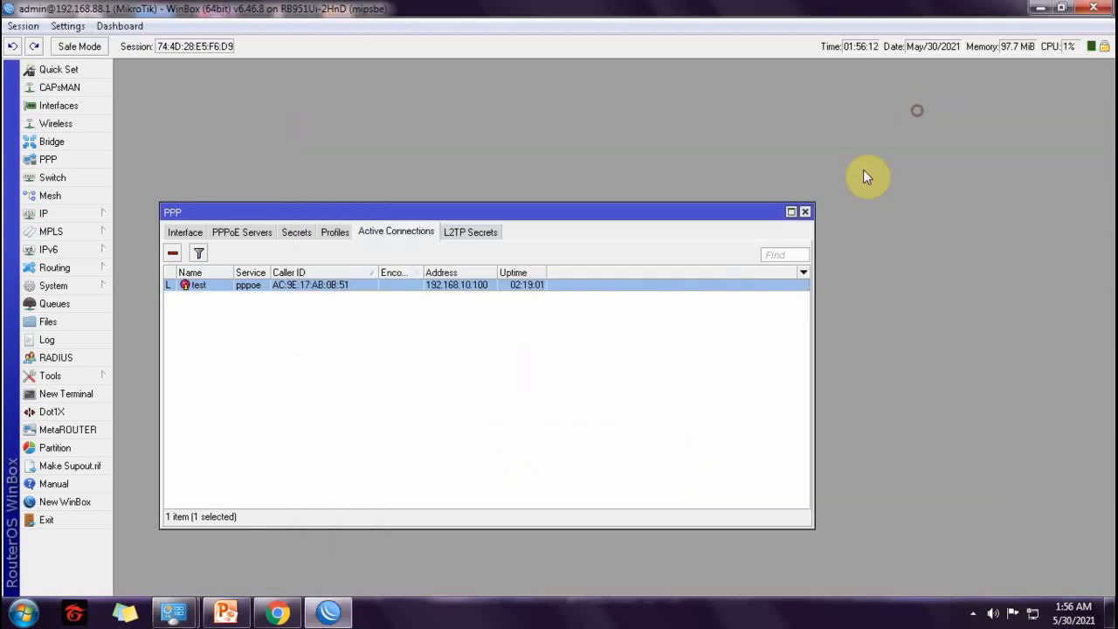
# Switch to the FreshTomato overview in Chrome and compare the WAN0 IP address with the active PPPoE connection's address in WinBox.
pyautogui.click(276, 613)
pyautogui.scroll(12, 86, 285)
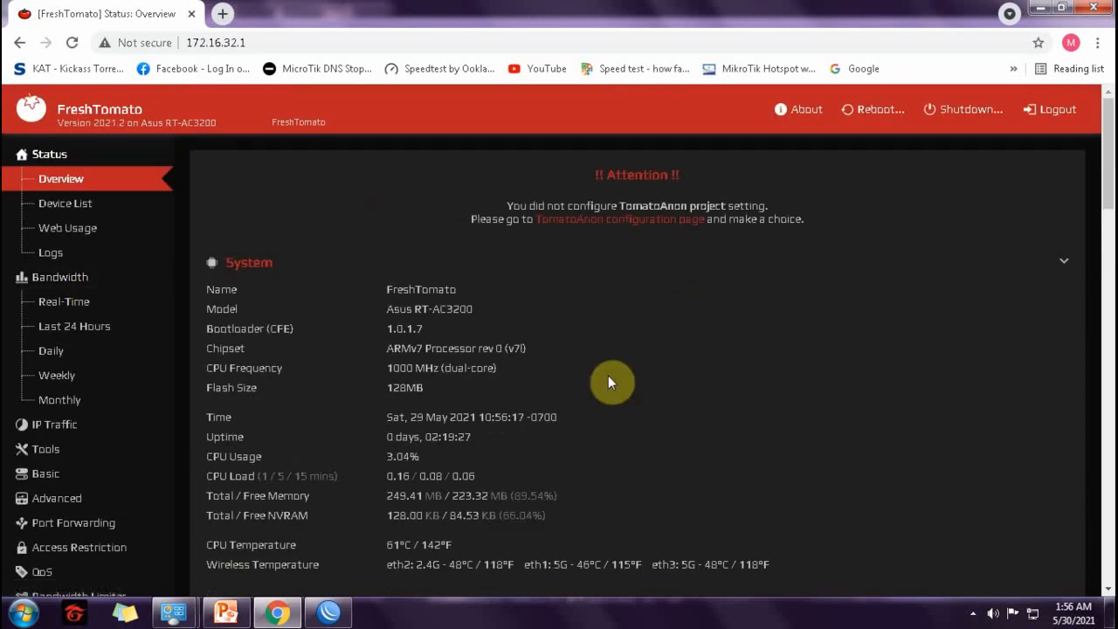
pyautogui.scroll(-6, 609, 382)
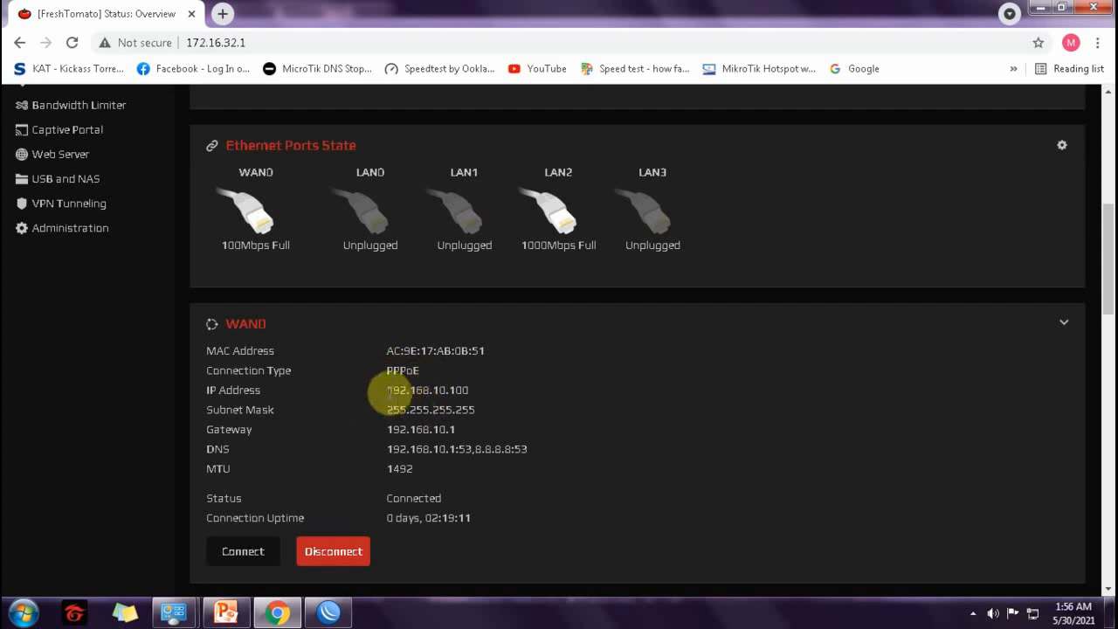
pyautogui.moveTo(386, 390); pyautogui.dragTo(479, 395)
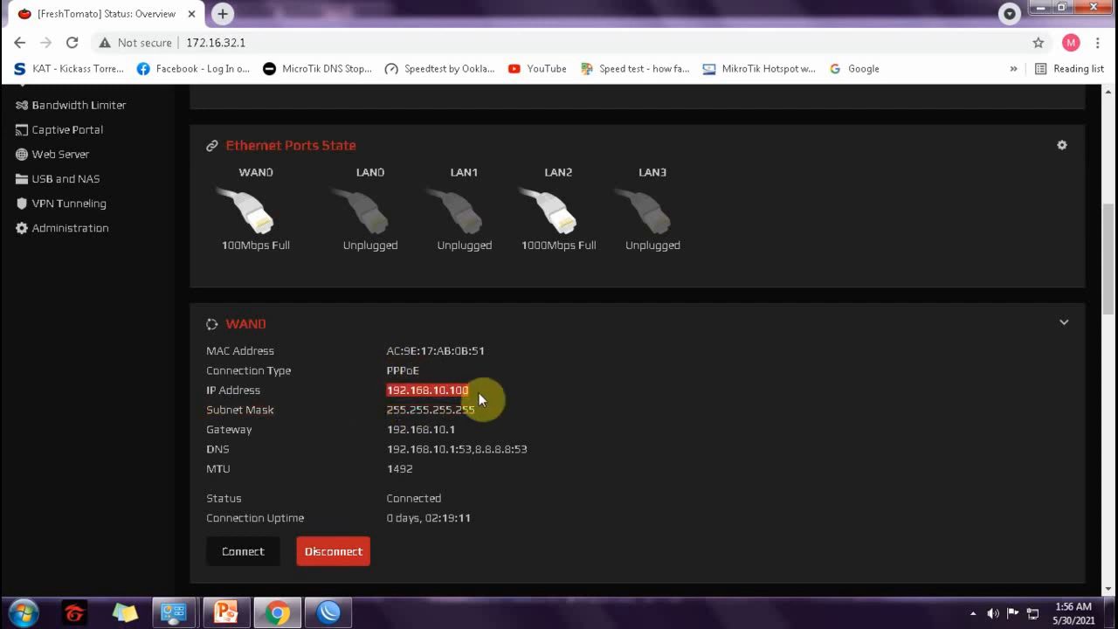
pyautogui.moveTo(327, 614)
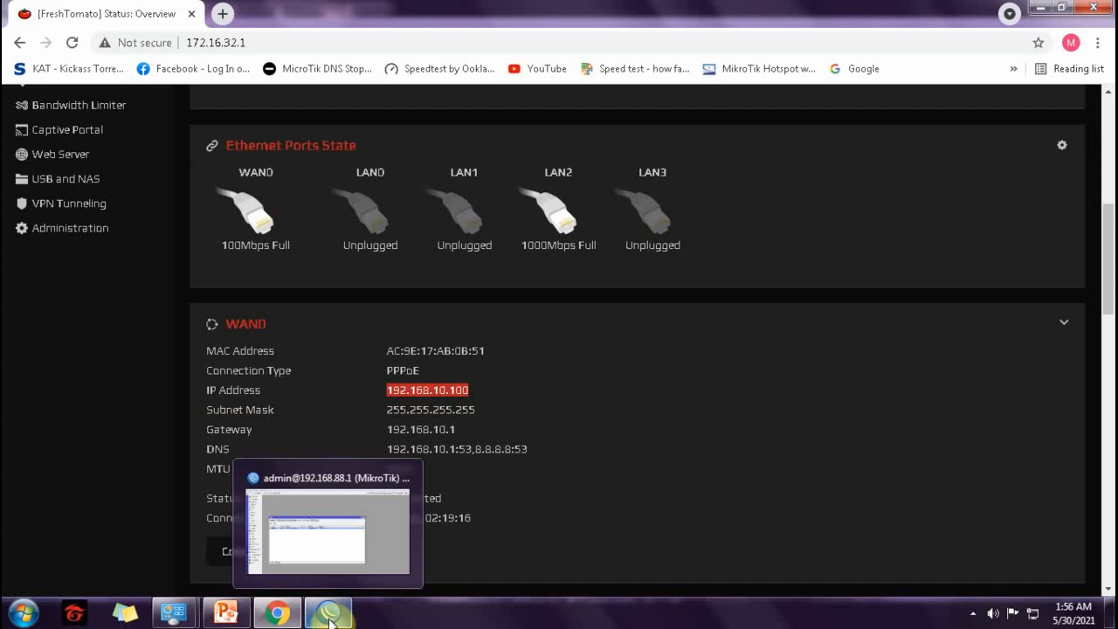
pyautogui.click(330, 620)
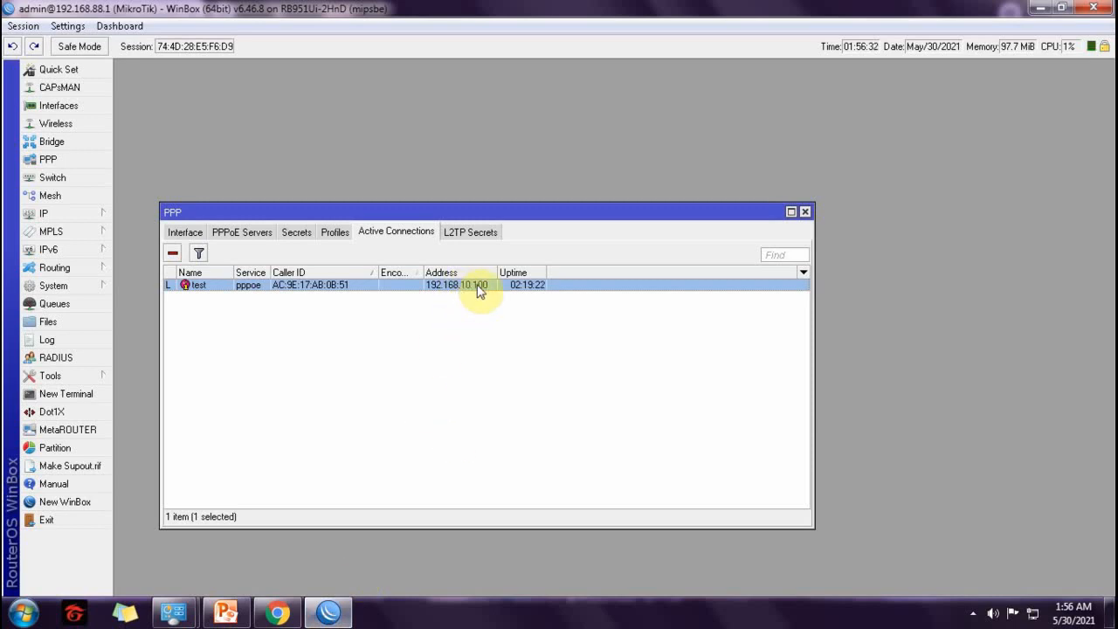
# Return to the FreshTomato overview in Chrome and examine the LAN router address and DHCP range.
pyautogui.click(275, 616)
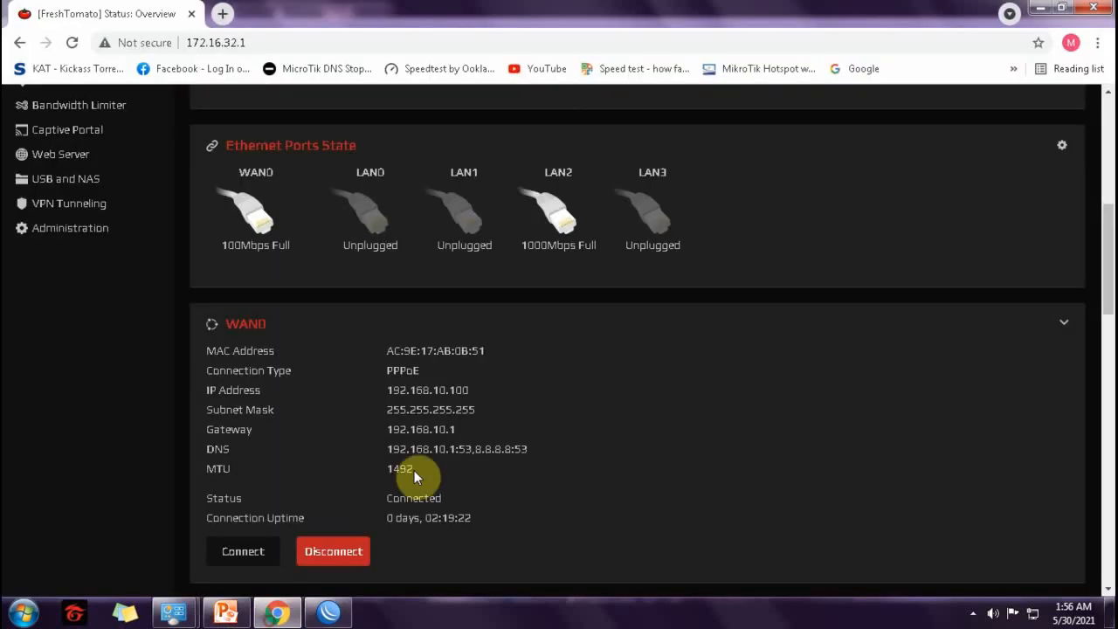
pyautogui.scroll(-4, 414, 476)
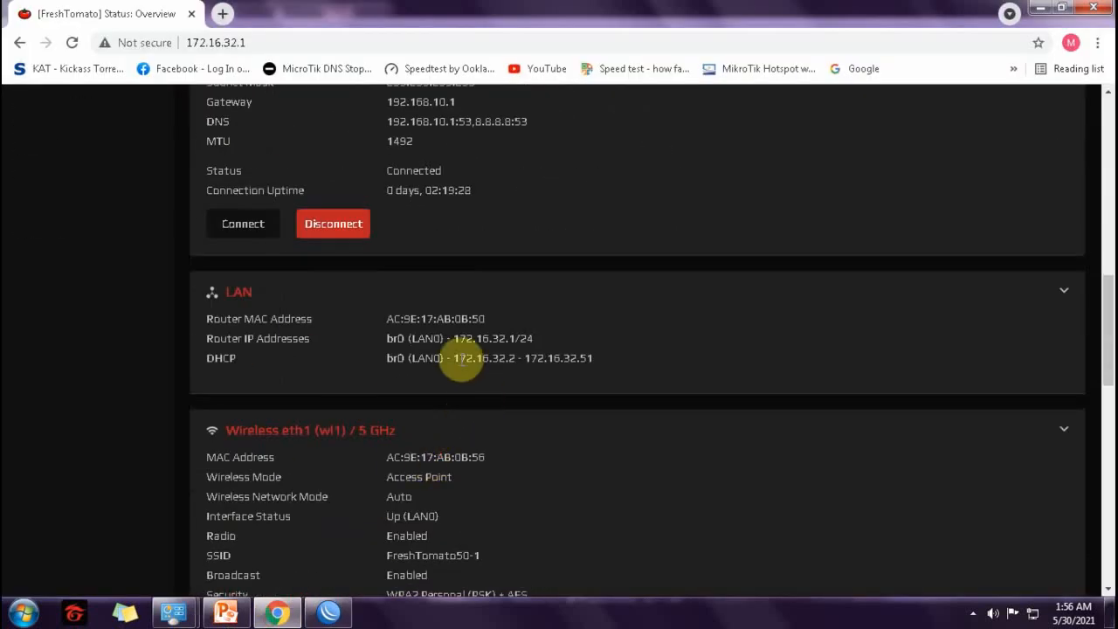
# Compare the FreshTomato DHCP range with the PPPoE connection's network details in Windows Network and Sharing Center.
pyautogui.moveTo(465, 358); pyautogui.dragTo(514, 359)
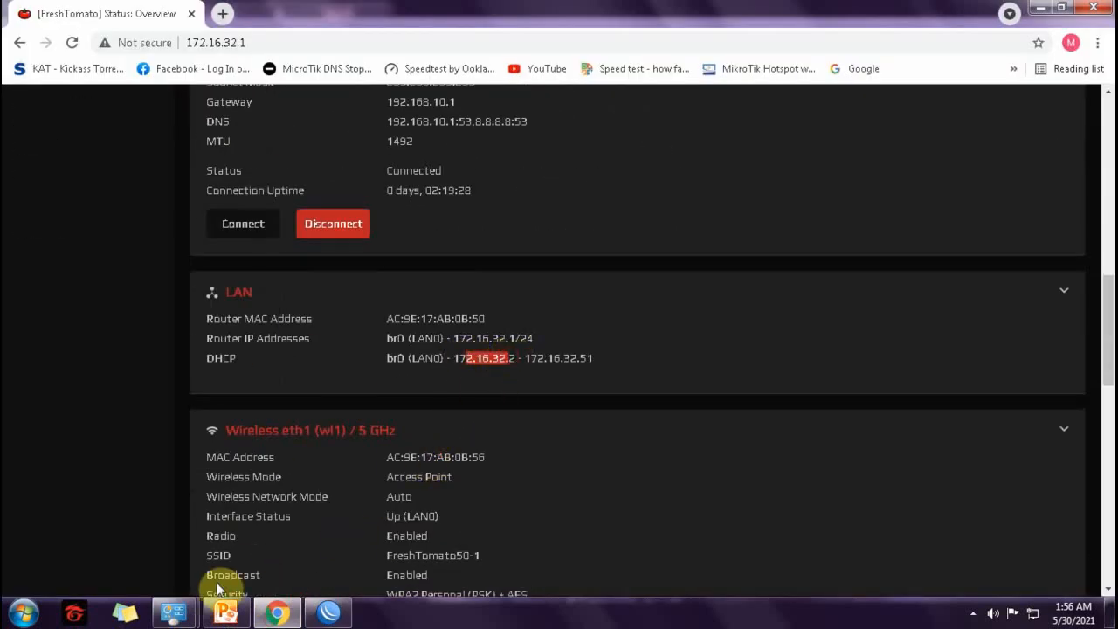
pyautogui.moveTo(174, 613)
pyautogui.click(236, 543)
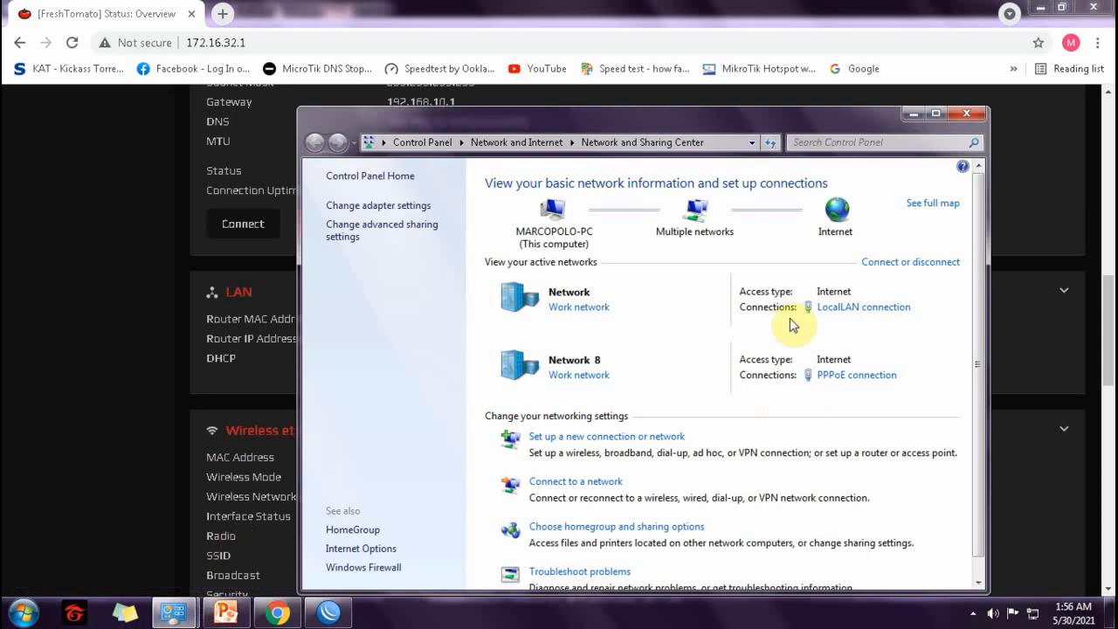
pyautogui.click(826, 375)
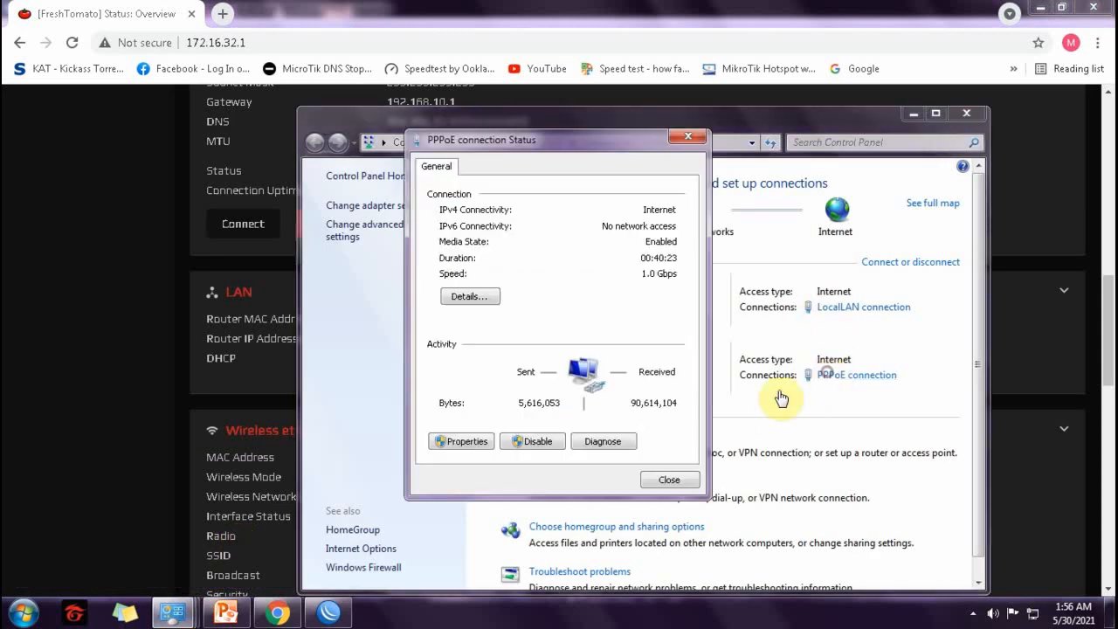
pyautogui.click(455, 297)
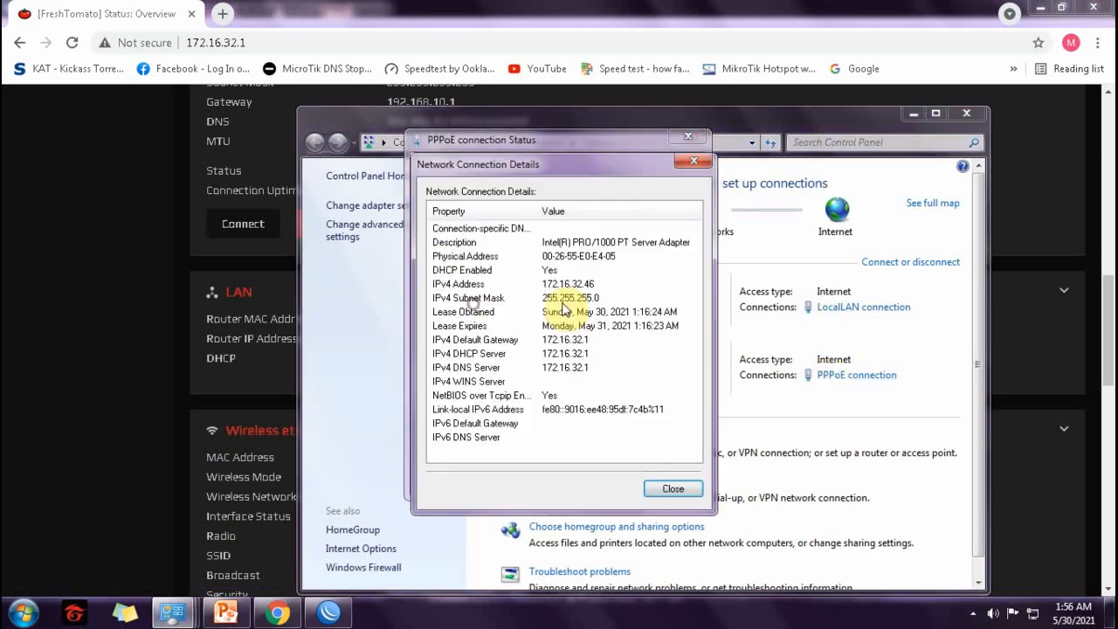
pyautogui.click(693, 161)
pyautogui.click(669, 476)
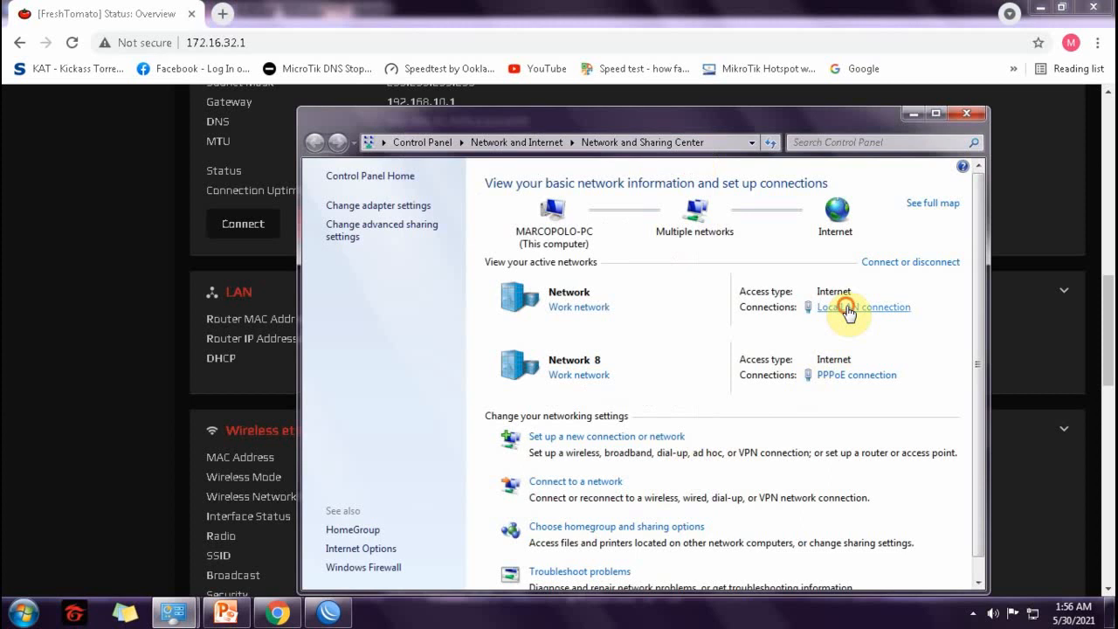
# View the network connection details of the LocalLAN connection.
pyautogui.click(847, 308)
pyautogui.click(463, 297)
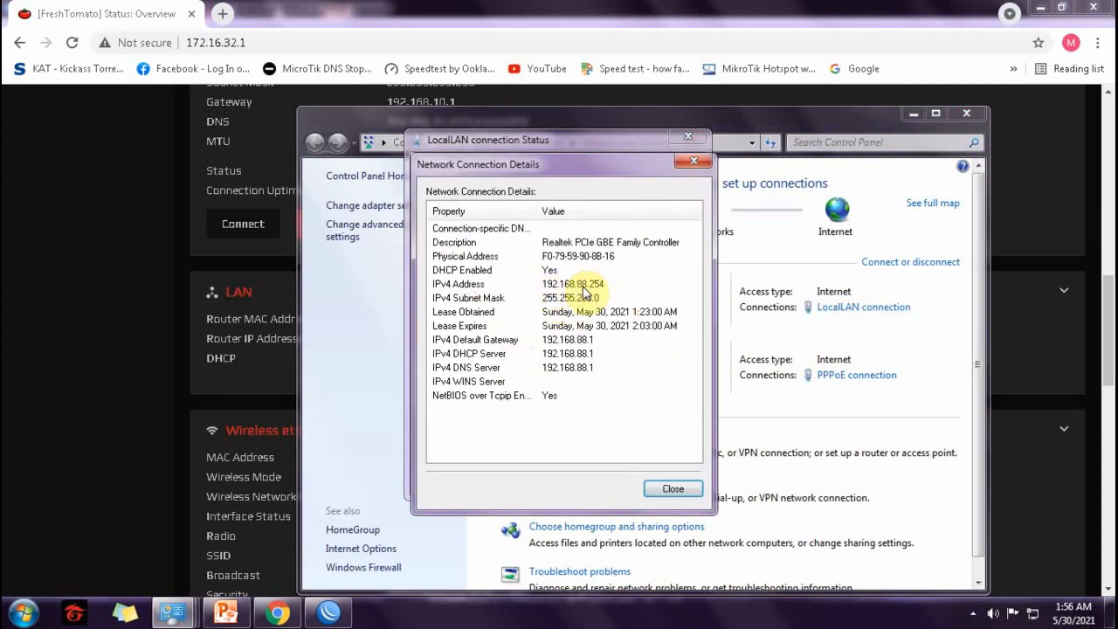
pyautogui.click(674, 488)
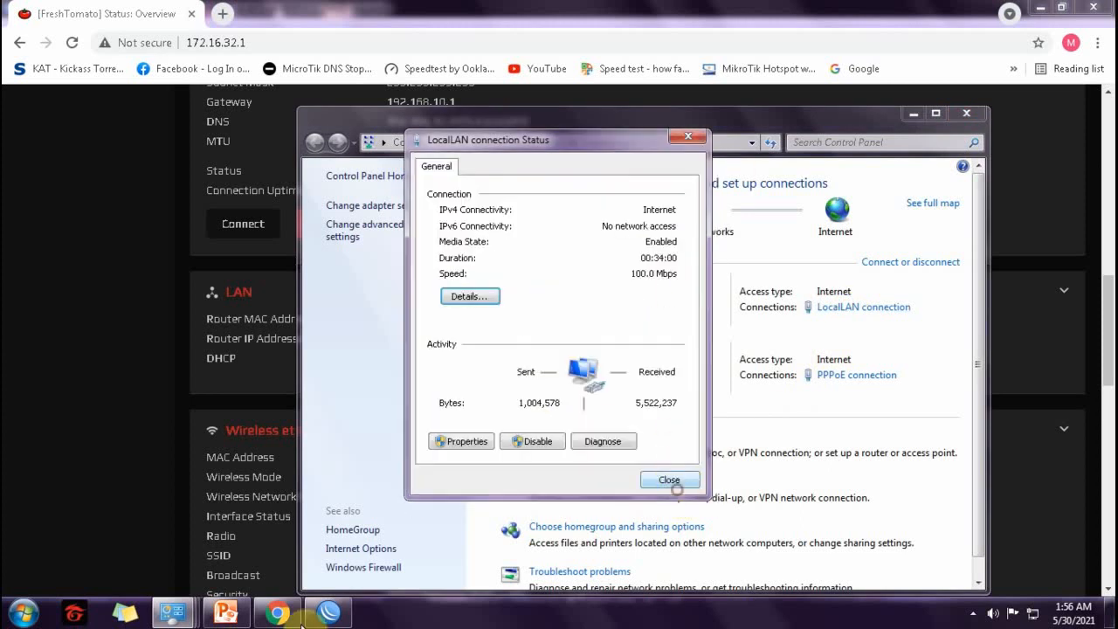
# Switch to WinBox, close the PPP window, and inspect the DHCP server on bridge-local and its network entry.
pyautogui.click(328, 616)
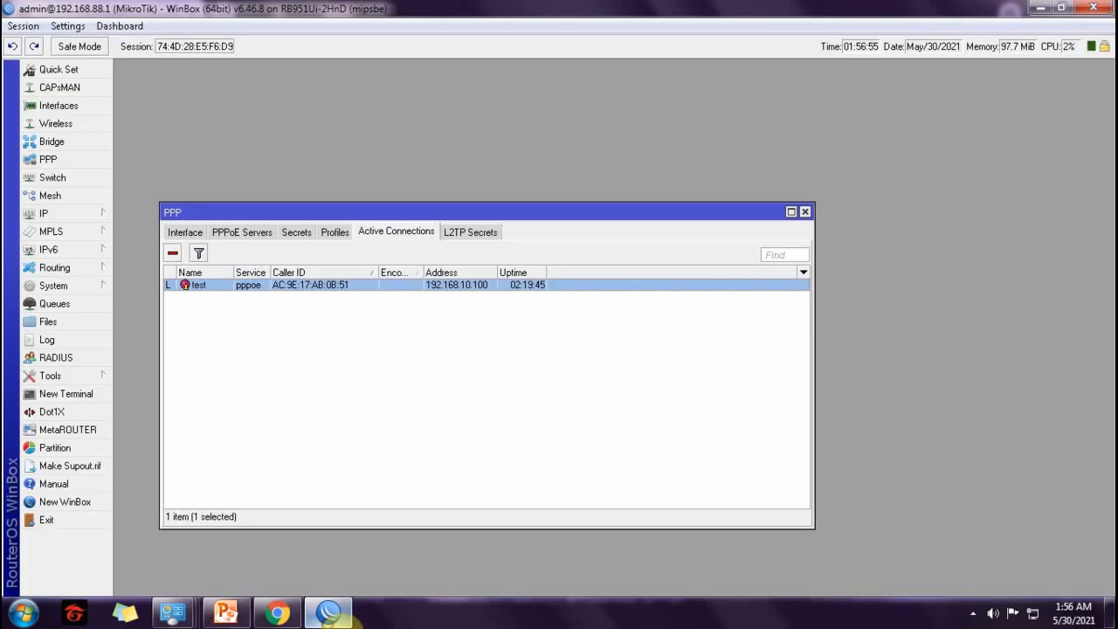
pyautogui.click(320, 393)
pyautogui.click(805, 212)
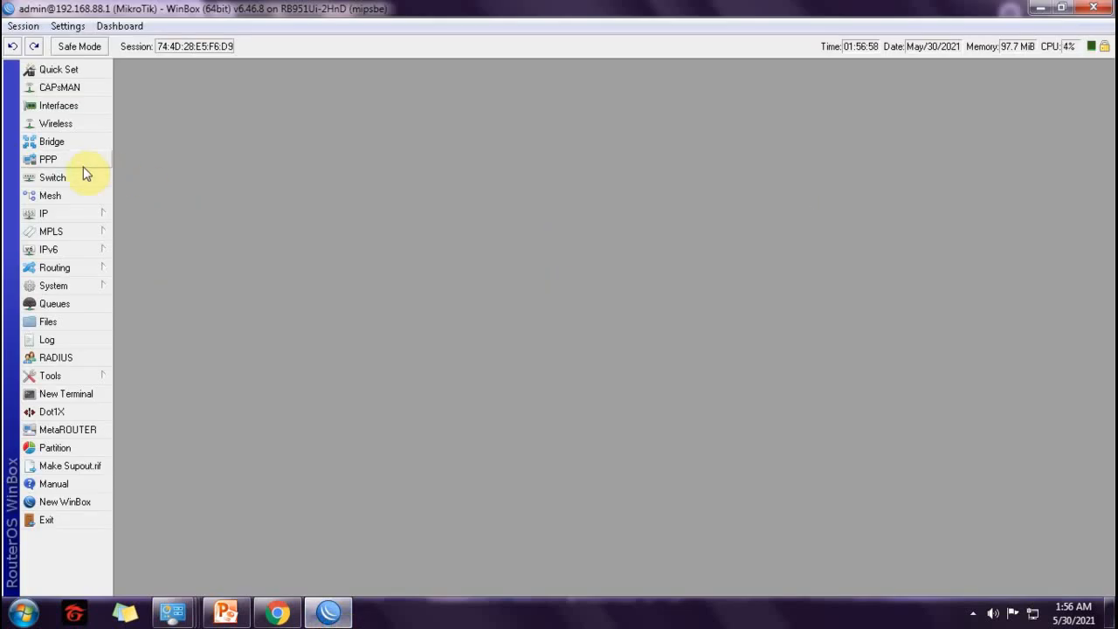
pyautogui.click(65, 214)
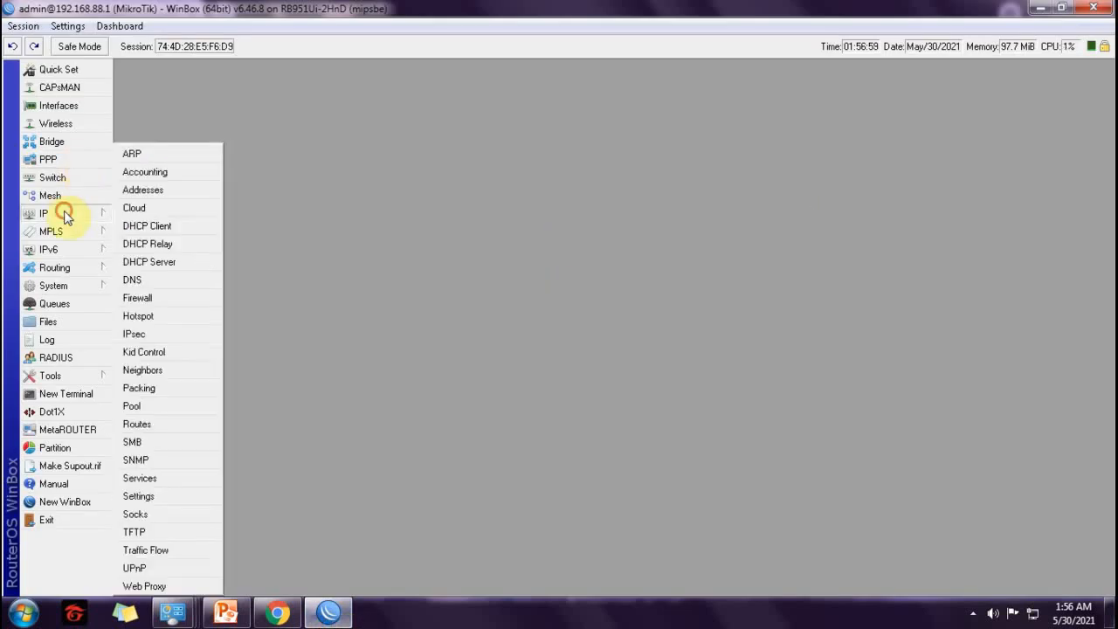
pyautogui.click(145, 268)
pyautogui.click(210, 140)
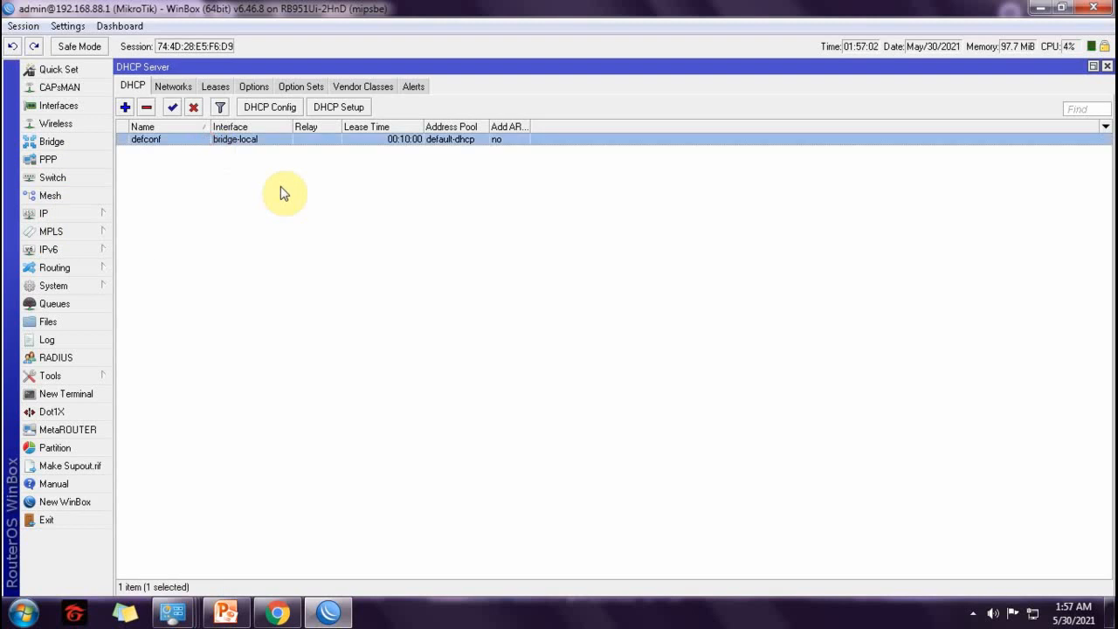
pyautogui.doubleClick(339, 140)
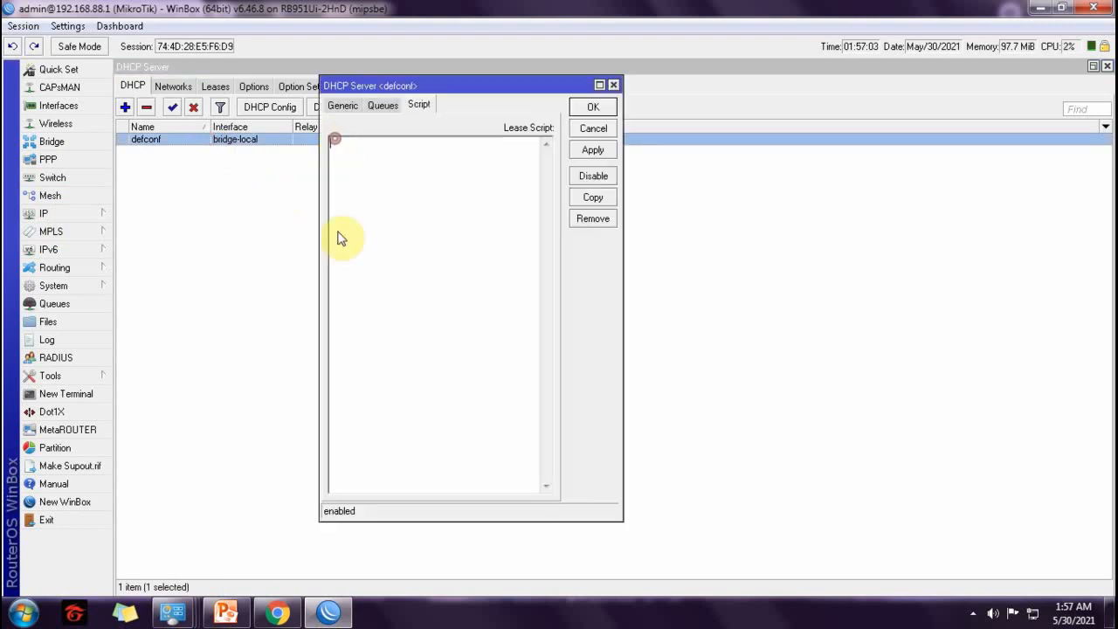
pyautogui.click(613, 86)
pyautogui.click(173, 85)
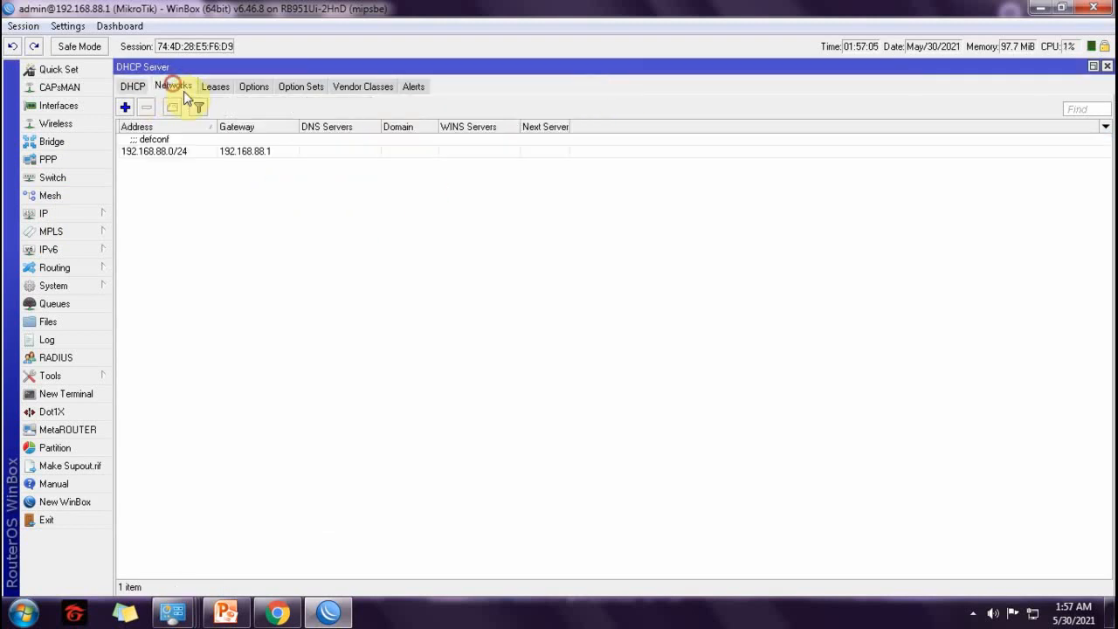
pyautogui.click(238, 151)
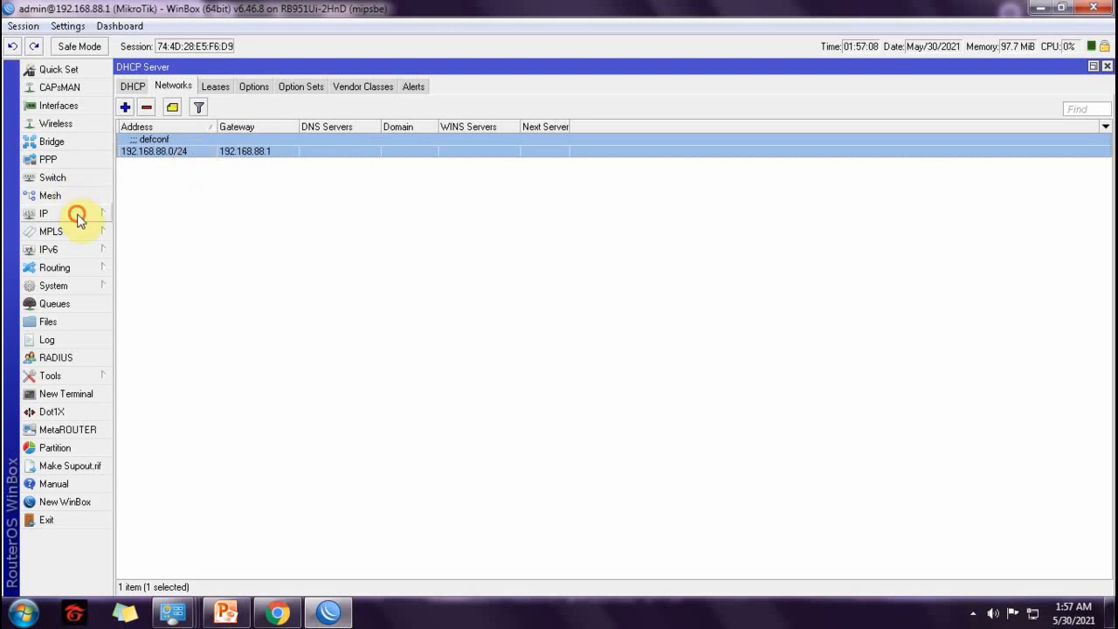
pyautogui.click(74, 214)
pyautogui.click(158, 207)
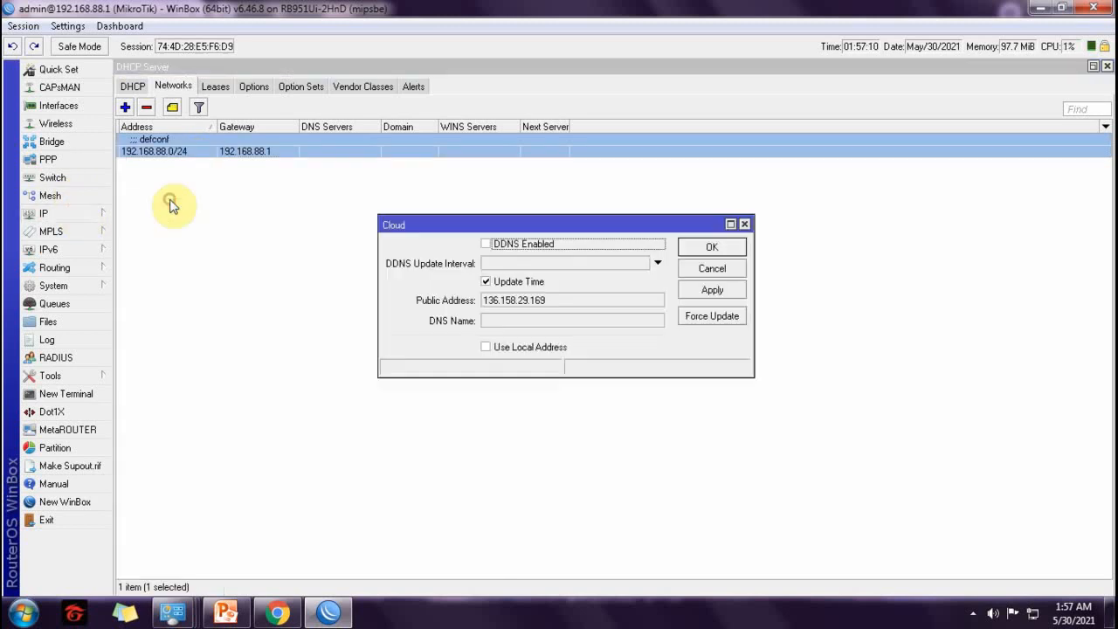
pyautogui.click(712, 268)
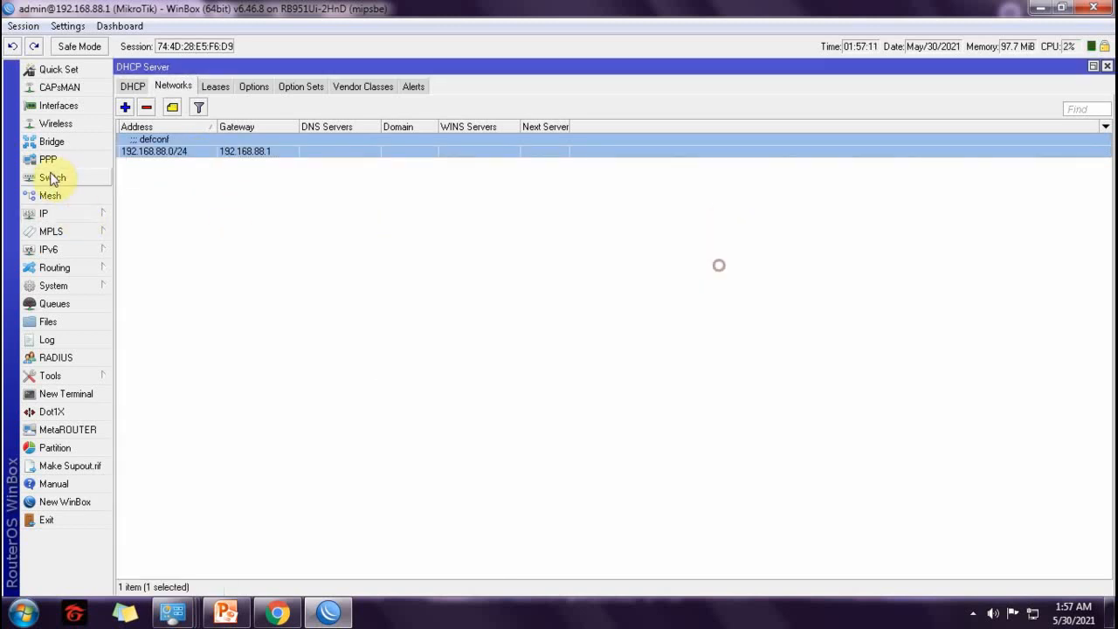
# Review the router's IP address list entries for bridge-local and the PPPoE test connection, and close the DHCP server window.
pyautogui.click(59, 215)
pyautogui.click(187, 190)
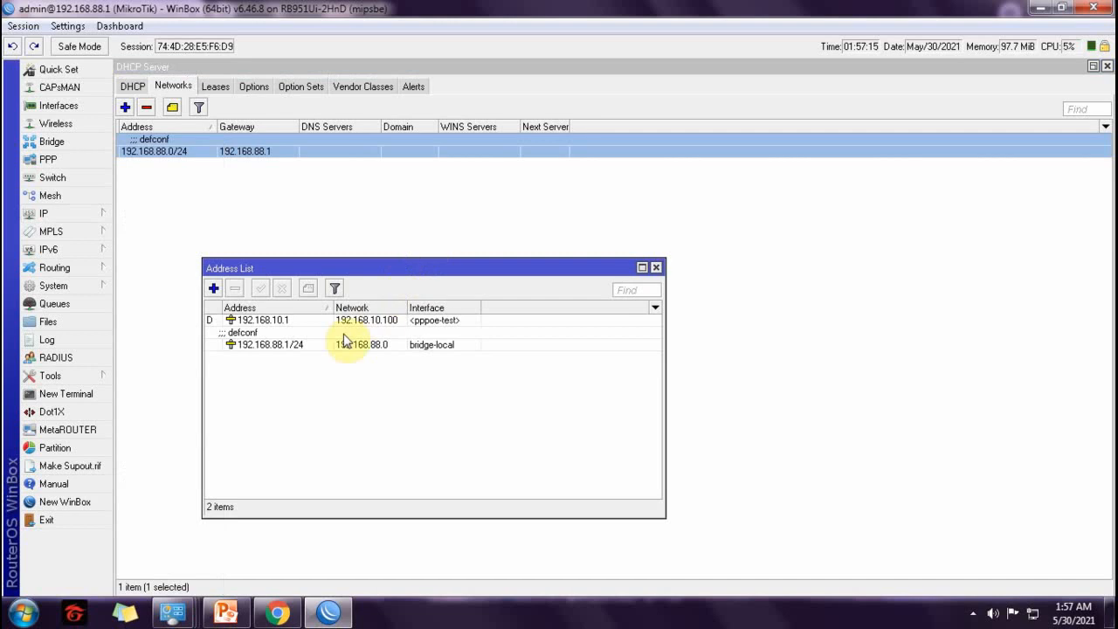
pyautogui.click(295, 345)
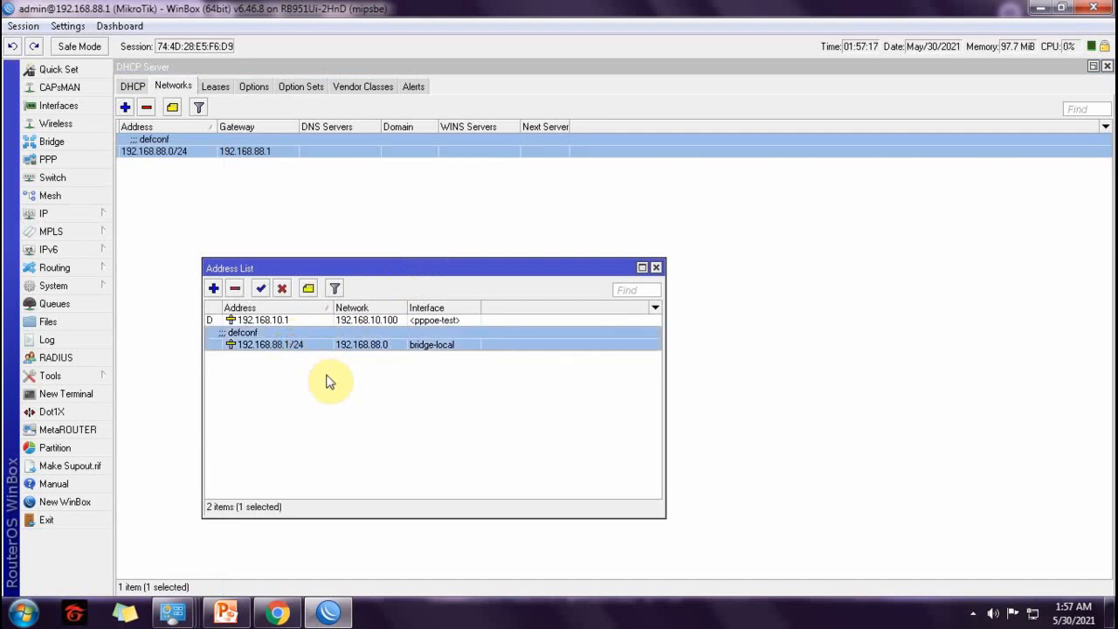
pyautogui.click(278, 321)
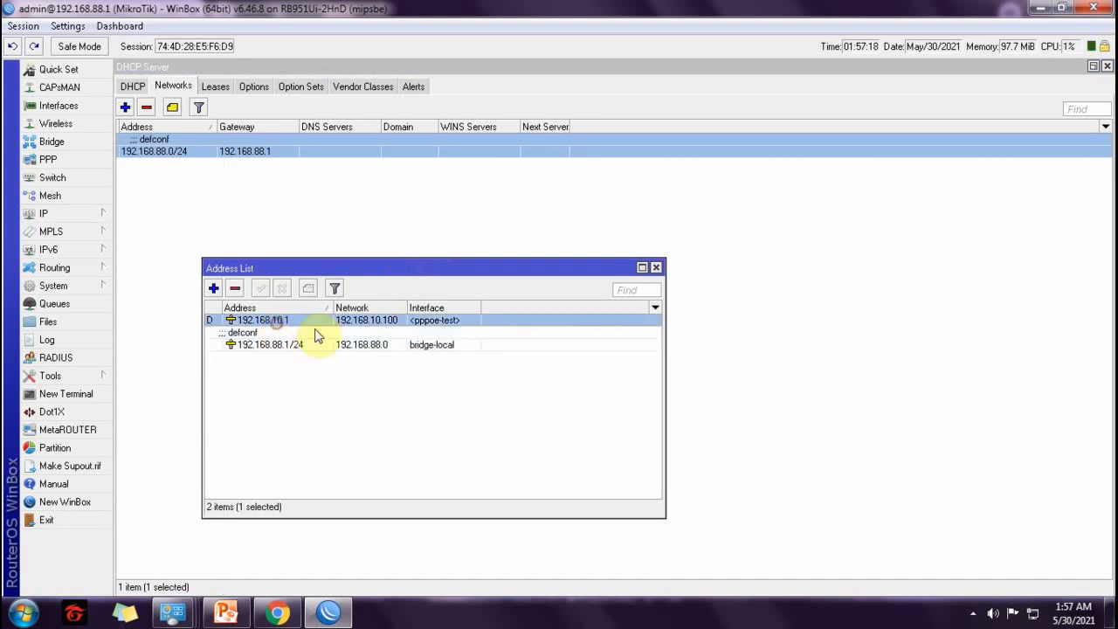
pyautogui.click(372, 345)
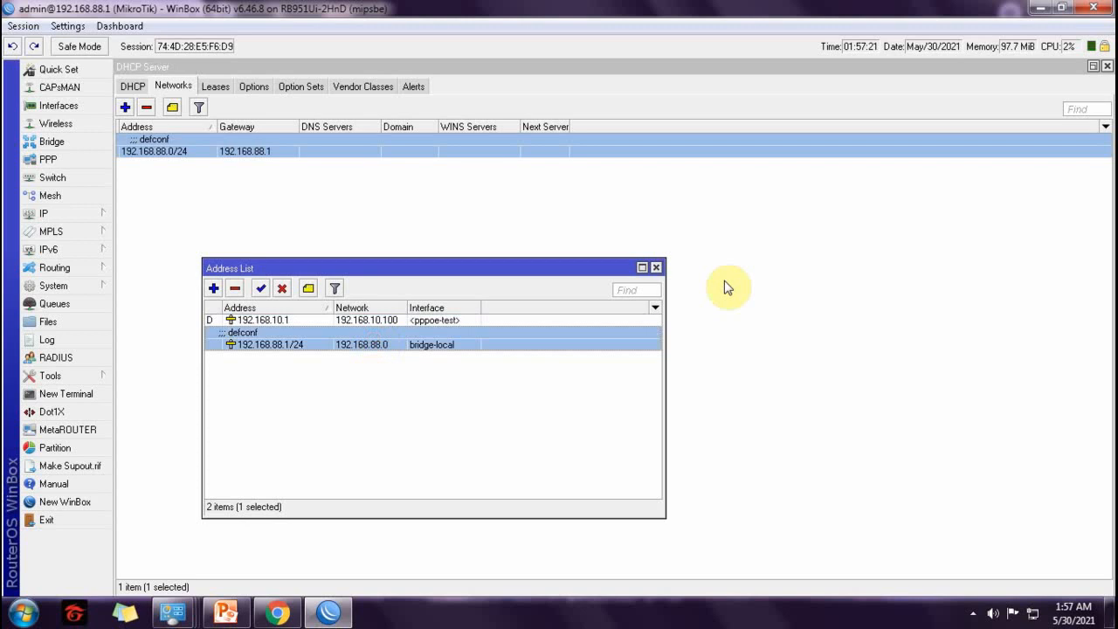
pyautogui.click(1107, 66)
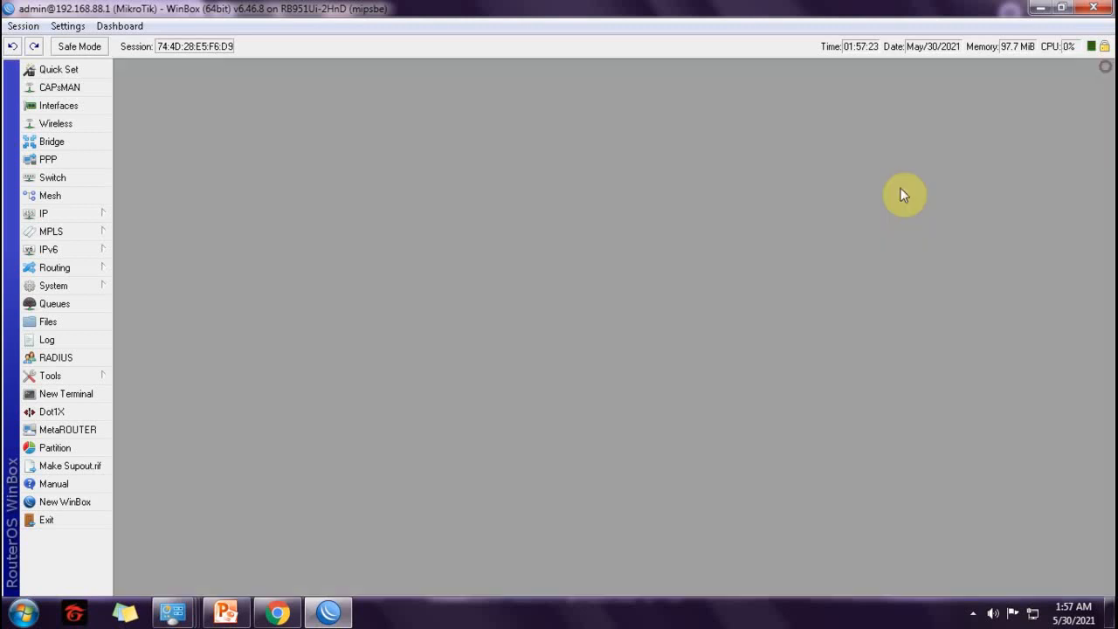
# Switch to PowerPoint, read the policy based routing task list on the slide, and minimize the presentation.
pyautogui.click(226, 613)
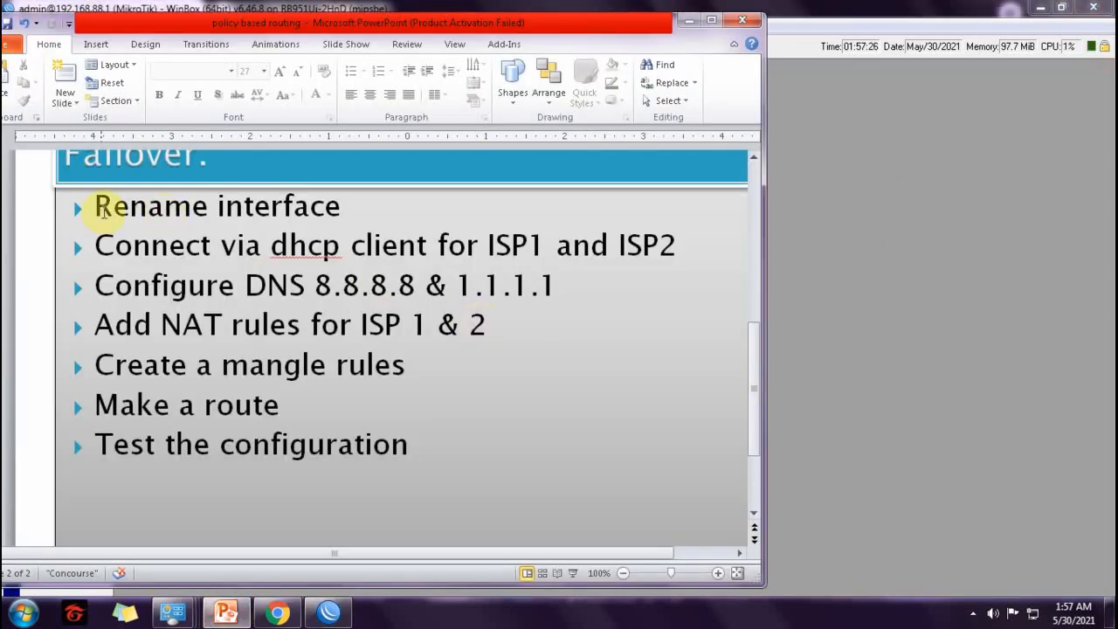
pyautogui.click(752, 158)
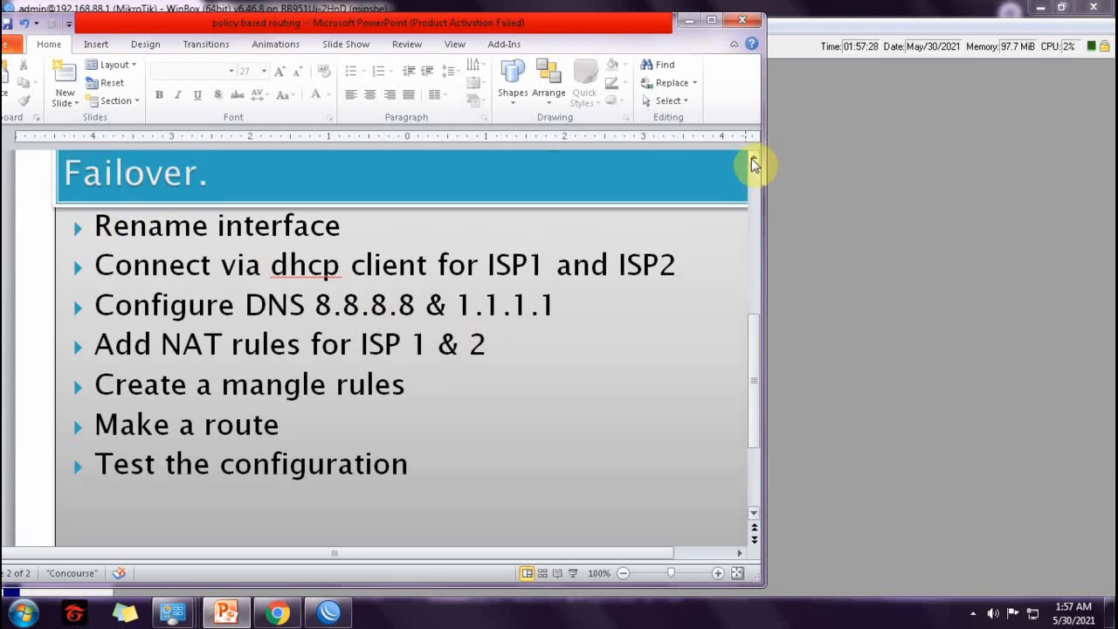
pyautogui.click(752, 158)
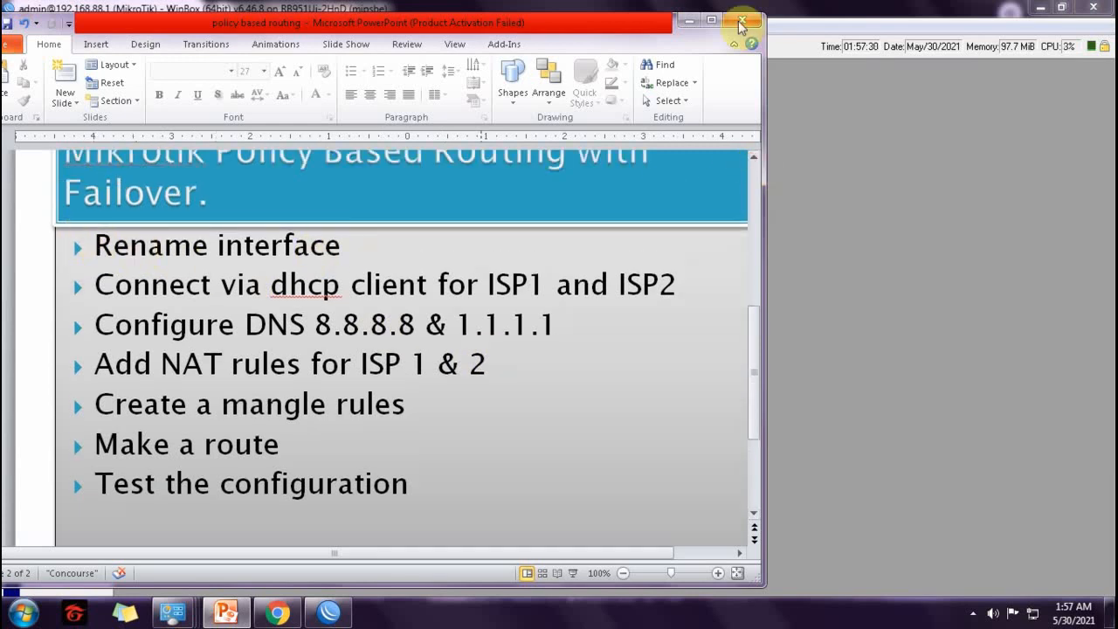
pyautogui.click(688, 21)
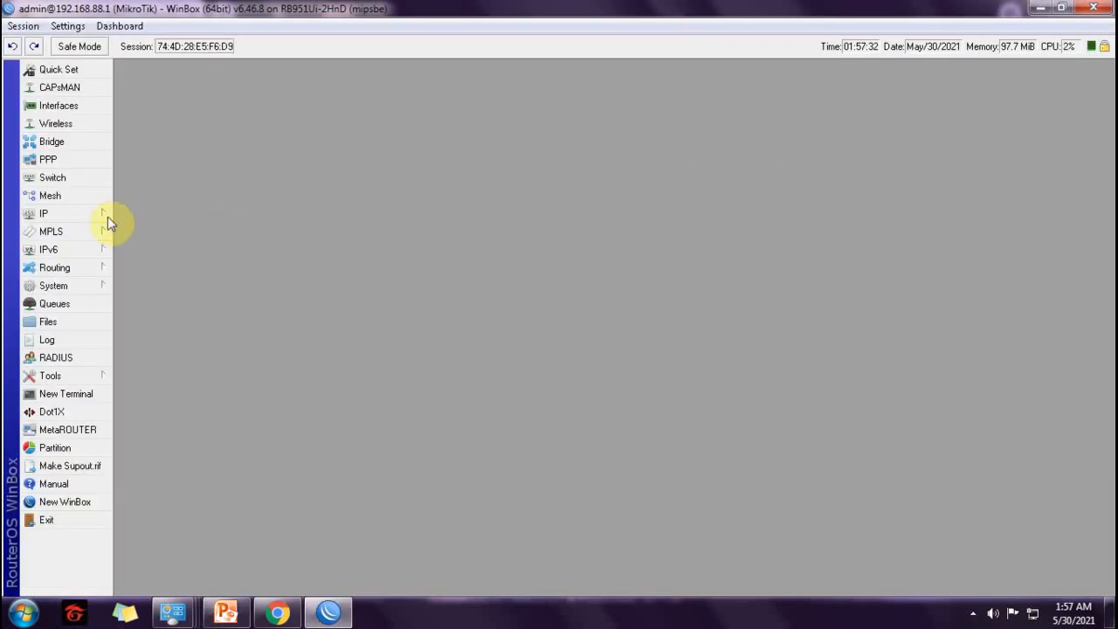
# Open the router's interface list and examine the ether1 and ether2 interfaces.
pyautogui.click(53, 108)
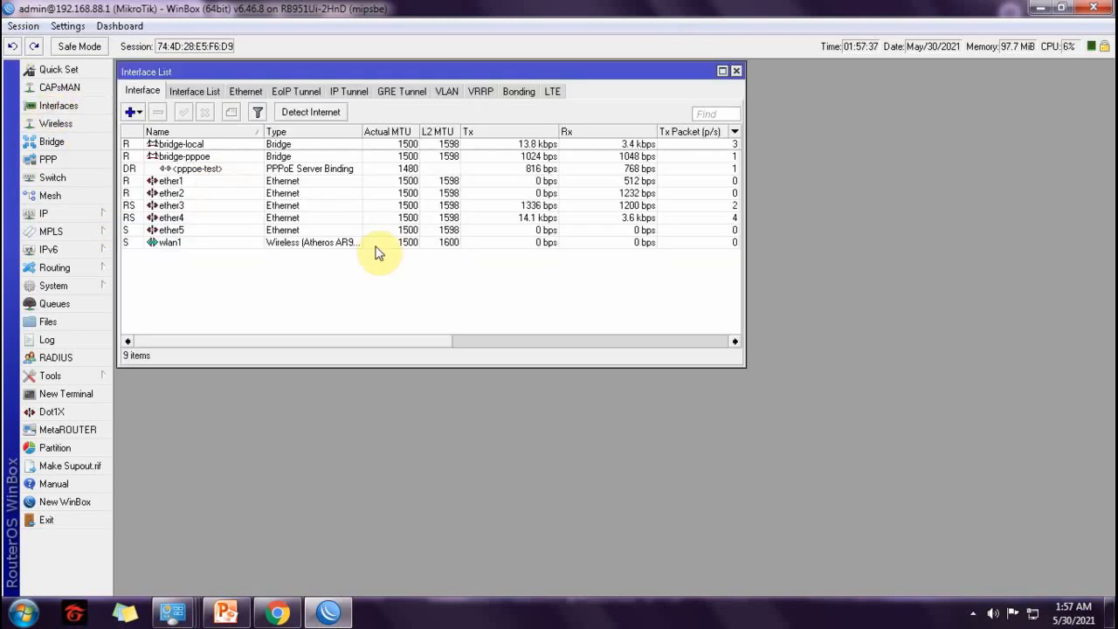
pyautogui.click(202, 182)
pyautogui.click(187, 195)
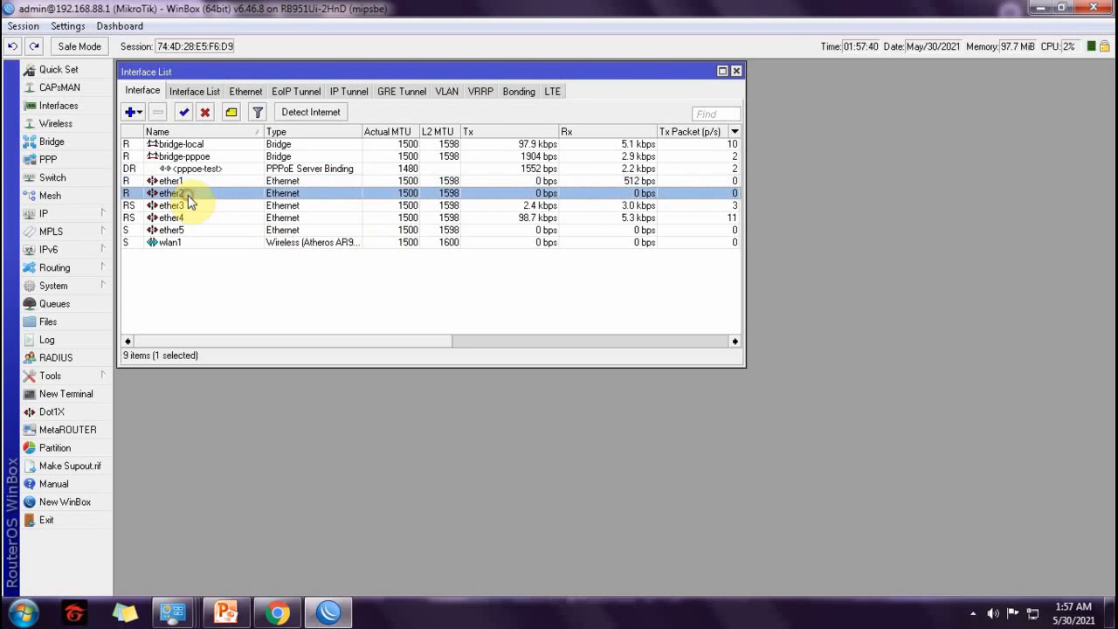
pyautogui.click(194, 183)
pyautogui.click(194, 194)
pyautogui.click(200, 181)
pyautogui.click(204, 194)
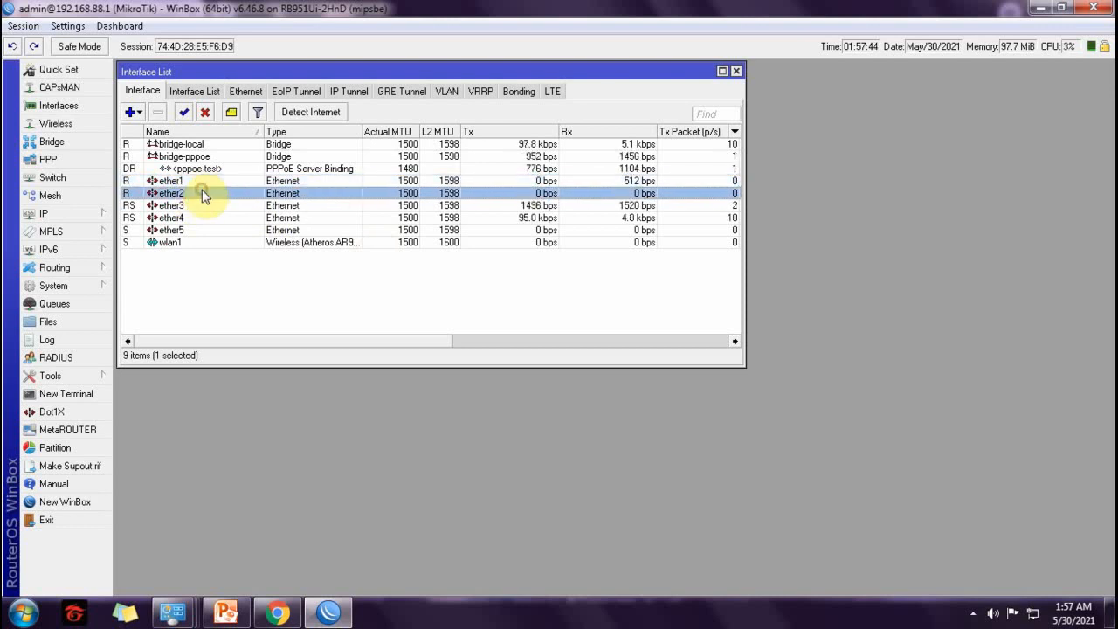
pyautogui.click(200, 180)
# Check the bridge port assignments beside the interface list, including the ether4 port, and close the bridge window.
pyautogui.click(63, 143)
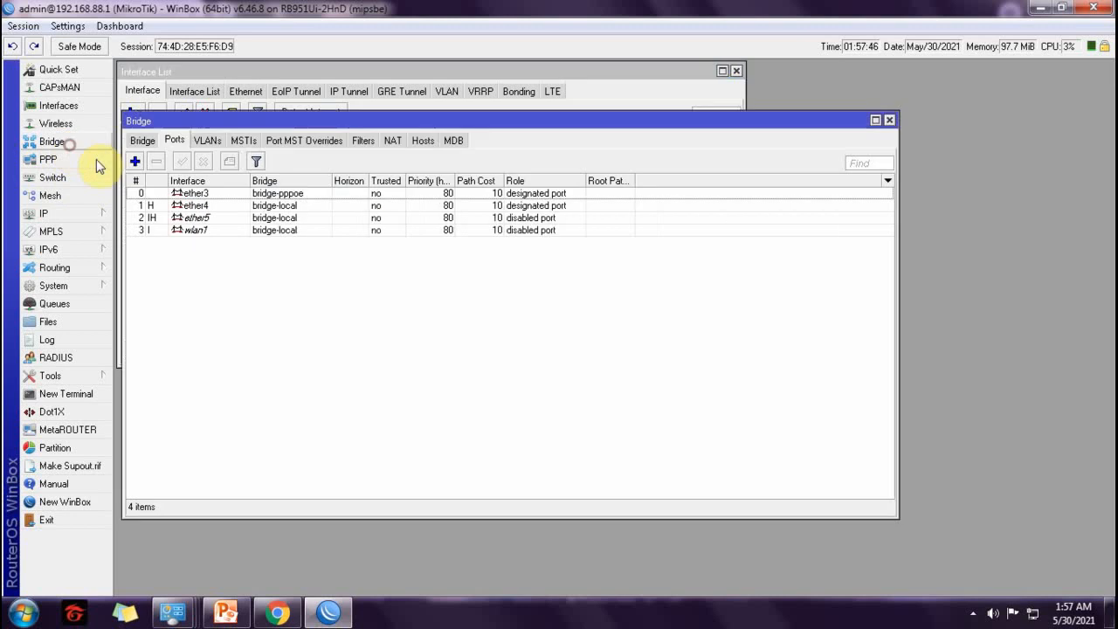
pyautogui.moveTo(224, 125); pyautogui.dragTo(329, 301)
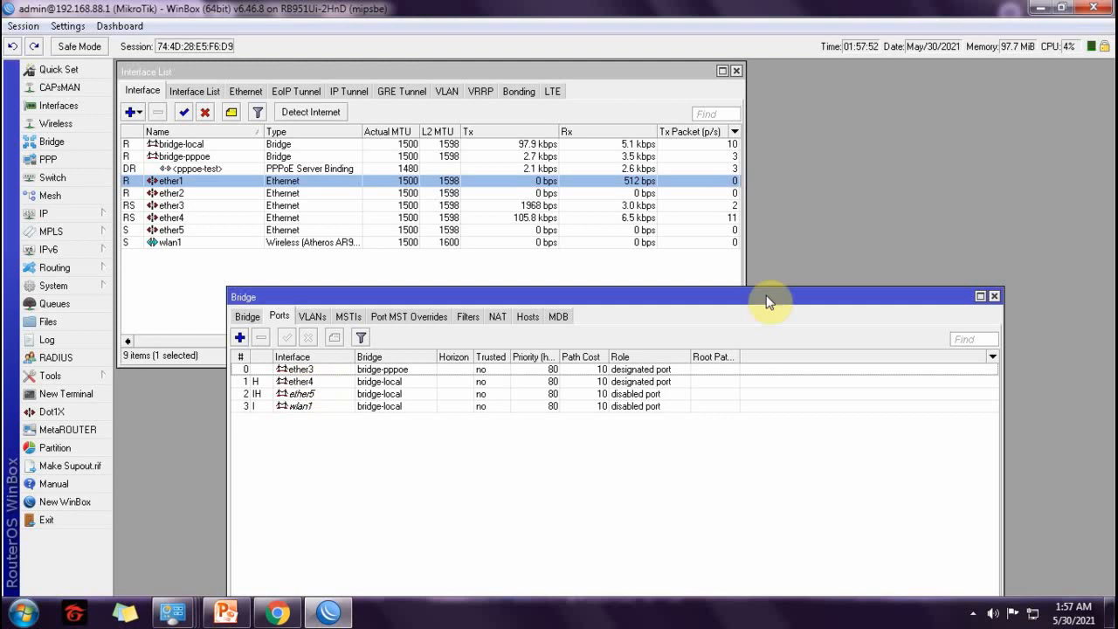
pyautogui.click(290, 381)
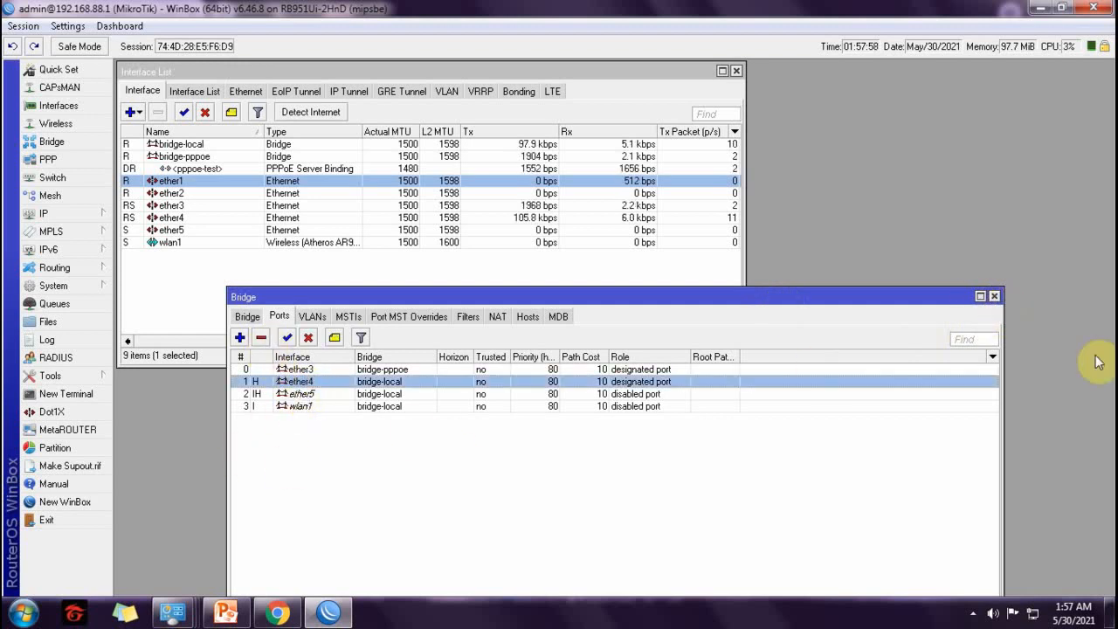
pyautogui.click(994, 296)
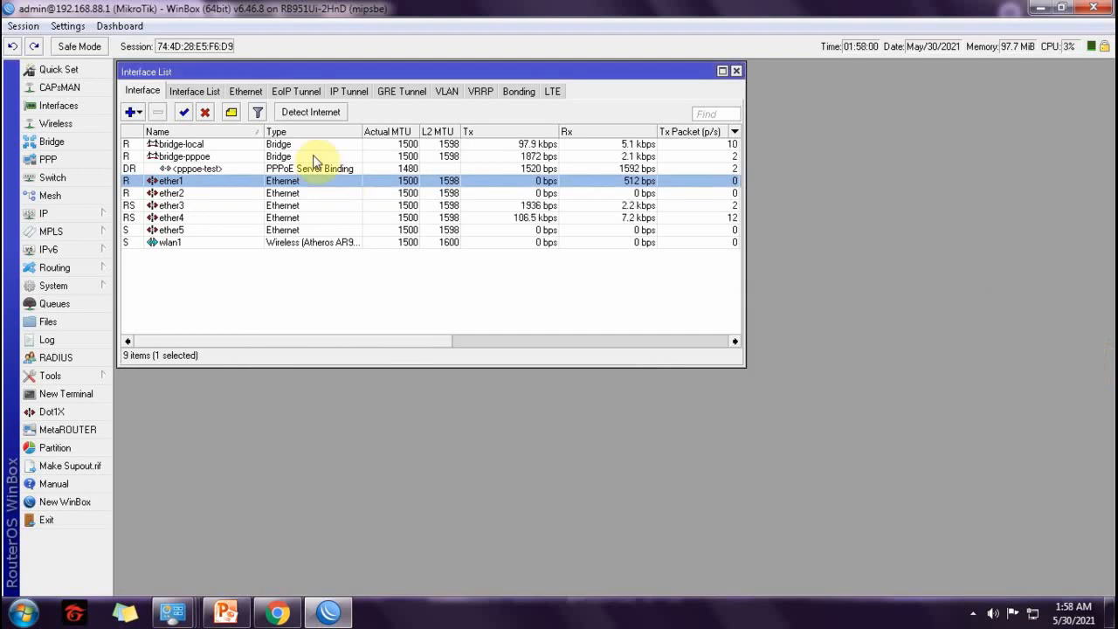
# Rename the ether1 interface to ether1-ISP1.
pyautogui.doubleClick(223, 181)
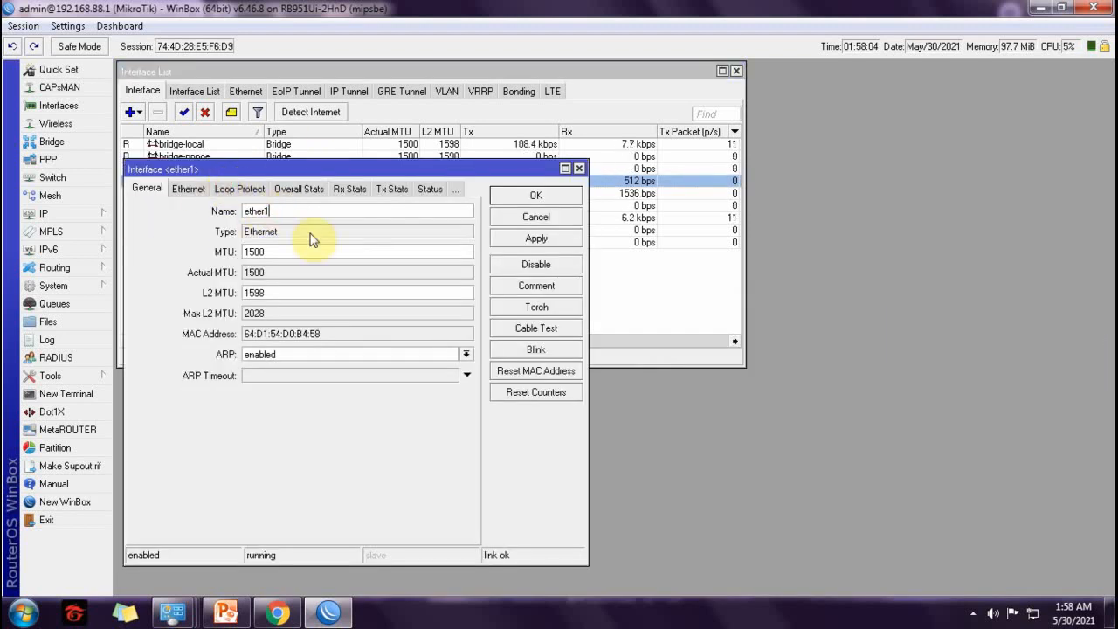
pyautogui.write('-')
pyautogui.write('l')
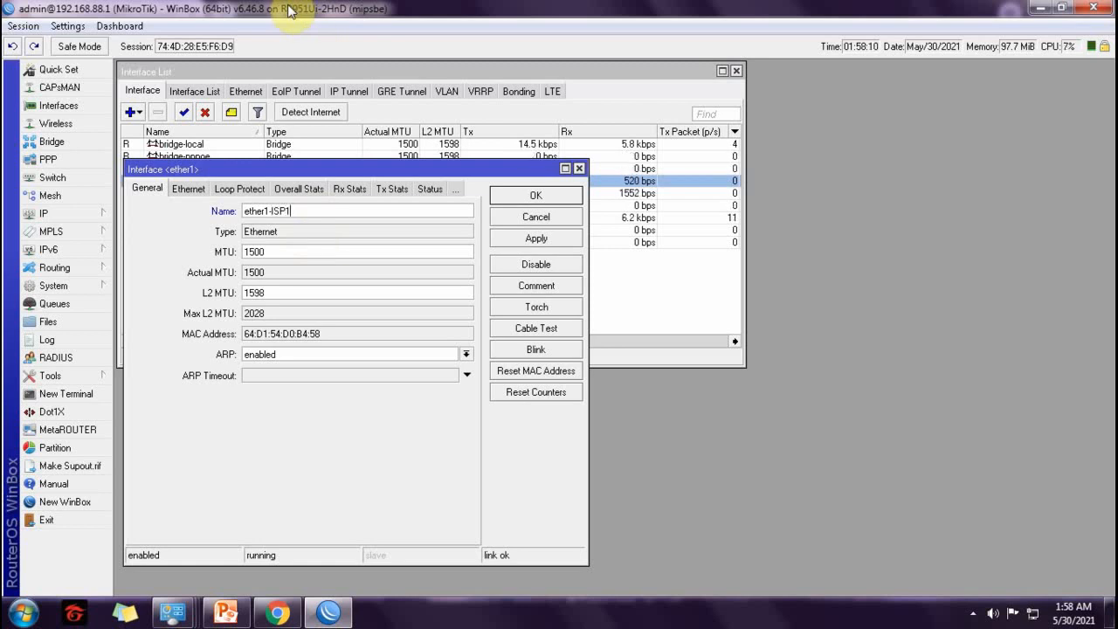
pyautogui.click(515, 195)
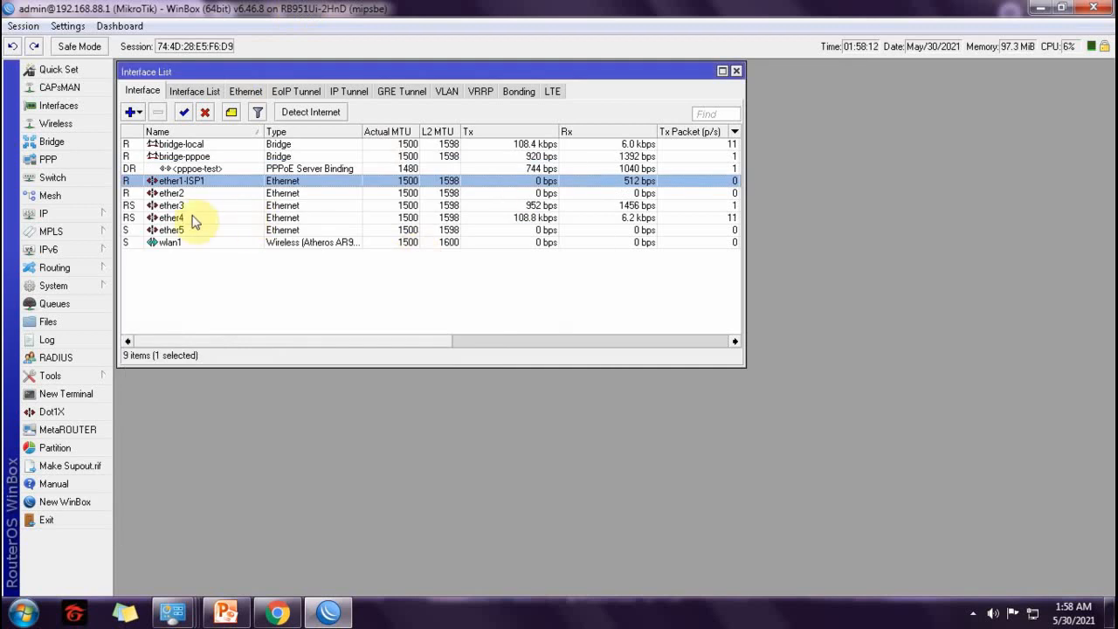
# Rename the ether2 interface to ether2-ISP2.
pyautogui.doubleClick(185, 197)
pyautogui.click(287, 215)
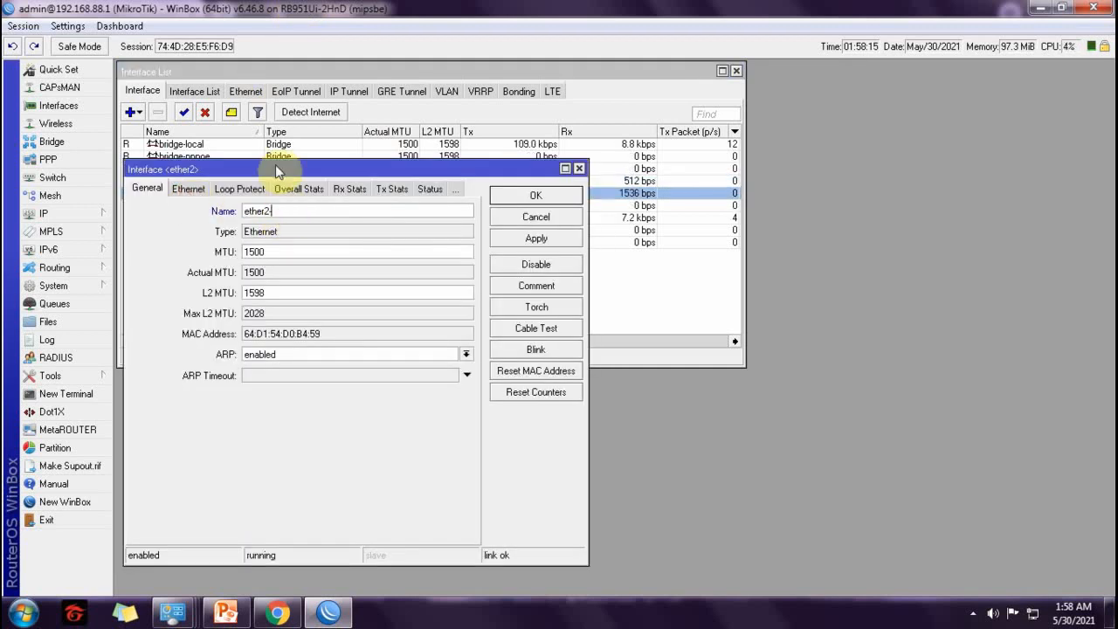
pyautogui.write('-')
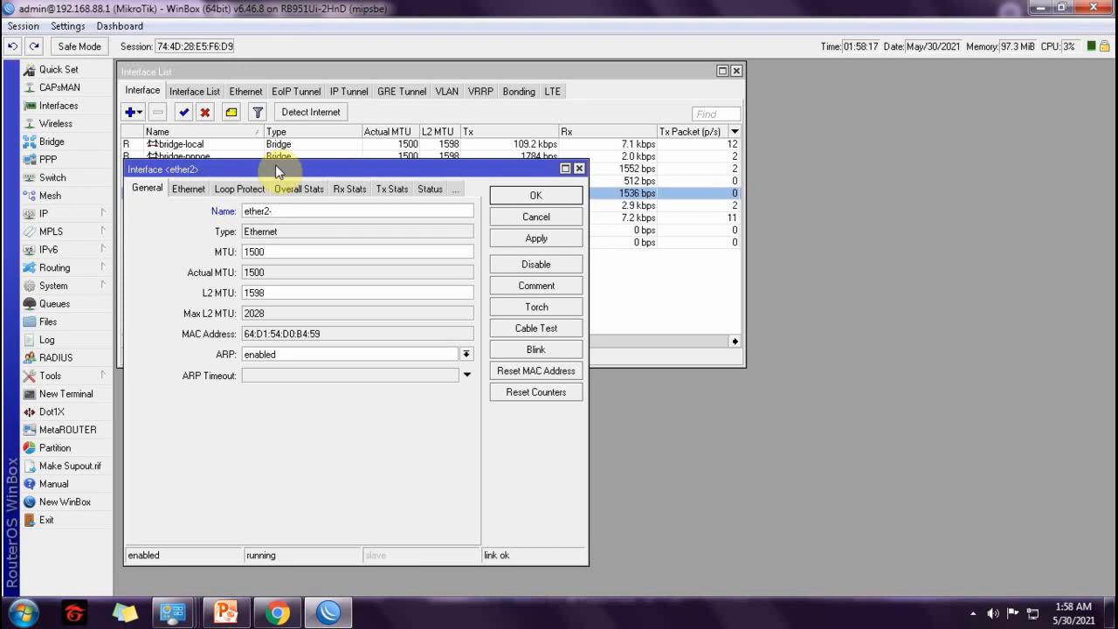
pyautogui.write('ISP')
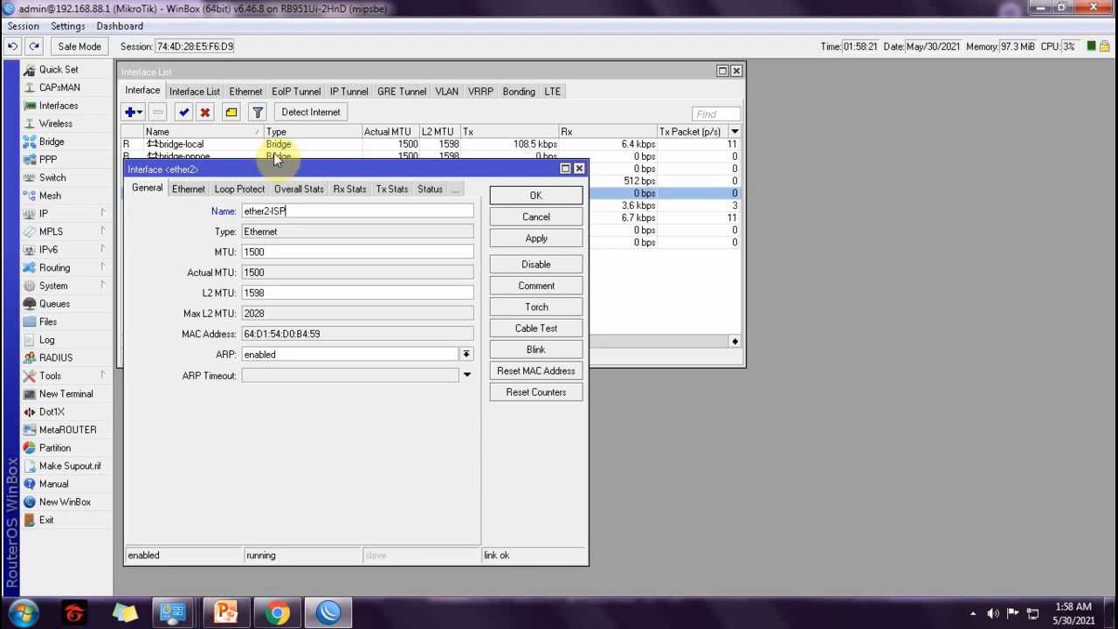
pyautogui.write('2')
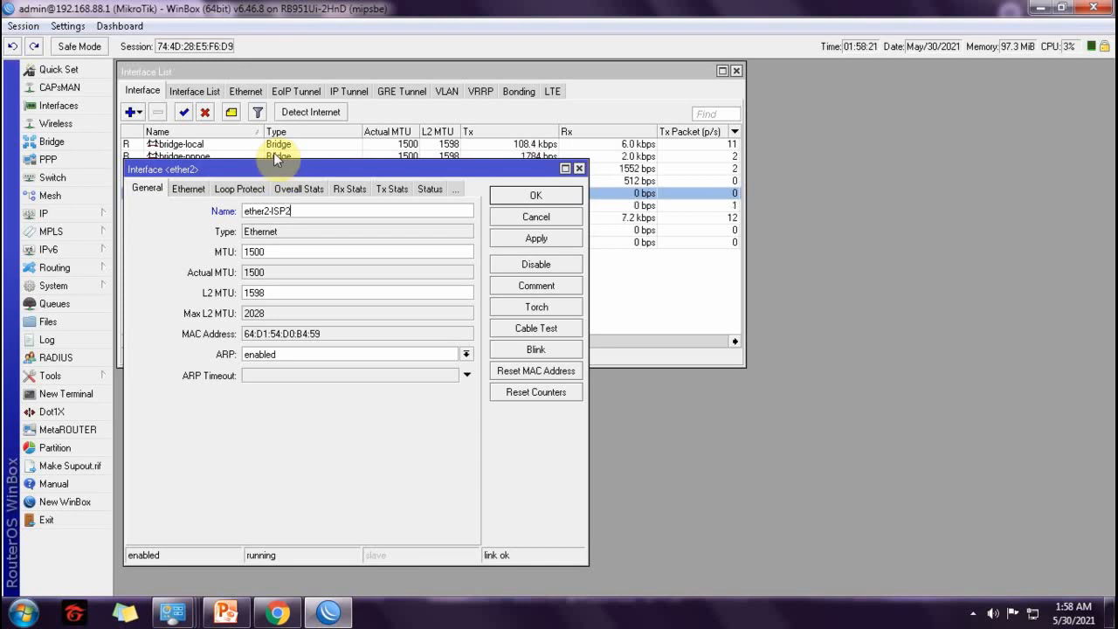
pyautogui.click(536, 195)
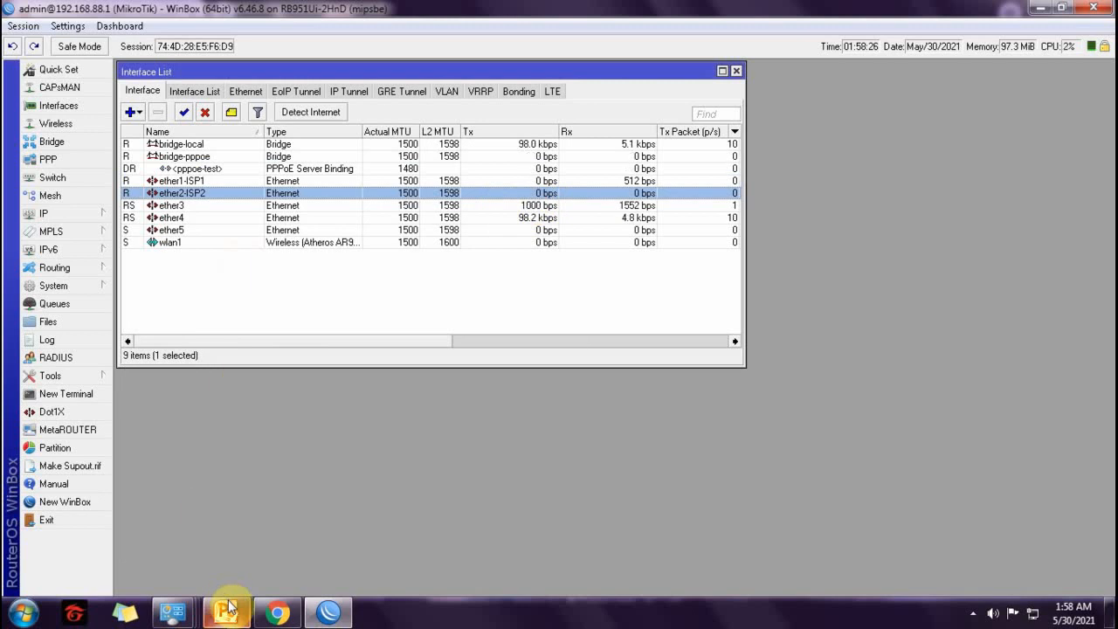
# Switch to PowerPoint, read the task about connecting ISP1 and ISP2 via DHCP client, and minimize the presentation.
pyautogui.click(227, 609)
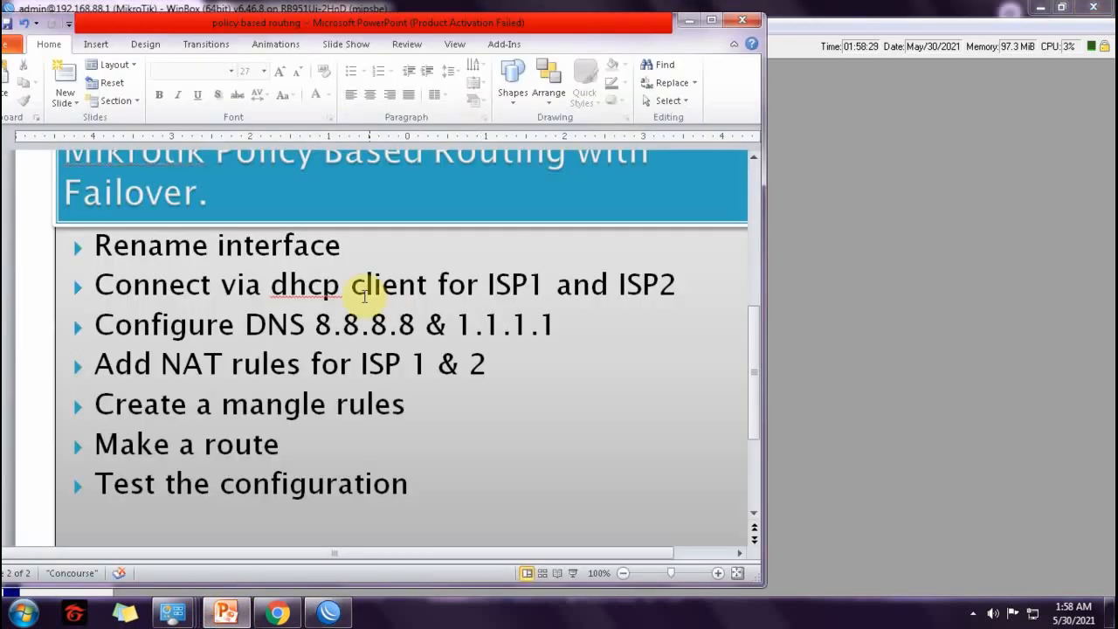
pyautogui.click(360, 245)
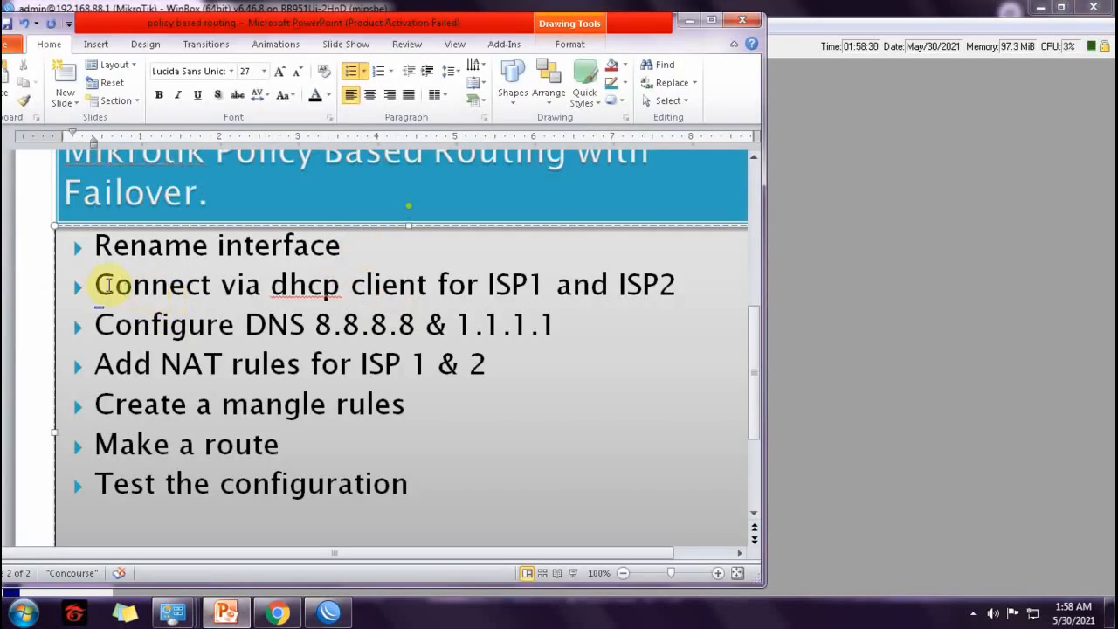
pyautogui.click(358, 299)
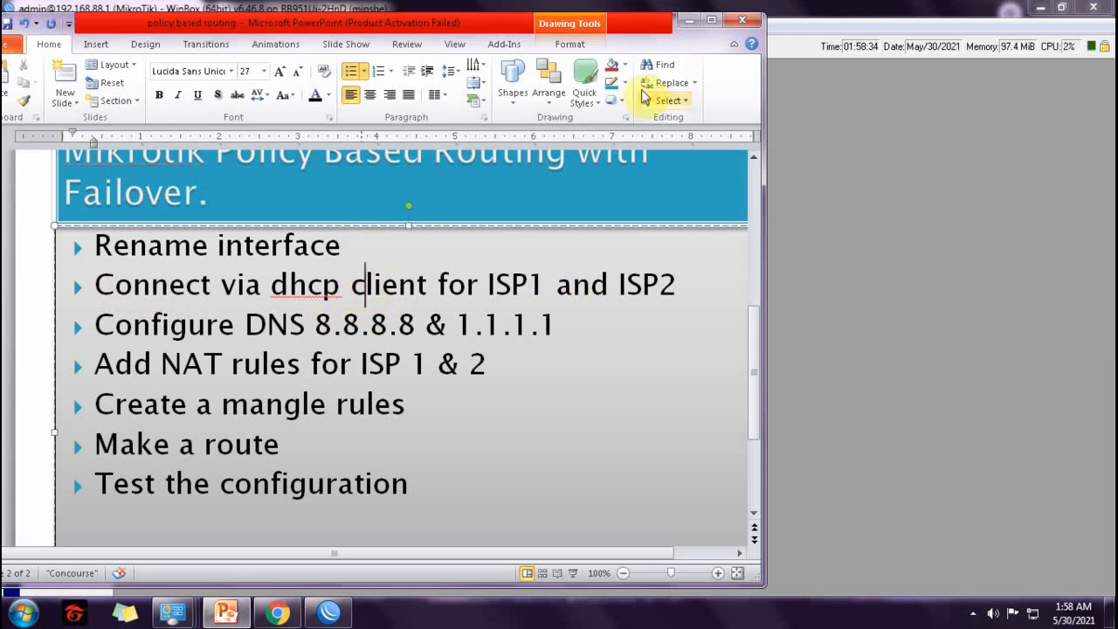
pyautogui.click(688, 25)
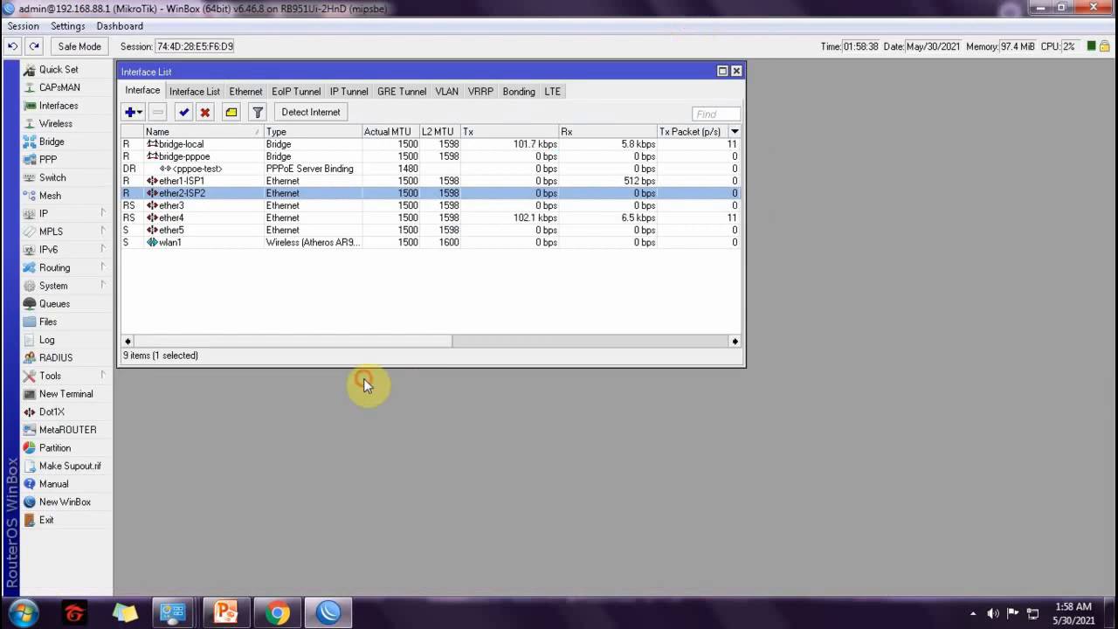
# Open the router's DHCP client list and arrange it below a shrunken interface list so both windows are visible.
pyautogui.click(87, 217)
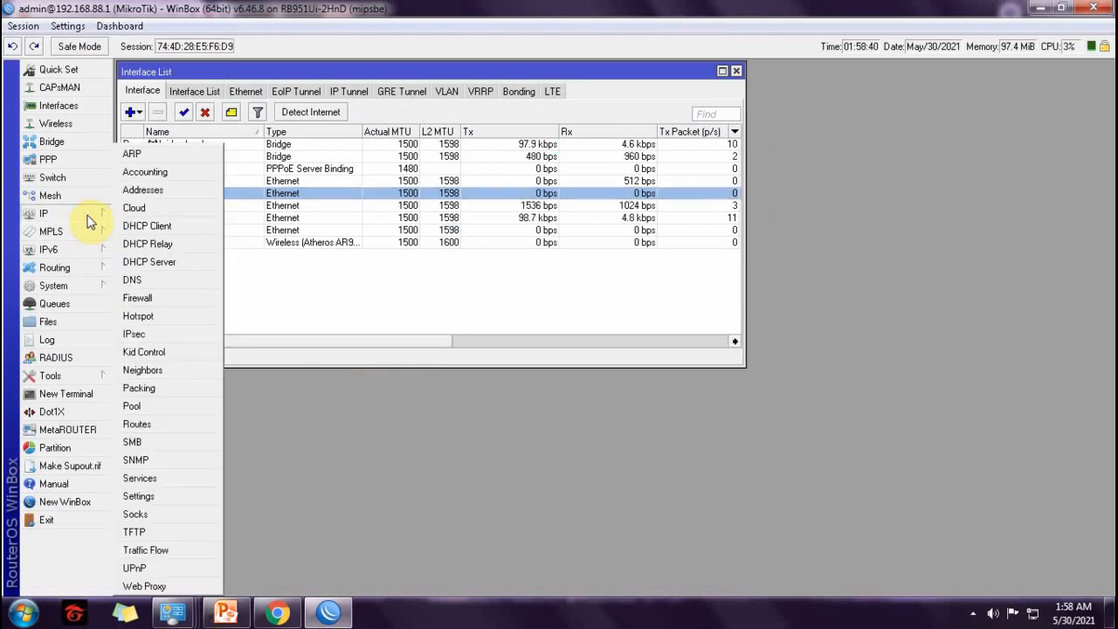
pyautogui.click(157, 231)
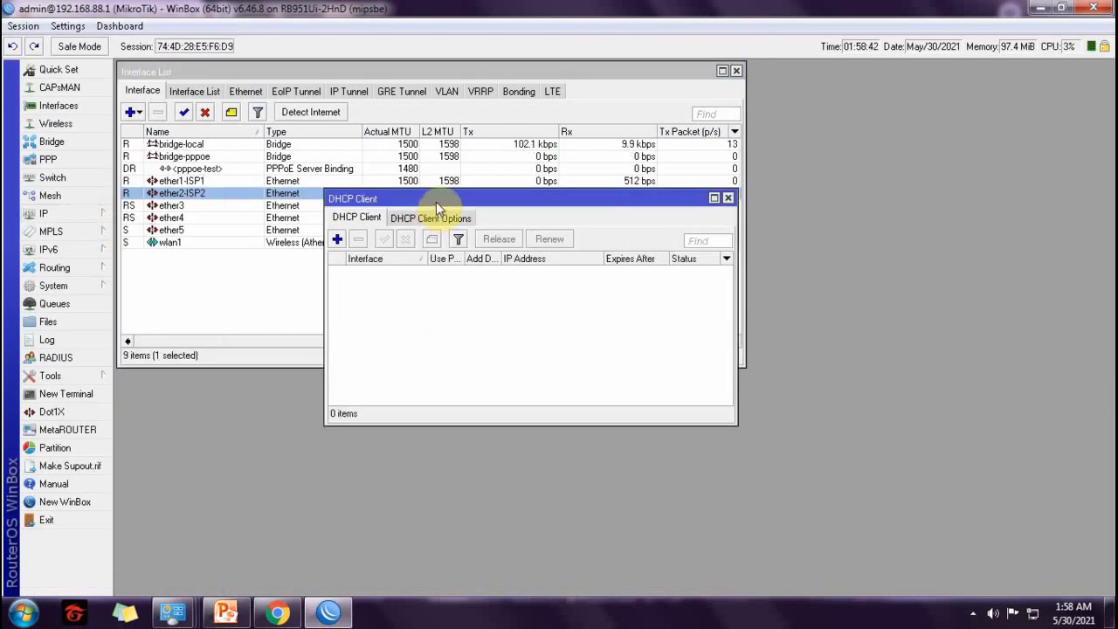
pyautogui.moveTo(434, 199); pyautogui.dragTo(373, 298)
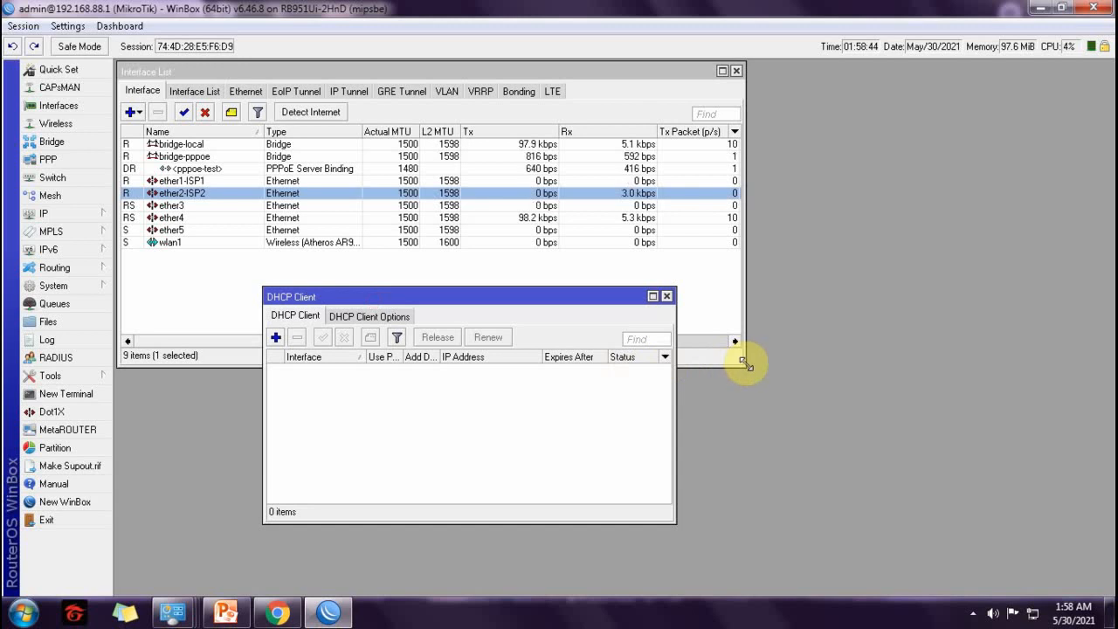
pyautogui.moveTo(743, 364); pyautogui.dragTo(683, 238)
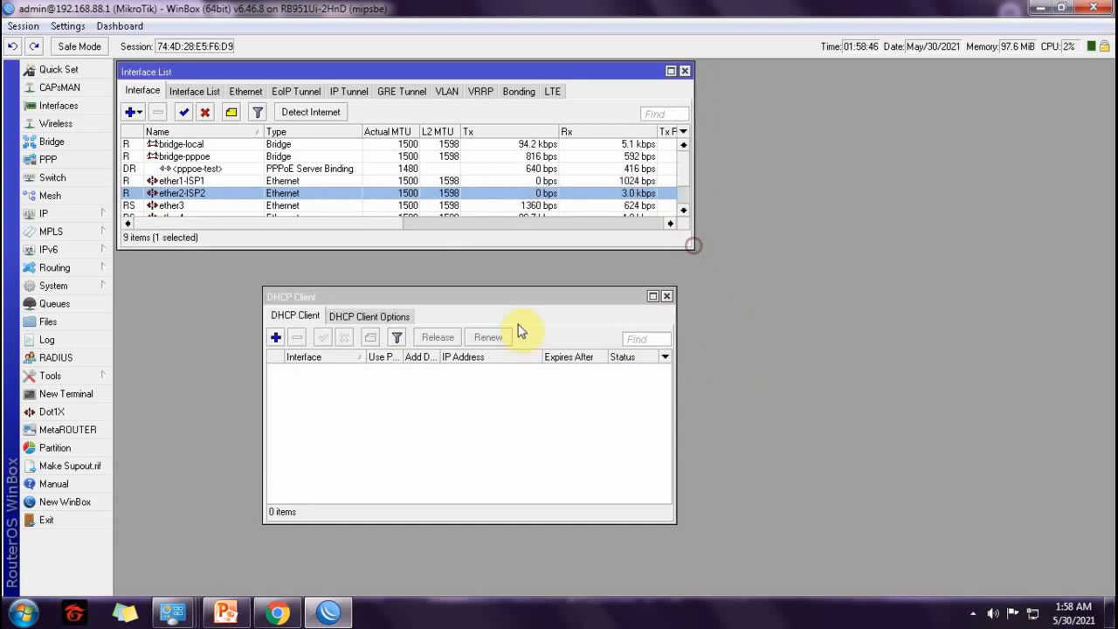
pyautogui.moveTo(499, 297); pyautogui.dragTo(428, 262)
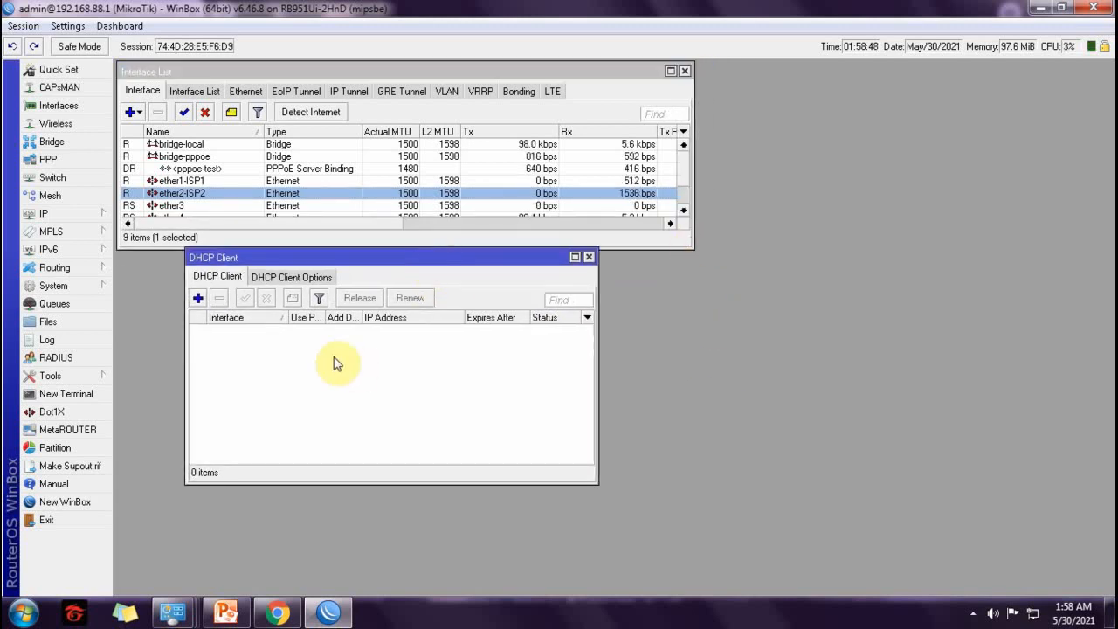
# Add a DHCP client on ether1-ISP1 with Use Peer DNS disabled and Add Default Route set to no.
pyautogui.click(196, 299)
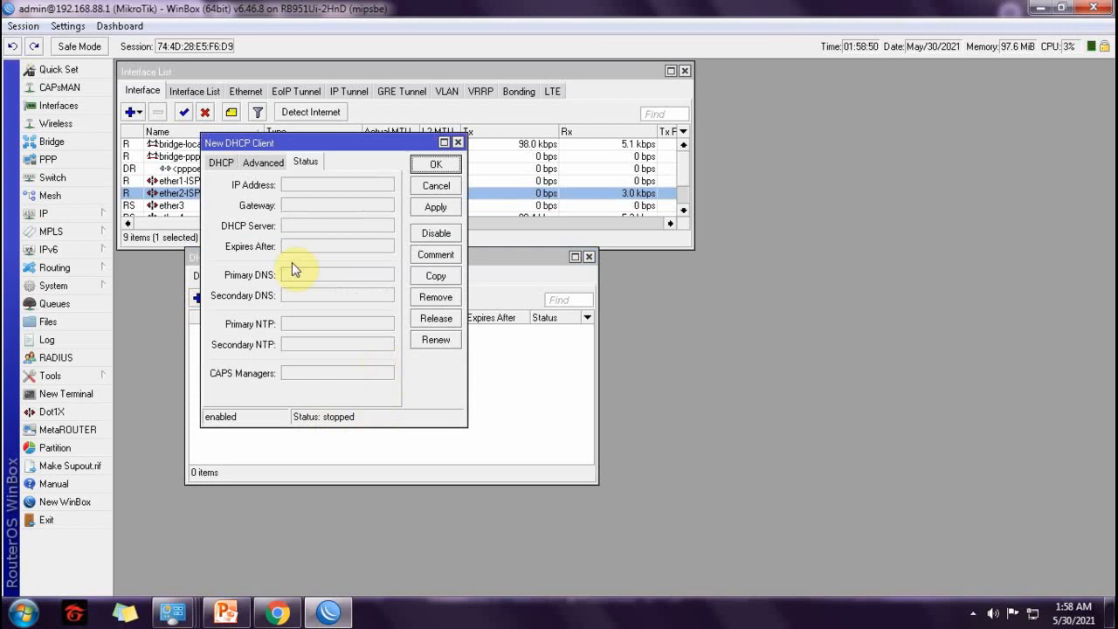
pyautogui.click(222, 163)
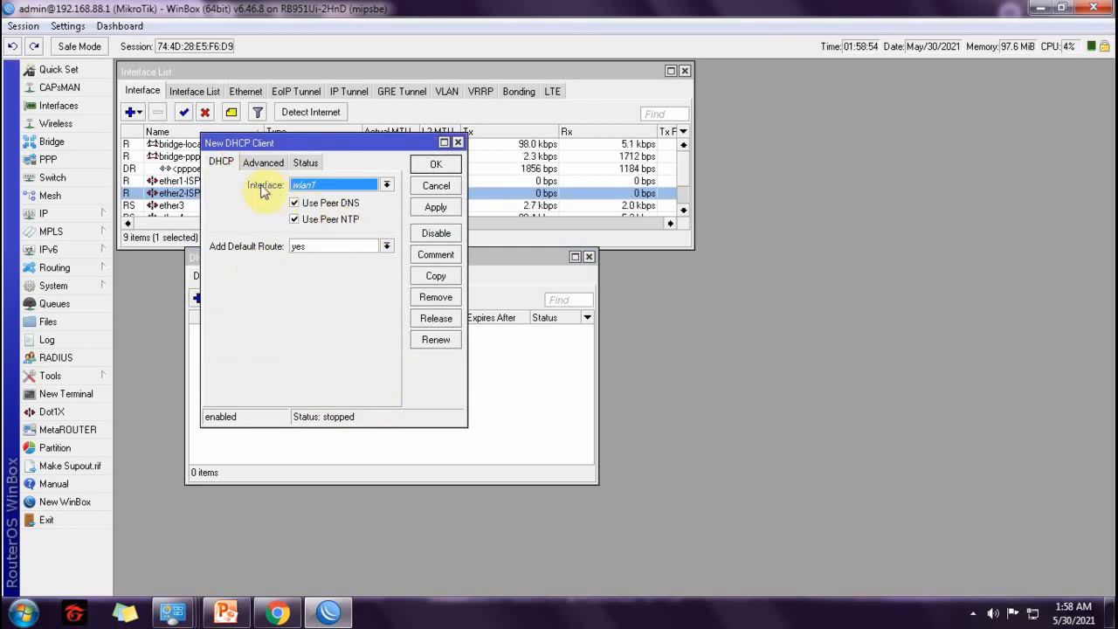
pyautogui.click(387, 184)
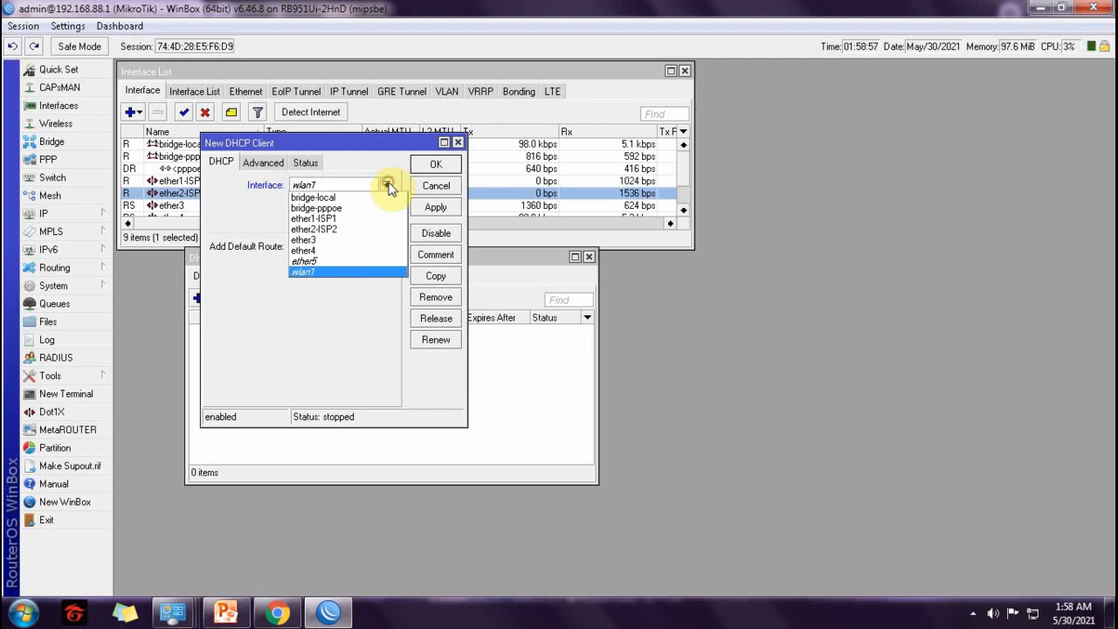
pyautogui.click(325, 218)
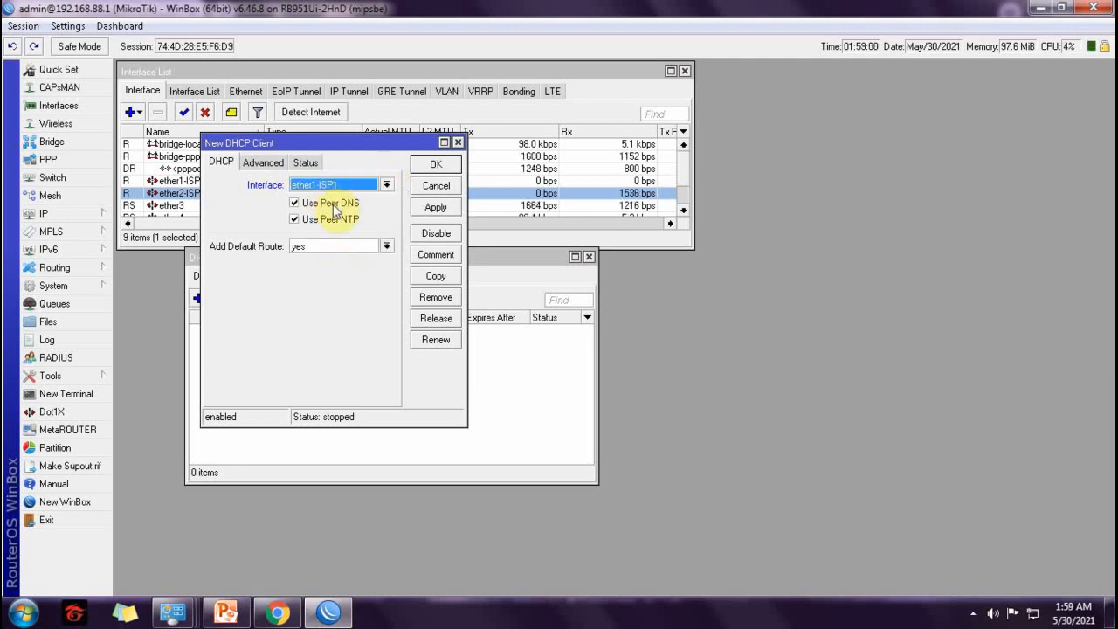
pyautogui.click(387, 246)
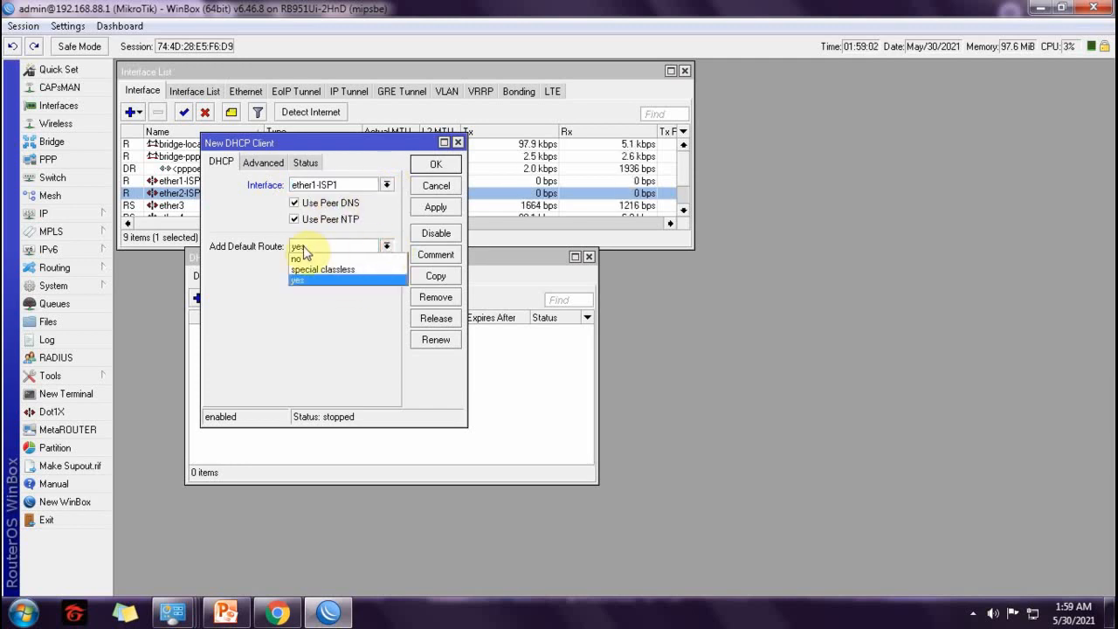
pyautogui.click(301, 278)
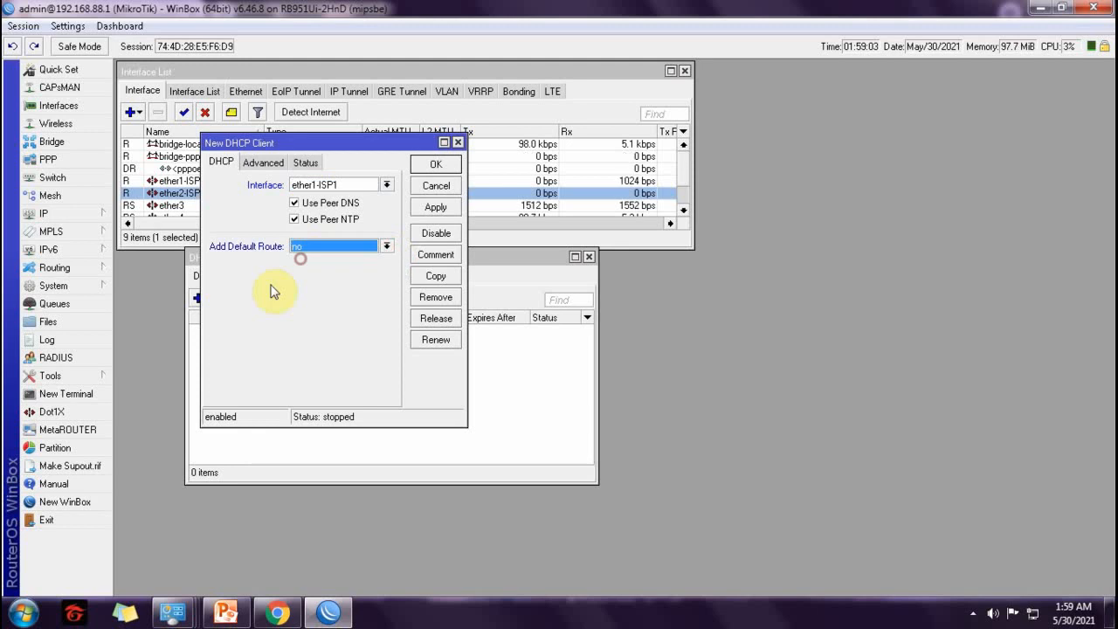
pyautogui.click(295, 204)
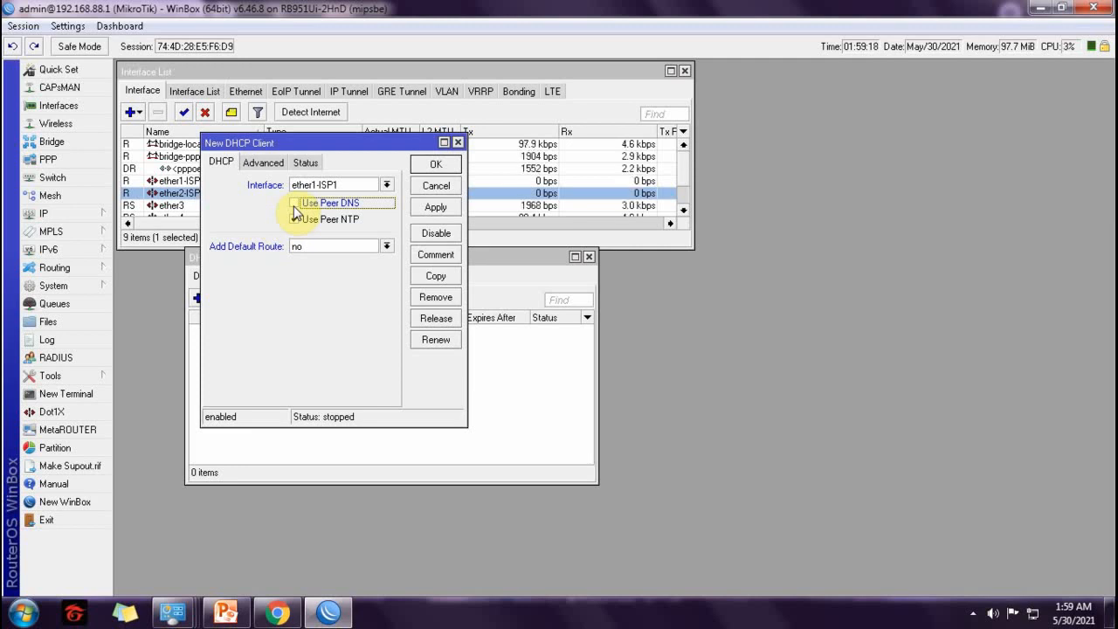
pyautogui.click(294, 218)
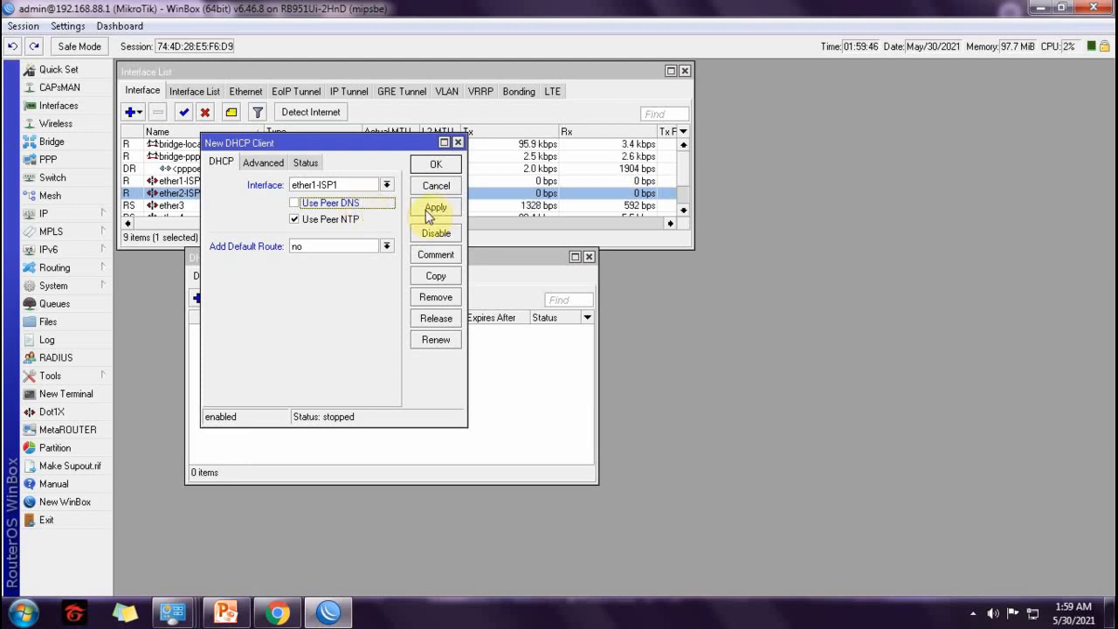
pyautogui.click(429, 165)
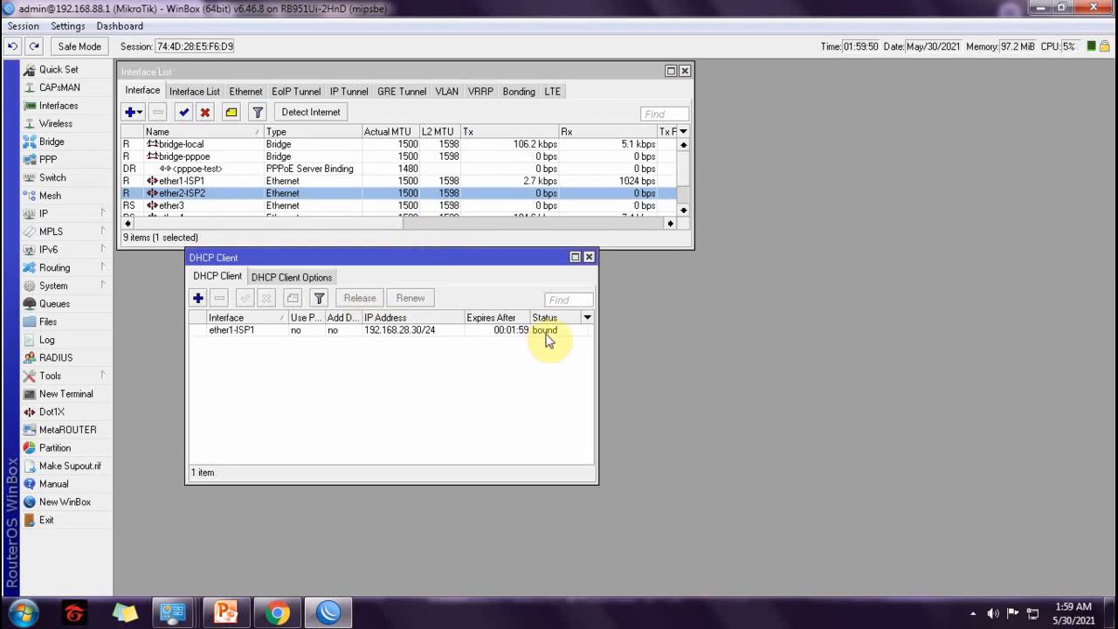
# Examine the lease status of the ether1-ISP1 DHCP client, including its IP address and gateway, and close its details.
pyautogui.click(403, 340)
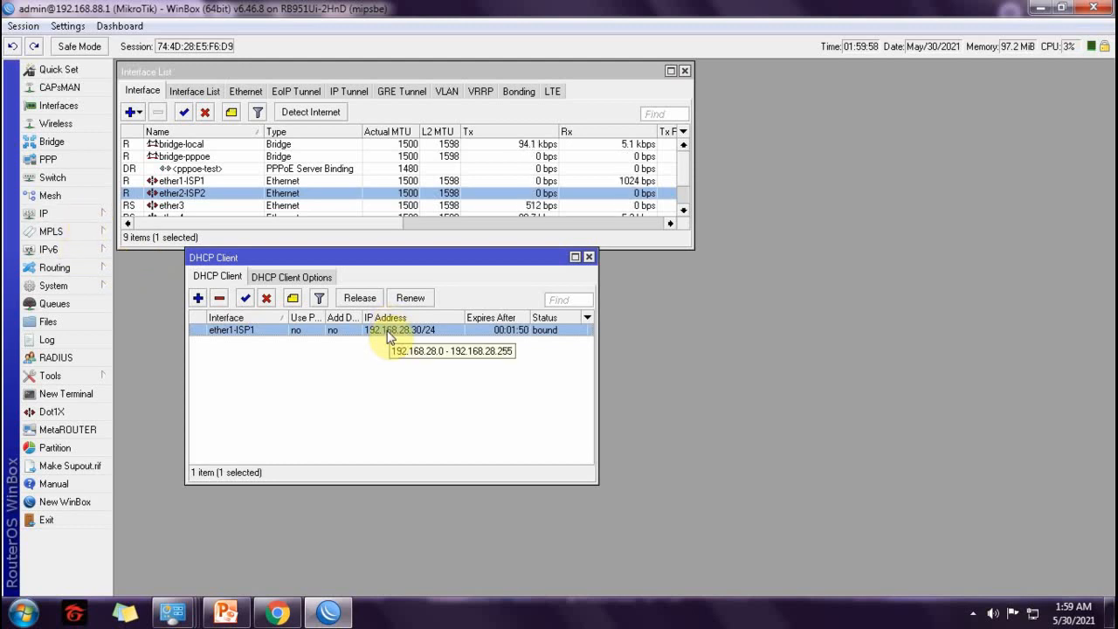
pyautogui.doubleClick(388, 337)
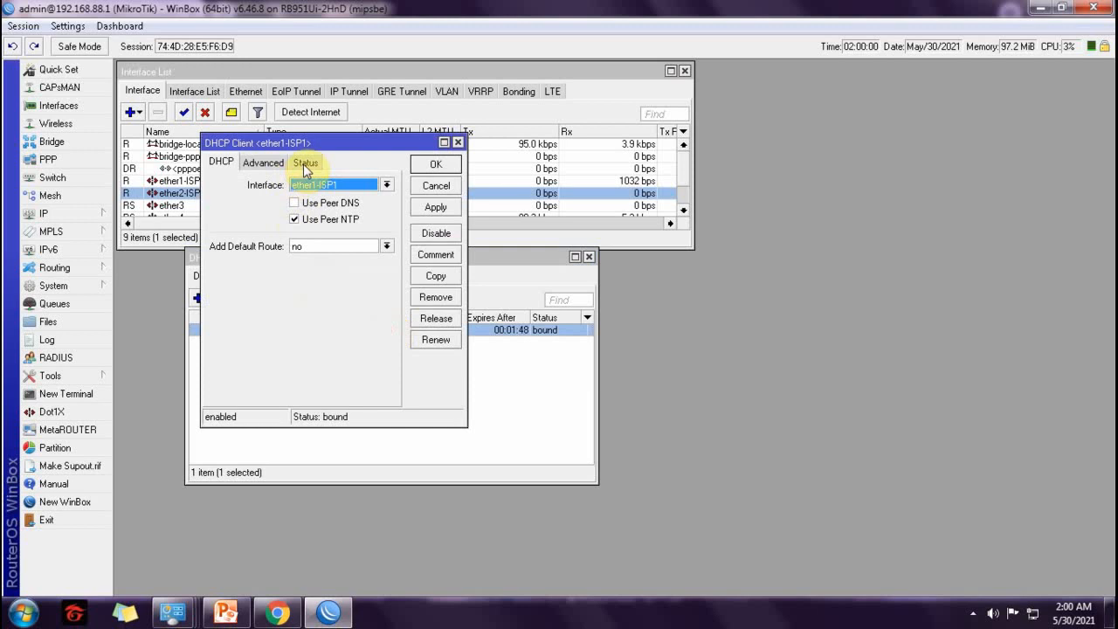
pyautogui.click(305, 163)
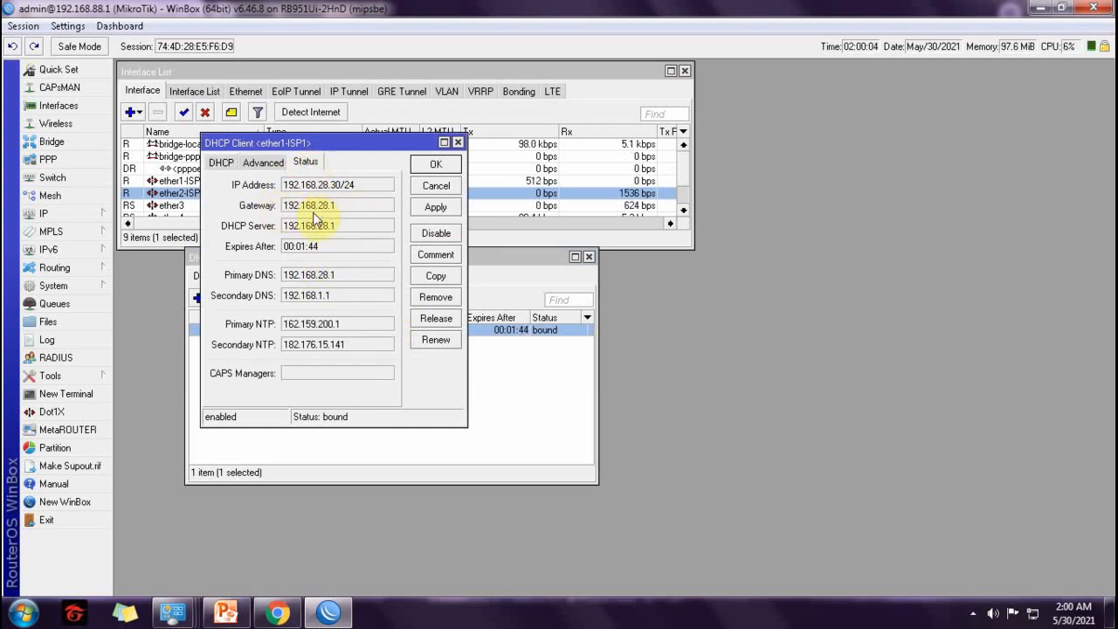
pyautogui.click(434, 166)
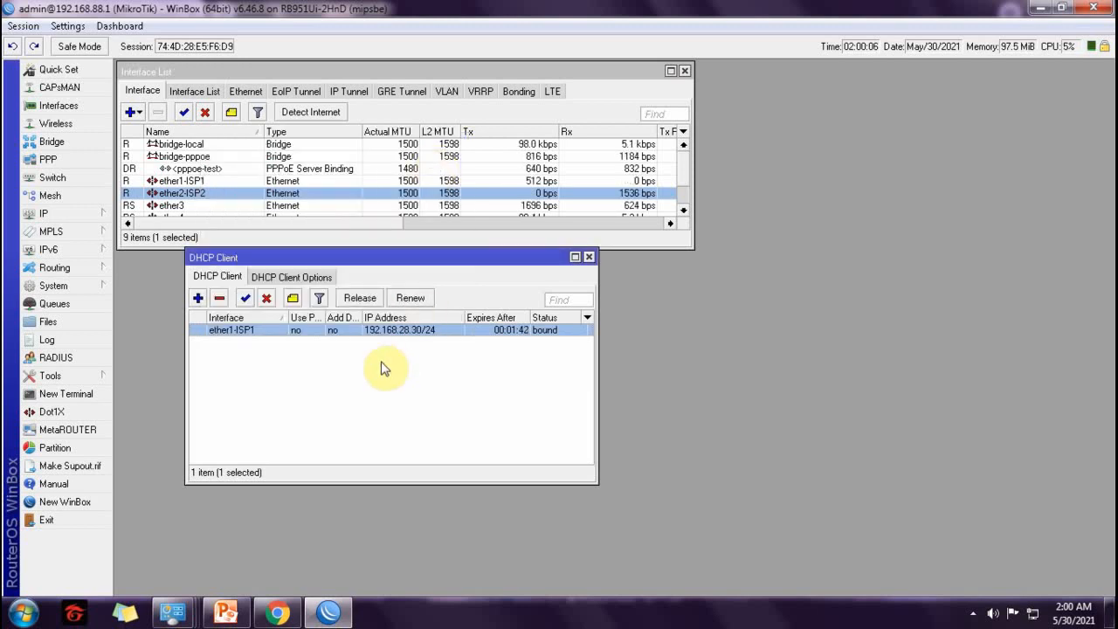
# Add a DHCP client on ether2-ISP2 with Use Peer DNS disabled and Add Default Route set to no.
pyautogui.click(199, 299)
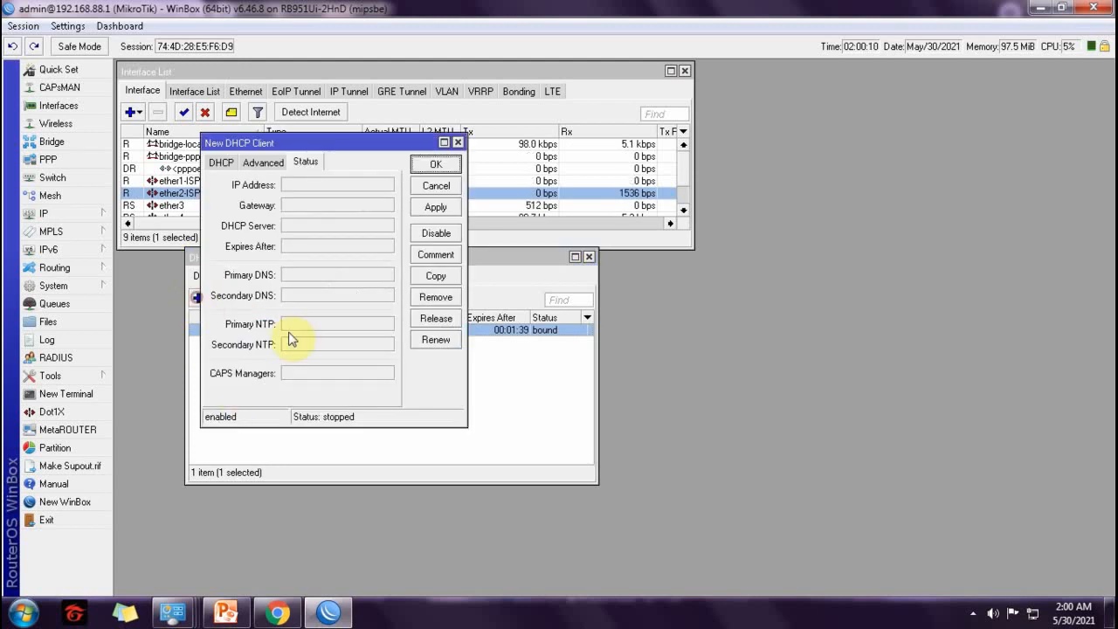
pyautogui.click(225, 161)
pyautogui.click(386, 184)
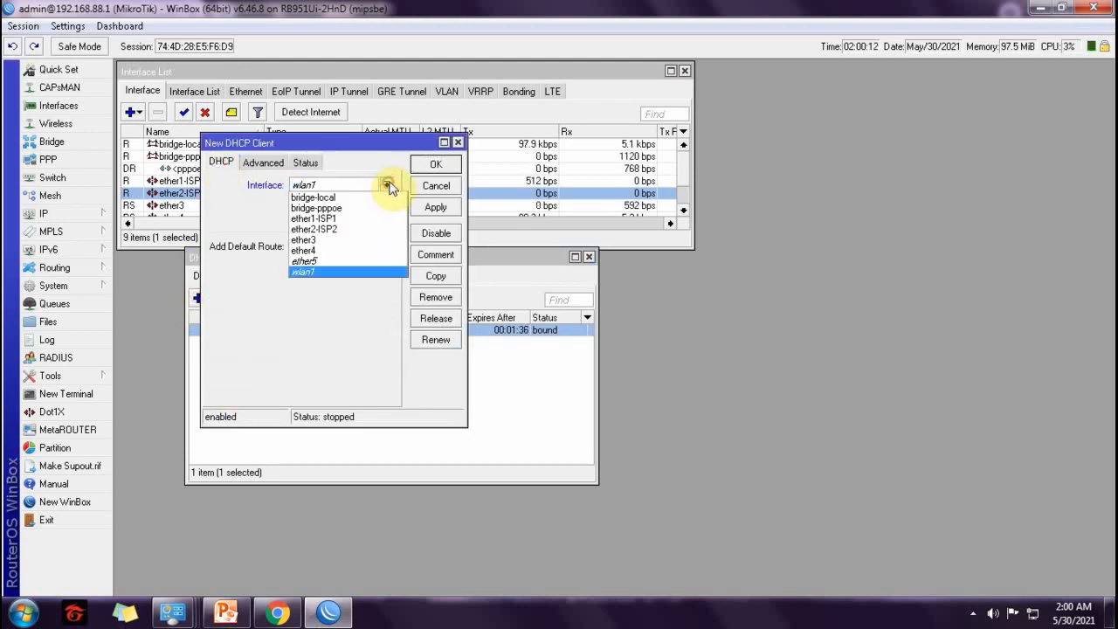
pyautogui.click(315, 230)
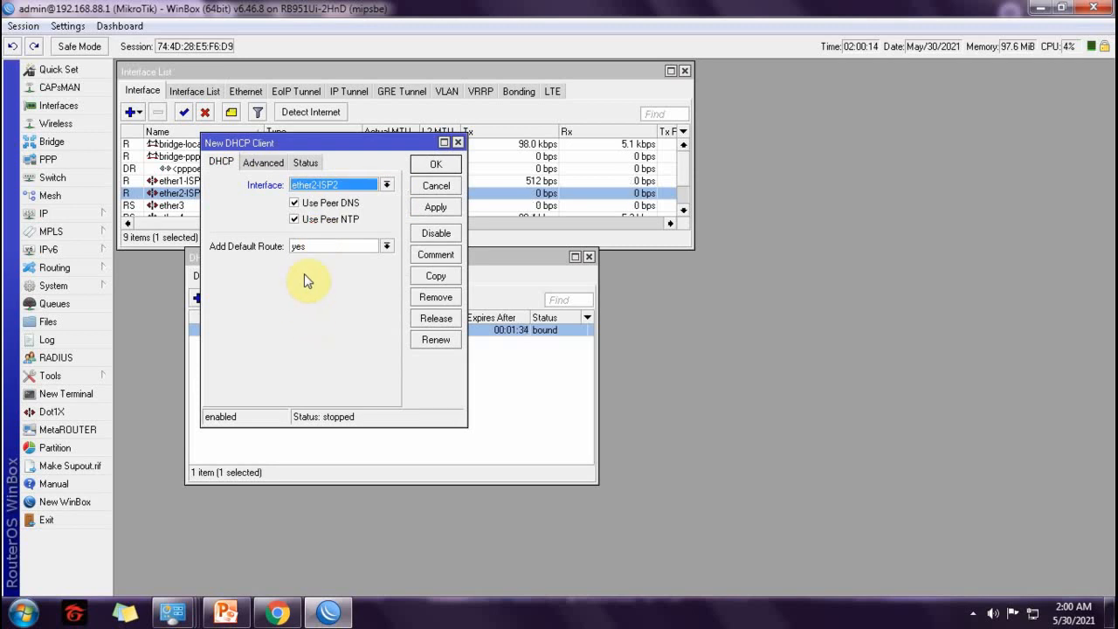
pyautogui.click(294, 203)
pyautogui.click(295, 203)
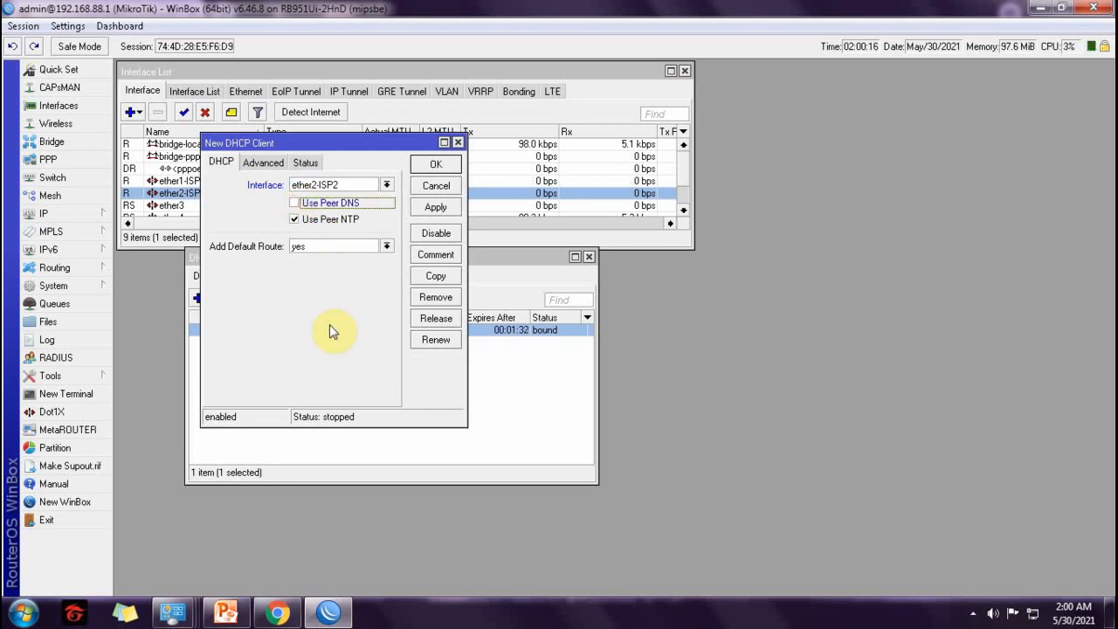
pyautogui.click(387, 247)
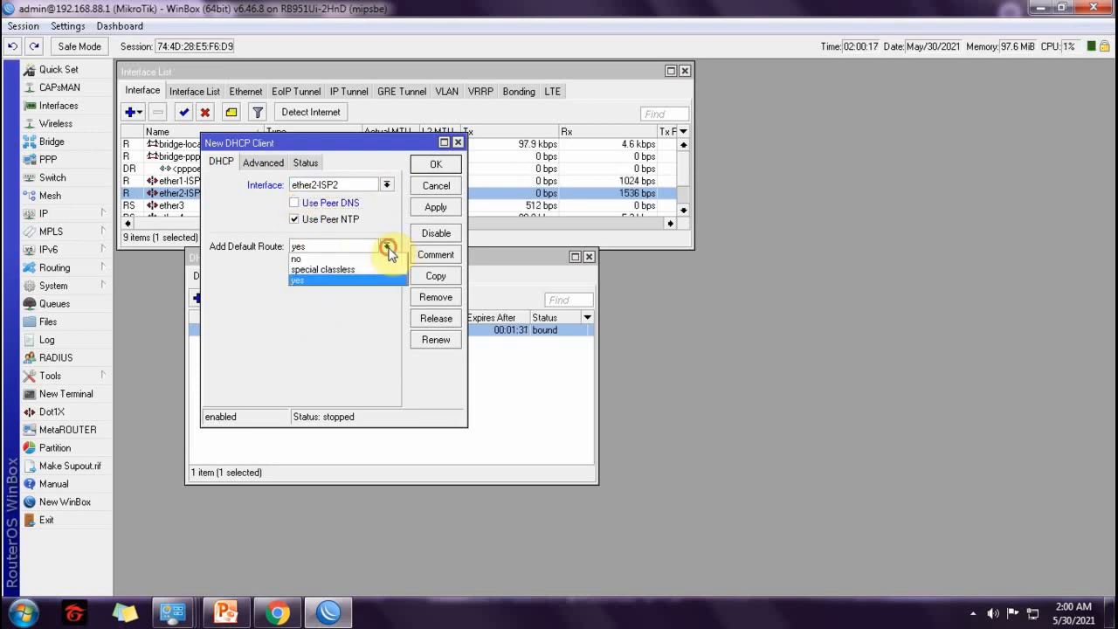
pyautogui.click(322, 279)
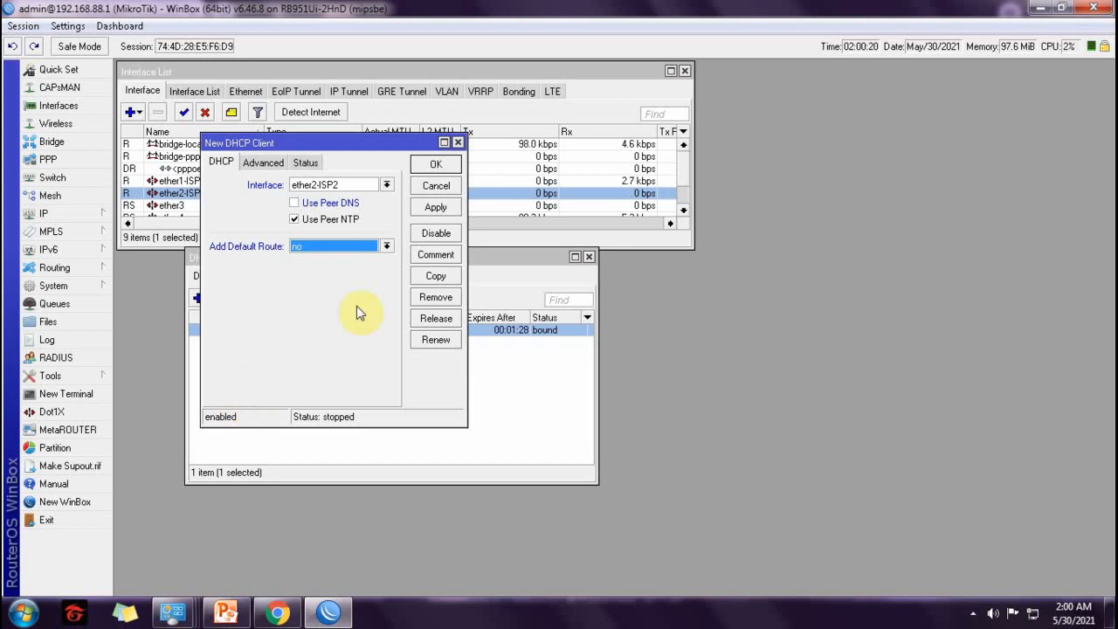
pyautogui.click(432, 165)
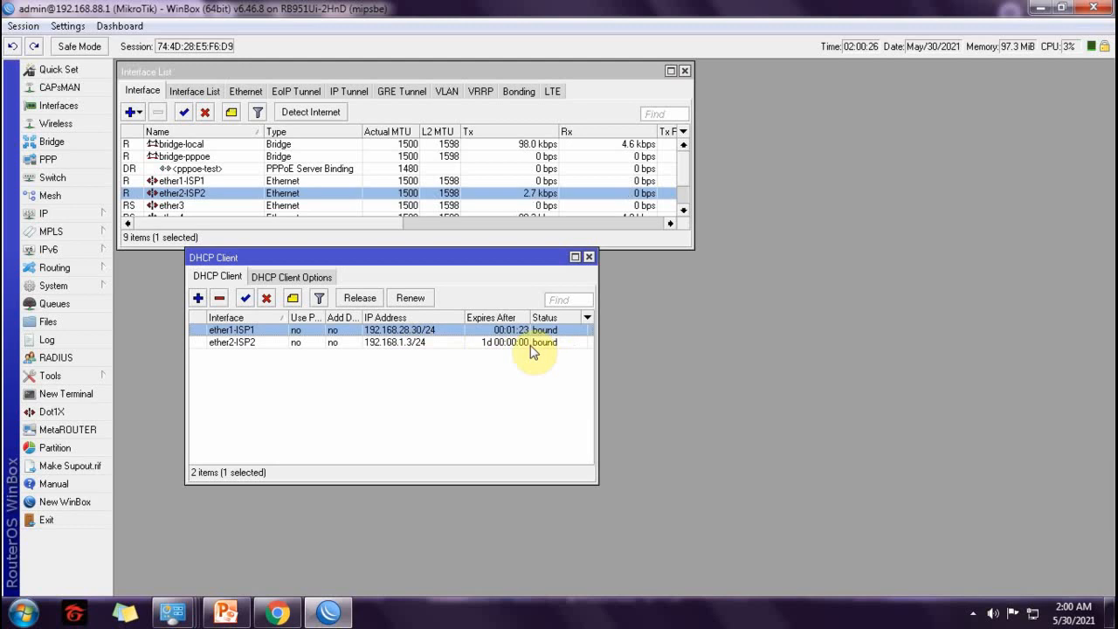
# Examine the lease status of the ether2-ISP2 DHCP client, including its IP address, gateway and DNS.
pyautogui.doubleClick(389, 344)
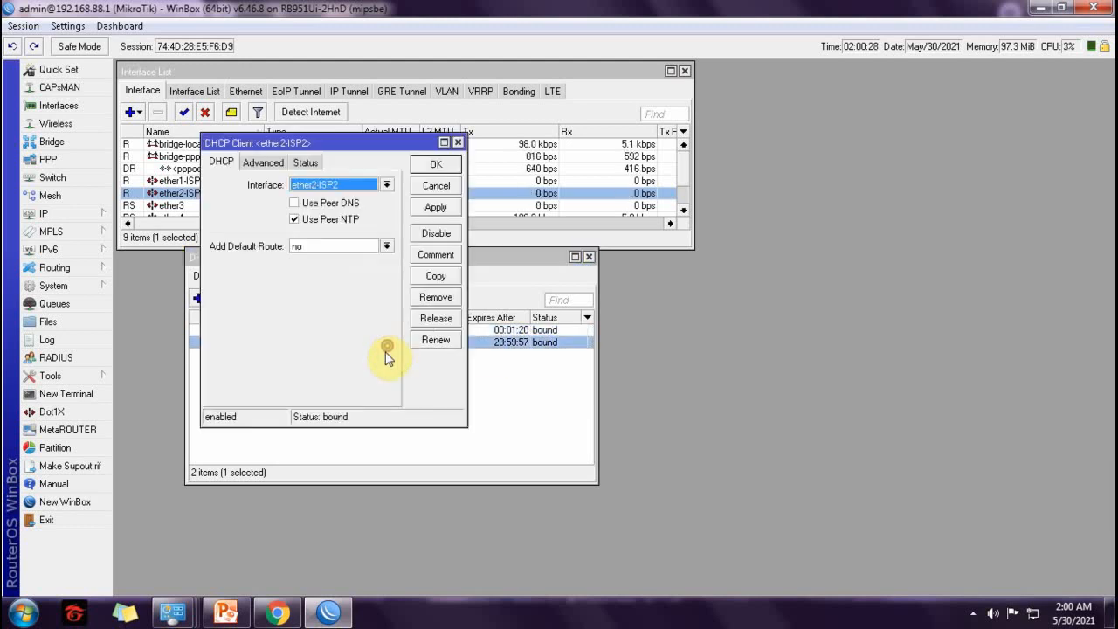
pyautogui.click(305, 163)
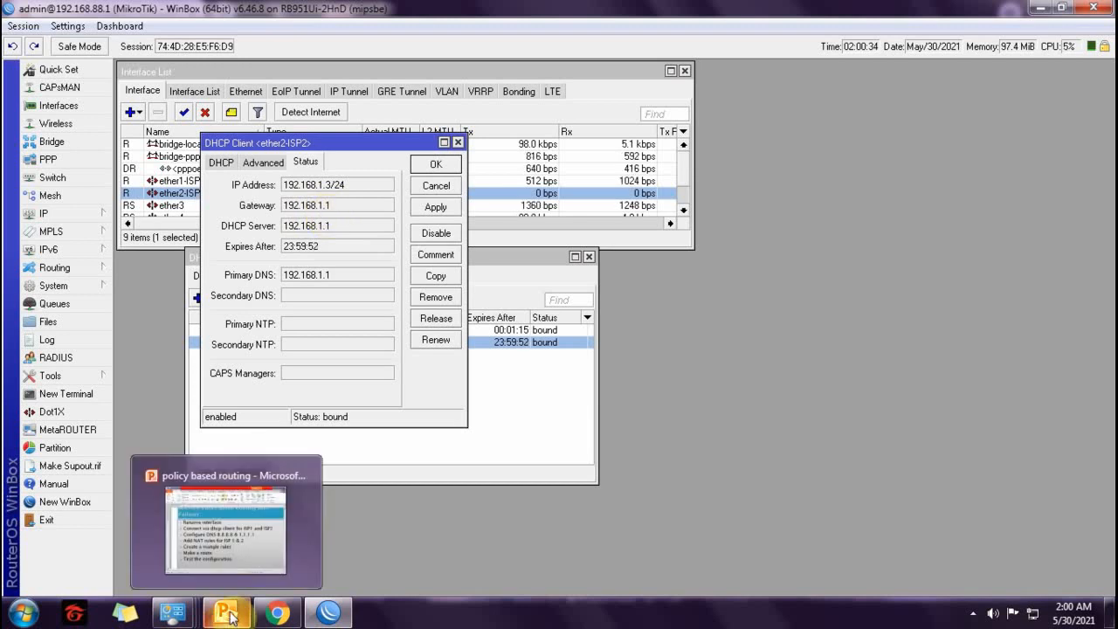
# Switch to PowerPoint and review the network diagram and the checklist item on configuring DNS 8.8.8.8 & 1.1.1.1.
pyautogui.click(229, 617)
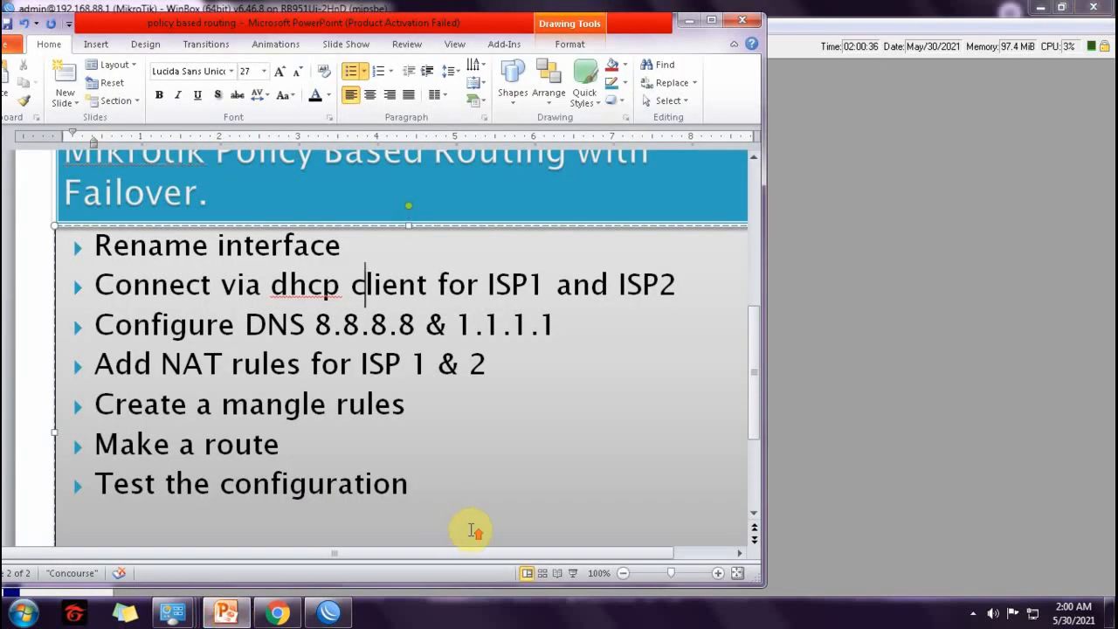
pyautogui.scroll(-2, 466, 520)
pyautogui.scroll(1, 463, 511)
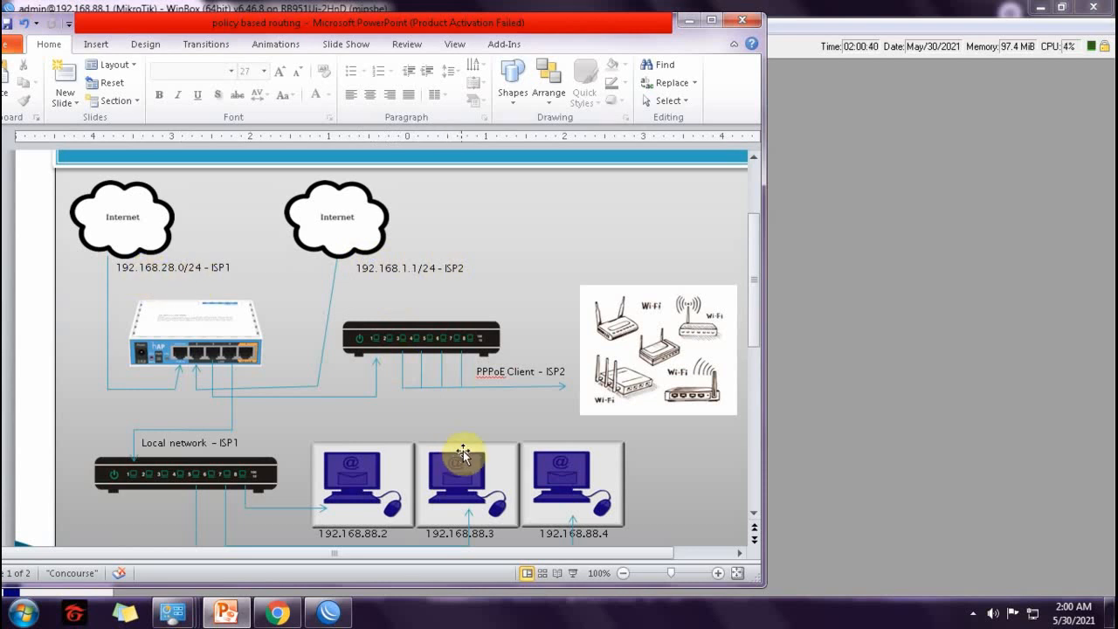
pyautogui.scroll(-5, 463, 452)
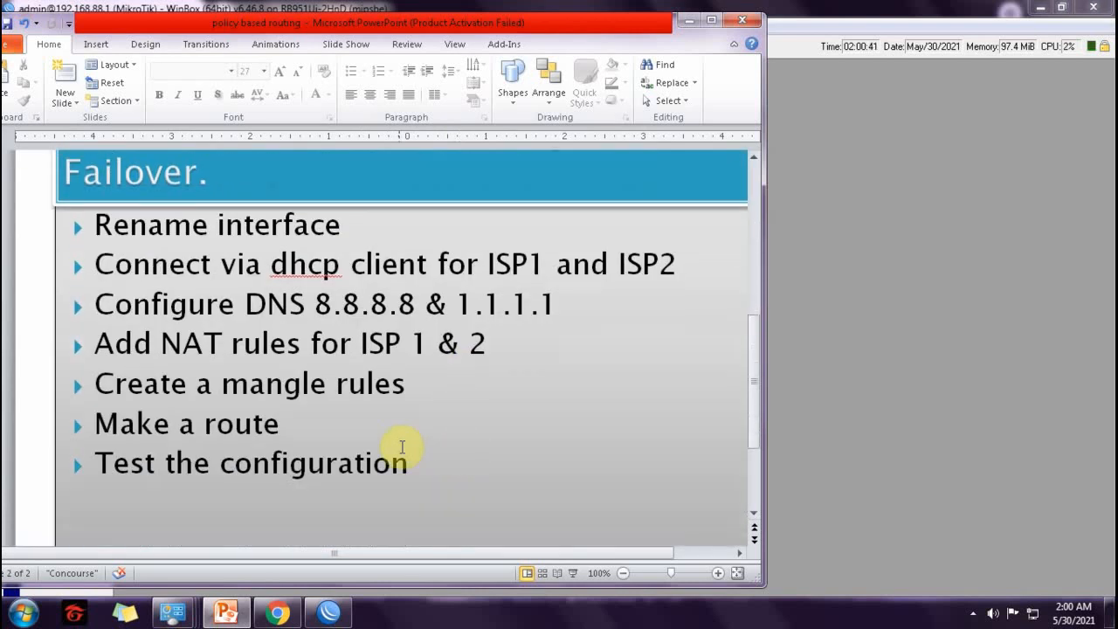
pyautogui.click(218, 306)
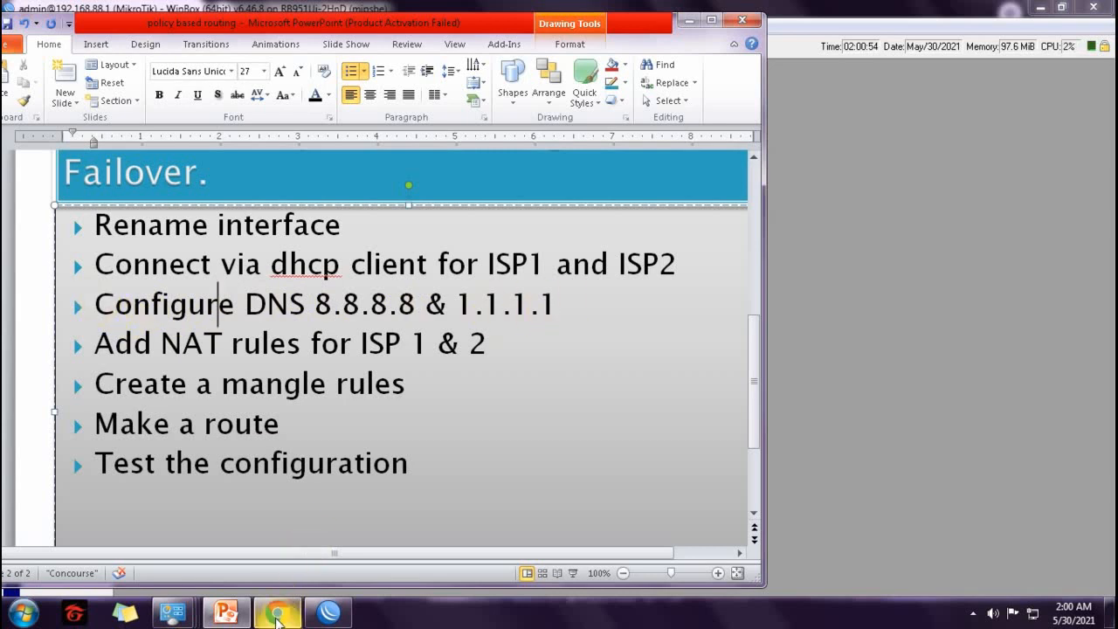
# Return to WinBox, close the ether2-ISP2 client's details and align the DHCP client list with the interface list above it.
pyautogui.click(323, 618)
pyautogui.click(221, 163)
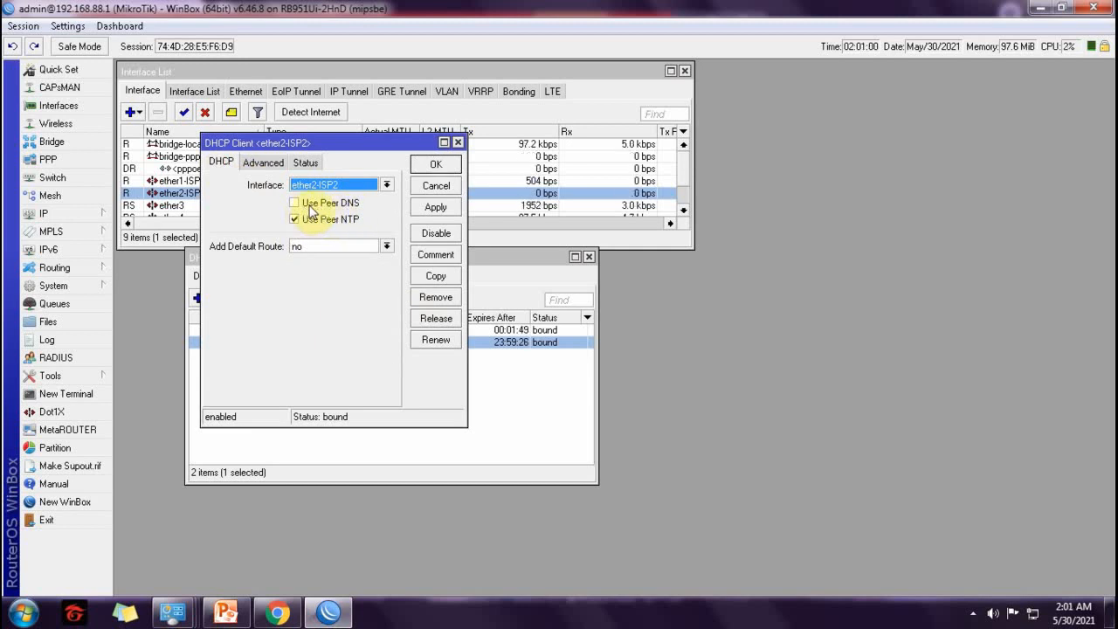
pyautogui.click(437, 167)
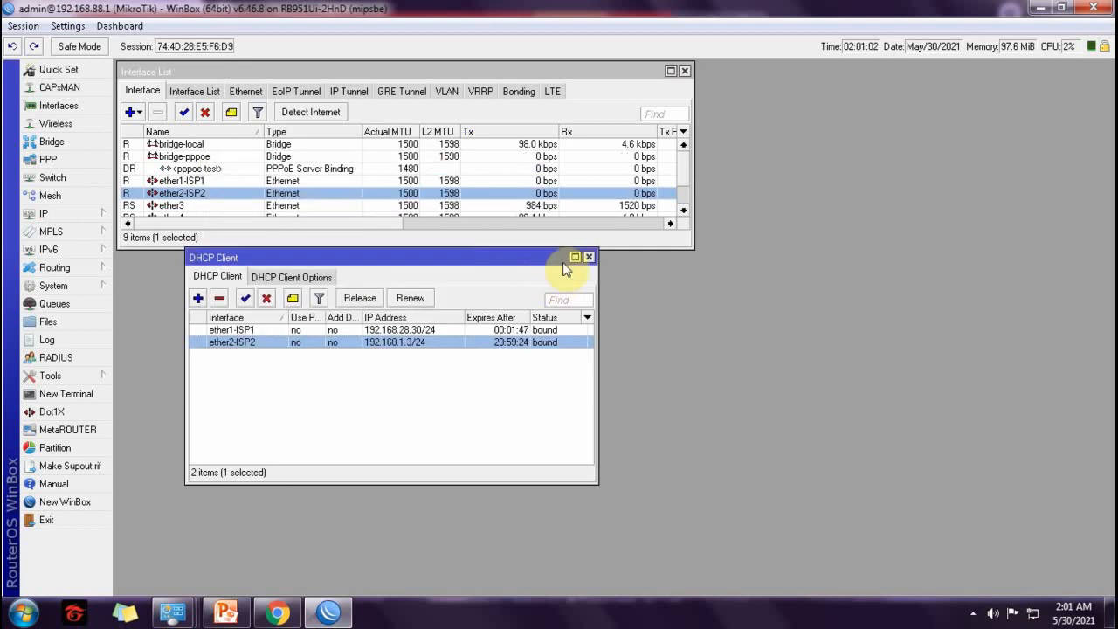
pyautogui.moveTo(494, 255); pyautogui.dragTo(434, 256)
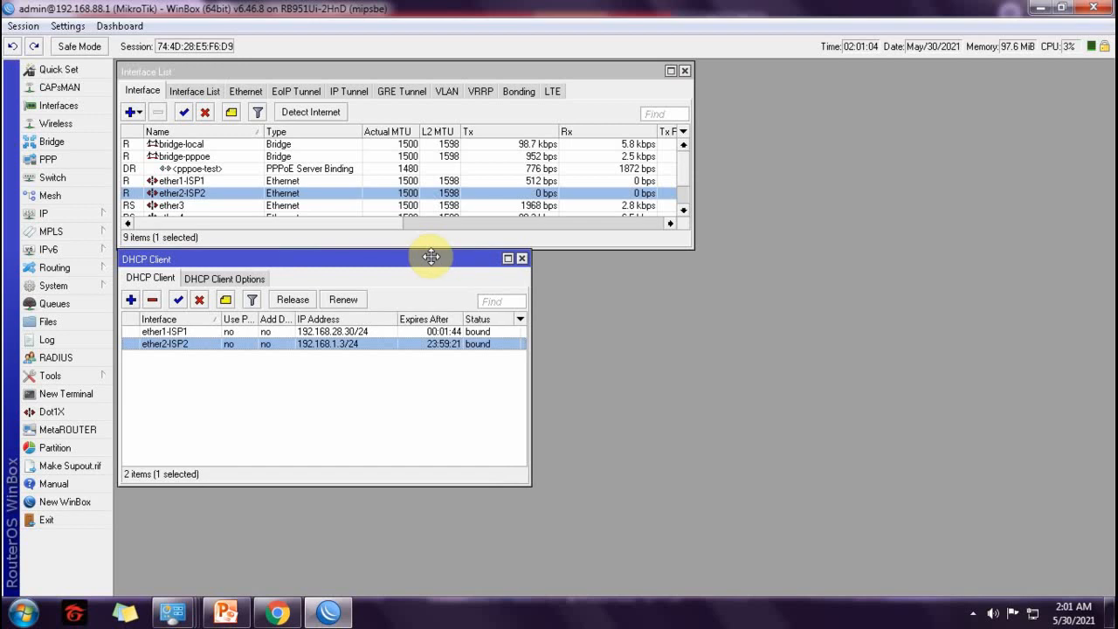
# Set the router's DNS servers to 8.8.8.8 and 1.1.1.1 and save the DNS settings.
pyautogui.click(91, 215)
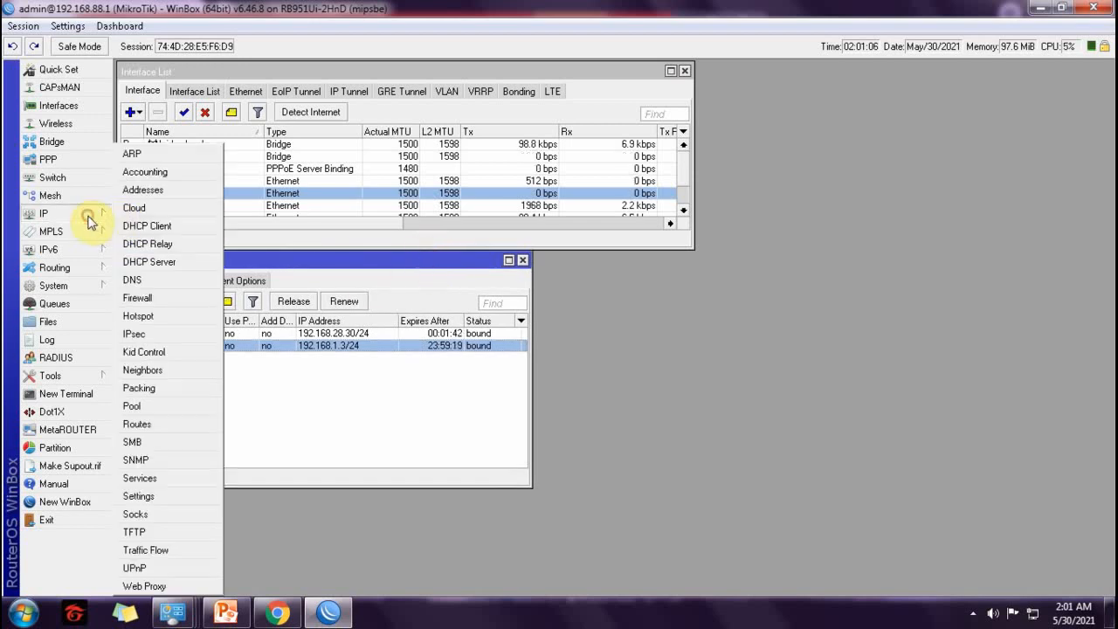
pyautogui.click(225, 281)
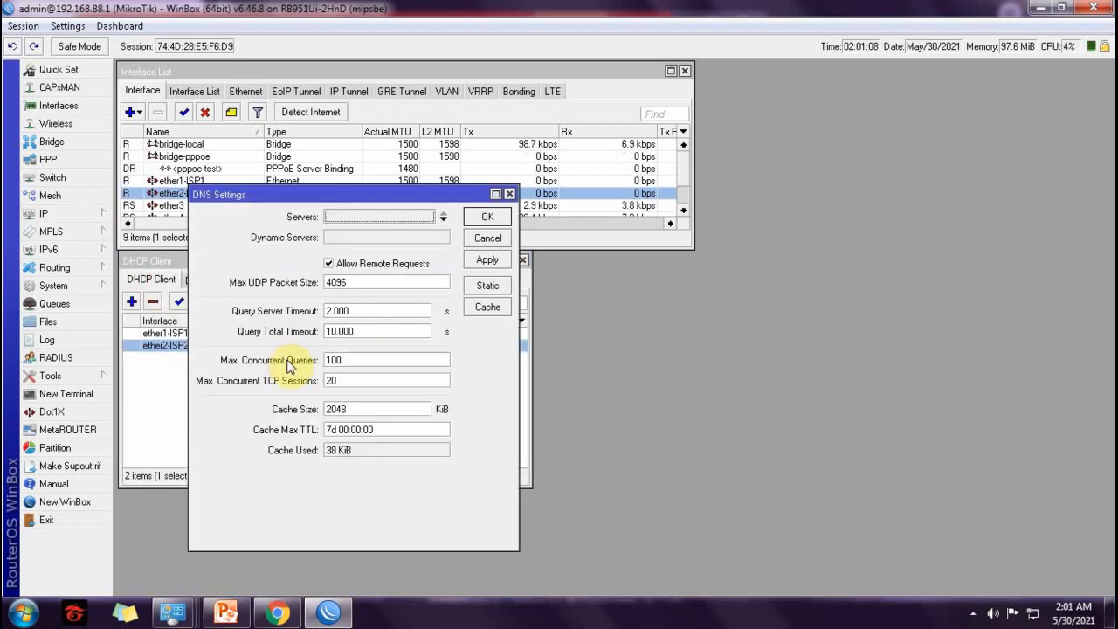
pyautogui.moveTo(358, 192); pyautogui.dragTo(625, 223)
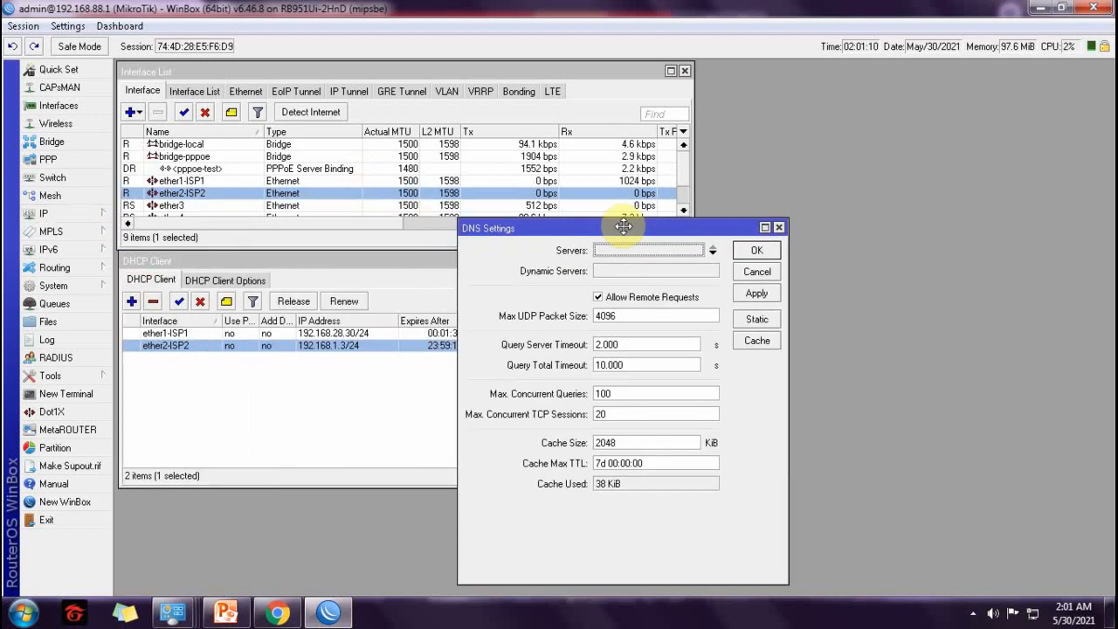
pyautogui.click(712, 250)
pyautogui.click(713, 251)
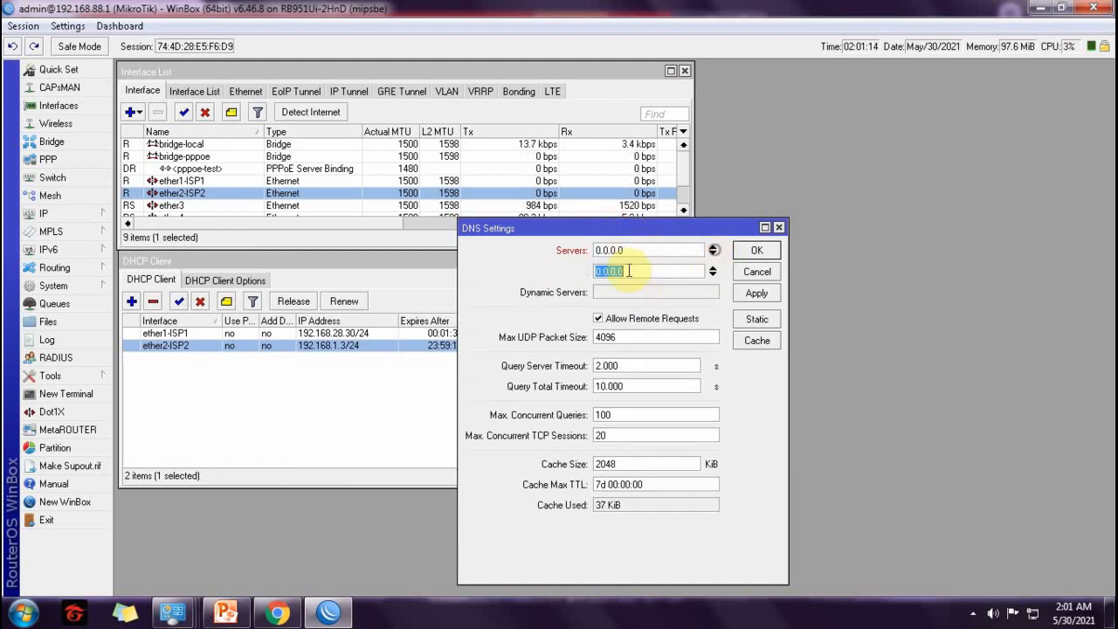
pyautogui.moveTo(634, 249); pyautogui.dragTo(469, 252)
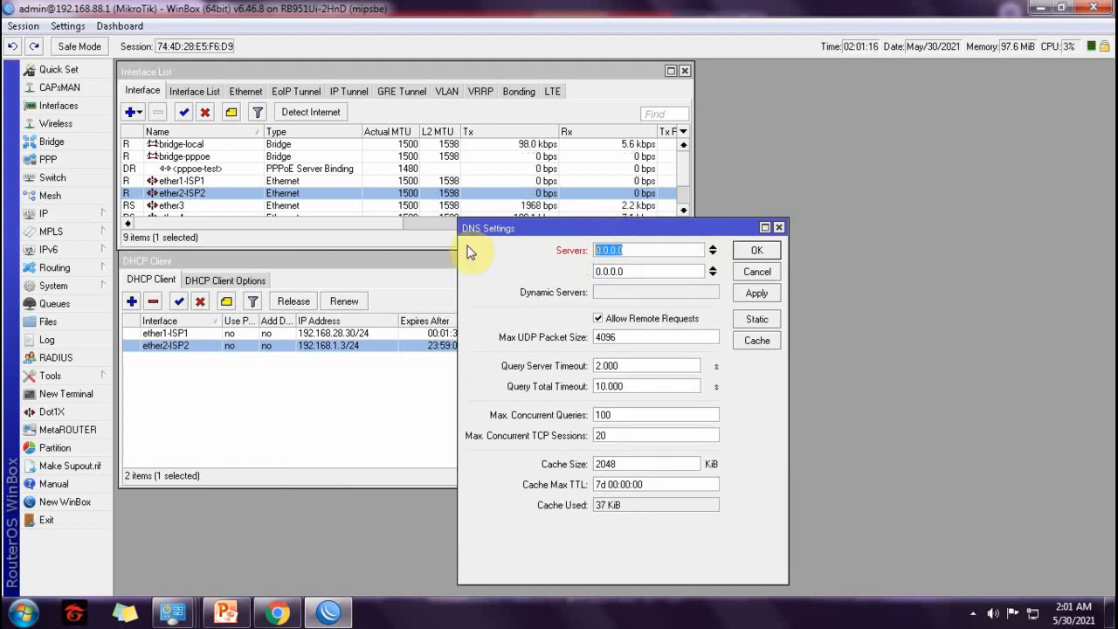
pyautogui.write('8.8.8.')
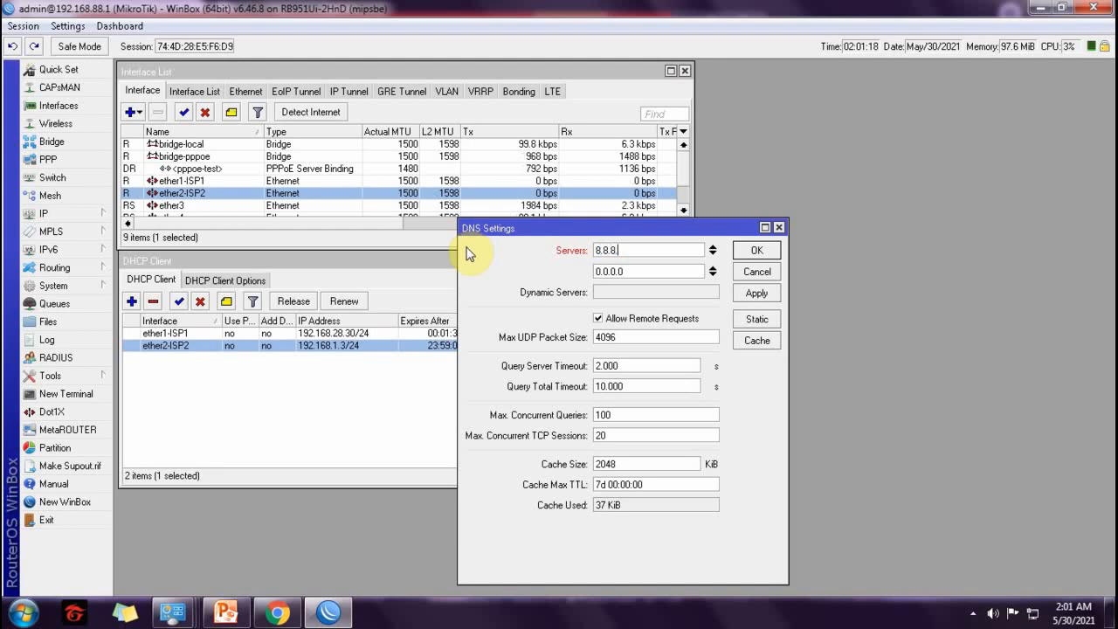
pyautogui.write('8')
pyautogui.moveTo(631, 272); pyautogui.dragTo(554, 262)
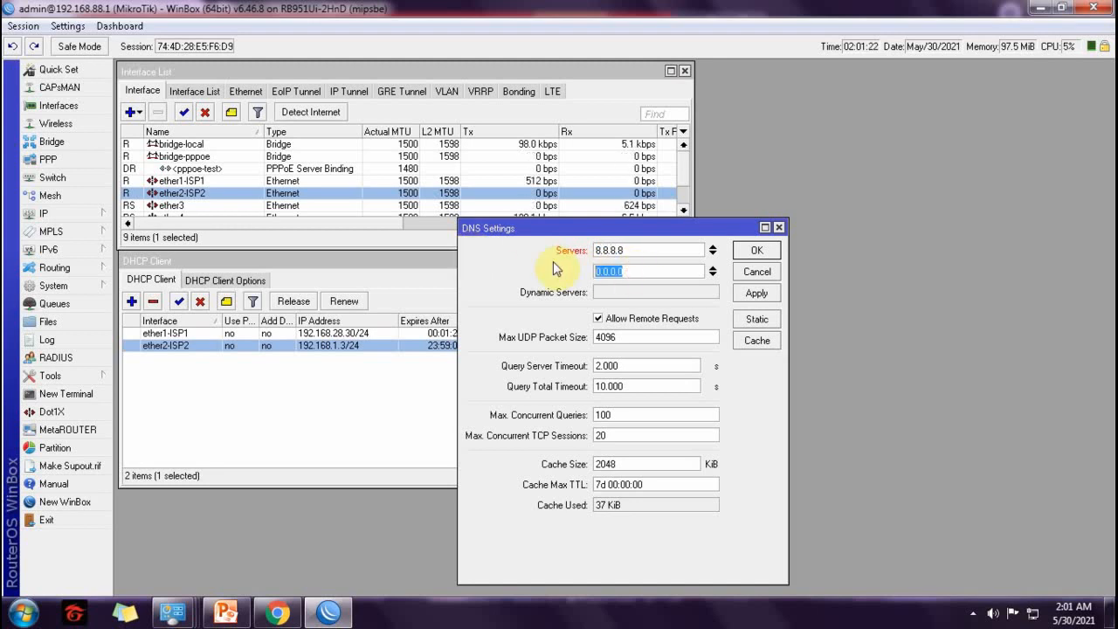
pyautogui.write('1.1.1.')
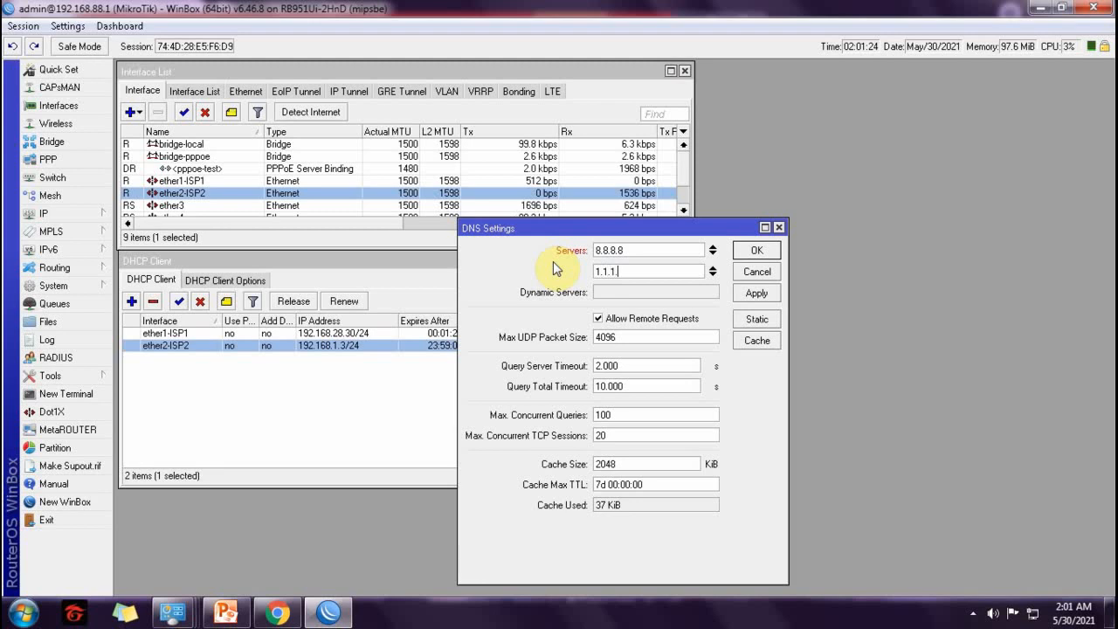
pyautogui.write('1')
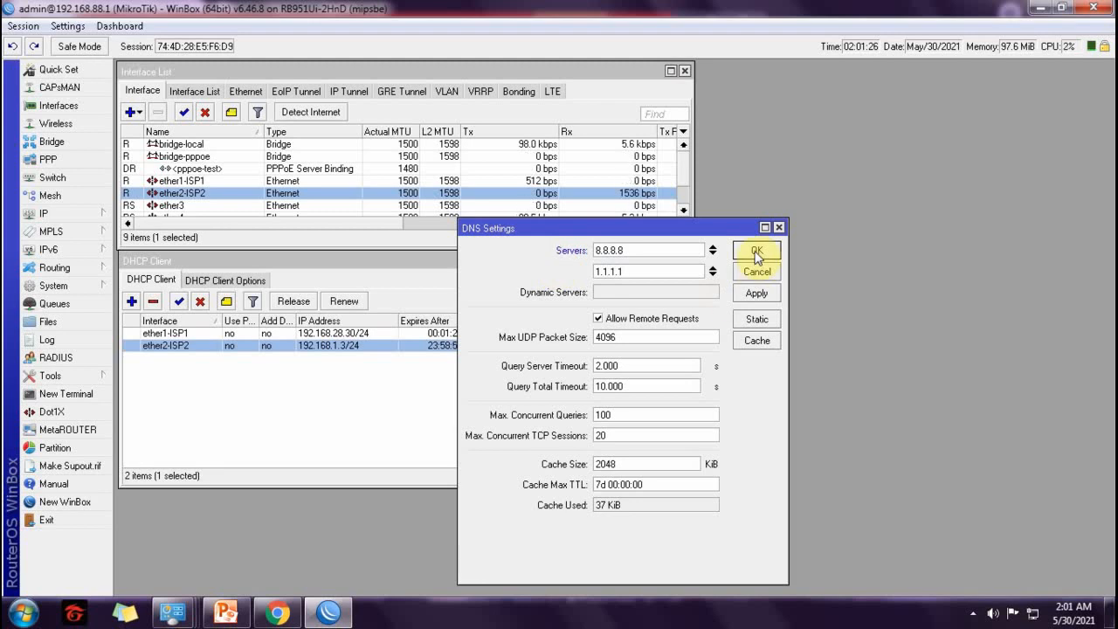
pyautogui.click(756, 251)
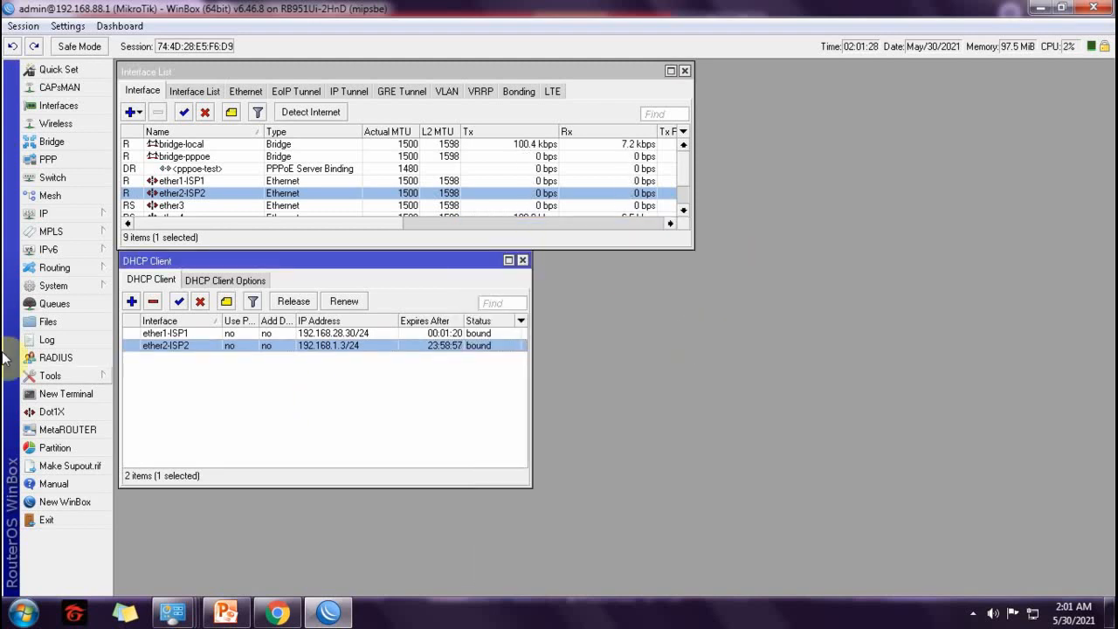
# Reopen the DNS settings beside the interface list to check the saved server entries.
pyautogui.click(44, 213)
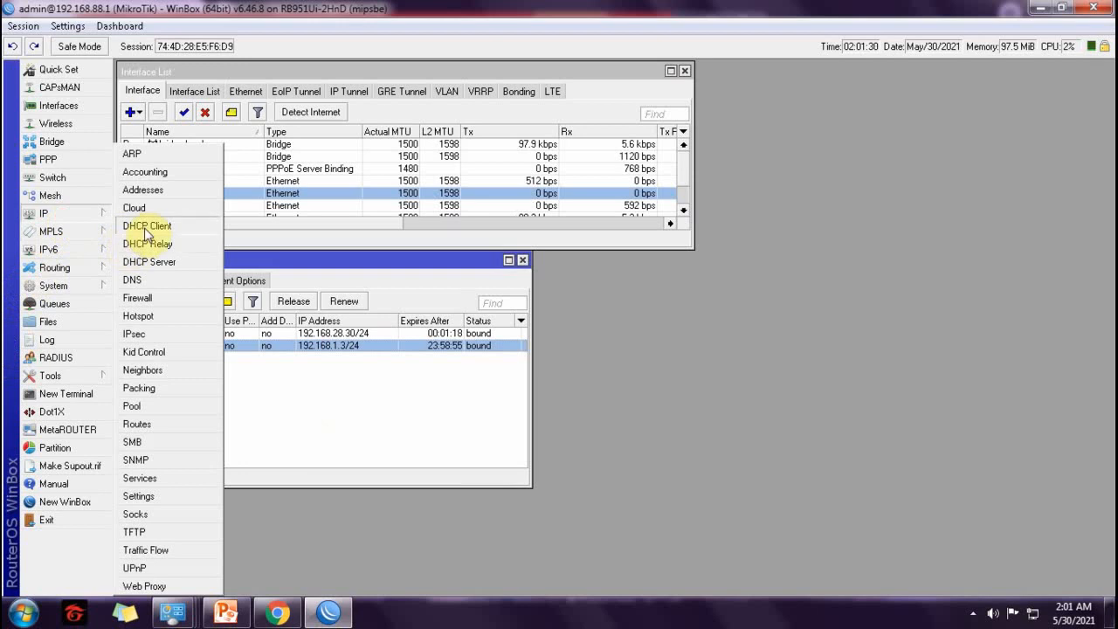
pyautogui.click(140, 283)
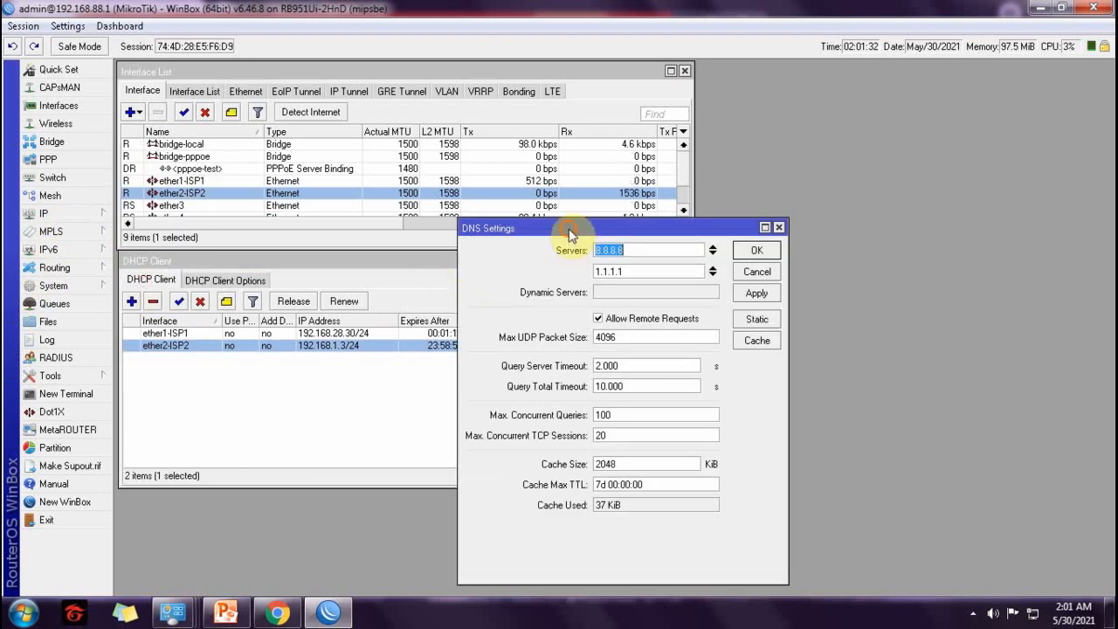
pyautogui.moveTo(568, 234); pyautogui.dragTo(809, 85)
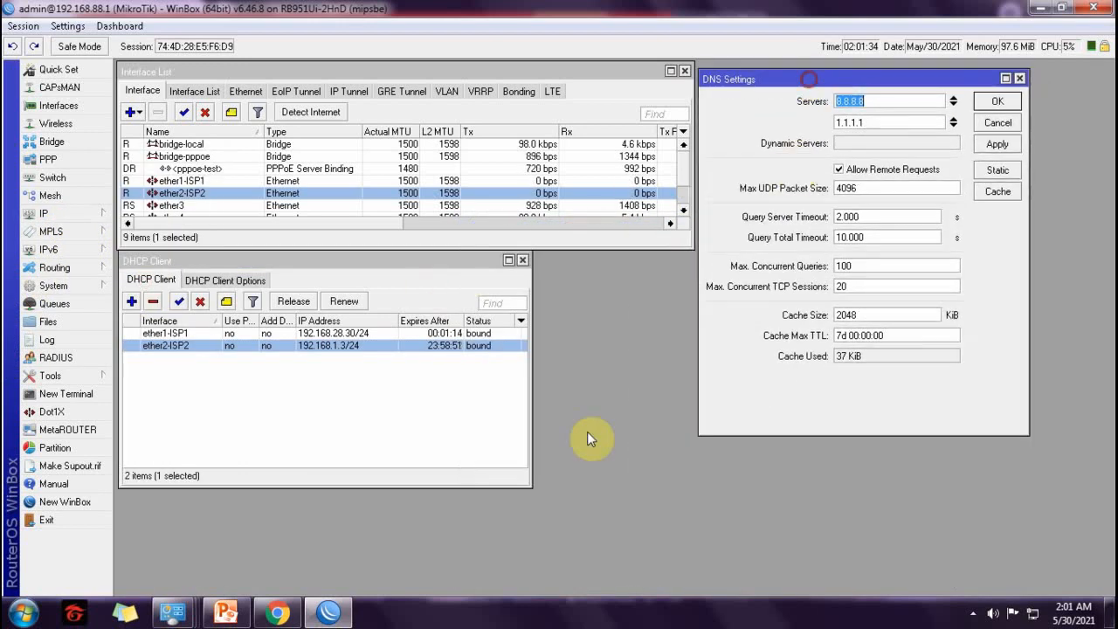
# Review the next checklist item in PowerPoint, adding NAT rules for ISP 1 & 2, and minimize the presentation.
pyautogui.click(235, 617)
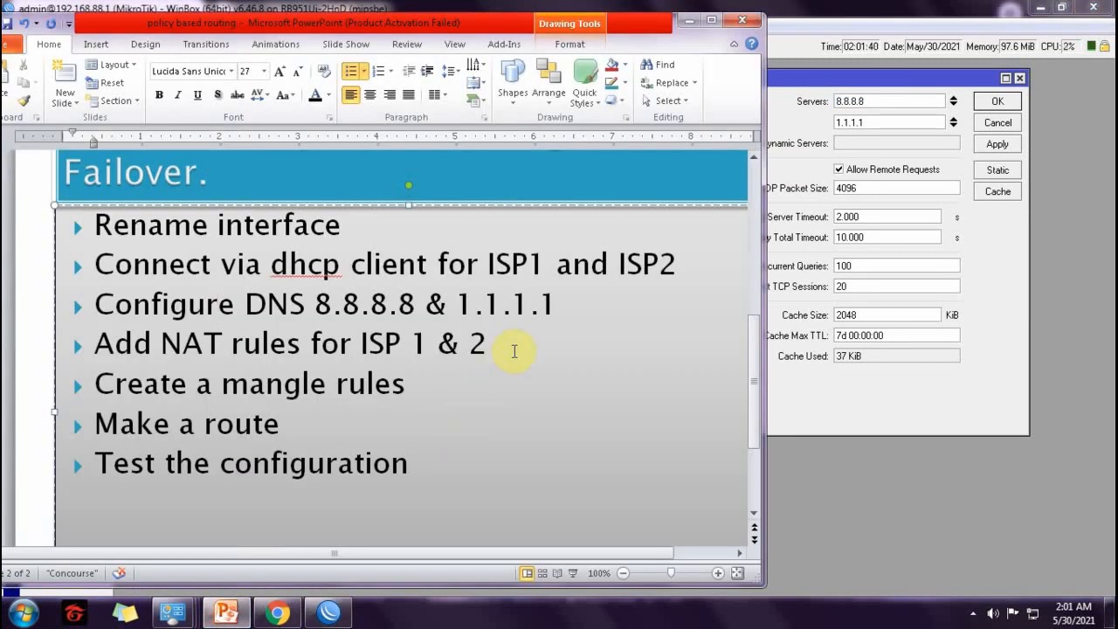
pyautogui.moveTo(161, 343); pyautogui.dragTo(310, 343)
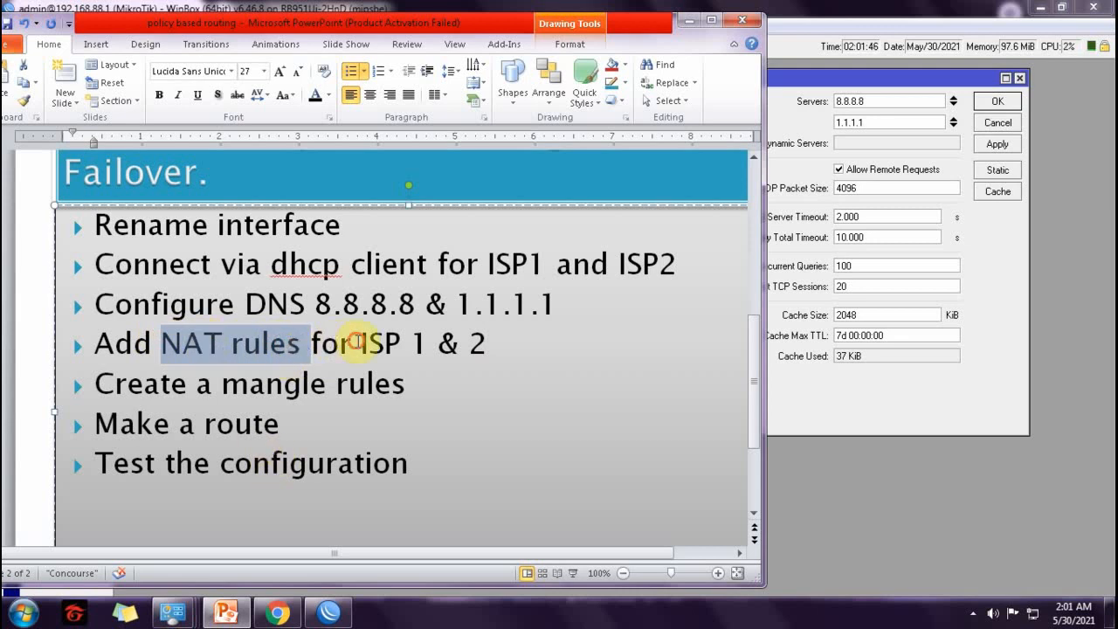
pyautogui.moveTo(355, 341); pyautogui.dragTo(489, 340)
pyautogui.click(469, 409)
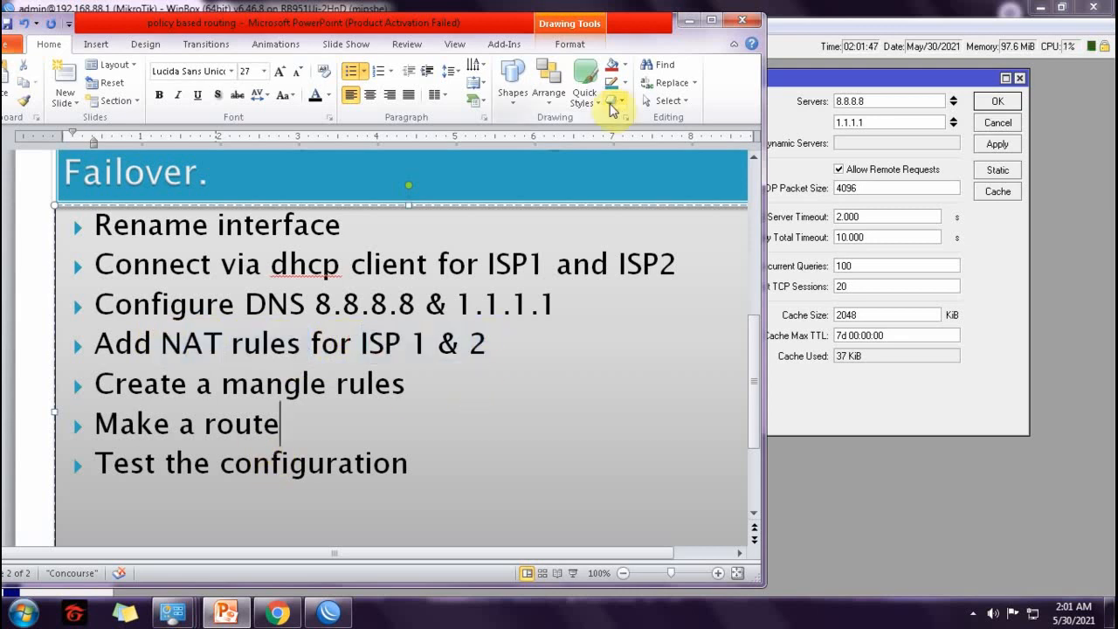
pyautogui.click(689, 19)
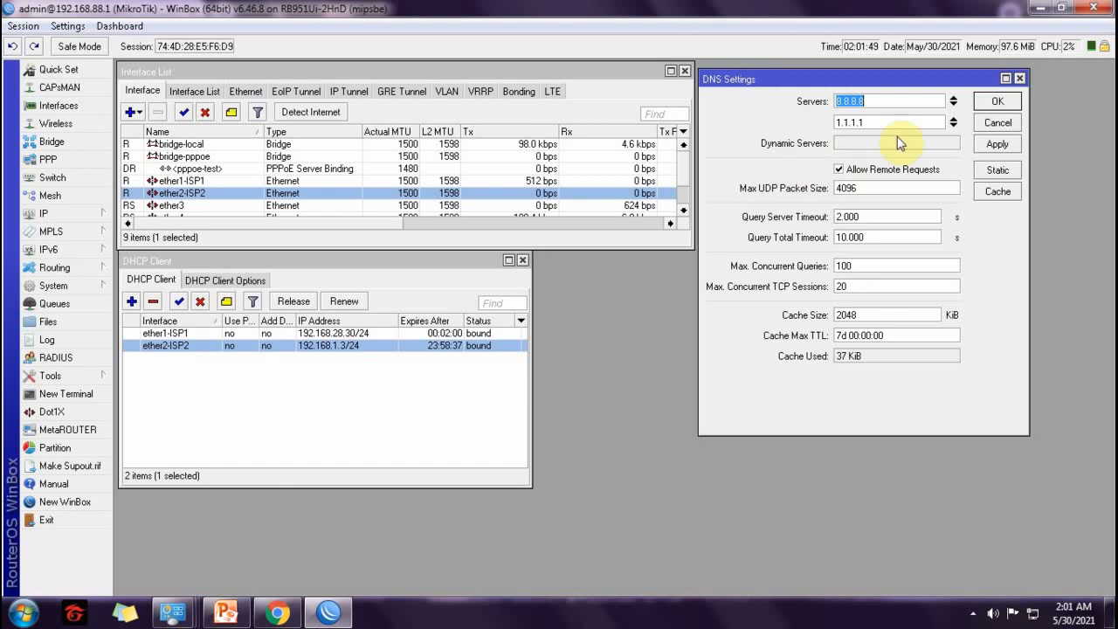
# Close the DNS settings and open the router's firewall window, placing it over the lower part of the interface list.
pyautogui.click(988, 103)
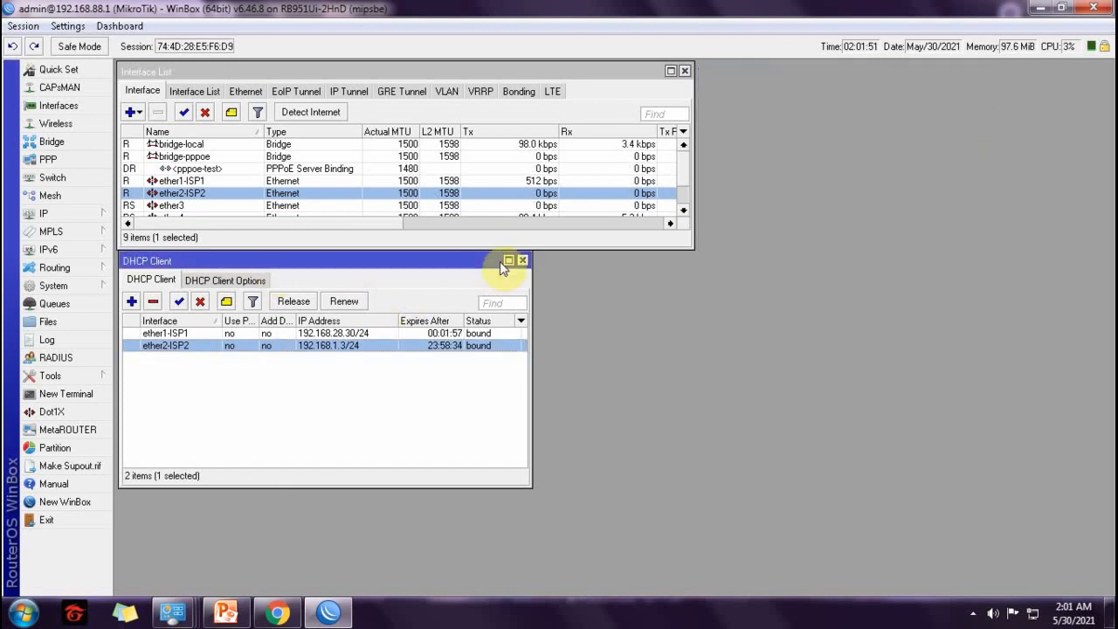
pyautogui.click(68, 214)
pyautogui.click(142, 294)
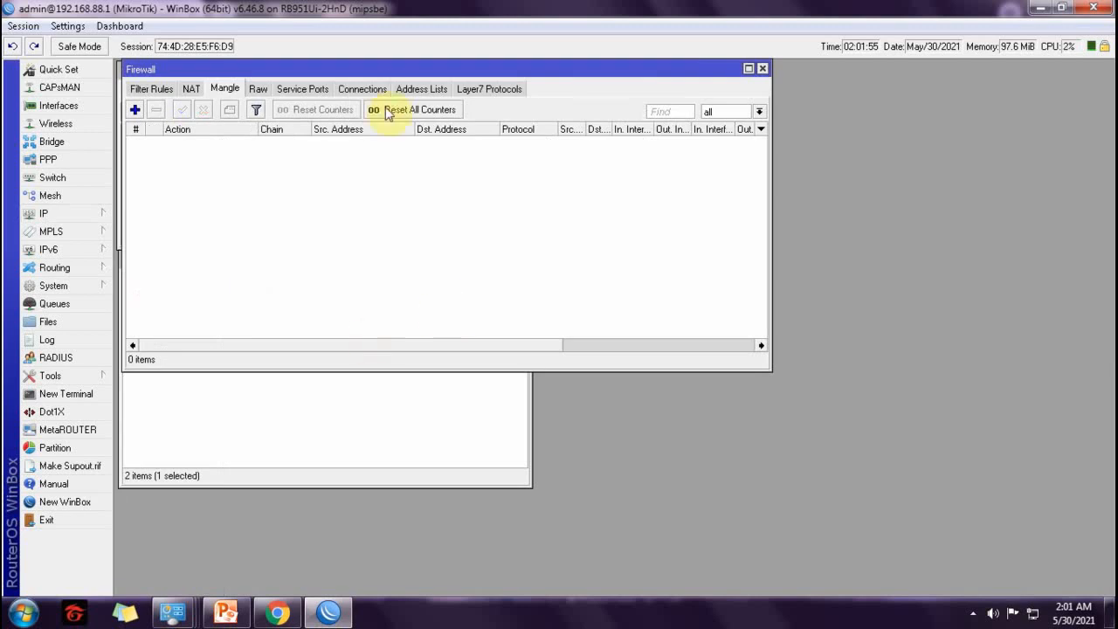
pyautogui.moveTo(389, 73); pyautogui.dragTo(420, 150)
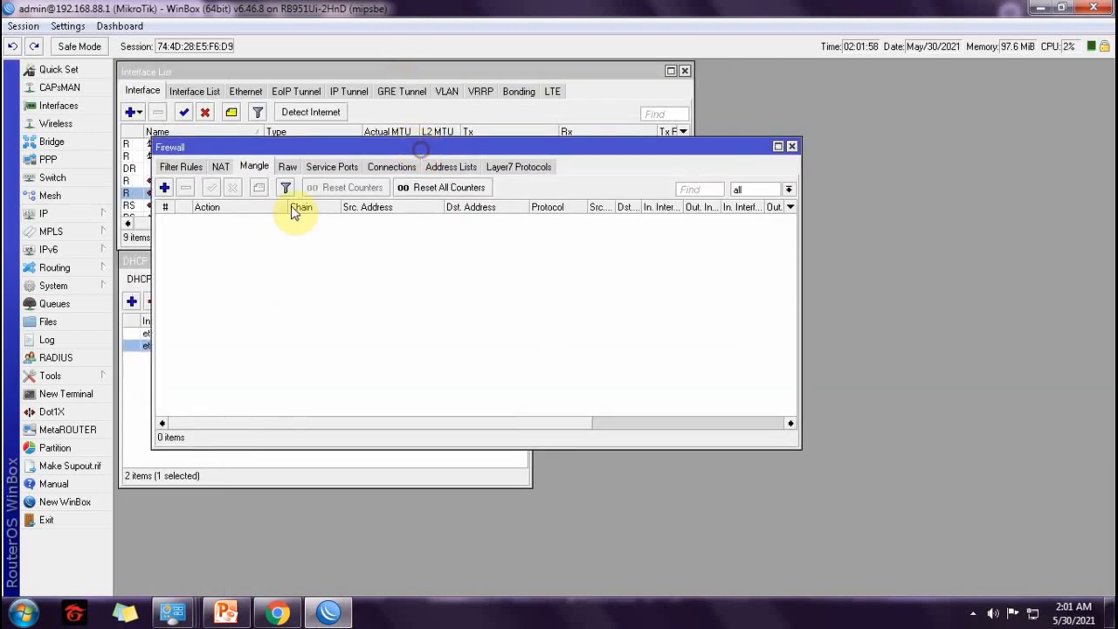
pyautogui.click(164, 187)
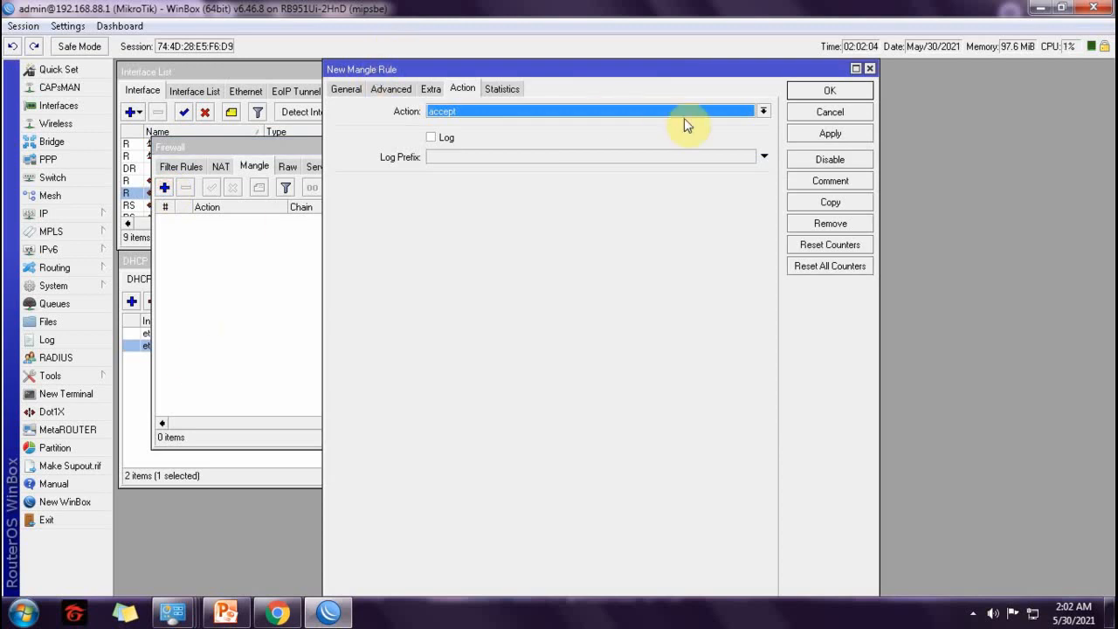
pyautogui.click(812, 115)
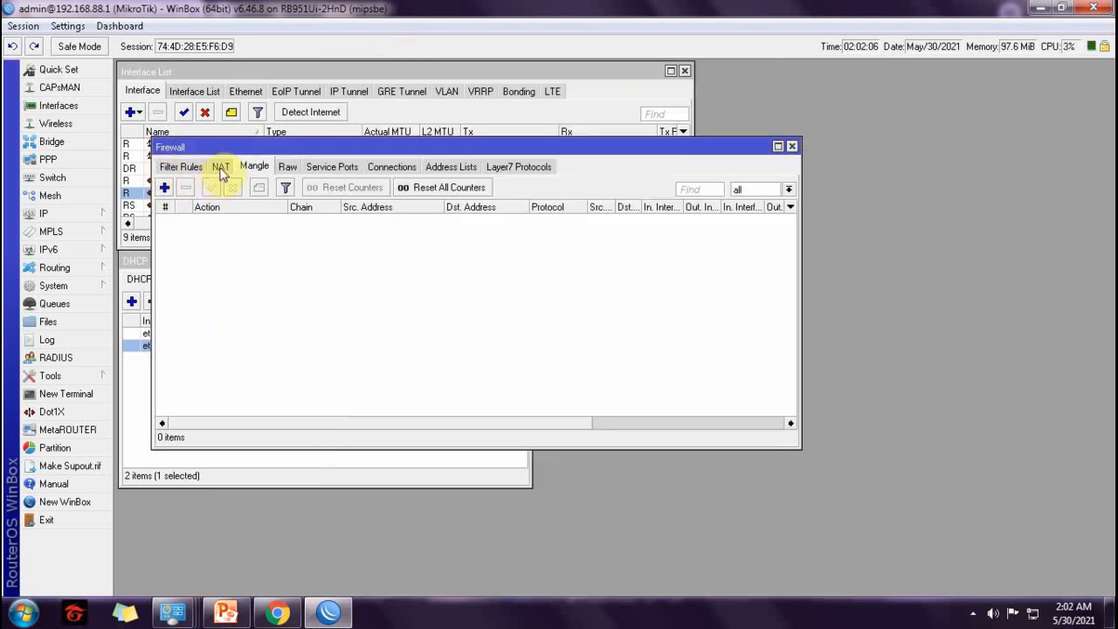
# Recheck in PowerPoint that NAT rules come before mangle rules in the checklist, and return to WinBox.
pyautogui.click(225, 612)
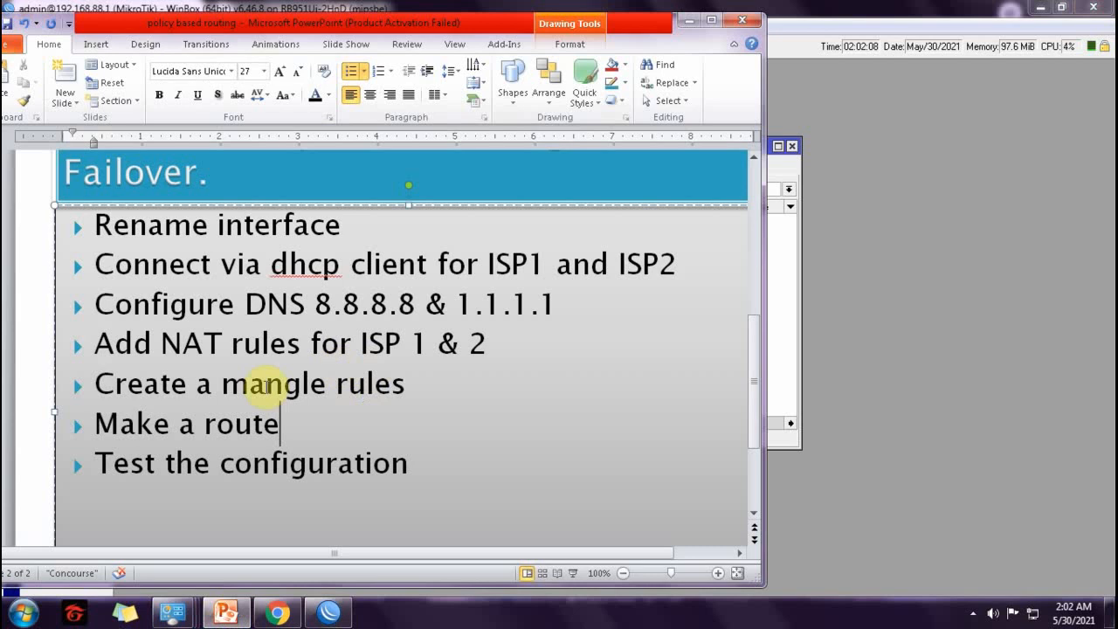
pyautogui.moveTo(96, 342); pyautogui.dragTo(470, 344)
pyautogui.click(689, 20)
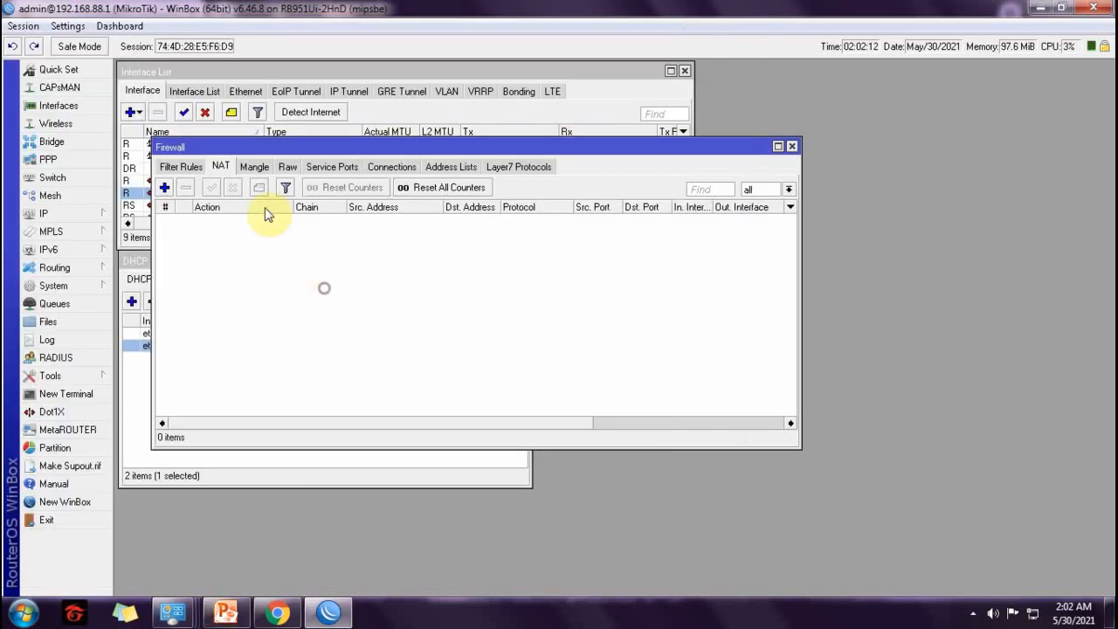
# Start a new firewall NAT rule with the comment ISP1 and set its action to masquerade.
pyautogui.click(221, 169)
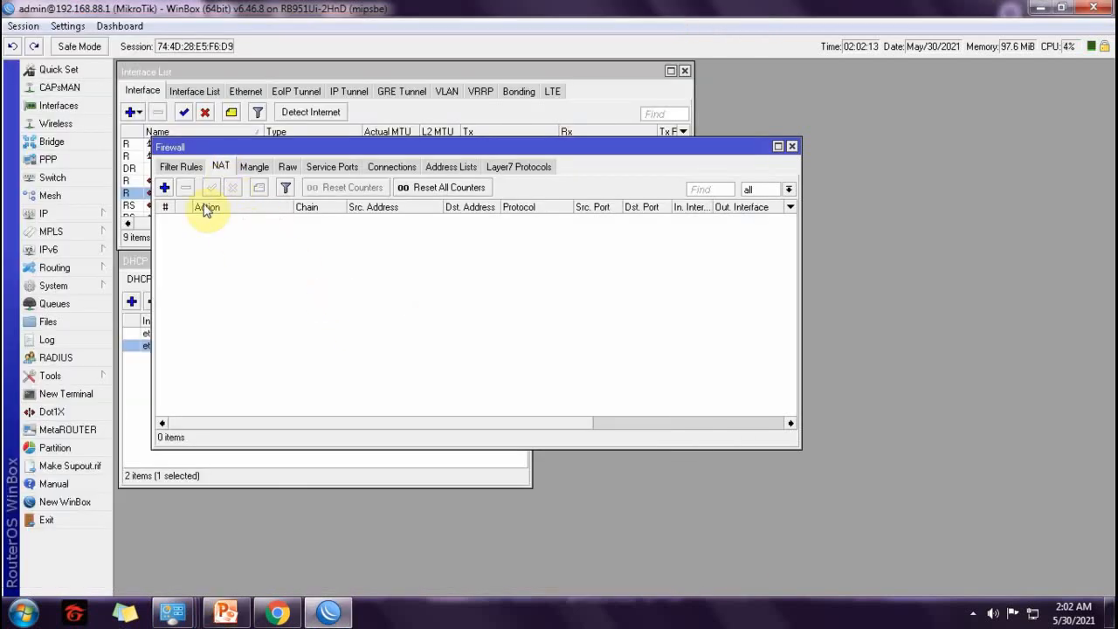
pyautogui.click(164, 189)
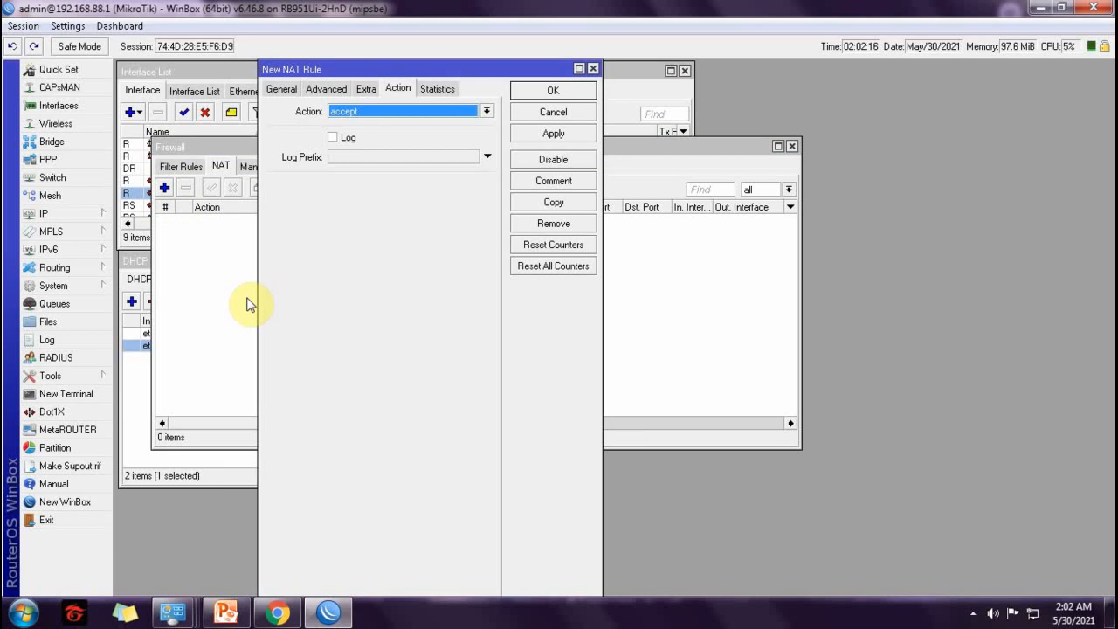
pyautogui.click(549, 181)
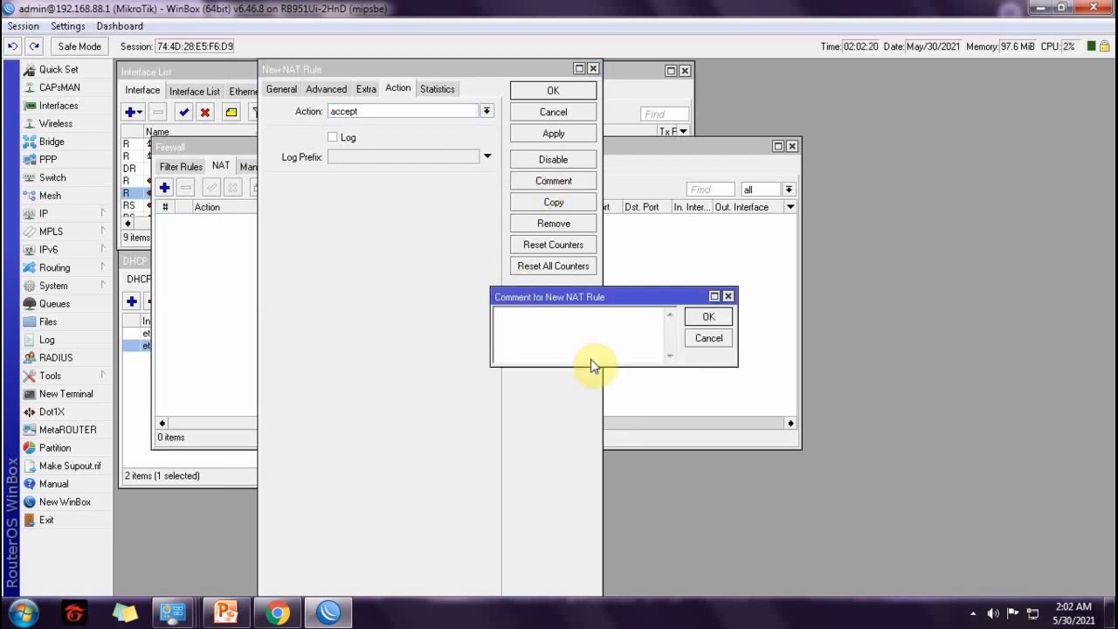
pyautogui.write('ISP1')
pyautogui.click(704, 320)
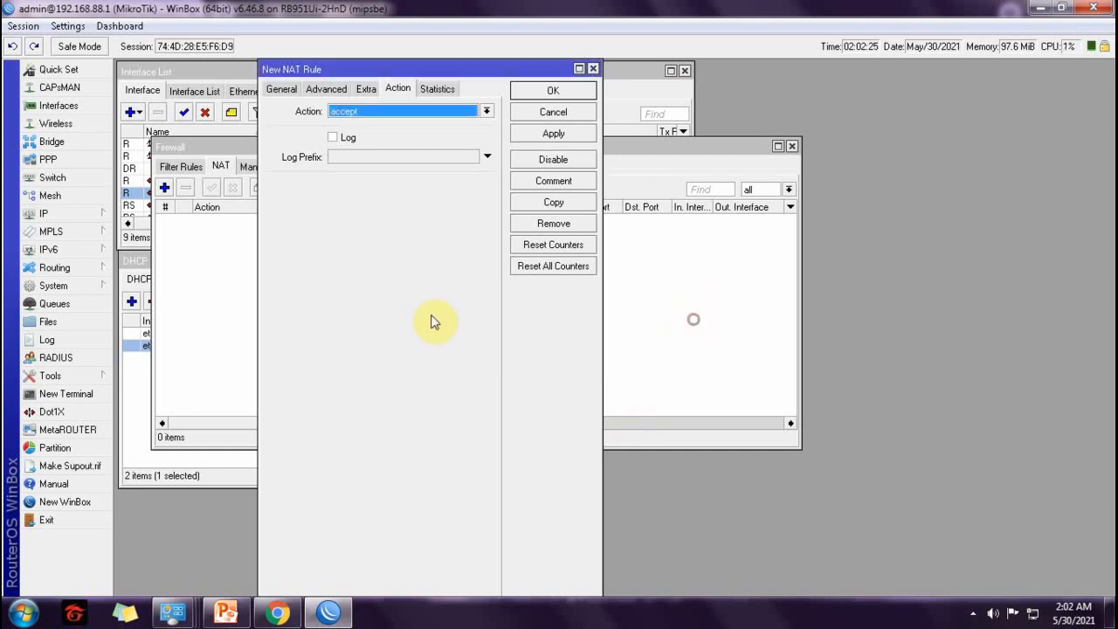
pyautogui.click(486, 111)
pyautogui.click(346, 188)
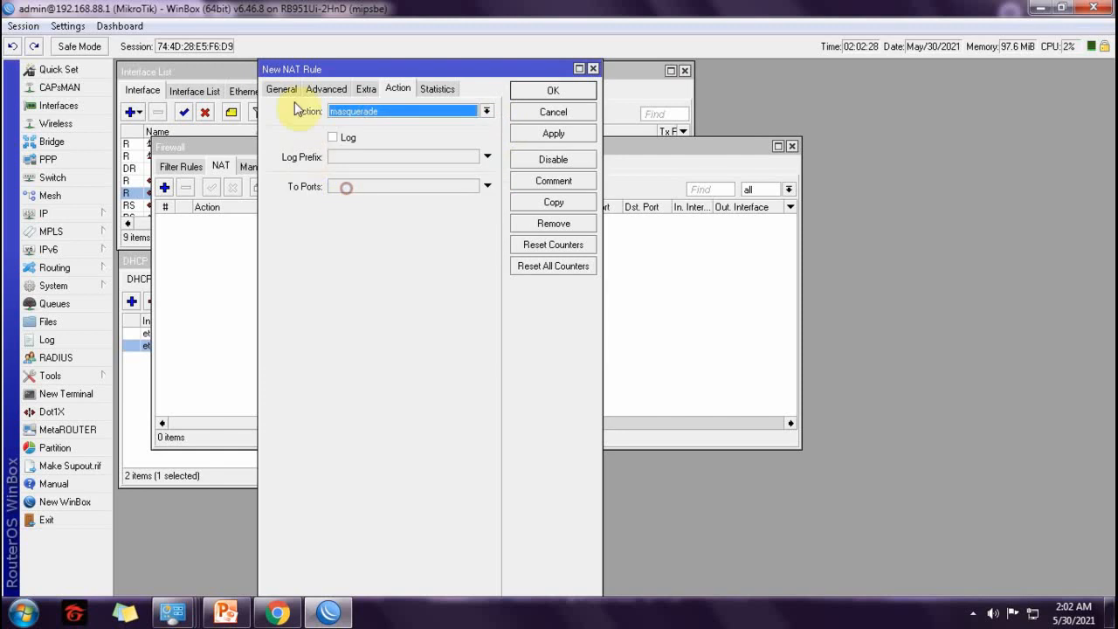
# Set the ISP1 rule's out interface to ether1-ISP1, save the rule, and select it in the NAT list.
pyautogui.click(283, 91)
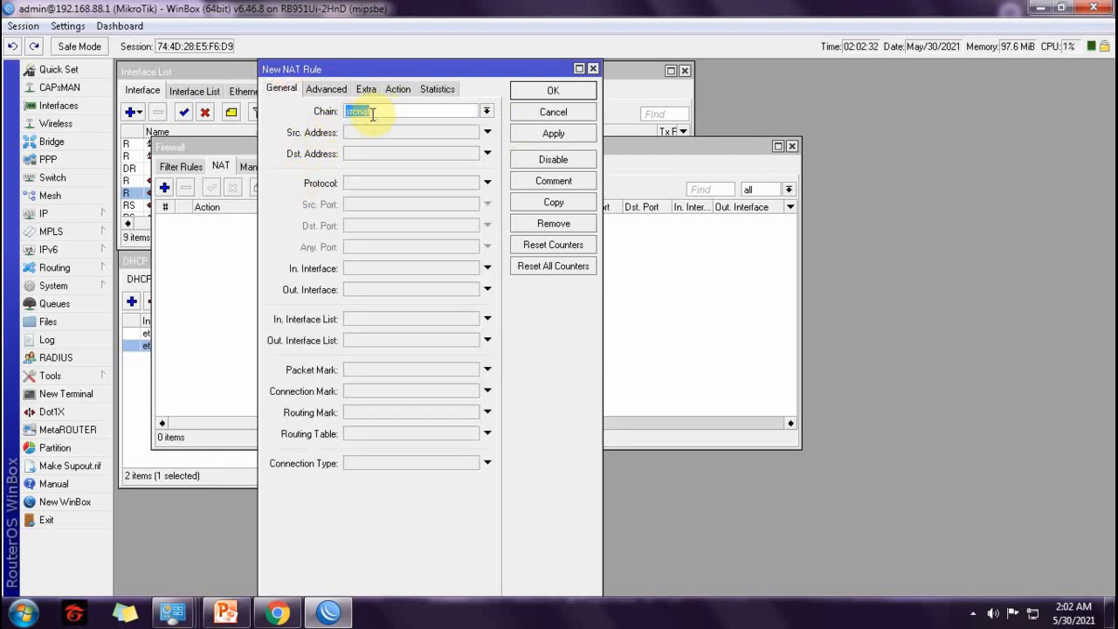
pyautogui.click(377, 289)
pyautogui.click(471, 289)
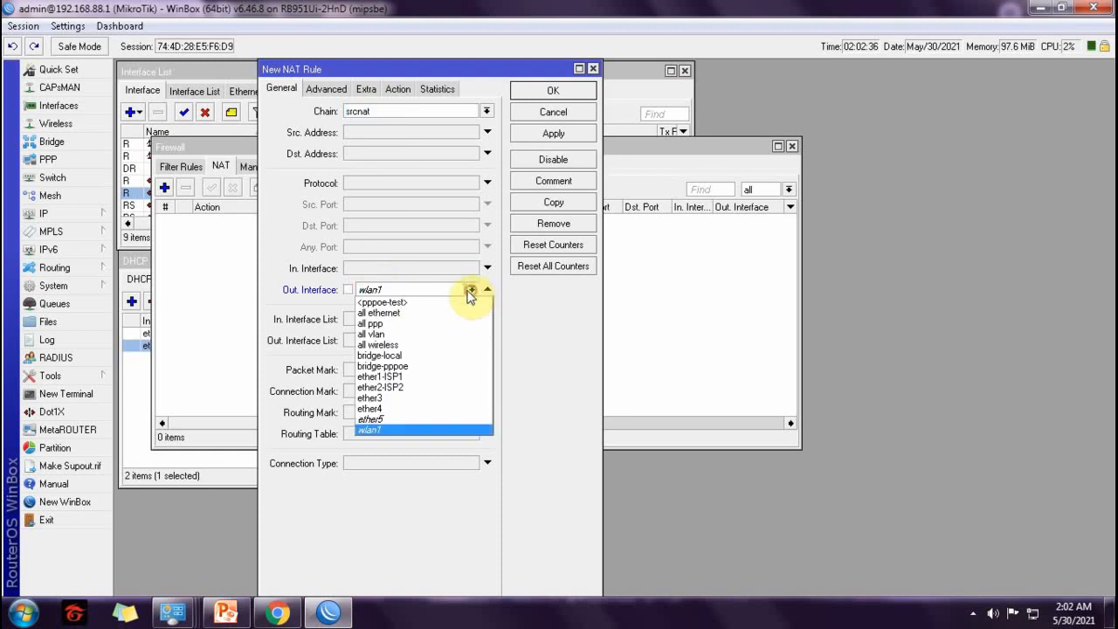
pyautogui.click(396, 377)
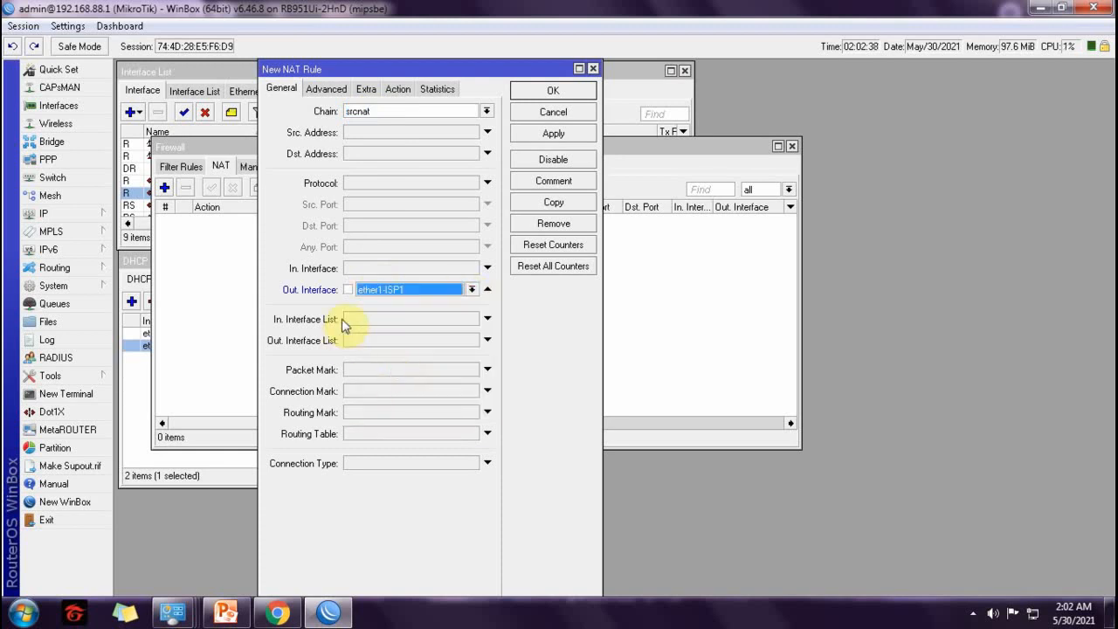
pyautogui.click(531, 92)
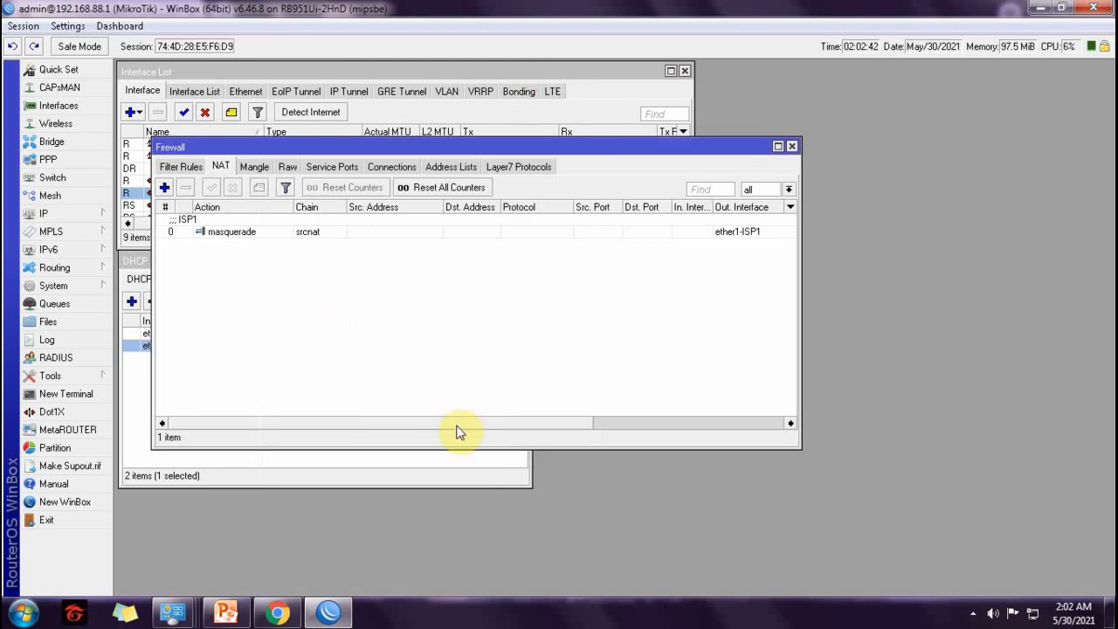
pyautogui.click(198, 233)
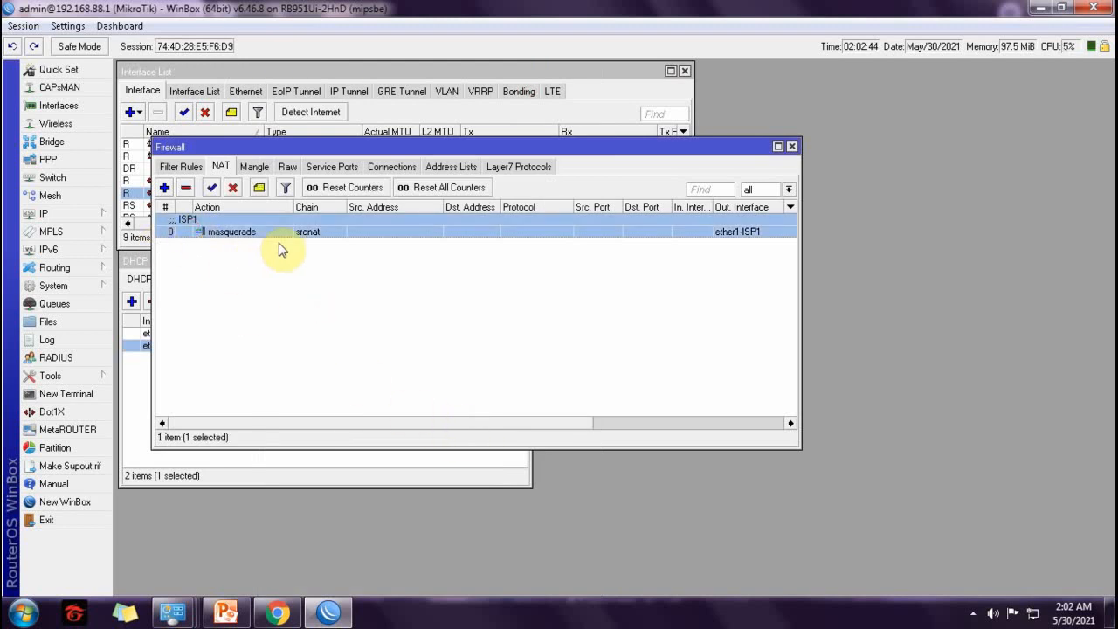
# Start a second srcnat rule with the comment ISP2 and the out interface ether2-ISP2.
pyautogui.click(164, 188)
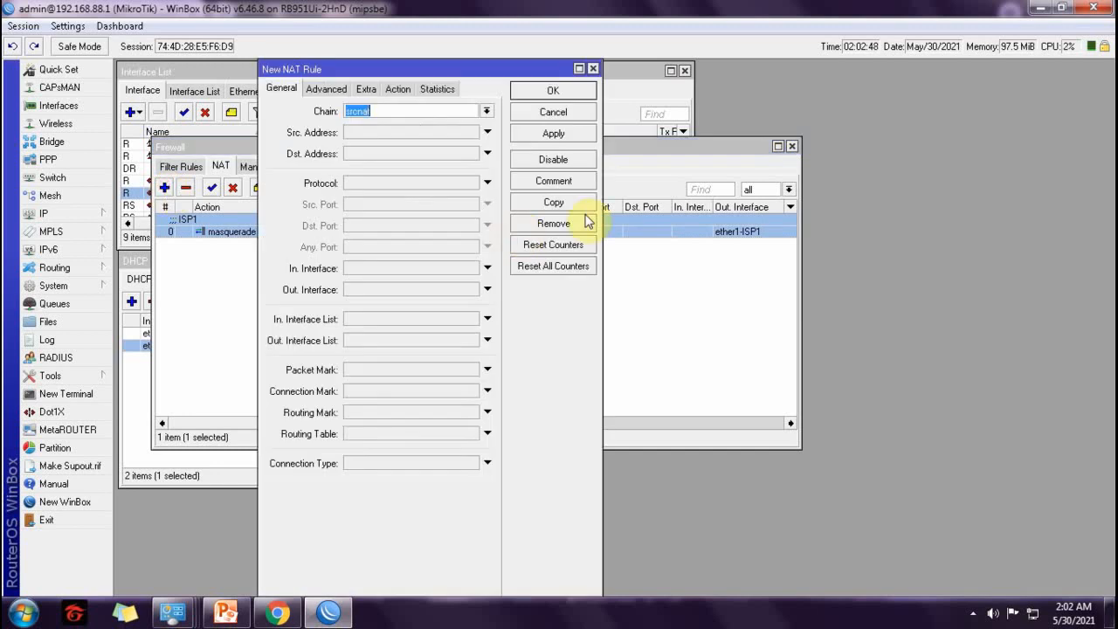
pyautogui.click(548, 181)
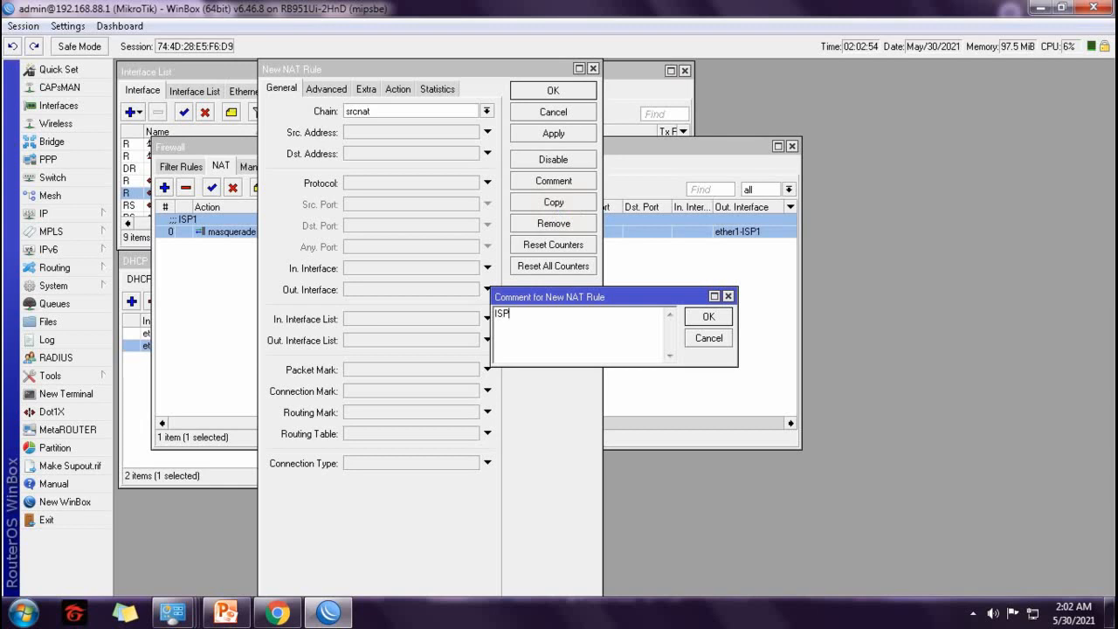
pyautogui.click(704, 317)
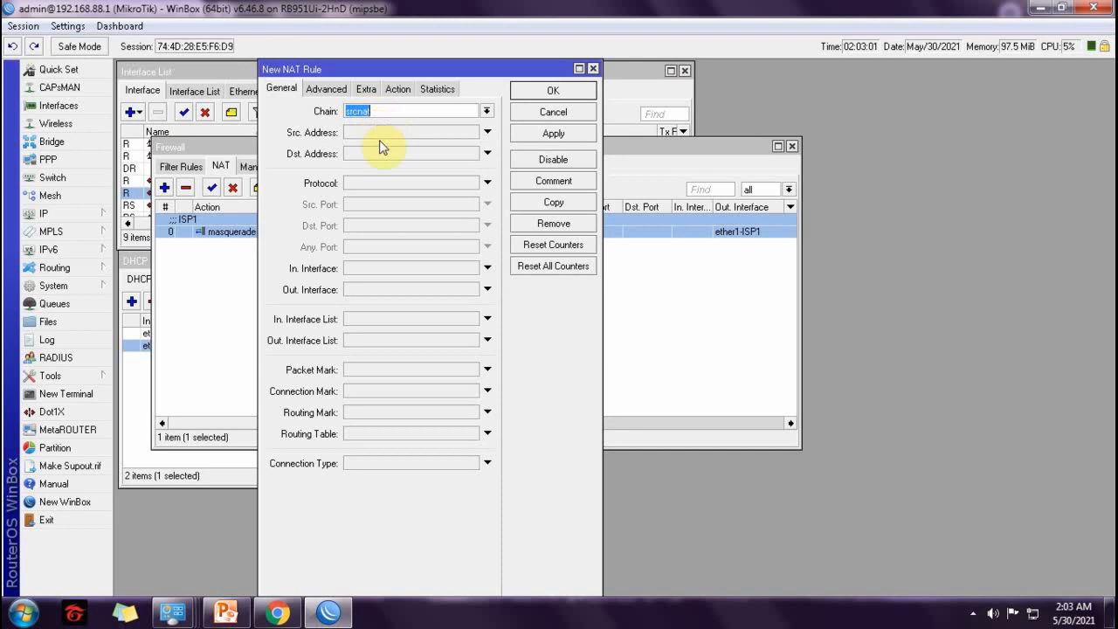
pyautogui.click(357, 291)
pyautogui.click(471, 289)
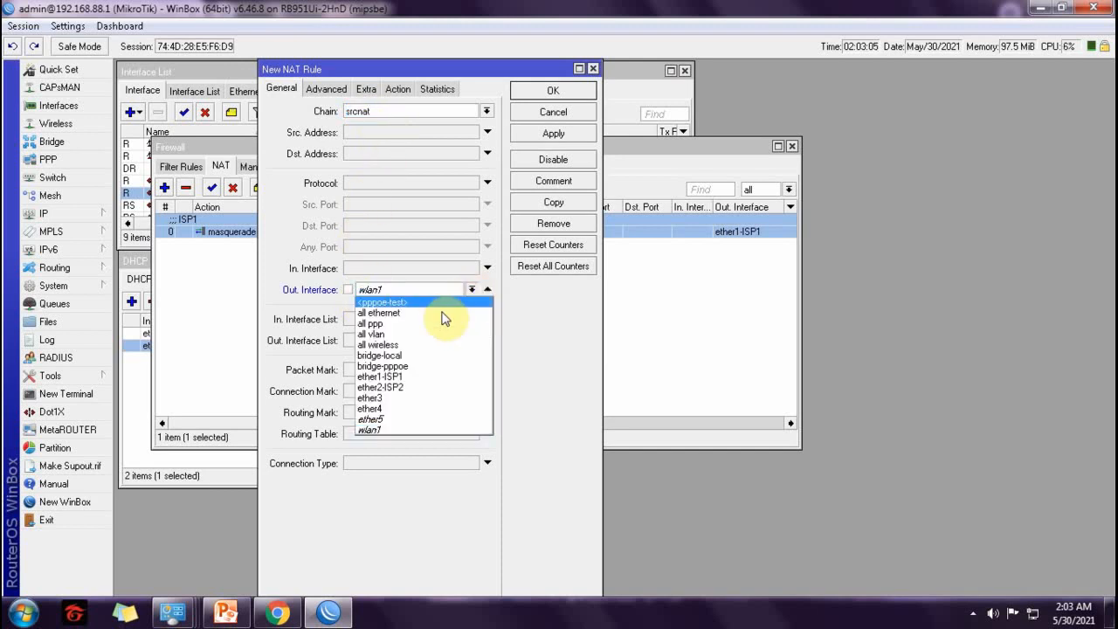
pyautogui.click(398, 388)
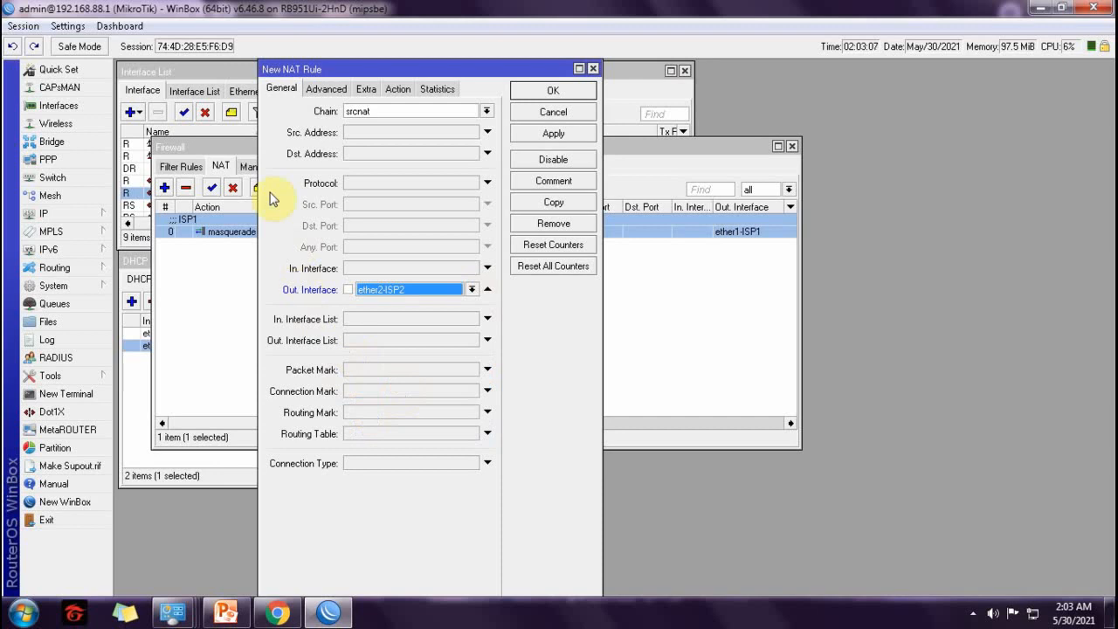
# Set the ISP2 NAT rule's action to masquerade and save the rule.
pyautogui.click(397, 88)
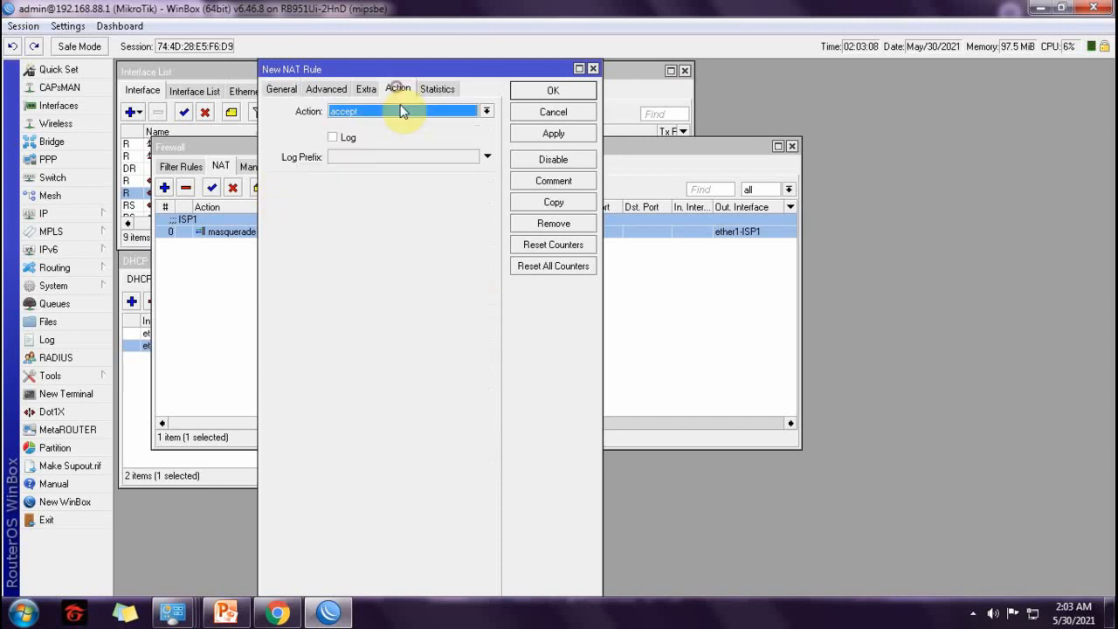
pyautogui.click(486, 118)
pyautogui.click(347, 193)
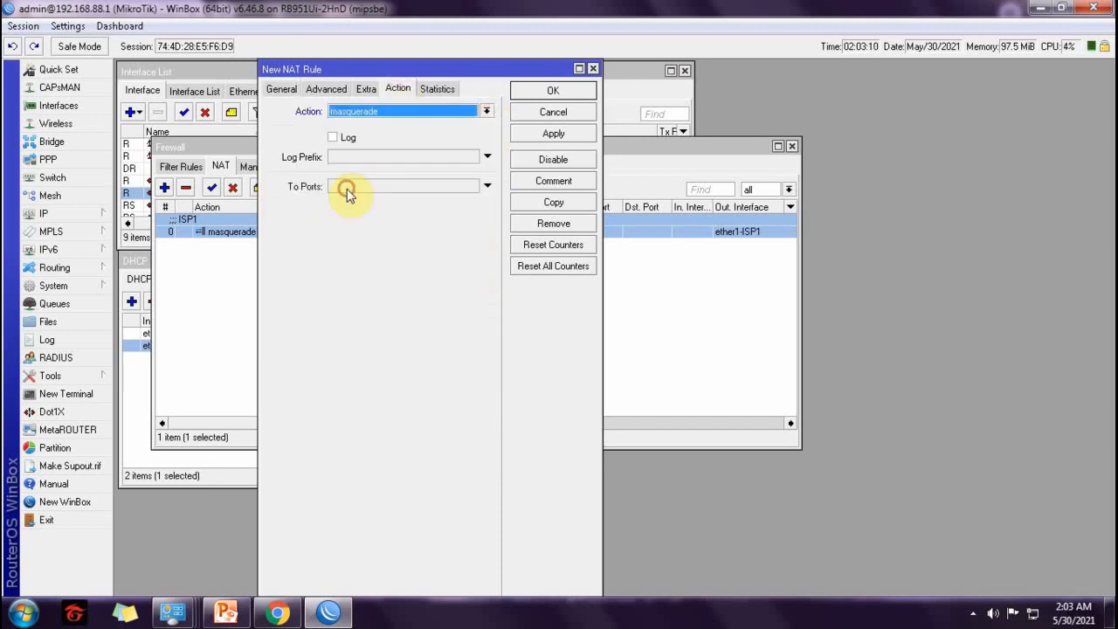
pyautogui.click(546, 93)
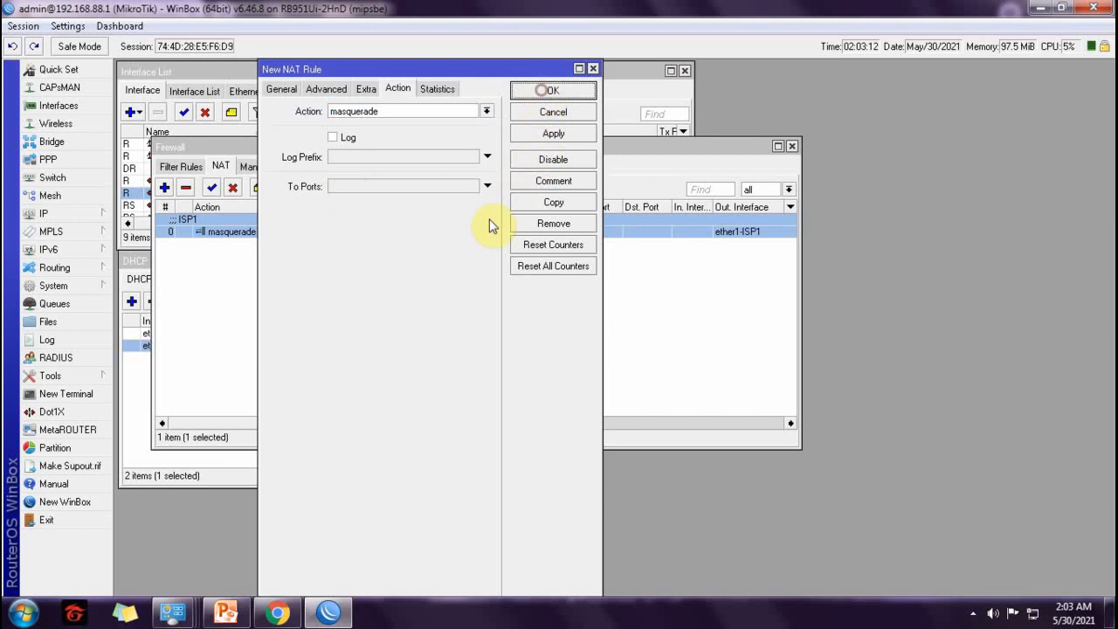
pyautogui.moveTo(519, 428); pyautogui.dragTo(336, 414)
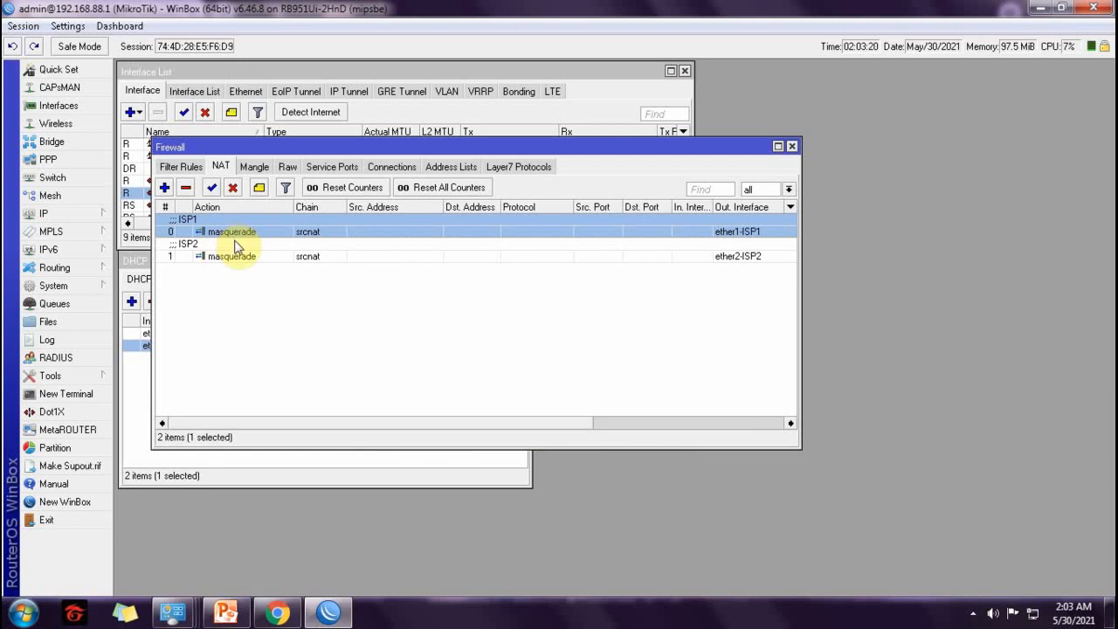
# Move the firewall window aside, review the checklist item on creating mangle rules in PowerPoint, and return to WinBox.
pyautogui.moveTo(386, 147); pyautogui.dragTo(611, 214)
pyautogui.click(225, 613)
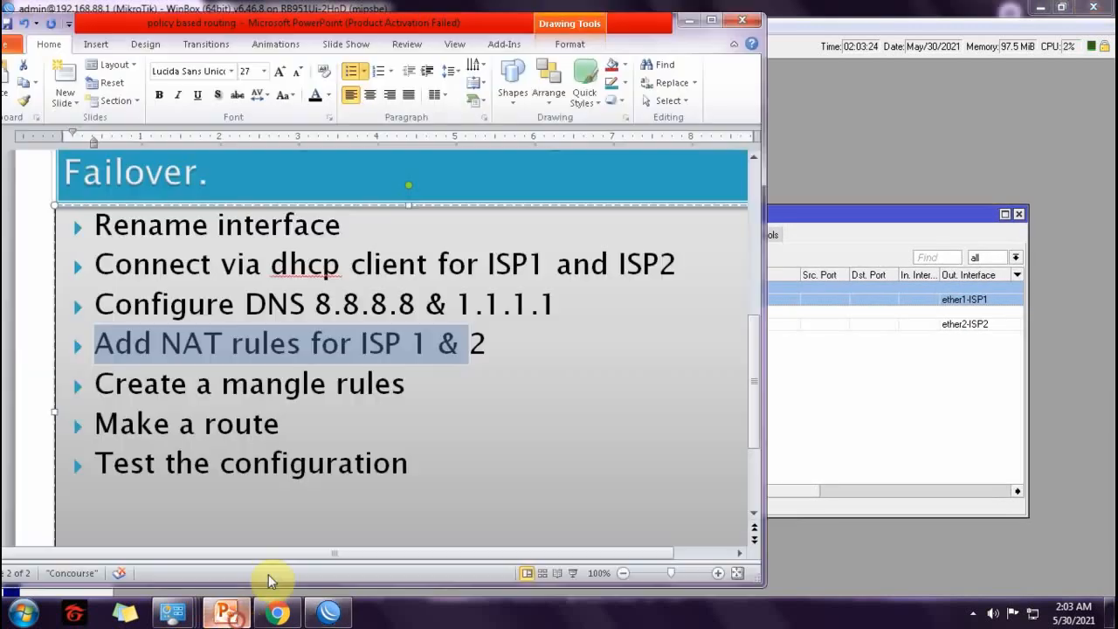
pyautogui.click(90, 387)
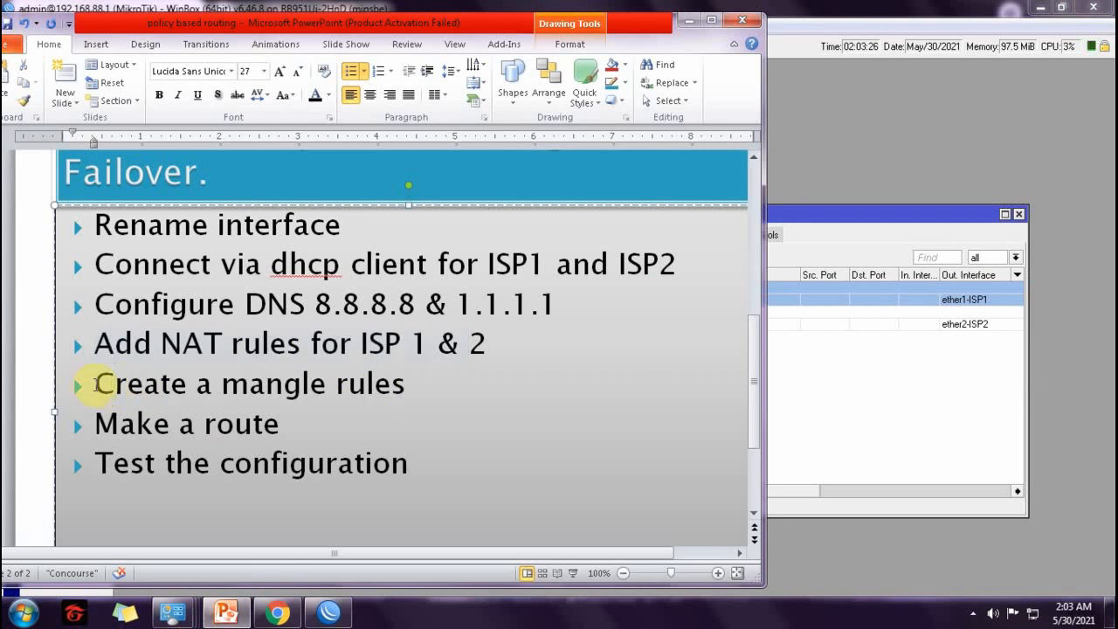
pyautogui.moveTo(95, 384); pyautogui.dragTo(407, 386)
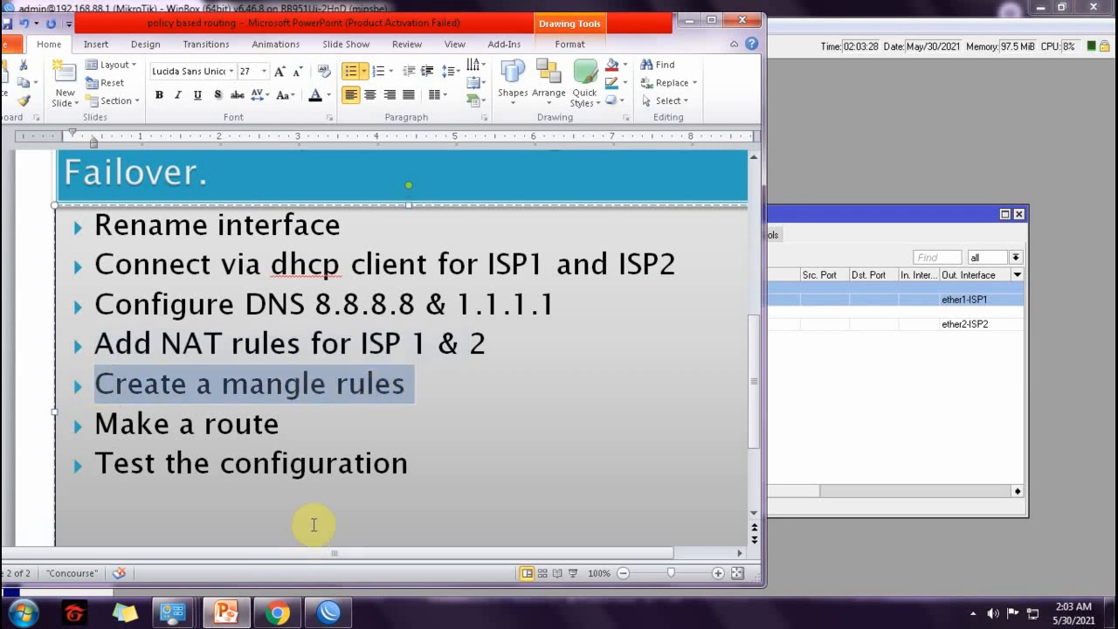
pyautogui.click(690, 19)
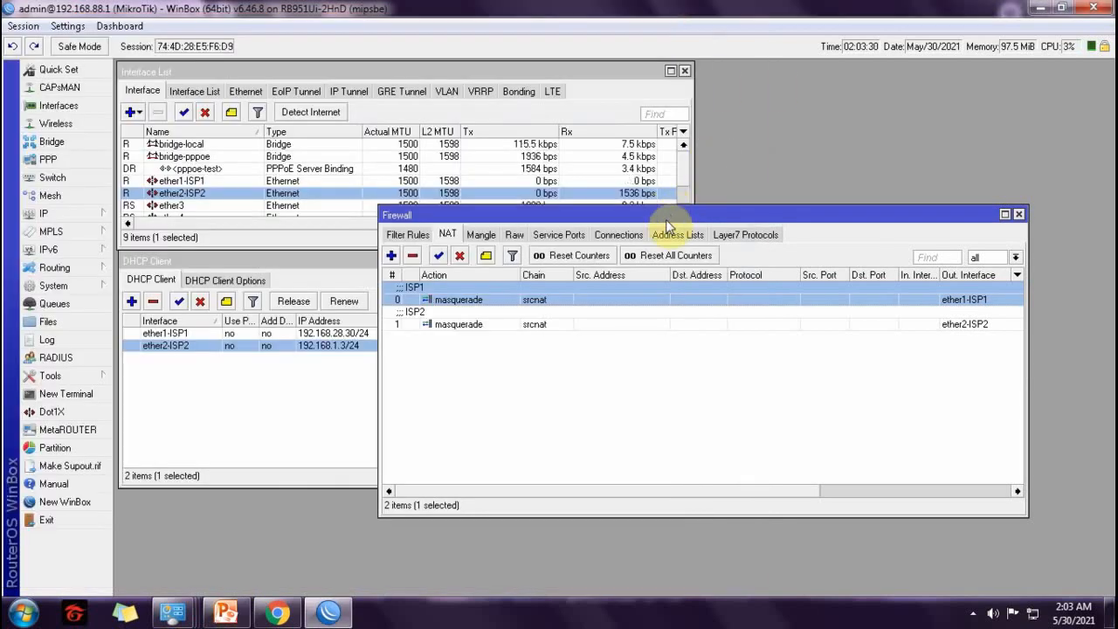
# Reposition the firewall window and start a new mangle rule with the comment "Local Lan to ISP1".
pyautogui.moveTo(667, 220); pyautogui.dragTo(501, 175)
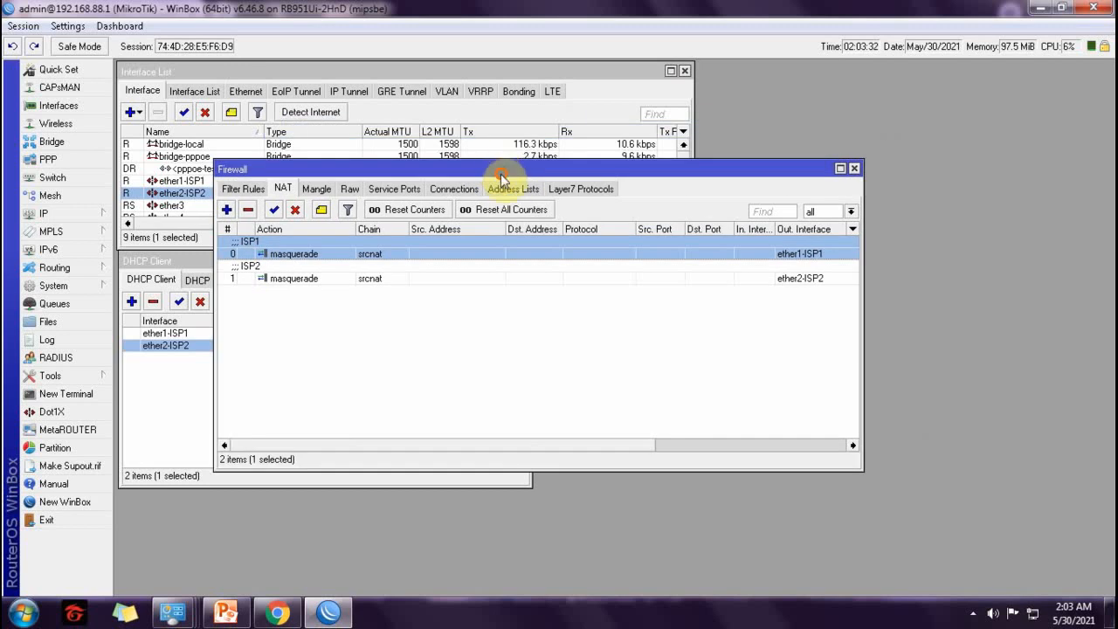
pyautogui.click(317, 189)
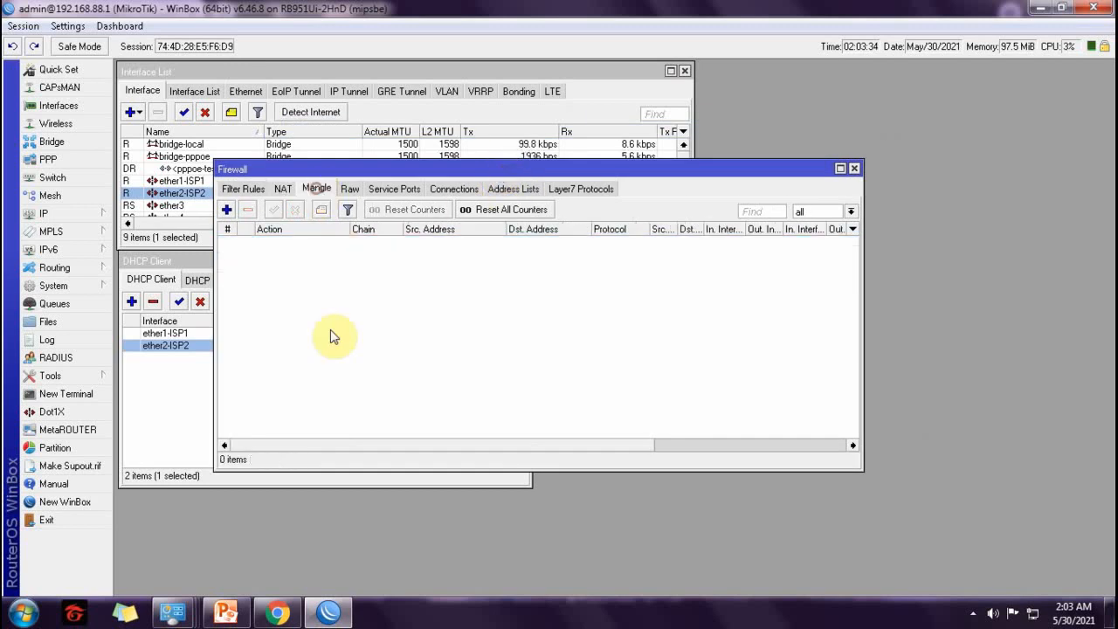
pyautogui.click(226, 210)
pyautogui.click(826, 181)
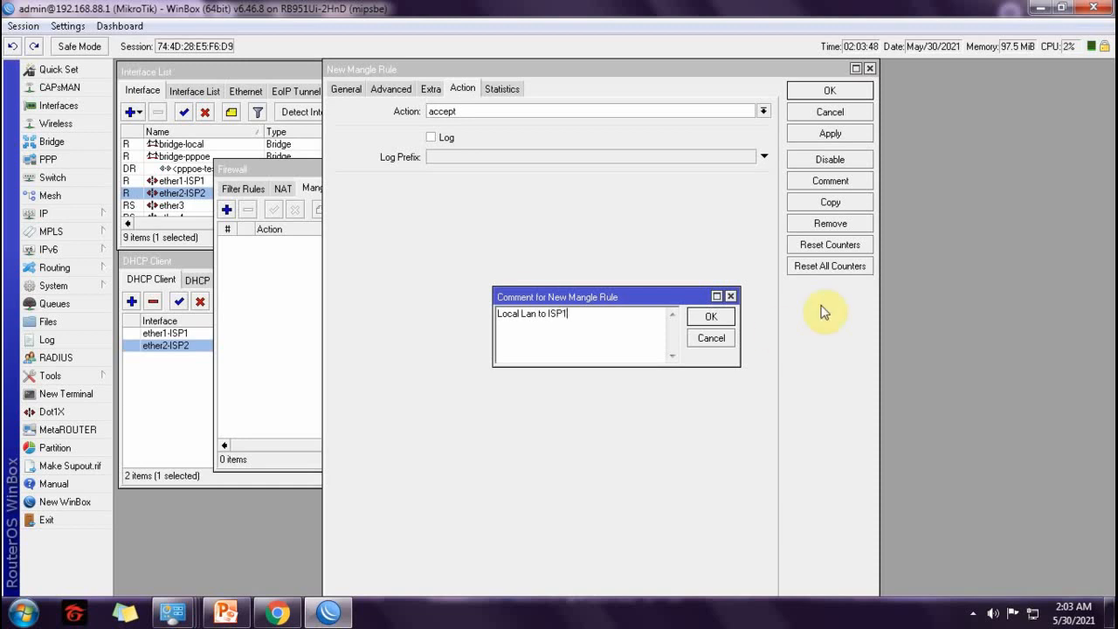
pyautogui.click(718, 319)
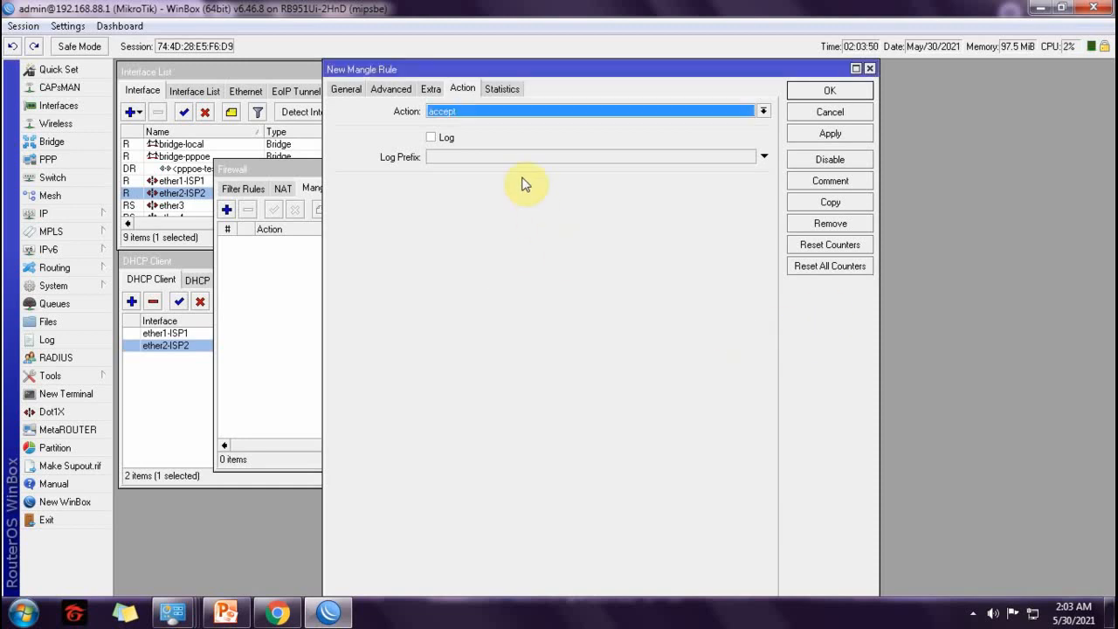
# Enable the source address match of the prerouting mangle rule and open the router's IP address list over the rule's lower part.
pyautogui.click(345, 89)
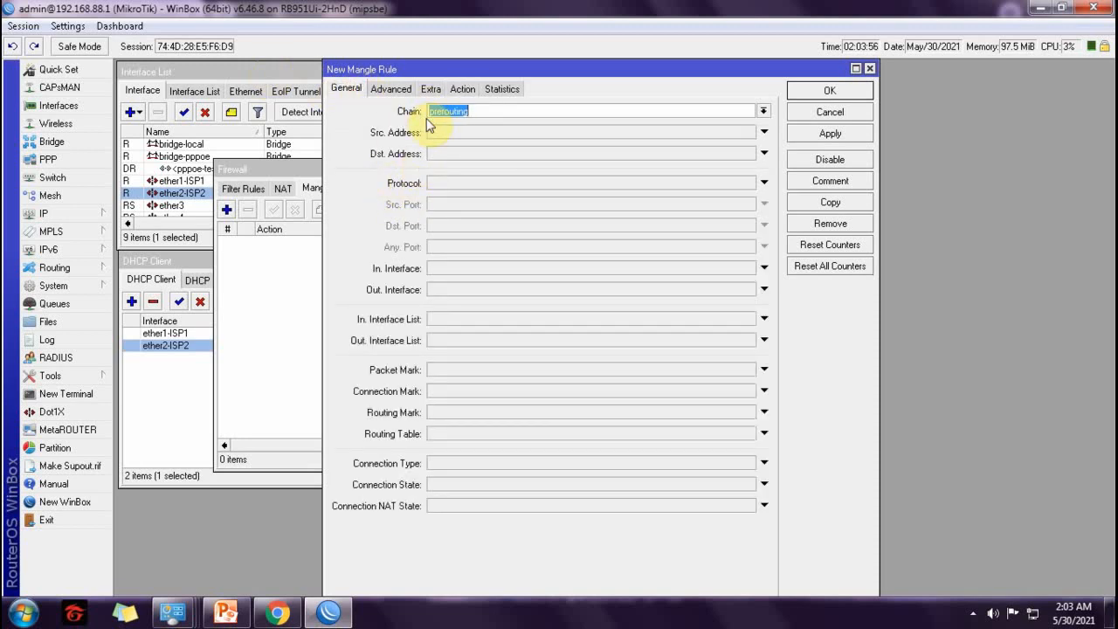
pyautogui.click(446, 133)
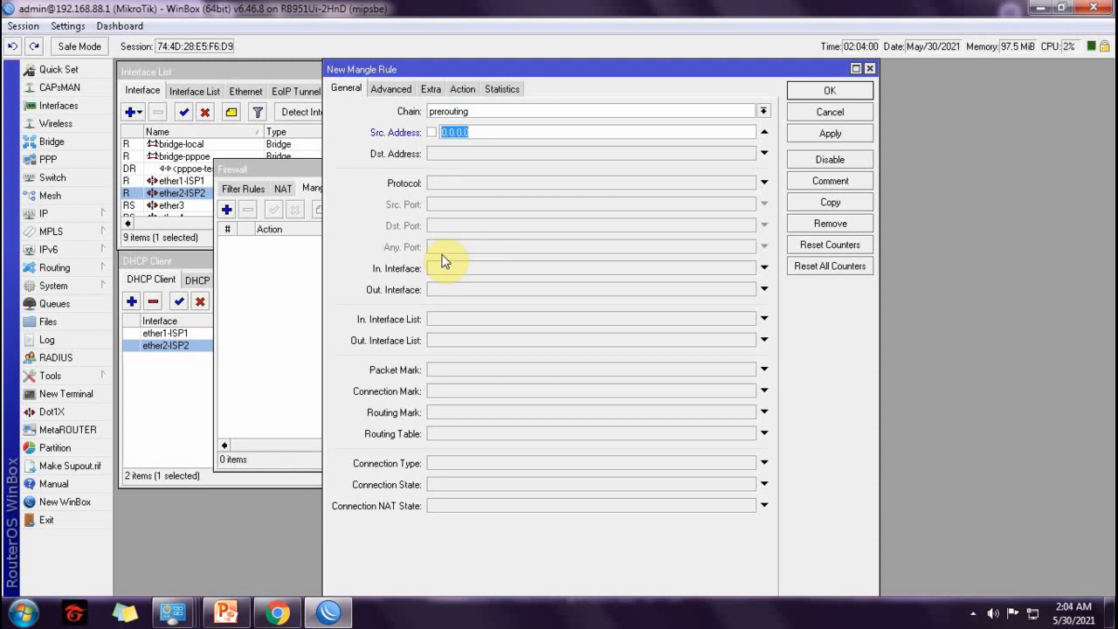
pyautogui.click(69, 214)
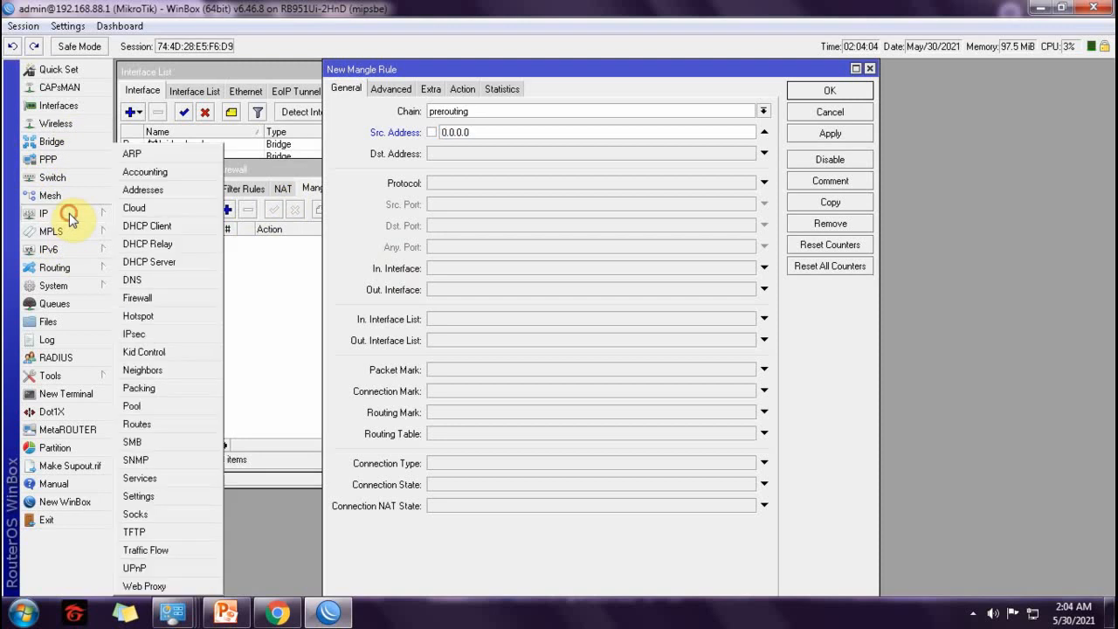
pyautogui.click(153, 198)
pyautogui.moveTo(395, 262); pyautogui.dragTo(673, 319)
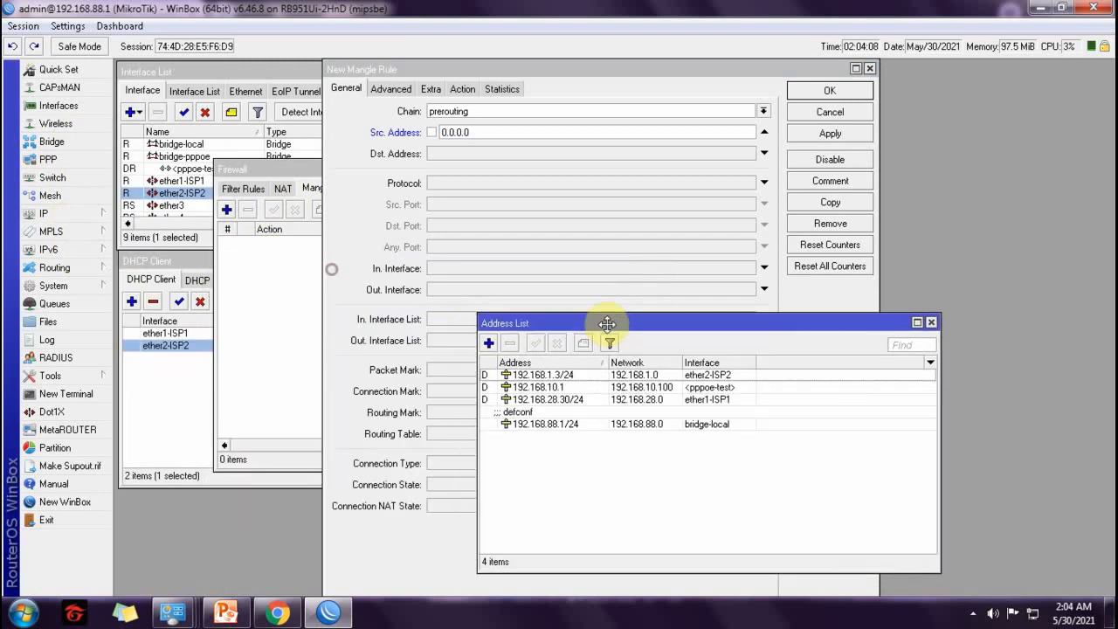
# Copy the bridge-local address from the address list and set the mangle rule's source address to 192.168.88.0/24.
pyautogui.click(566, 428)
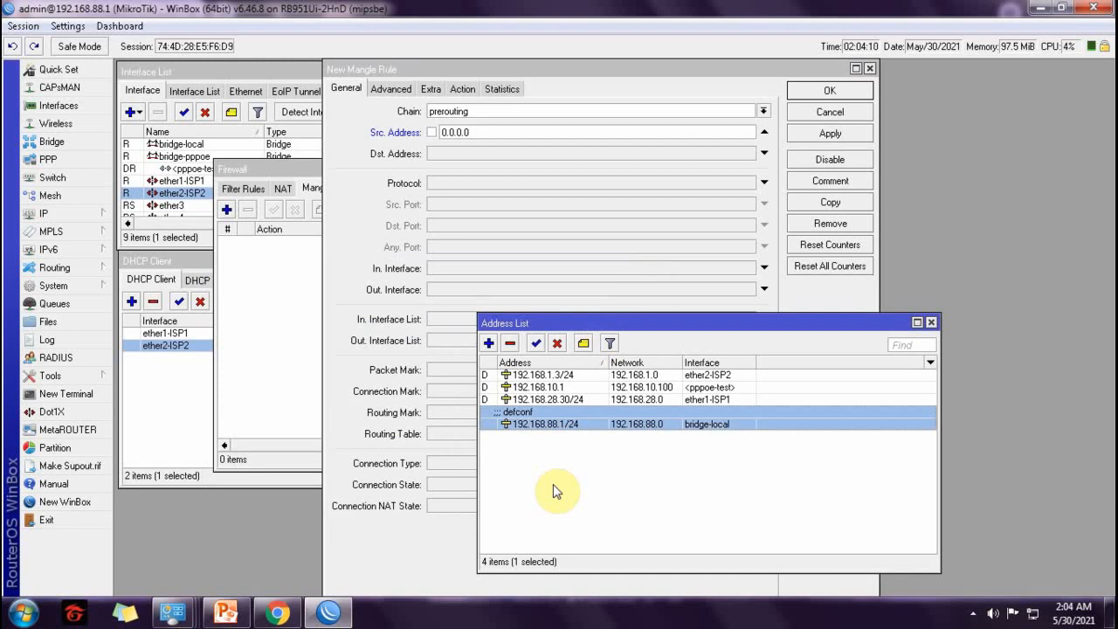
pyautogui.doubleClick(651, 425)
pyautogui.hotkey('ctrl', 'c')
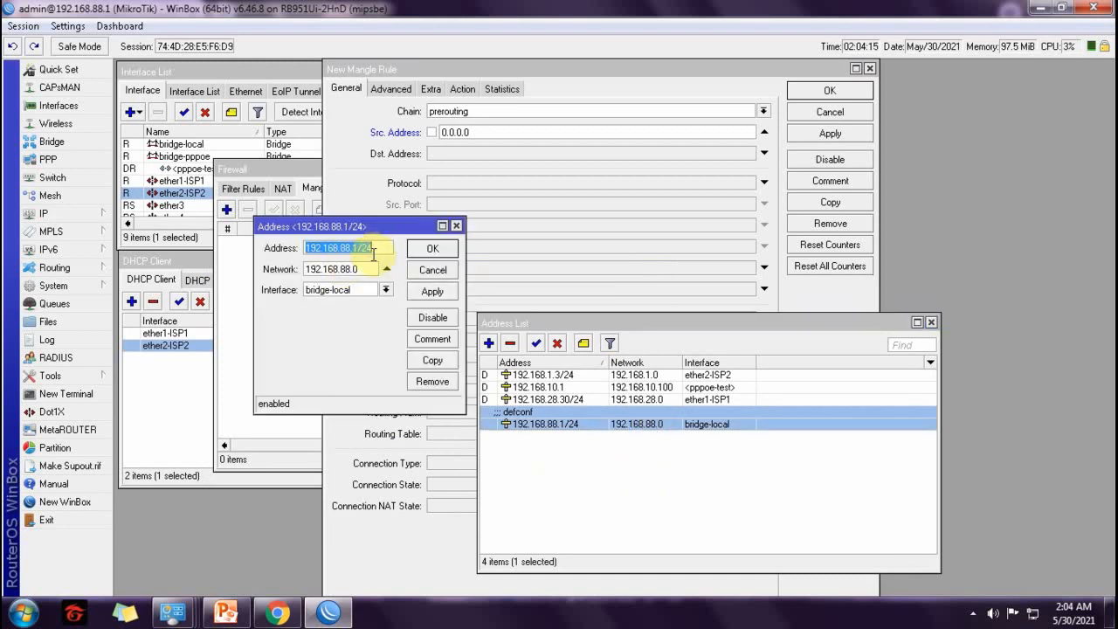
pyautogui.click(445, 251)
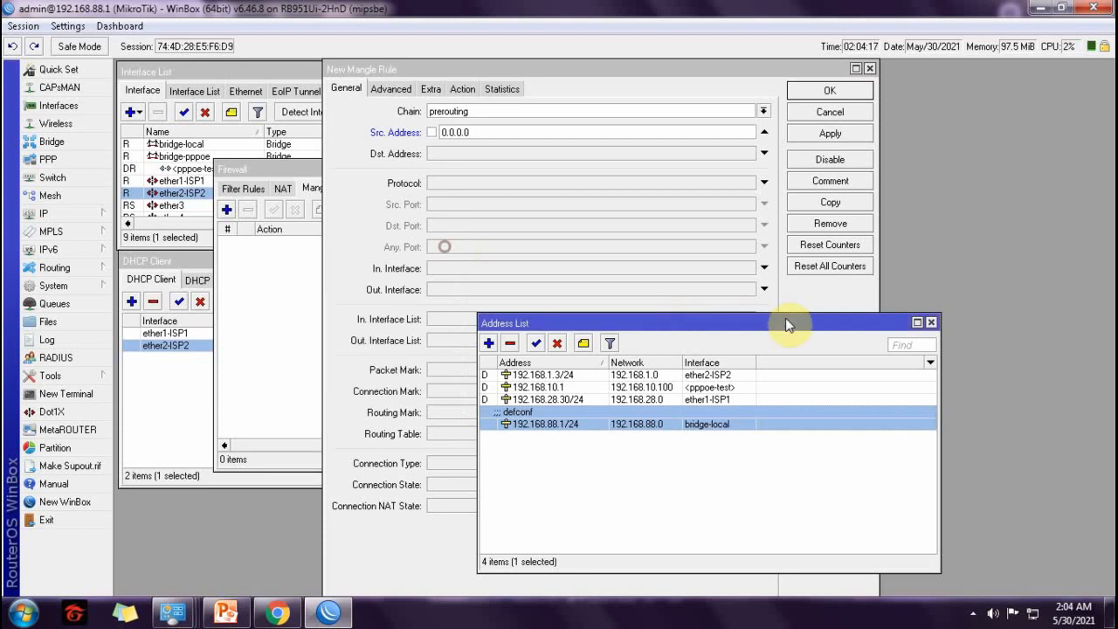
pyautogui.click(932, 324)
pyautogui.doubleClick(492, 132)
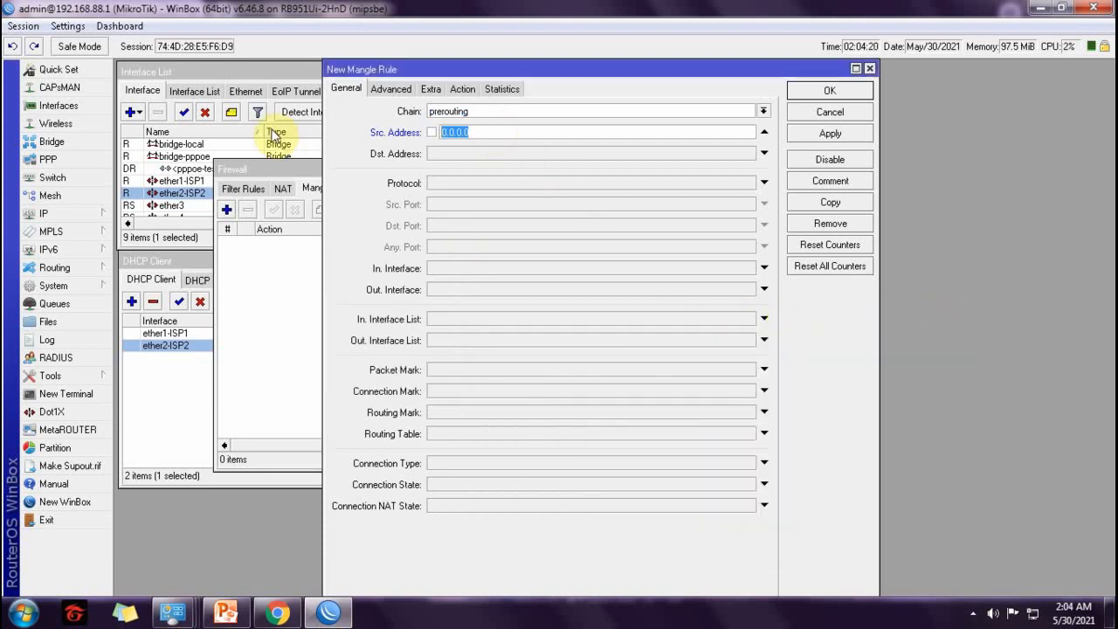
pyautogui.hotkey('ctrl', 'v')
pyautogui.click(488, 132)
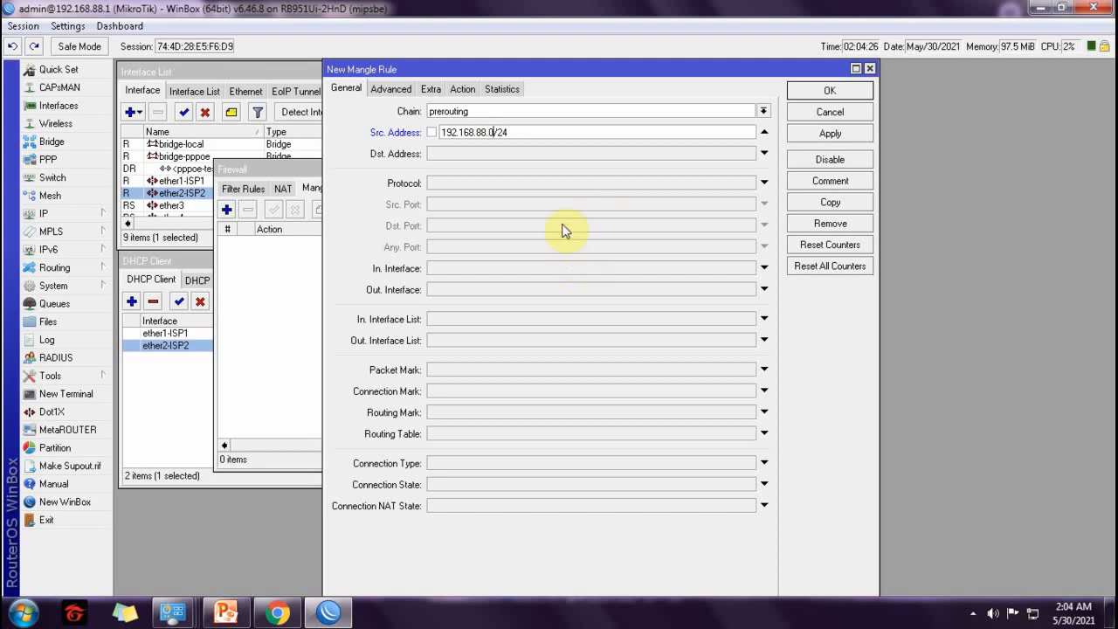
# Set the ISP1 mangle rule's action to mark routing with the new routing mark to-isp1 and save the rule.
pyautogui.click(463, 89)
pyautogui.click(763, 111)
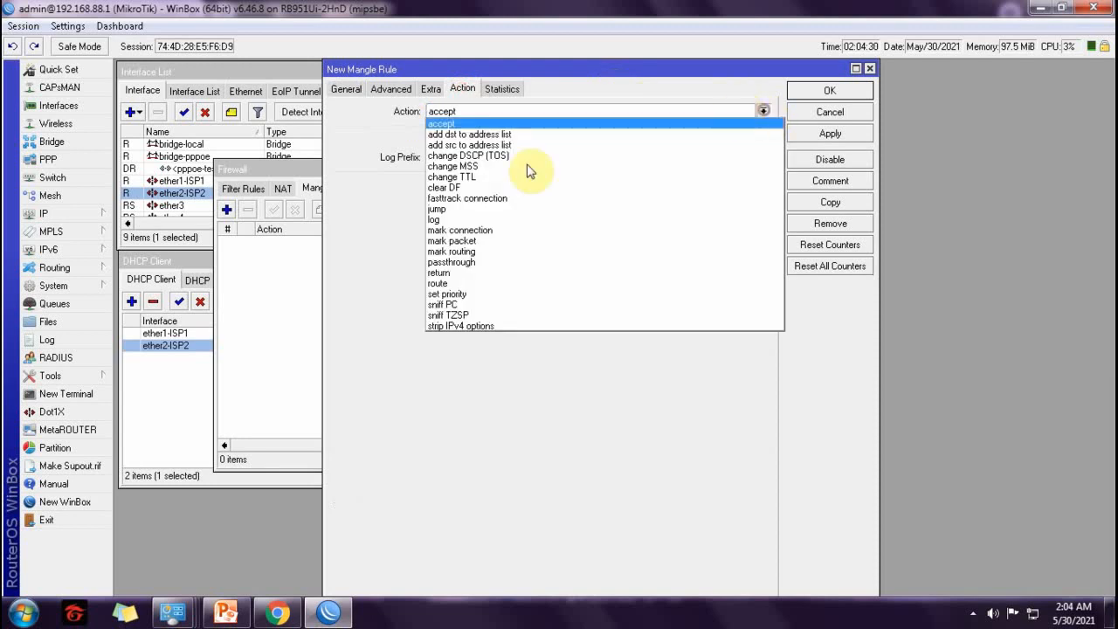
pyautogui.click(455, 252)
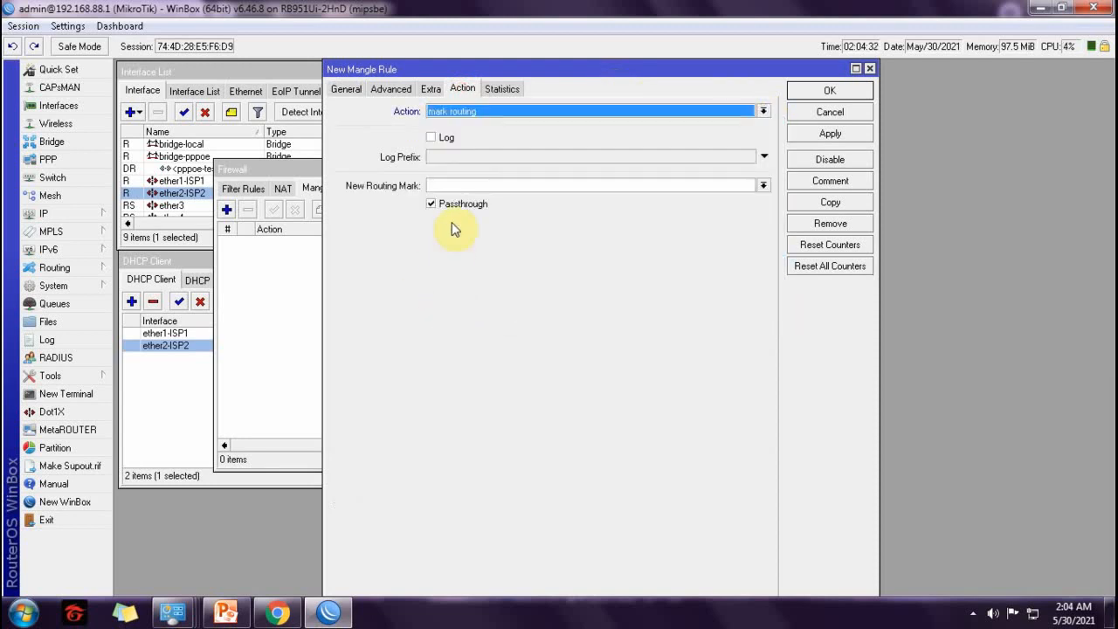
pyautogui.click(452, 184)
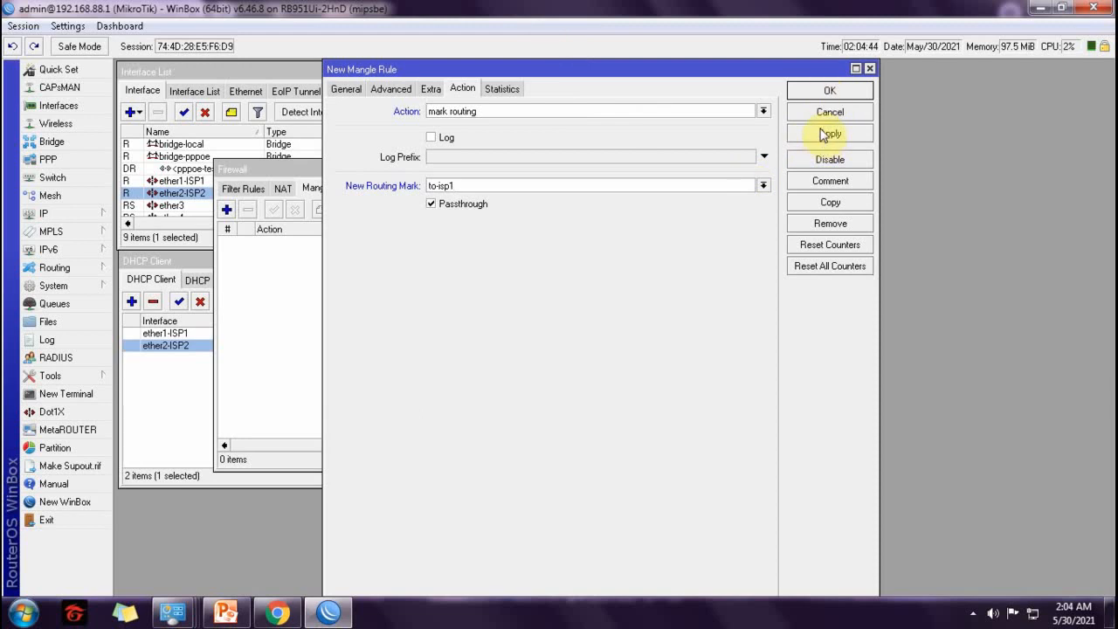
pyautogui.click(825, 91)
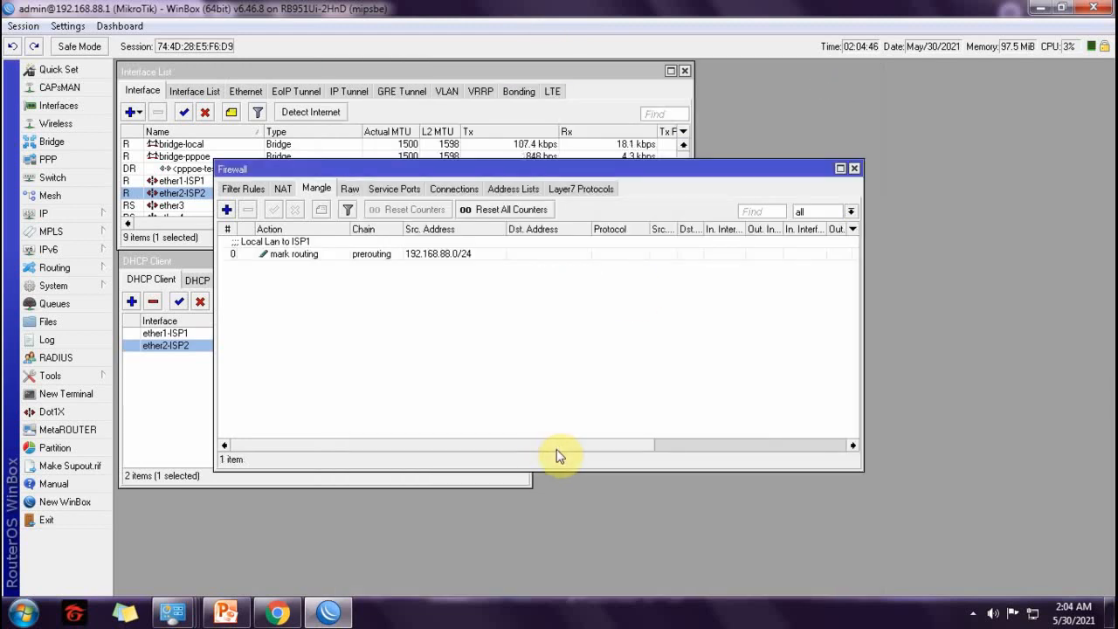
pyautogui.moveTo(559, 446); pyautogui.dragTo(430, 467)
pyautogui.click(301, 253)
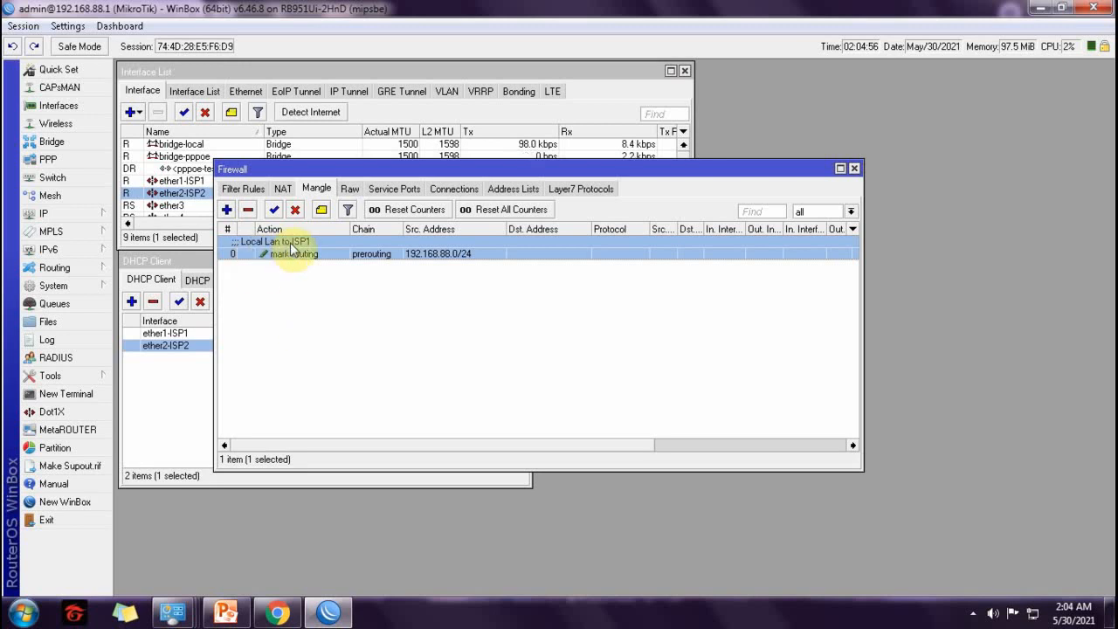
# Start another mangle rule with the comment "PPPoE to ISP2".
pyautogui.click(226, 210)
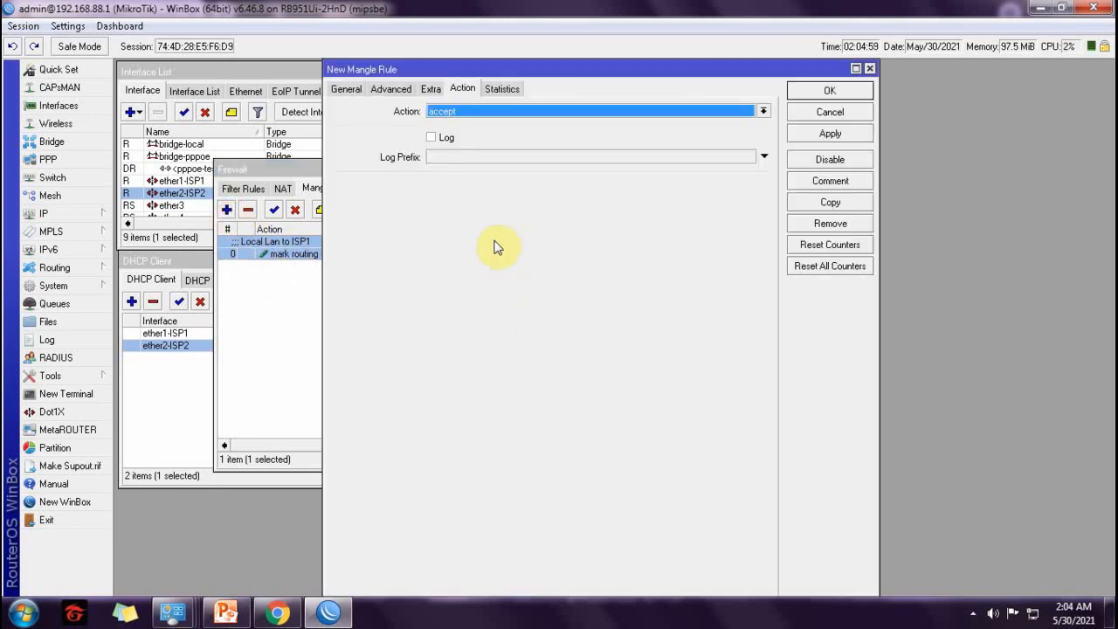
pyautogui.click(828, 182)
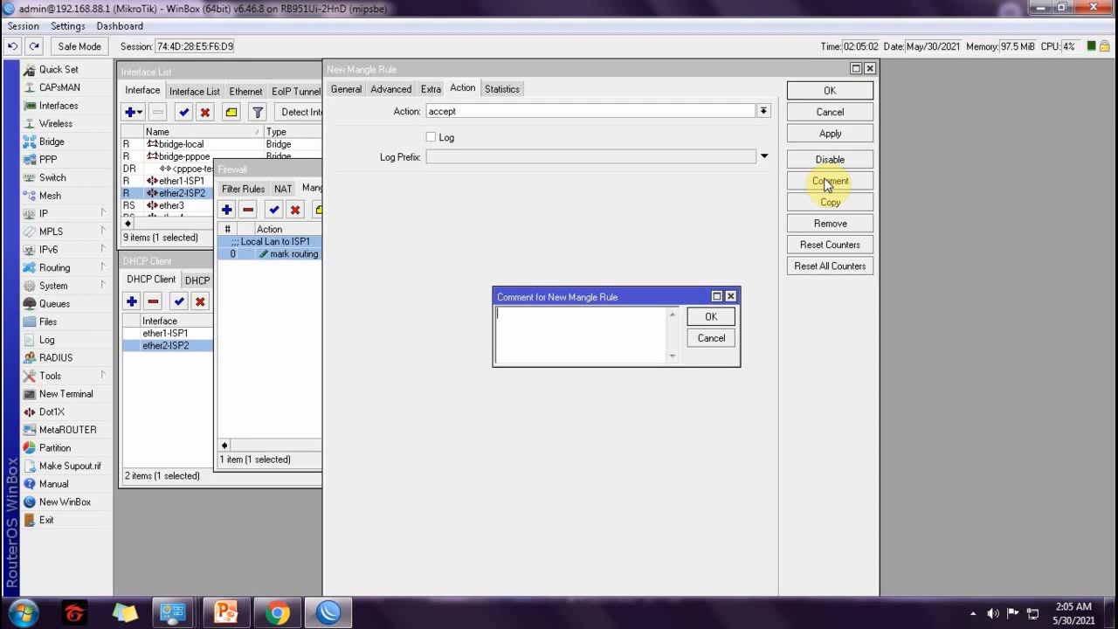
pyautogui.write('PPPoE to ISP2')
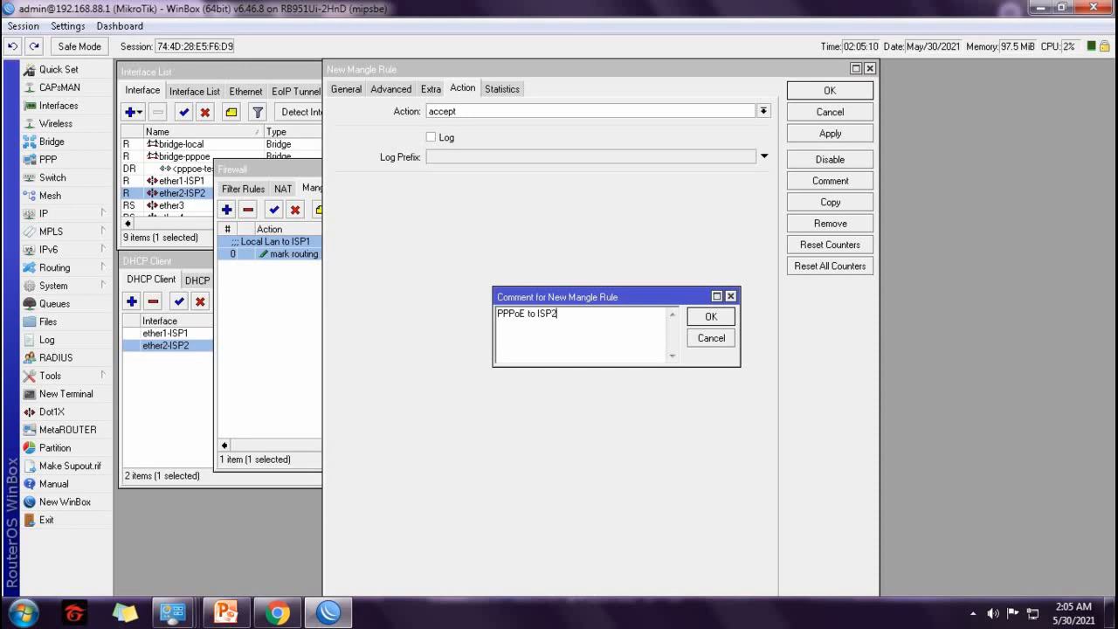
pyautogui.click(712, 317)
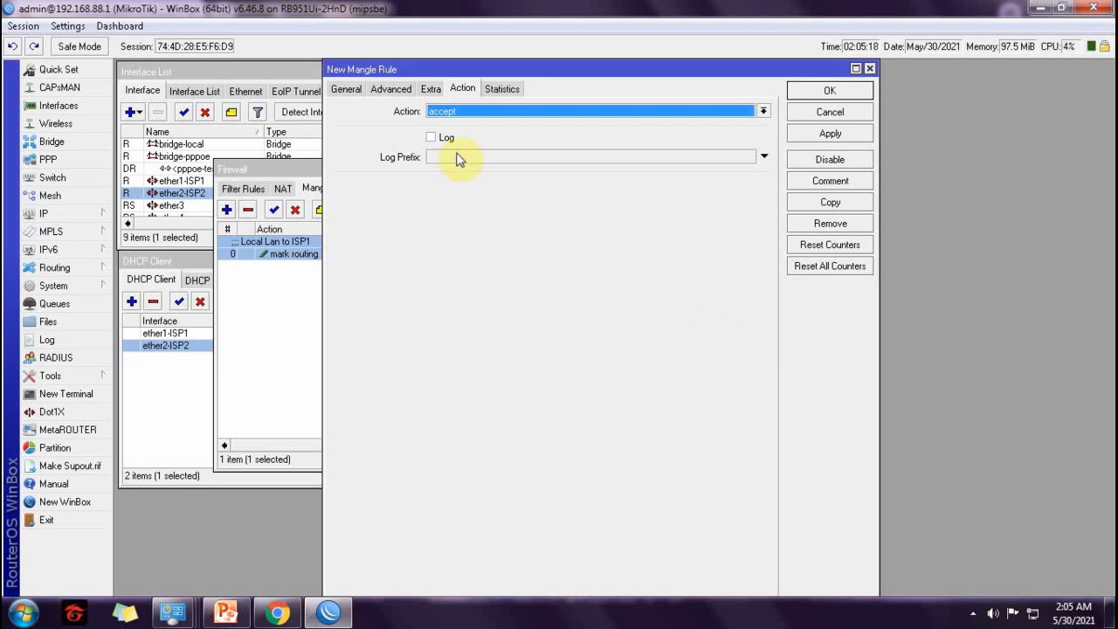
# Enable the source address match of the PPPoE mangle rule and look up the pppoe pool's range in the IP pool list.
pyautogui.click(348, 88)
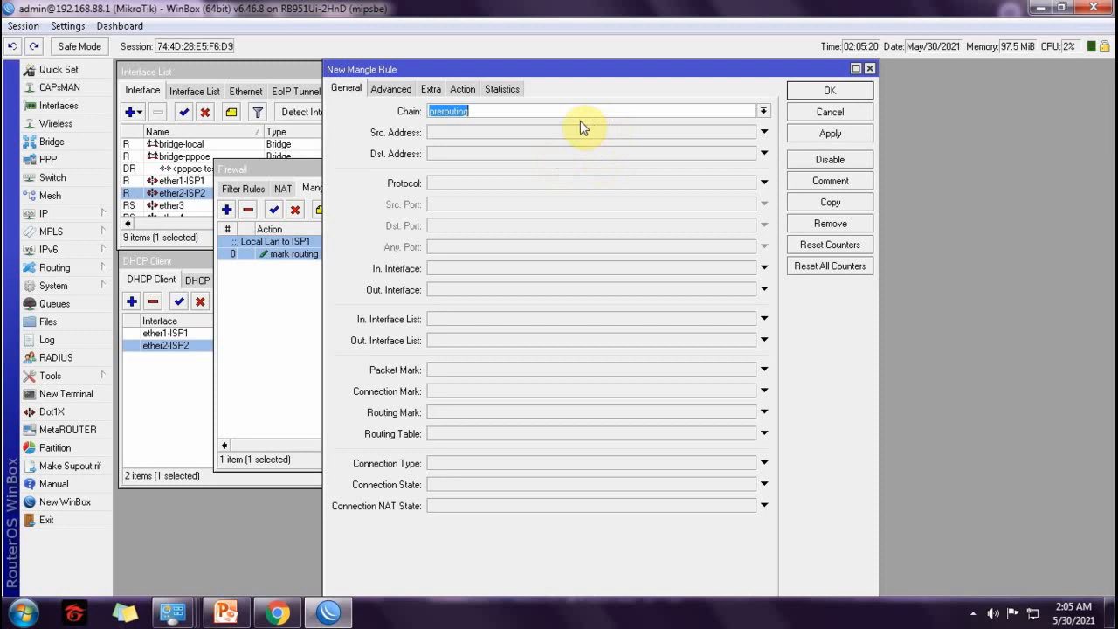
pyautogui.click(455, 134)
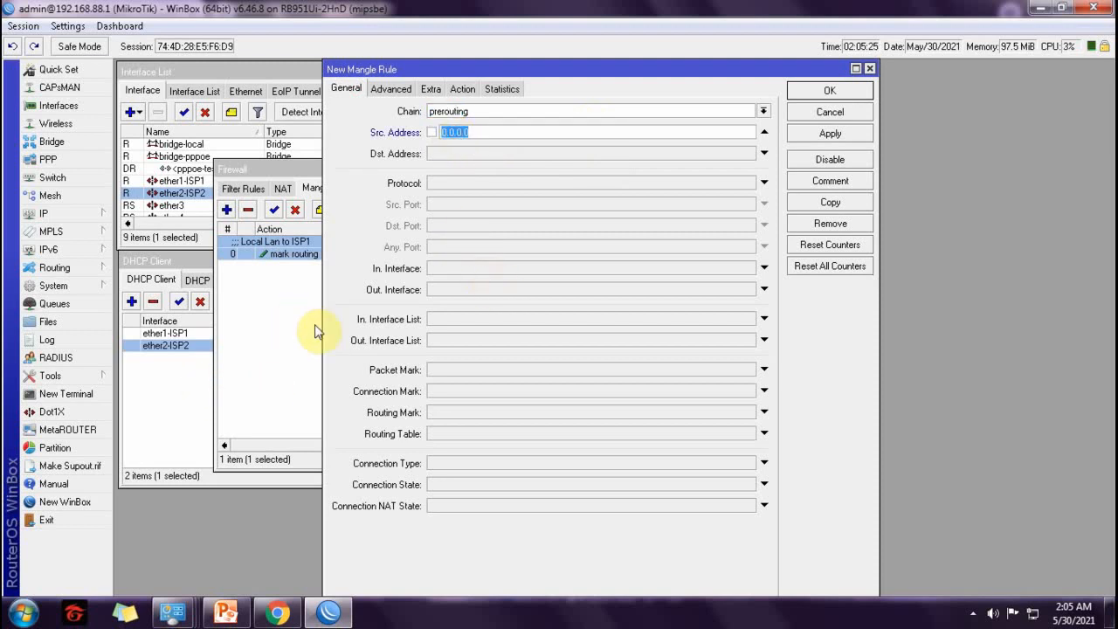
pyautogui.click(67, 212)
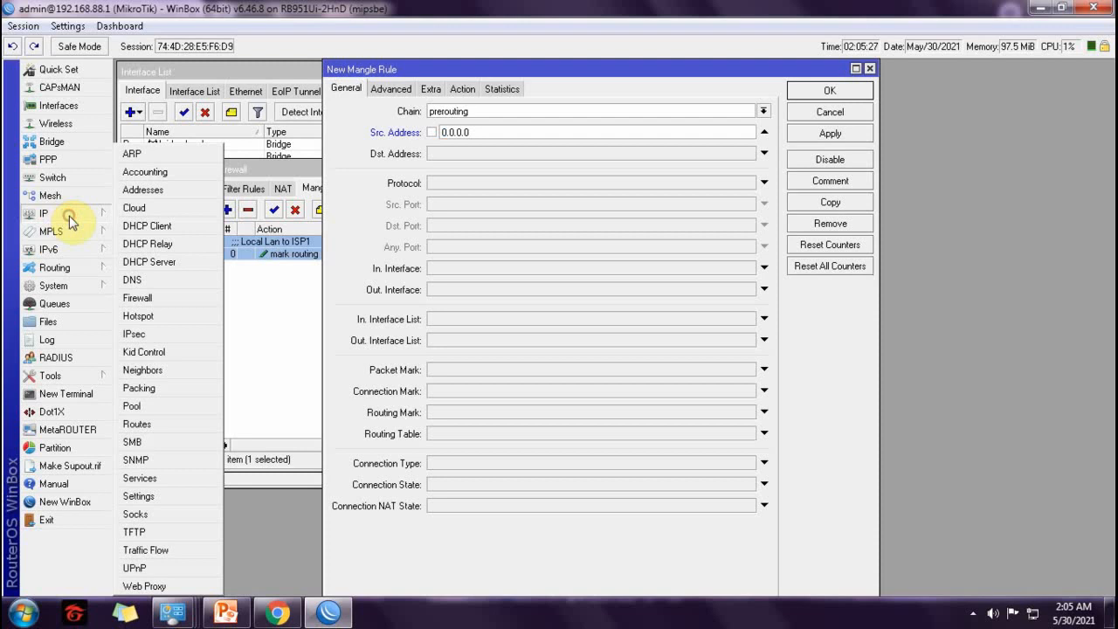
pyautogui.click(142, 404)
pyautogui.click(344, 328)
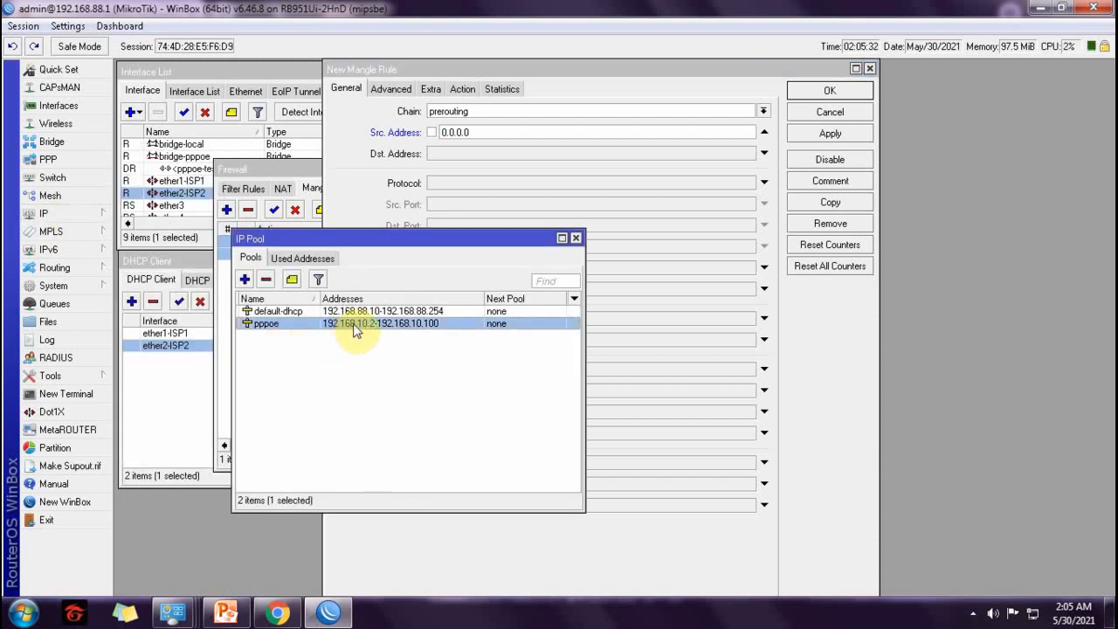
pyautogui.doubleClick(355, 330)
pyautogui.doubleClick(489, 253)
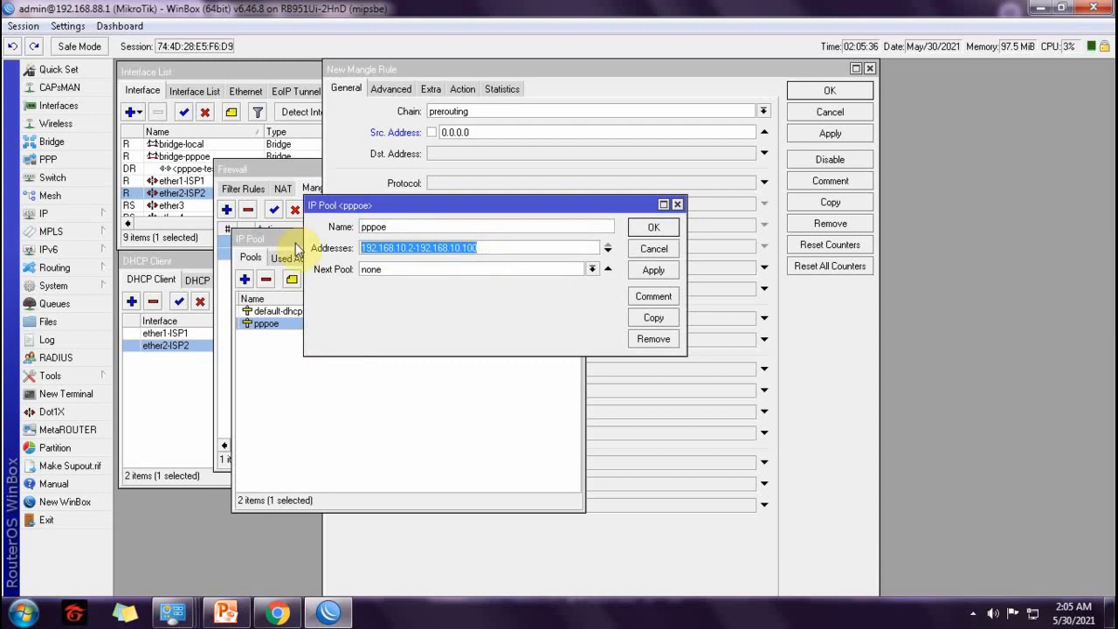
pyautogui.click(651, 229)
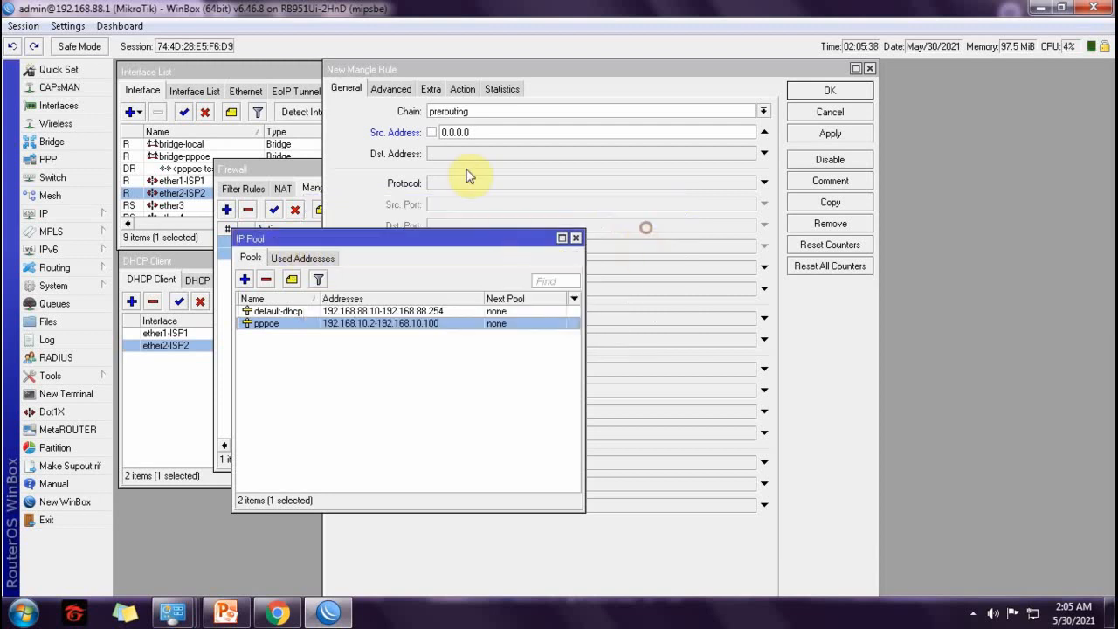
pyautogui.click(483, 132)
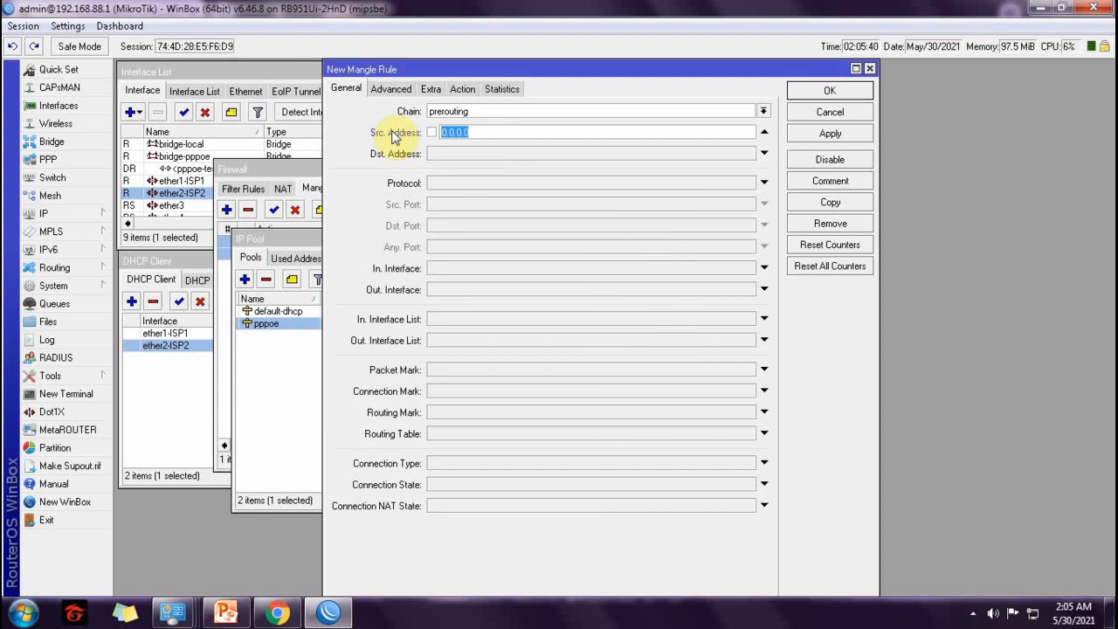
pyautogui.hotkey('ctrl', 'v')
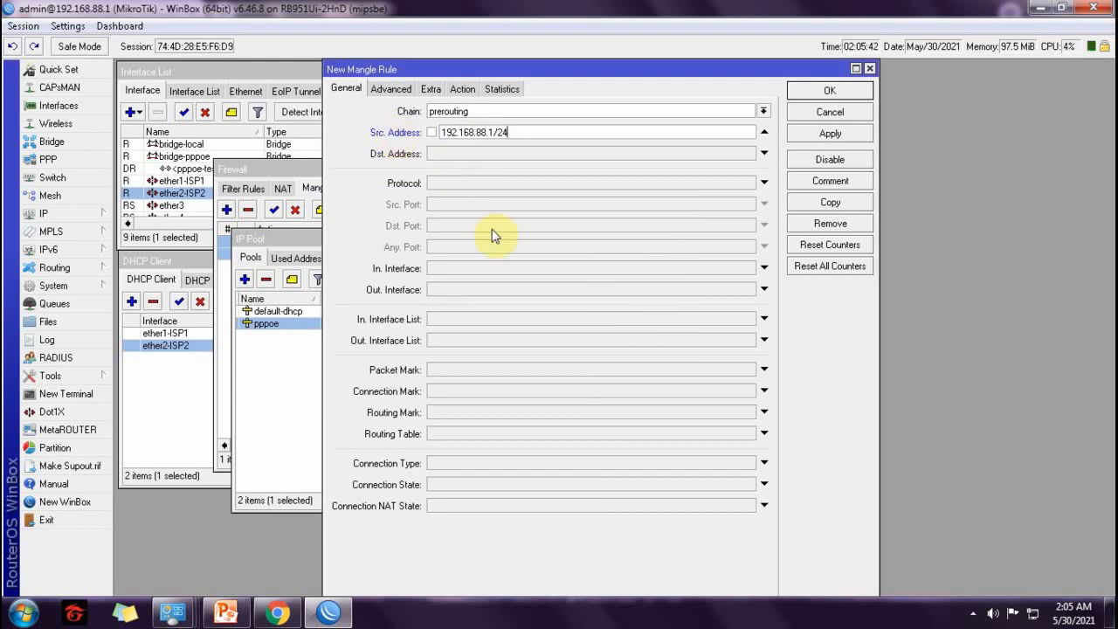
pyautogui.doubleClick(542, 131)
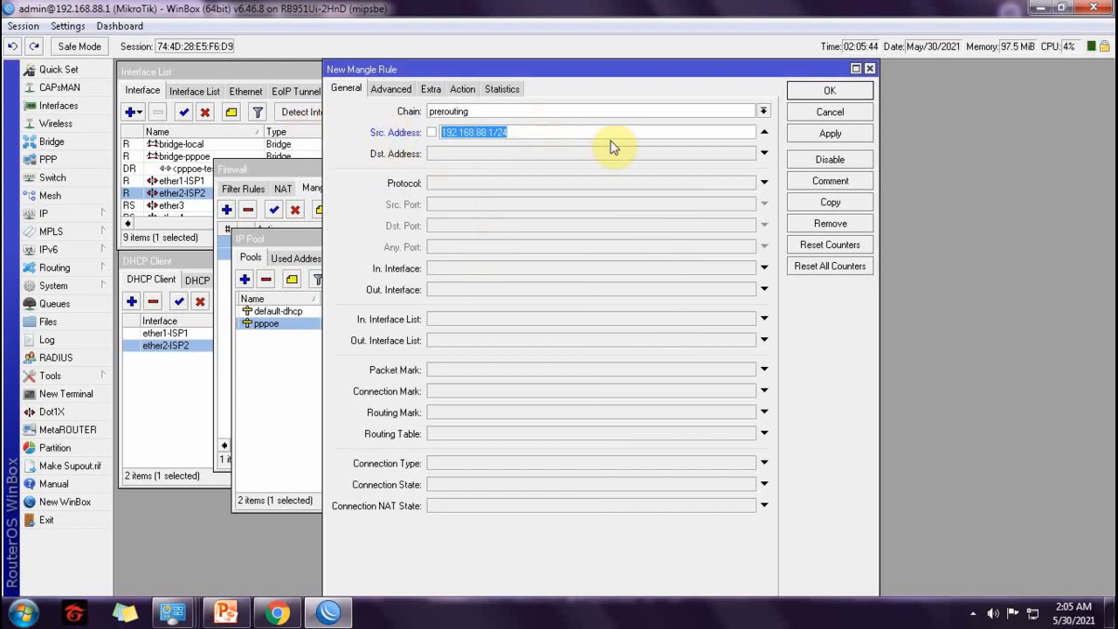
pyautogui.press('BackSpace')
# Copy the pppoe pool's address range and set the mangle rule's source address to 192.168.10.2-192.168.10.100.
pyautogui.click(274, 376)
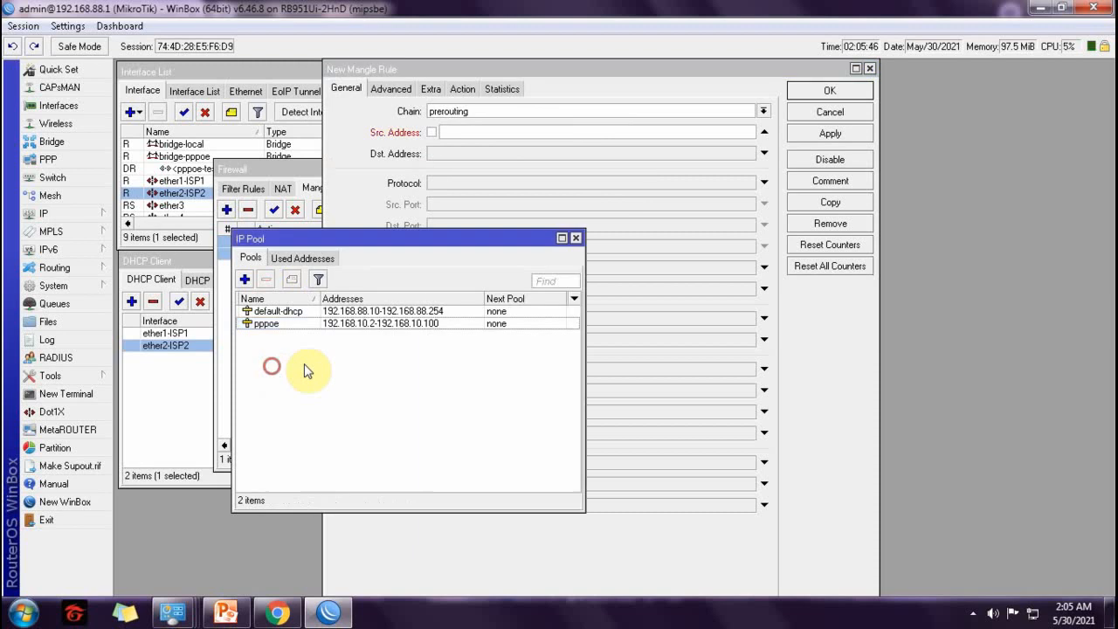
pyautogui.doubleClick(408, 325)
pyautogui.moveTo(495, 247); pyautogui.dragTo(340, 253)
pyautogui.hotkey('ctrl', 'c')
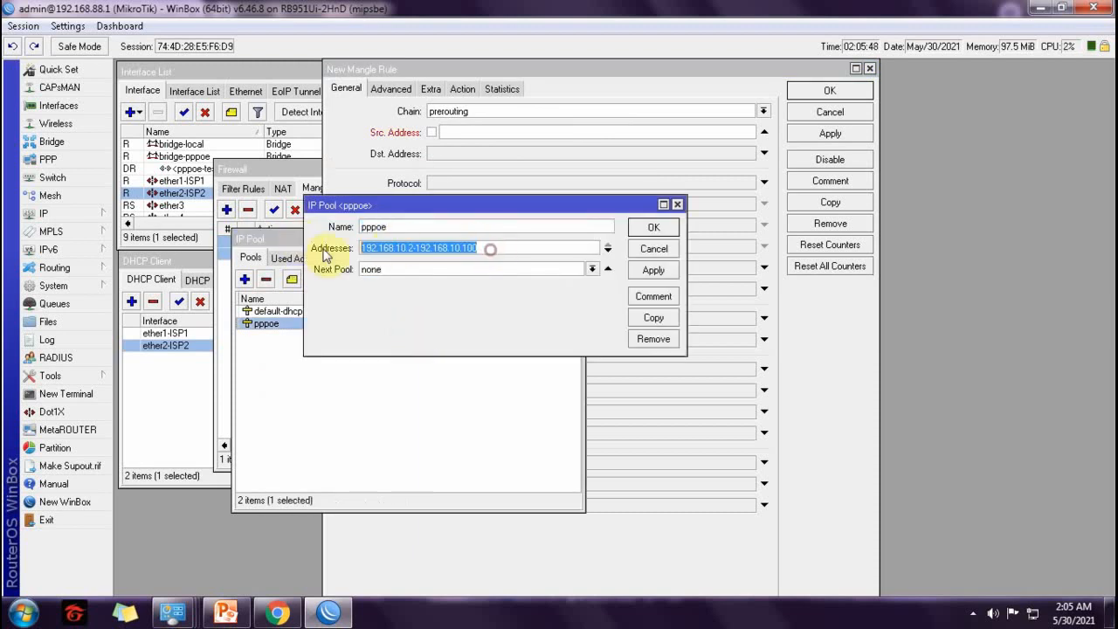
pyautogui.click(655, 227)
pyautogui.click(493, 132)
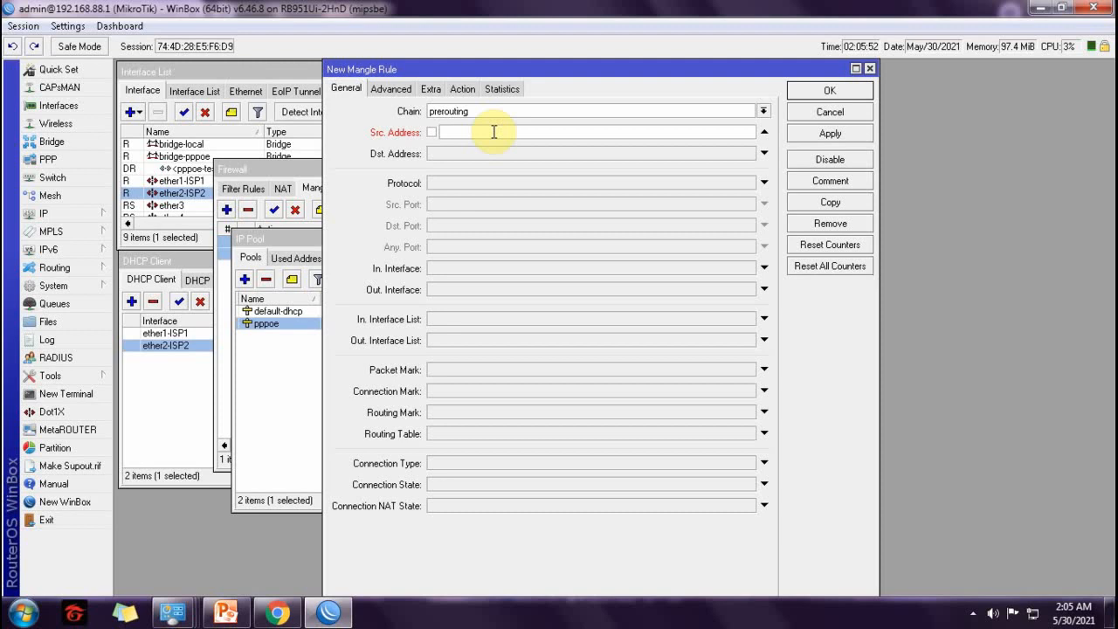
pyautogui.hotkey('ctrl', 'v')
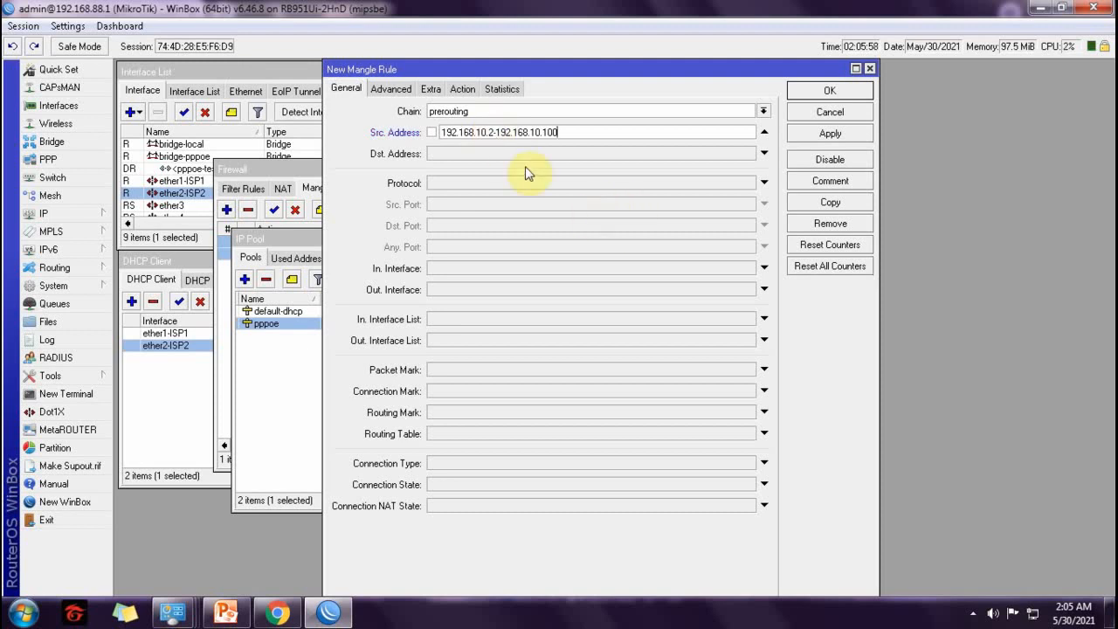
# Set the PPPoE mangle rule's action to mark routing with the new routing mark to-isp2 and save the rule.
pyautogui.click(461, 91)
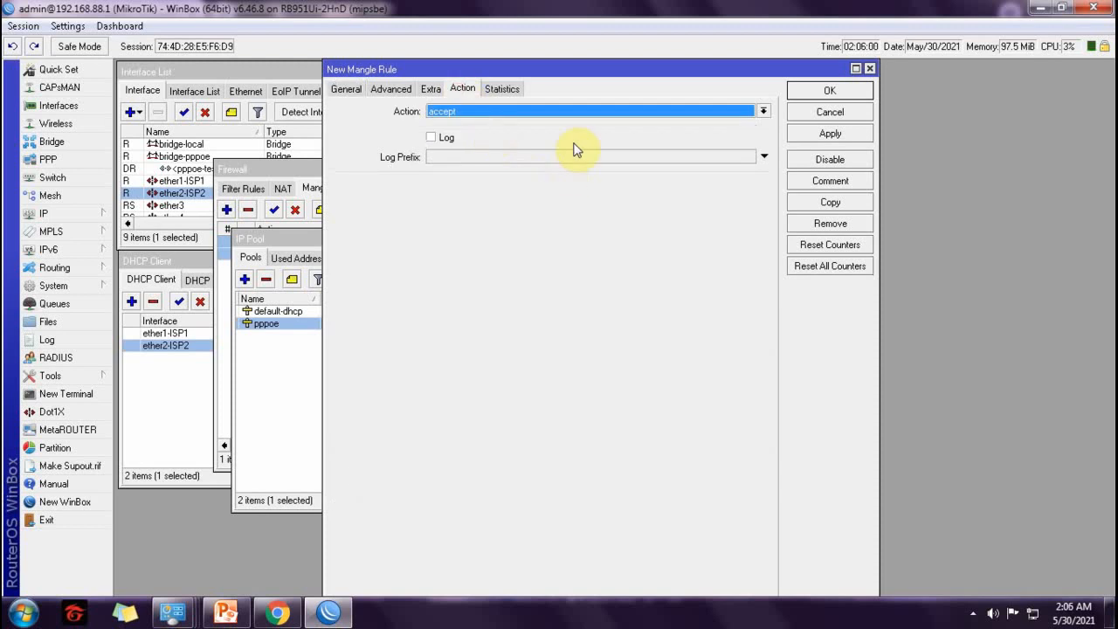
pyautogui.click(762, 112)
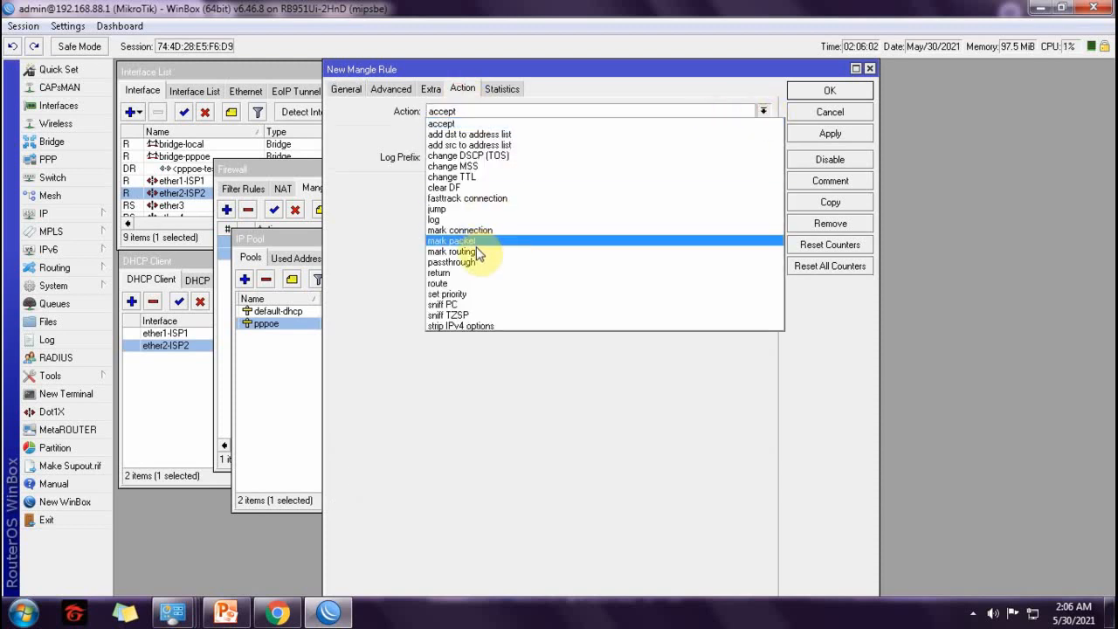
pyautogui.click(472, 251)
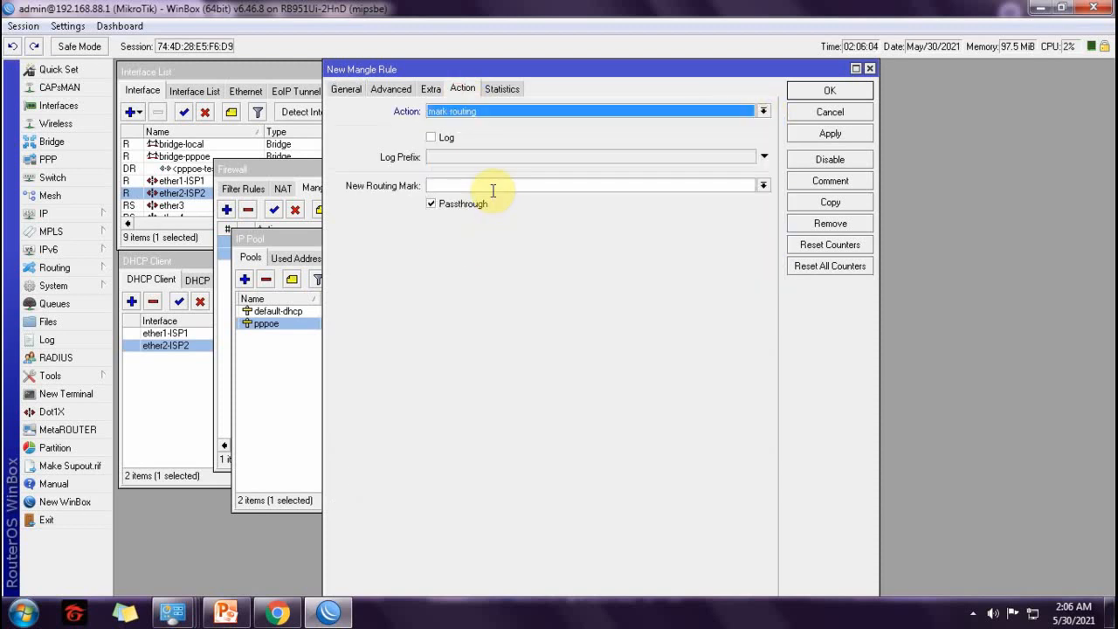
pyautogui.click(493, 190)
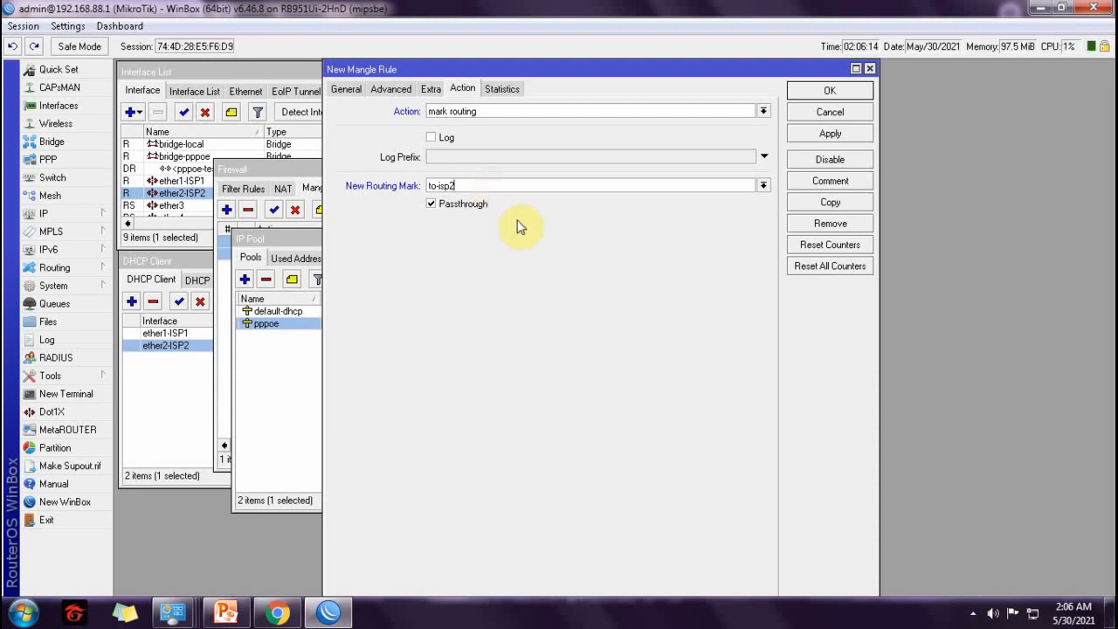
pyautogui.click(826, 93)
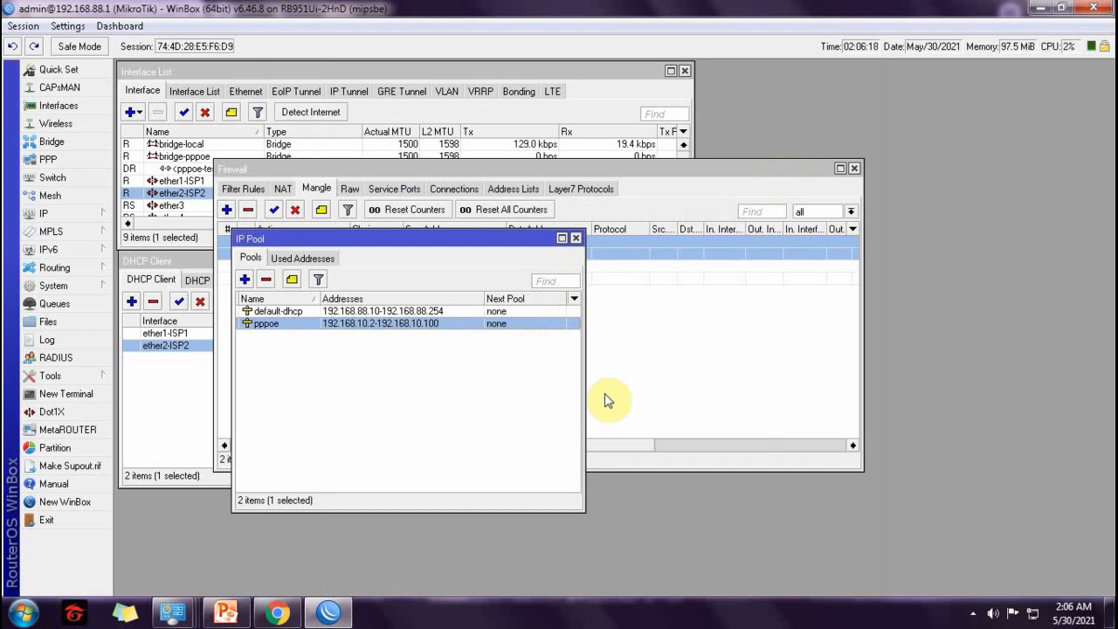
# Reposition the firewall and IP Pool windows to review the two mangle rules alongside the address pools.
pyautogui.click(633, 390)
pyautogui.moveTo(500, 171); pyautogui.dragTo(485, 131)
pyautogui.moveTo(479, 404); pyautogui.dragTo(443, 424)
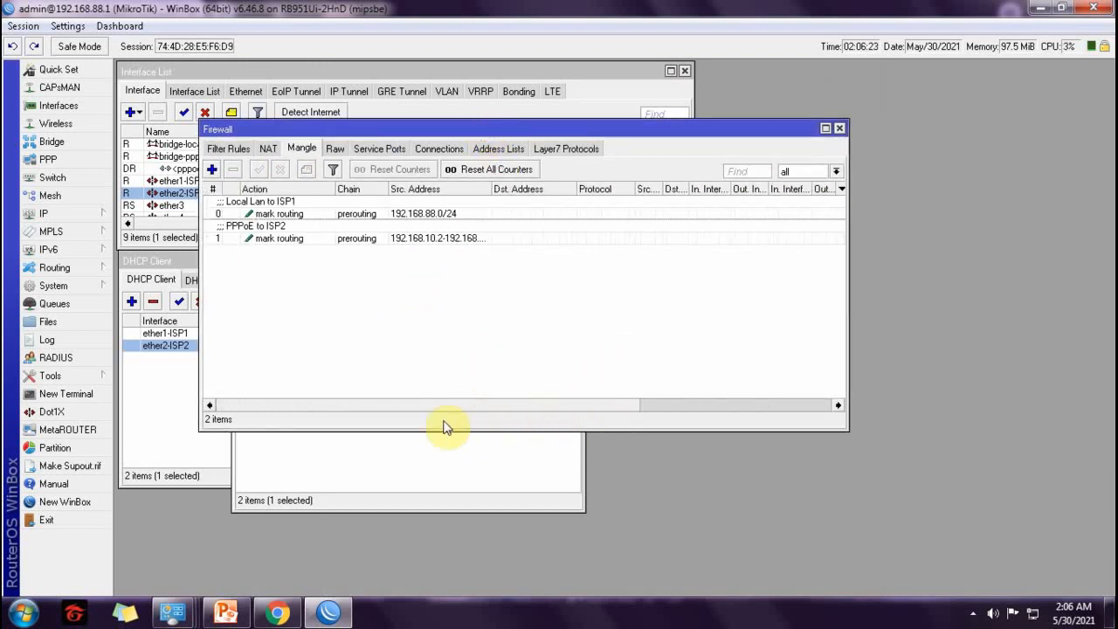
pyautogui.click(395, 484)
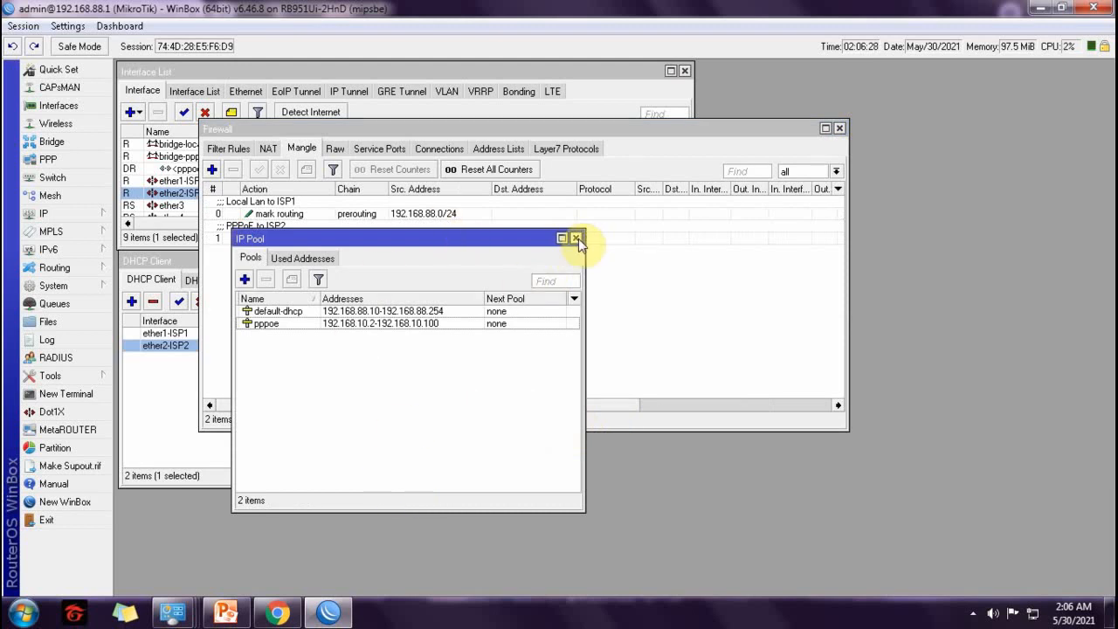
pyautogui.moveTo(488, 244); pyautogui.dragTo(623, 271)
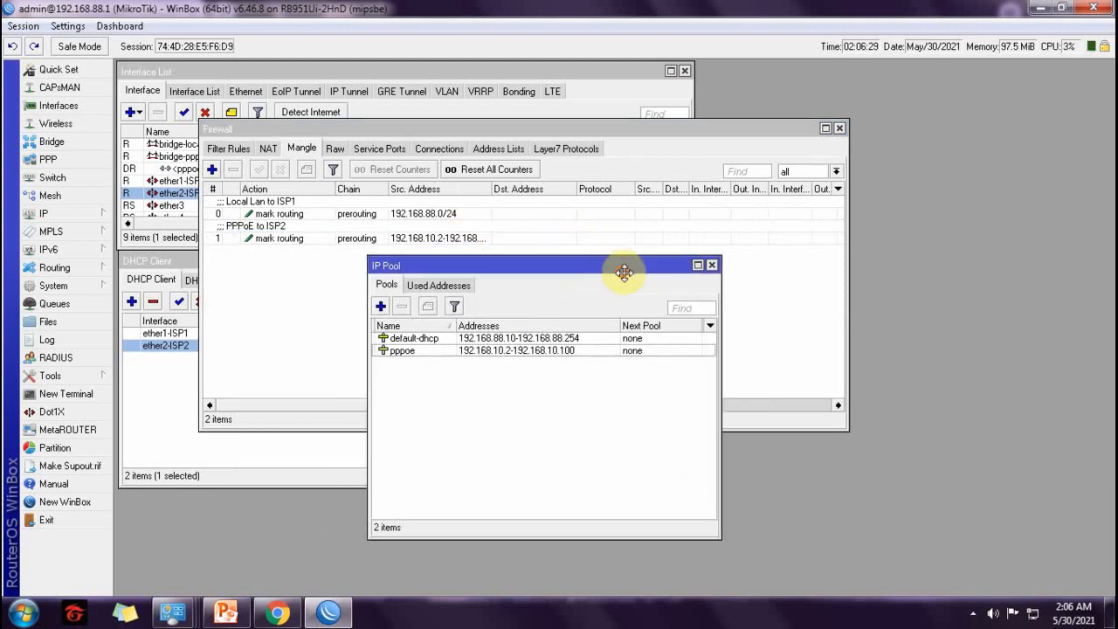
# Close the IP pool list and mark the "Make a route" item in the PowerPoint outline as the current topic.
pyautogui.click(712, 265)
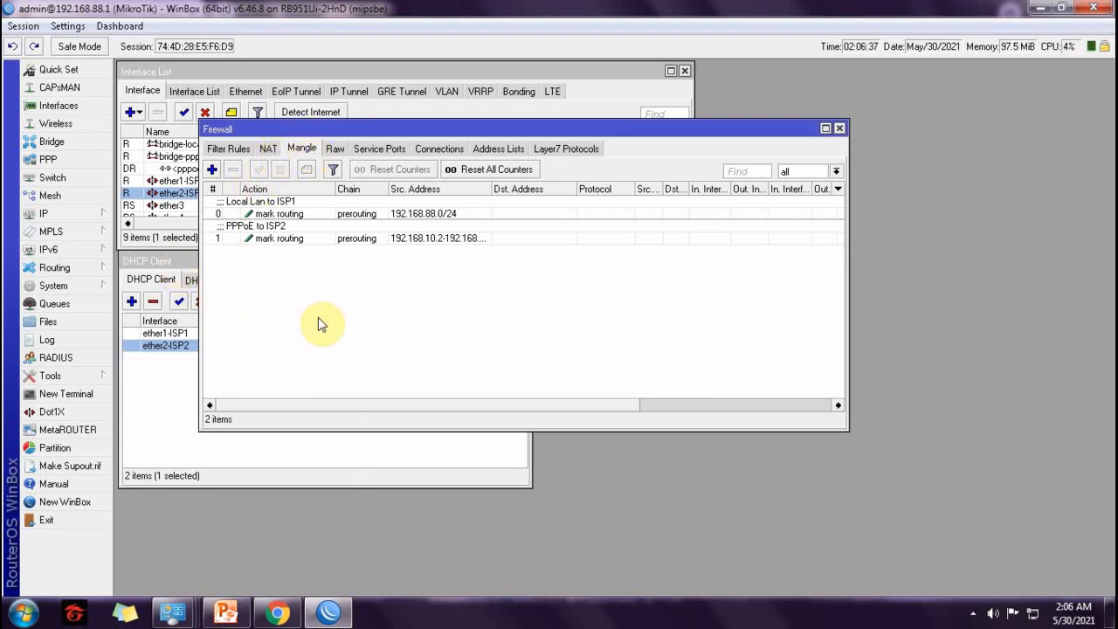
pyautogui.click(225, 612)
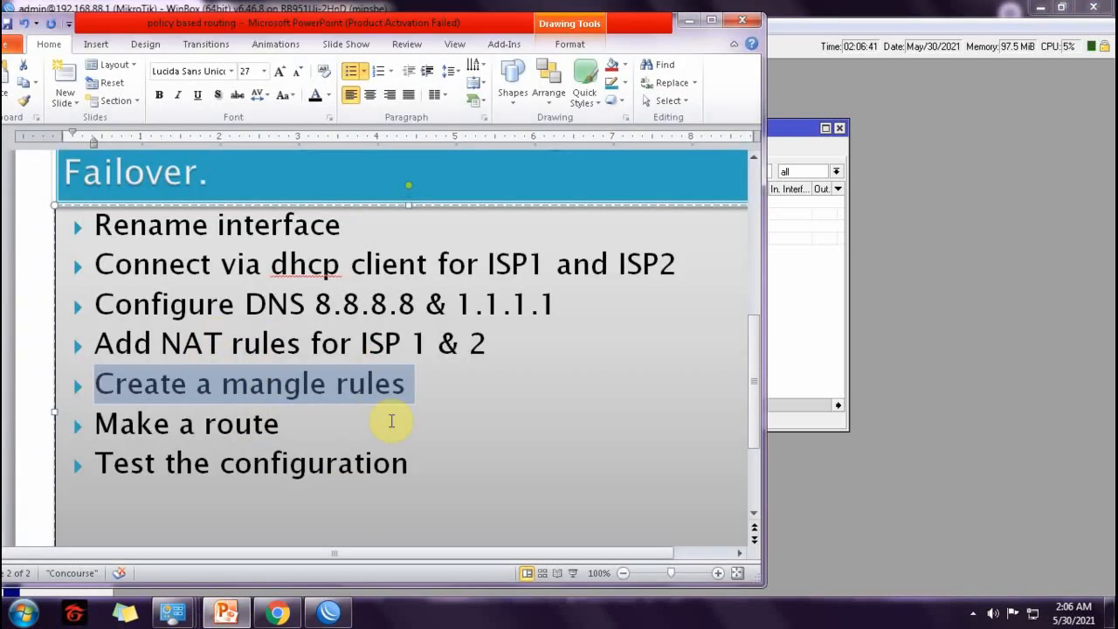
pyautogui.click(332, 431)
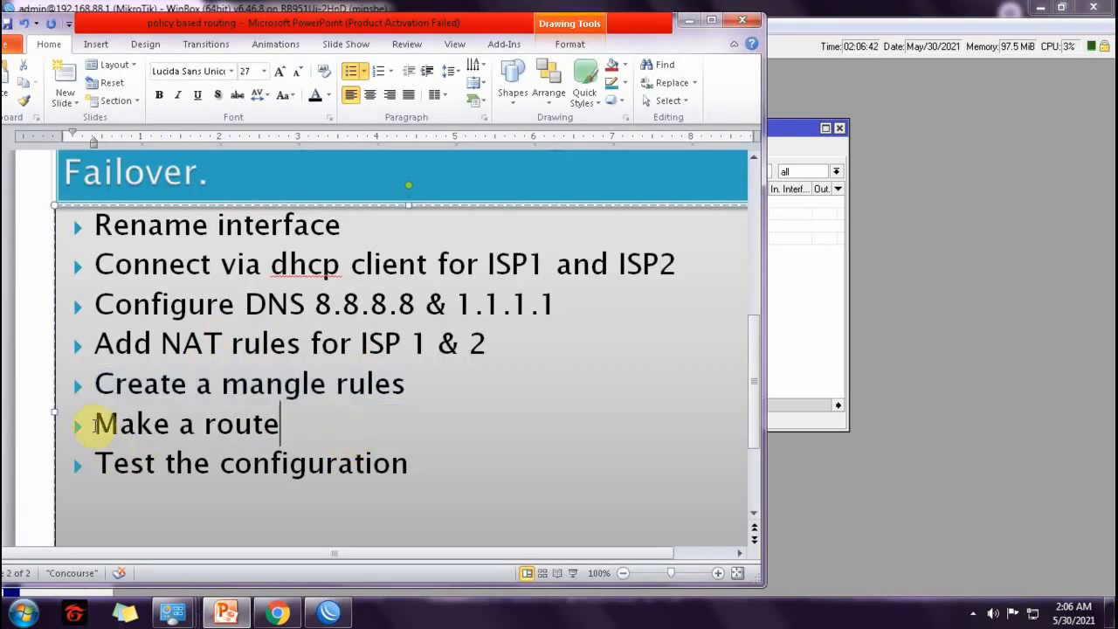
pyautogui.moveTo(95, 425); pyautogui.dragTo(291, 429)
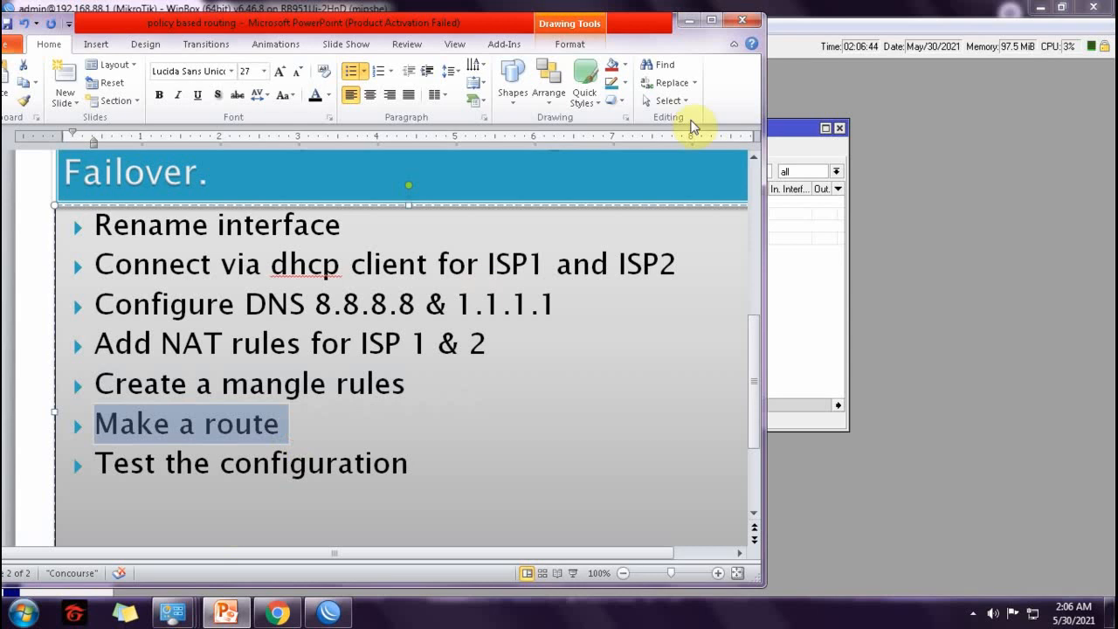
pyautogui.click(689, 19)
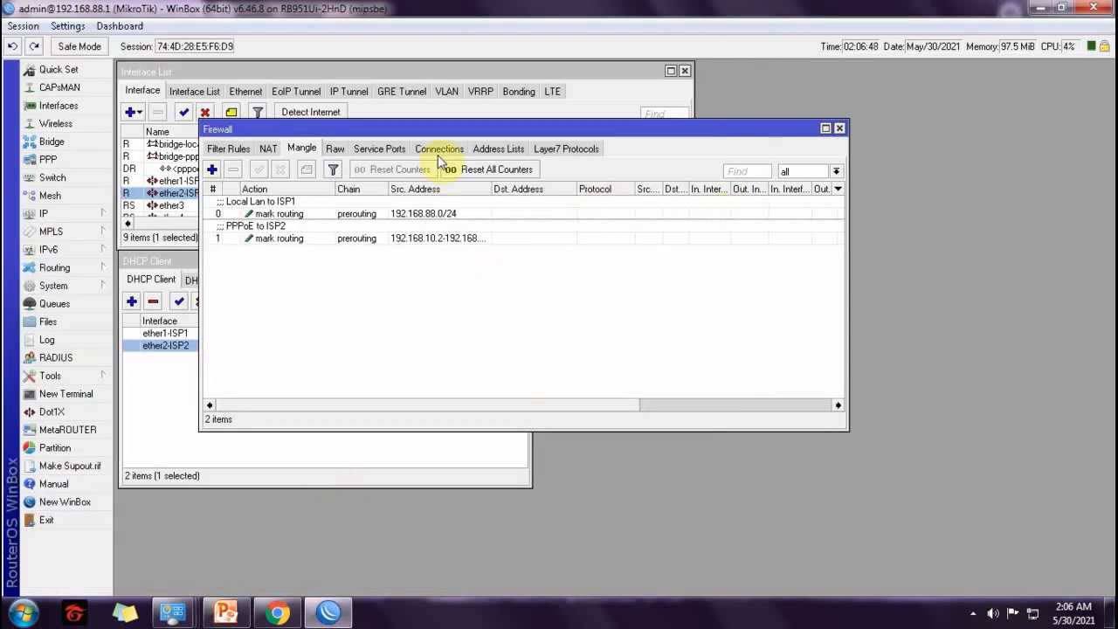
# Close the interface list and arrange the DHCP Client and Firewall windows side by side.
pyautogui.click(684, 69)
pyautogui.moveTo(574, 125); pyautogui.dragTo(831, 75)
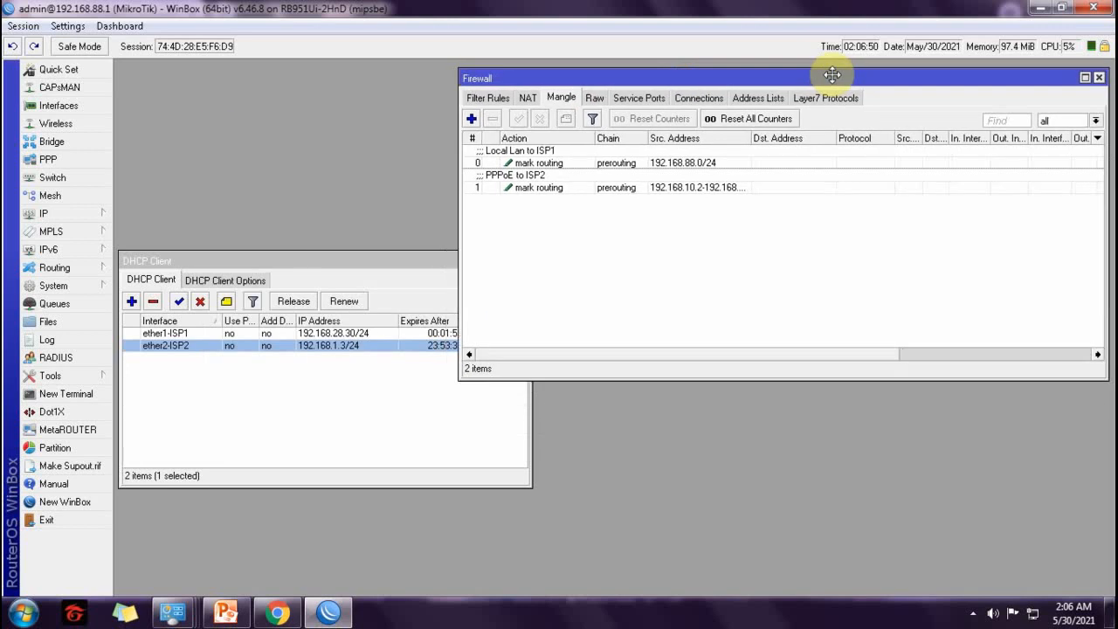
pyautogui.moveTo(333, 260); pyautogui.dragTo(332, 77)
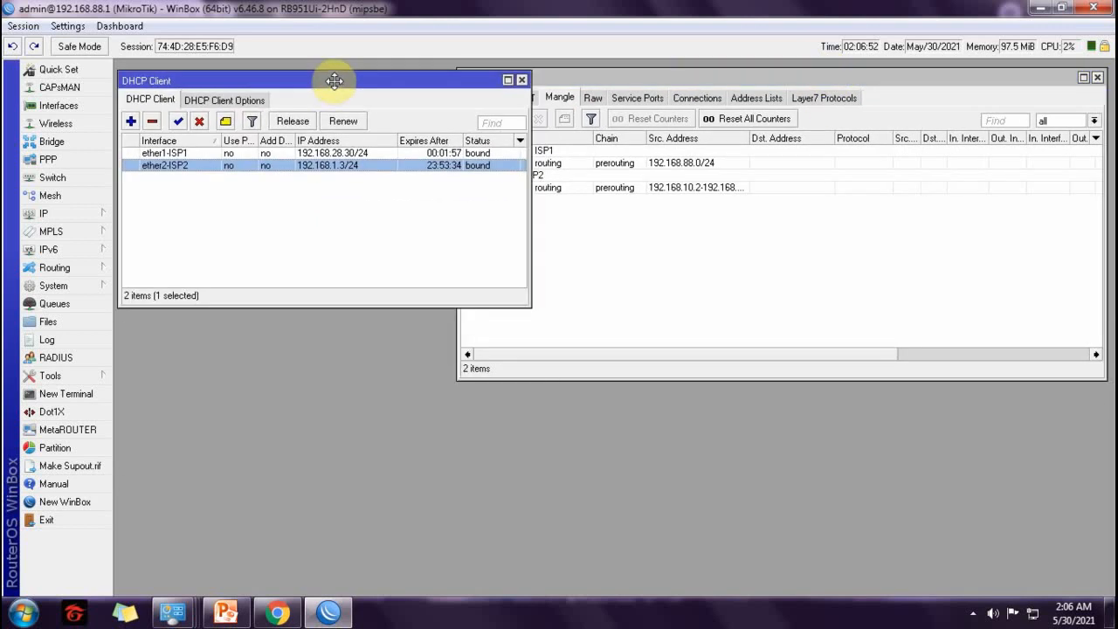
pyautogui.moveTo(750, 78); pyautogui.dragTo(832, 73)
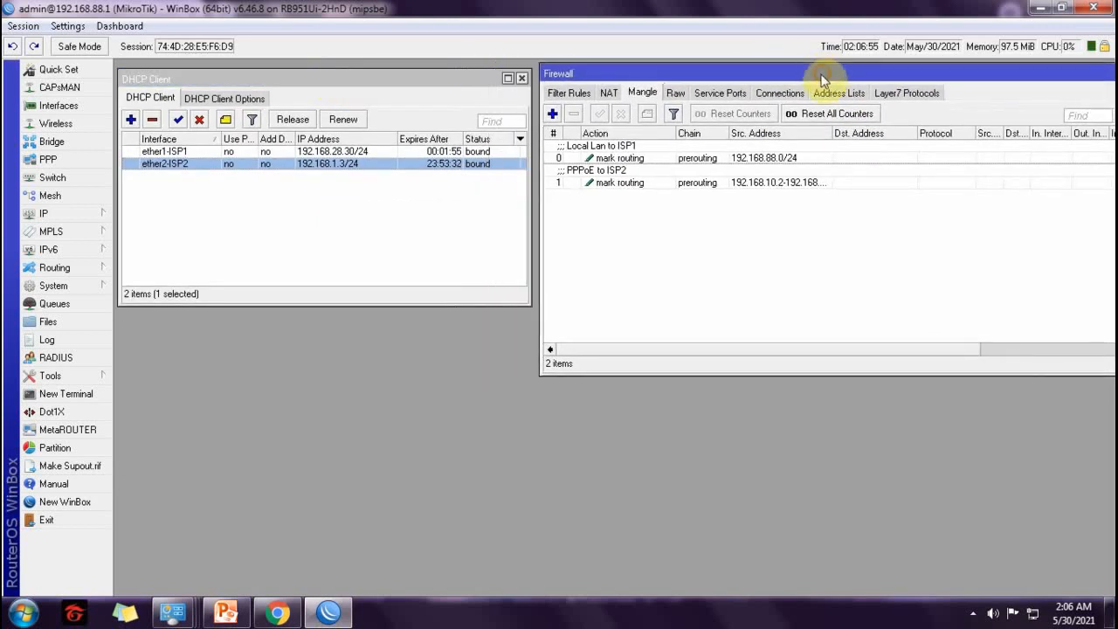
# Open the IP route list, place it below the DHCP Client list and narrow its window and columns.
pyautogui.click(87, 215)
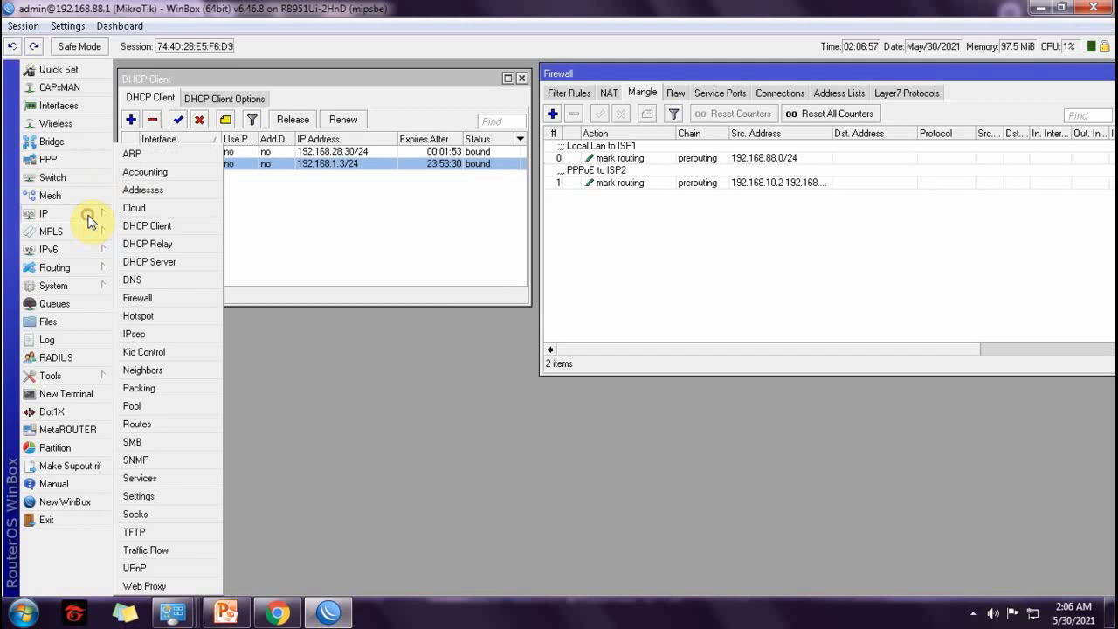
pyautogui.click(139, 424)
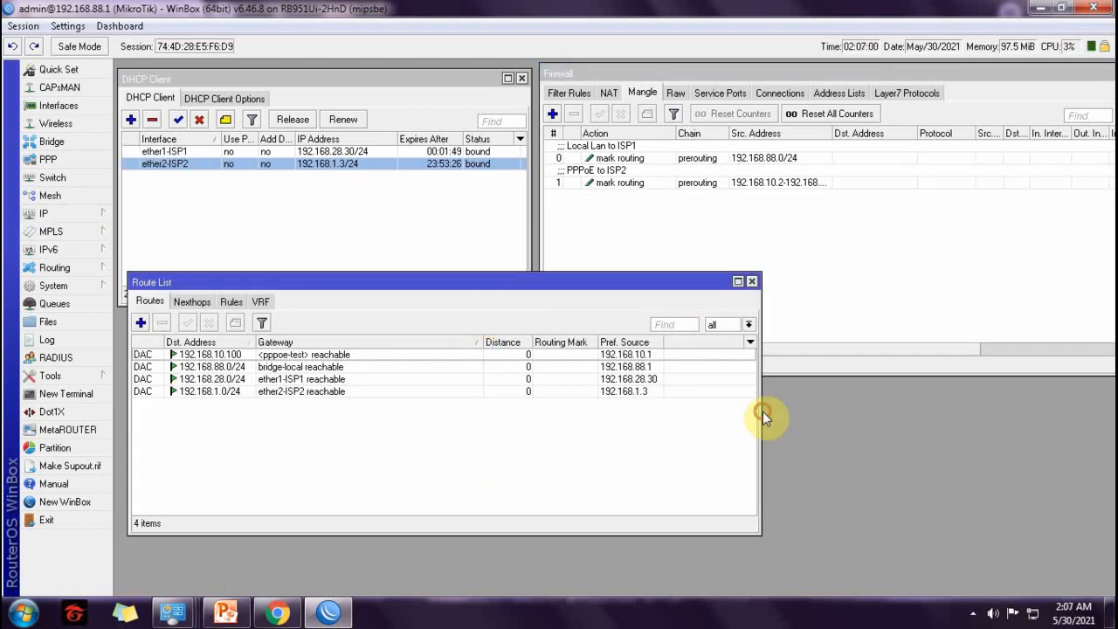
pyautogui.moveTo(762, 412); pyautogui.dragTo(684, 407)
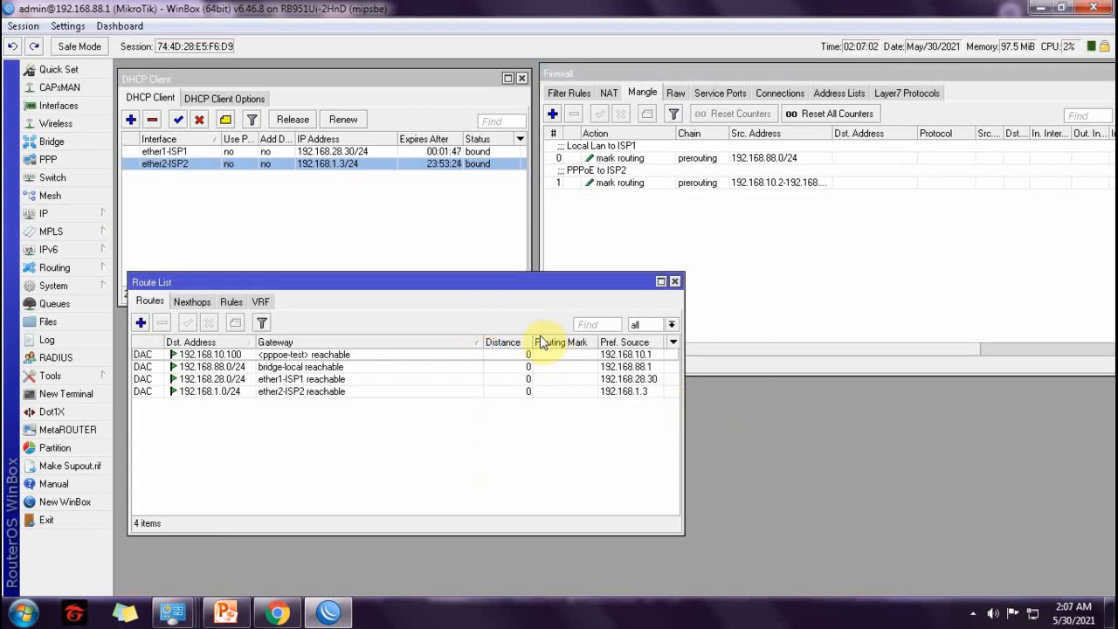
pyautogui.moveTo(483, 339); pyautogui.dragTo(382, 337)
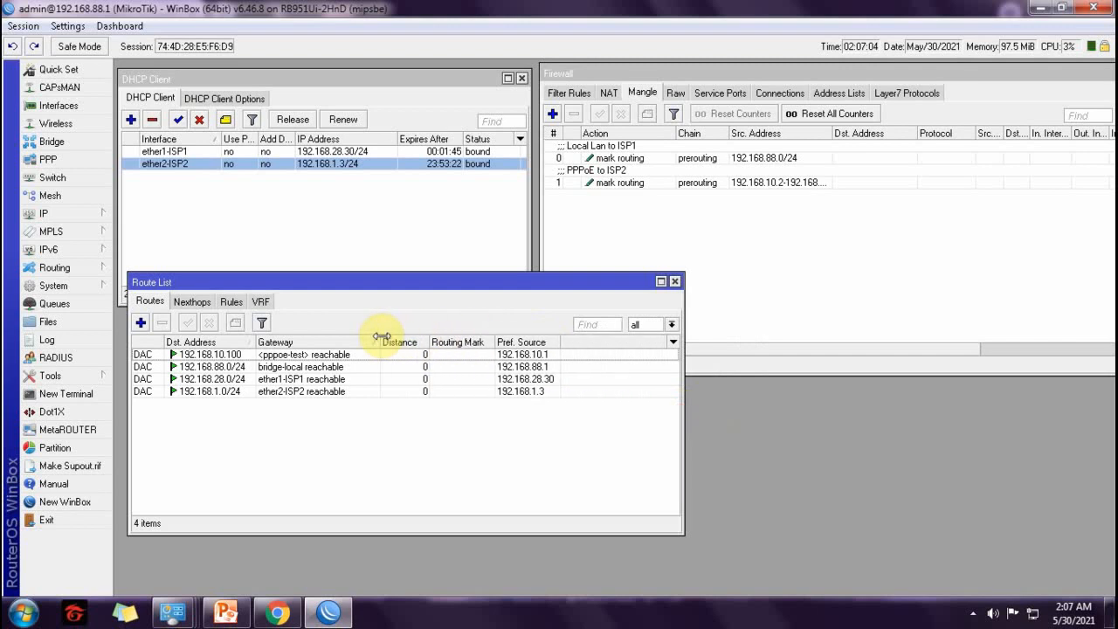
pyautogui.moveTo(397, 288); pyautogui.dragTo(394, 258)
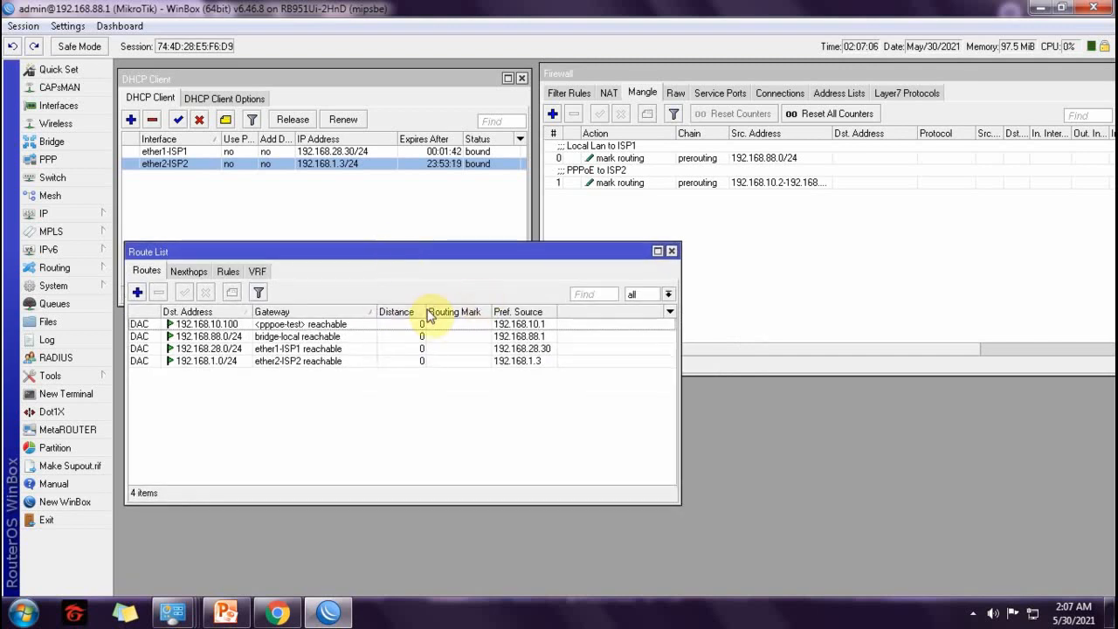
pyautogui.moveTo(426, 311); pyautogui.dragTo(358, 306)
pyautogui.moveTo(466, 311); pyautogui.dragTo(437, 311)
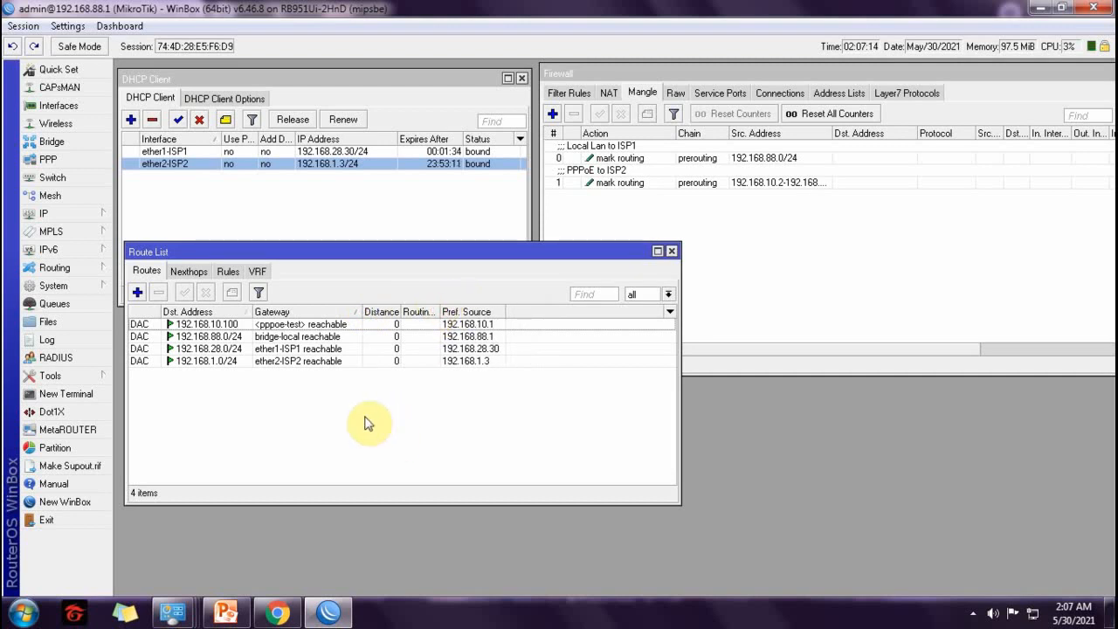
# Start a new route for destination 0.0.0.0/0 with gateway 192.168.28.1.
pyautogui.click(138, 294)
pyautogui.moveTo(432, 177); pyautogui.dragTo(493, 223)
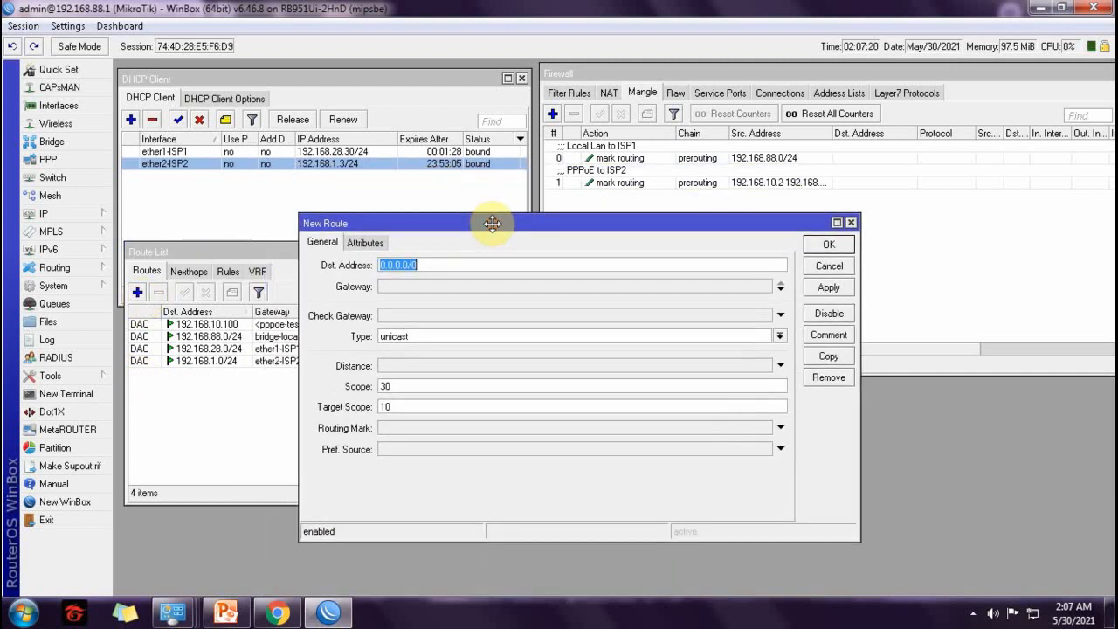
pyautogui.click(396, 288)
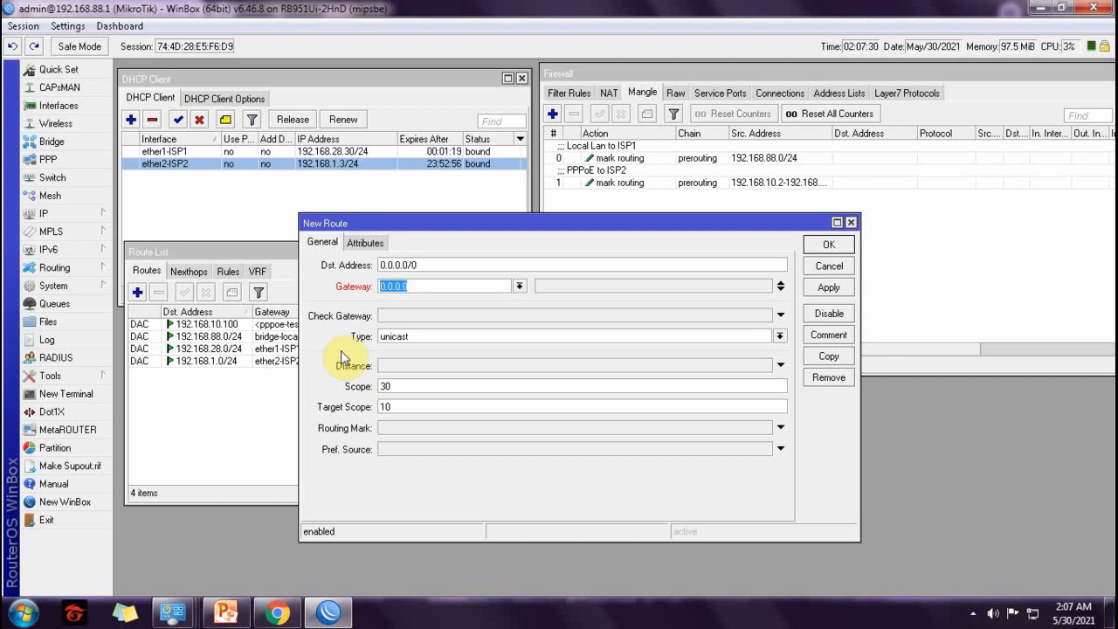
pyautogui.write('192.168.28.1')
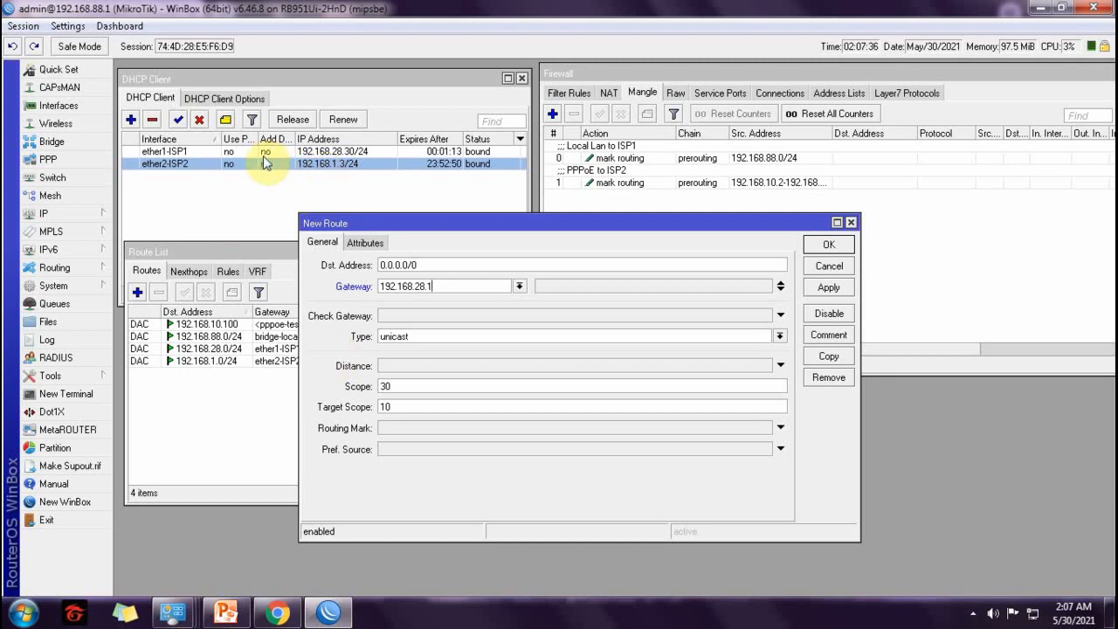
# Check the gateway address in the status of the ether1-ISP1 DHCP client.
pyautogui.click(171, 154)
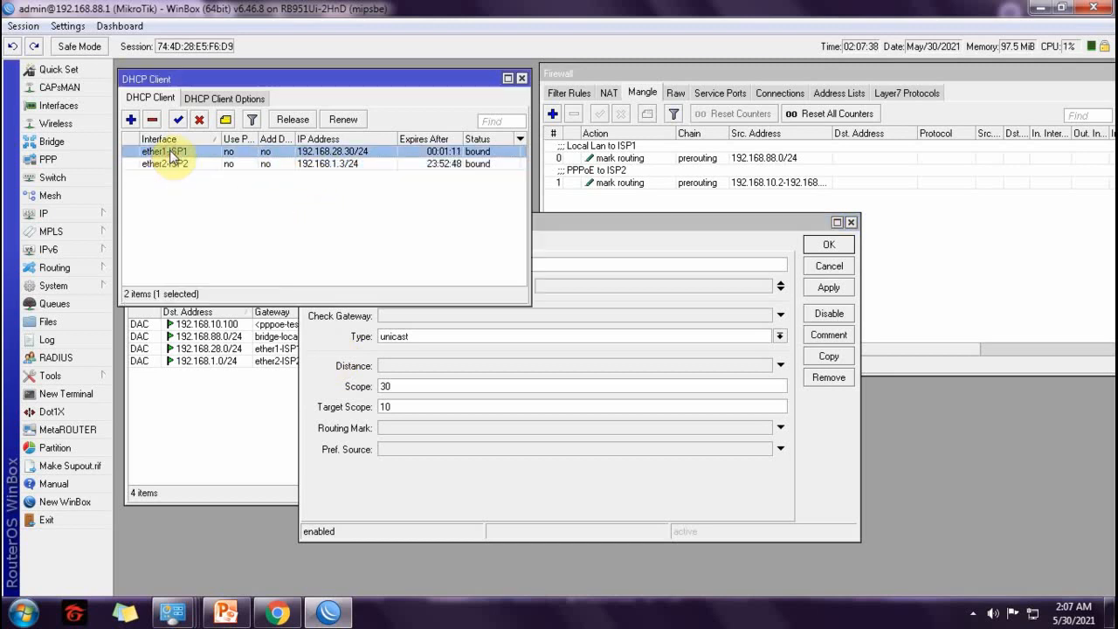
pyautogui.doubleClick(172, 154)
pyautogui.click(302, 163)
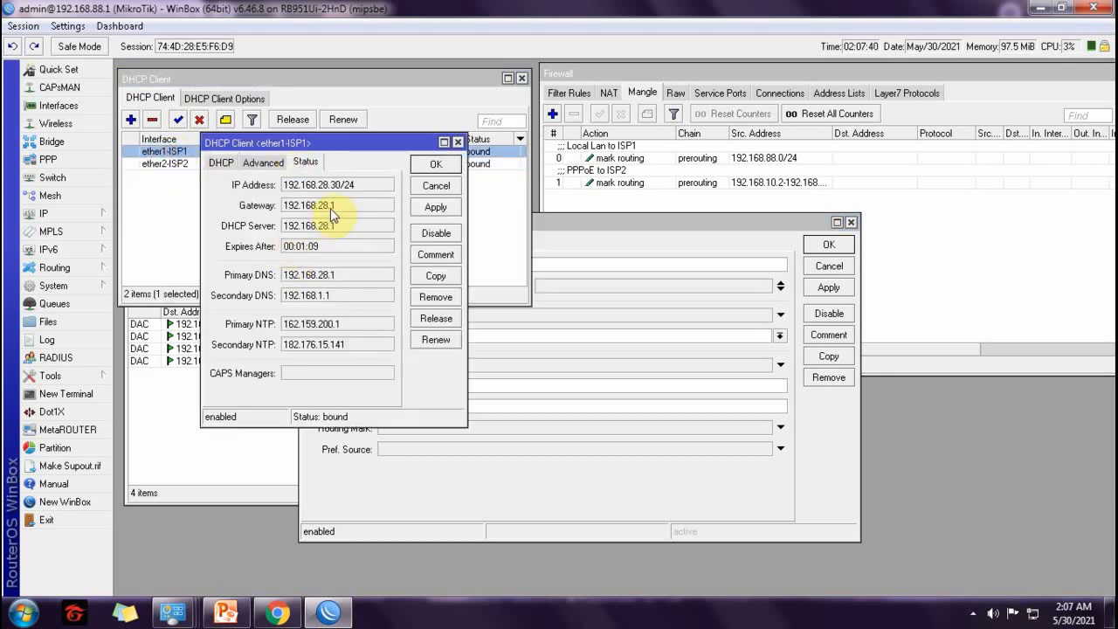
pyautogui.click(437, 166)
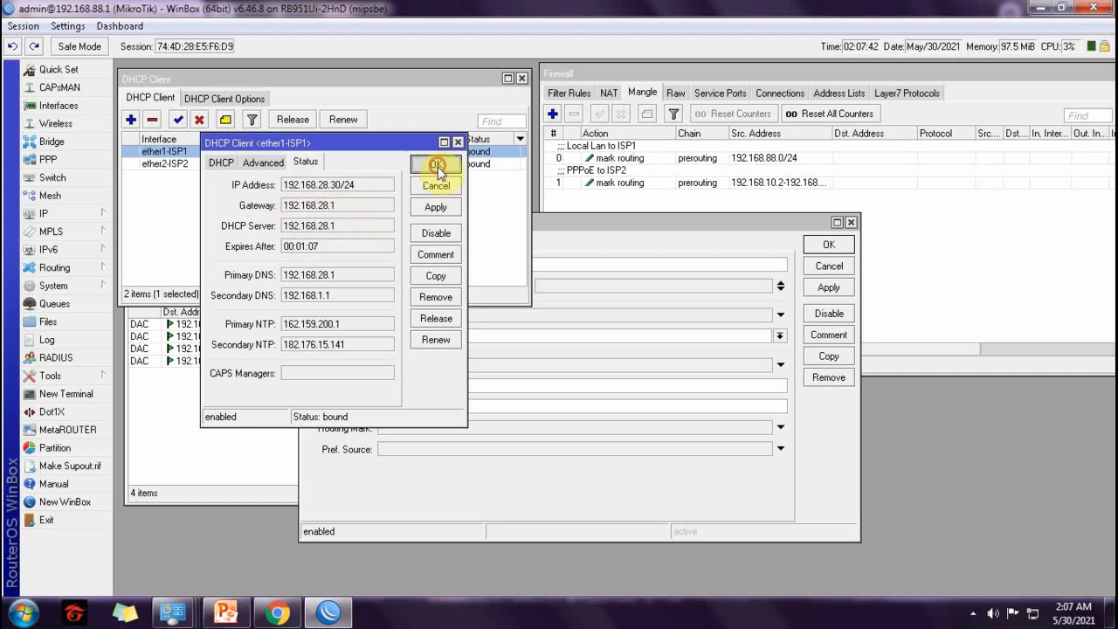
# Set the new route's gateway check to ping and its routing mark to to-isp1, leaving the distance unset.
pyautogui.click(583, 365)
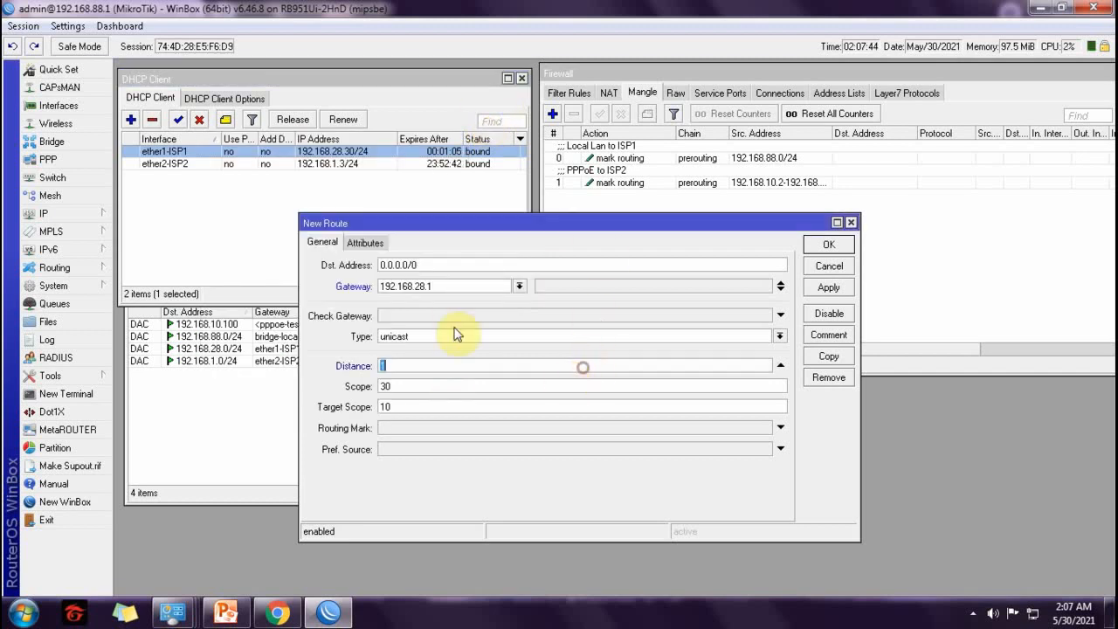
pyautogui.click(404, 315)
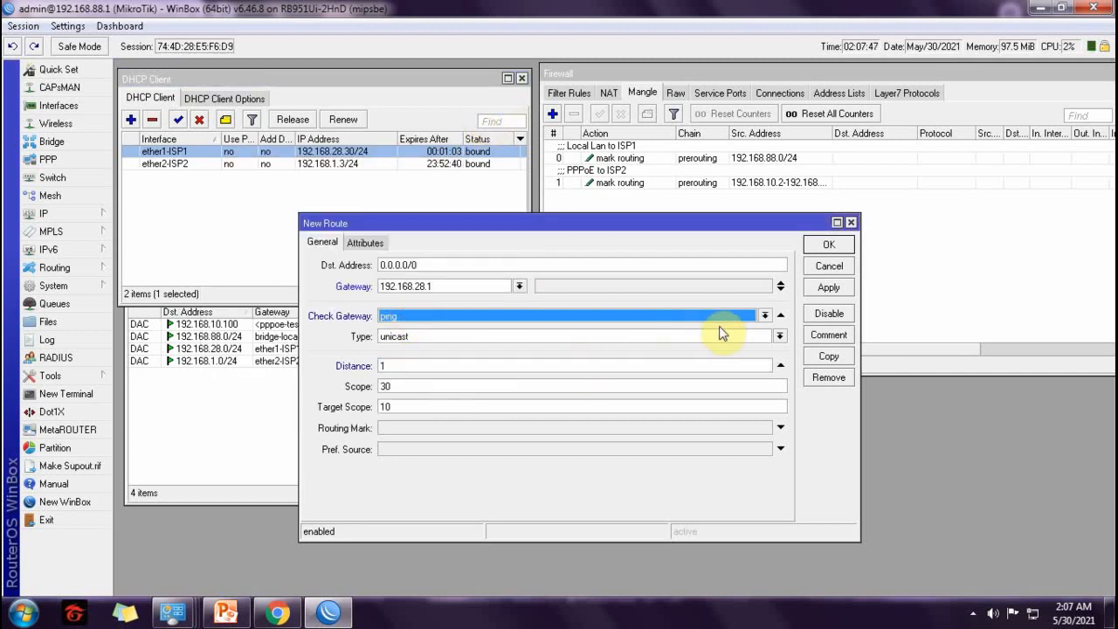
pyautogui.click(781, 367)
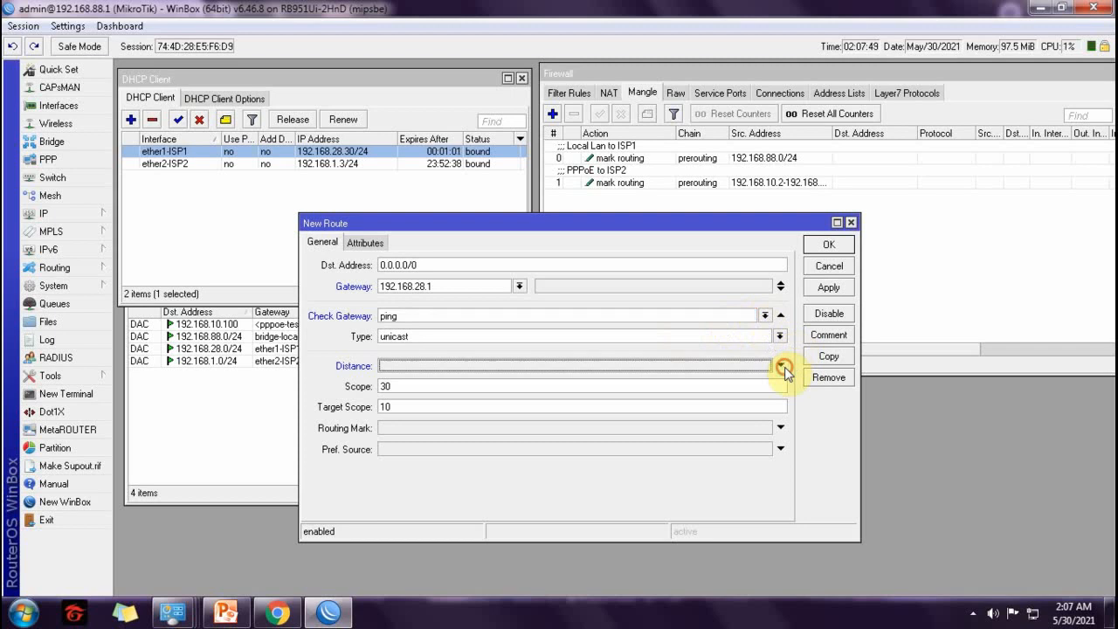
pyautogui.click(395, 429)
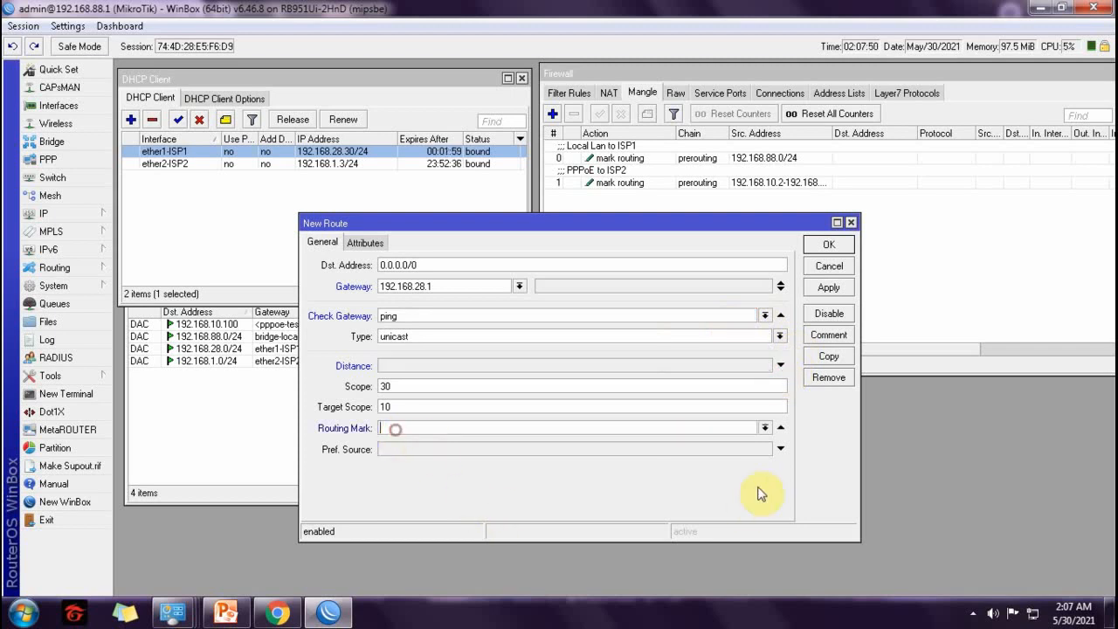
pyautogui.click(765, 427)
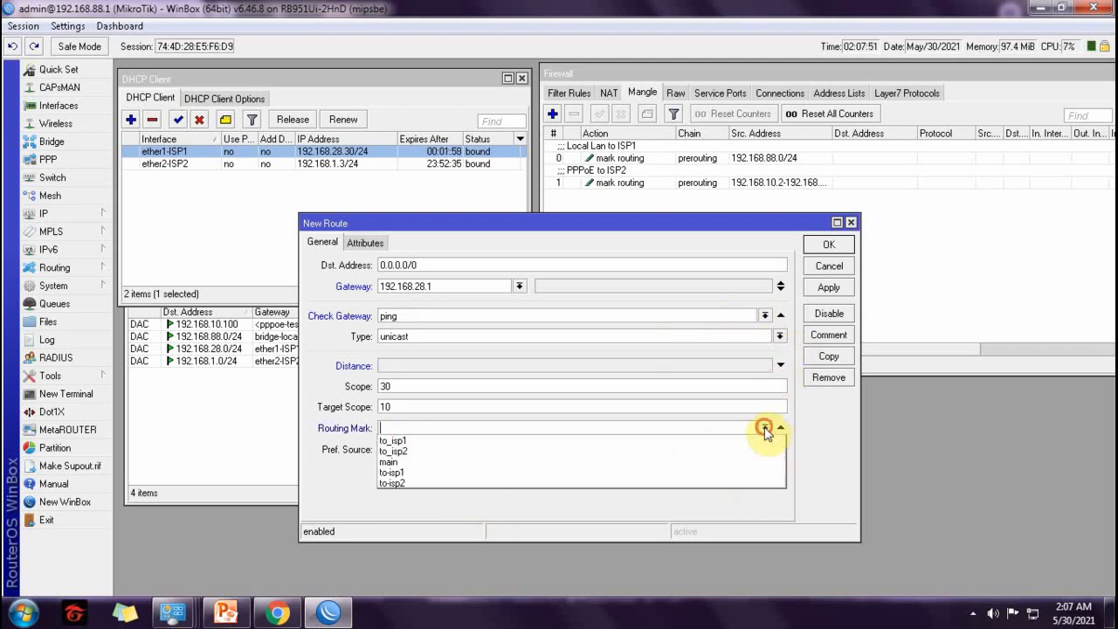
pyautogui.click(391, 472)
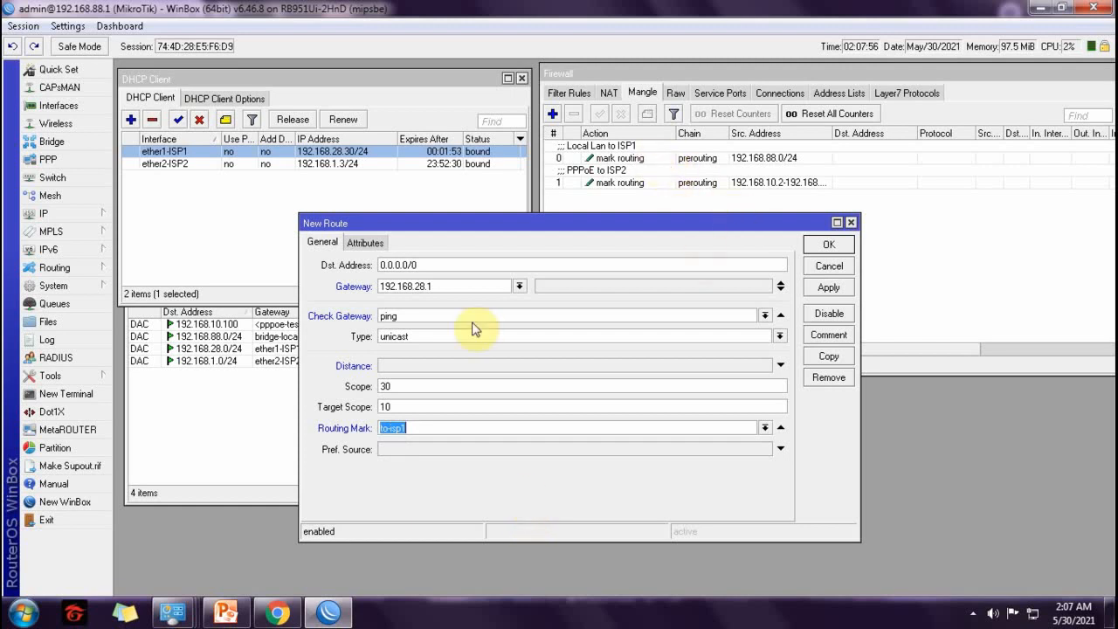
# Compare the routing mark with the Local Lan to ISP1 mangle rule's action and save the ISP1 route.
pyautogui.doubleClick(676, 159)
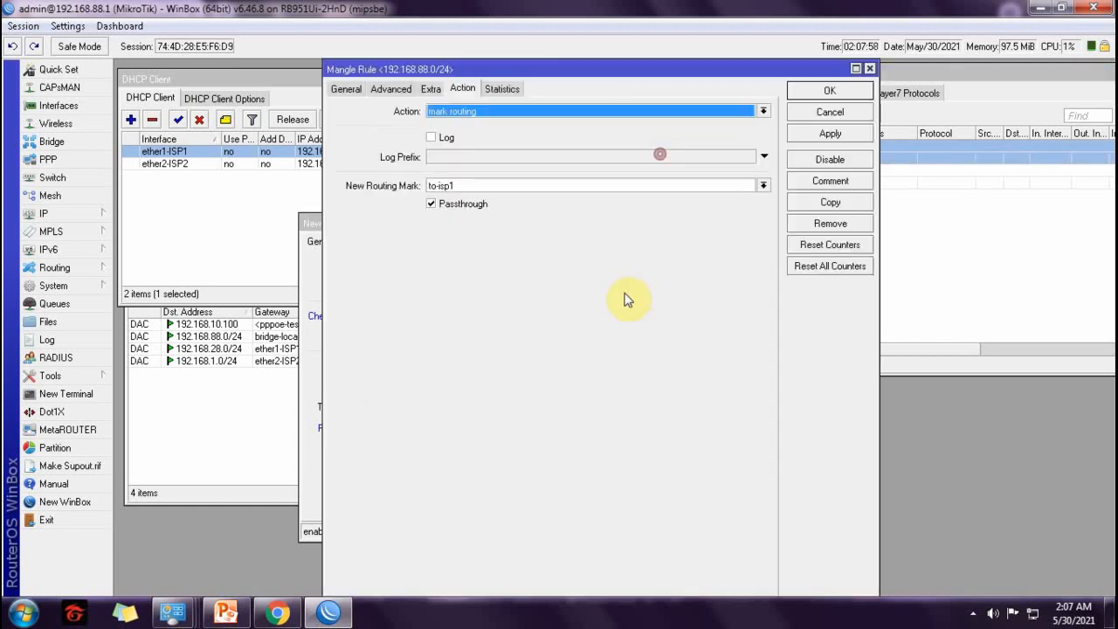
pyautogui.click(828, 92)
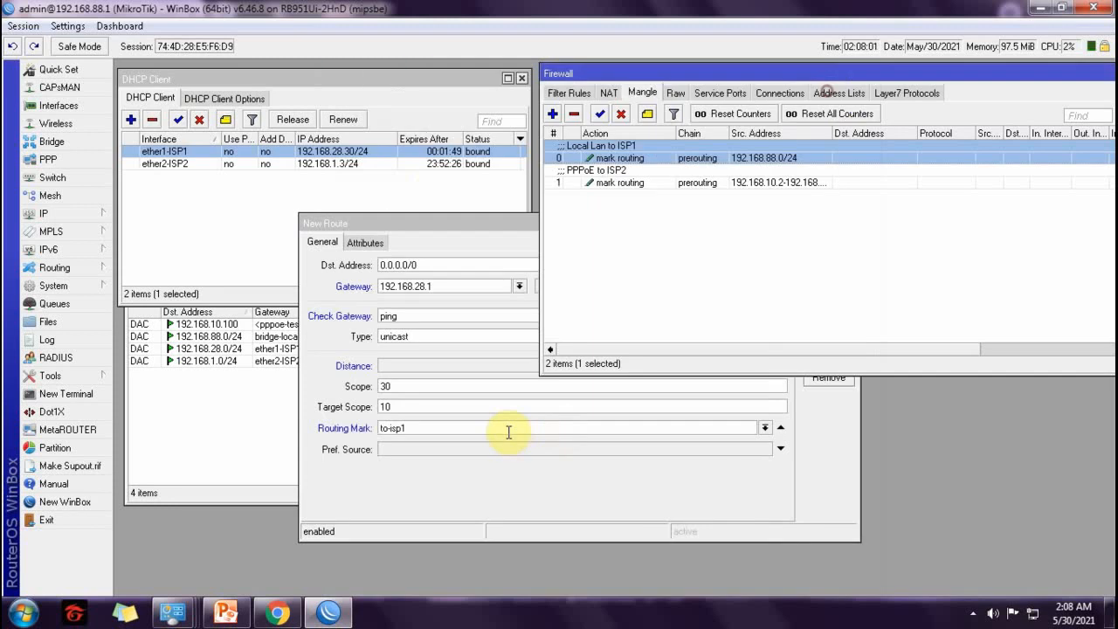
pyautogui.click(730, 463)
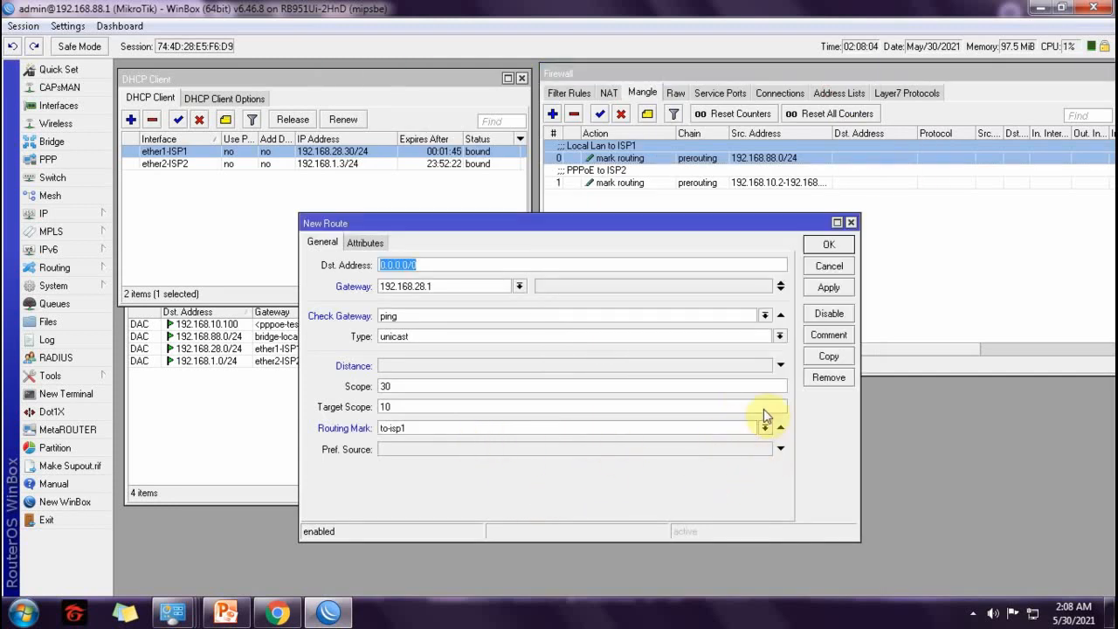
pyautogui.click(830, 288)
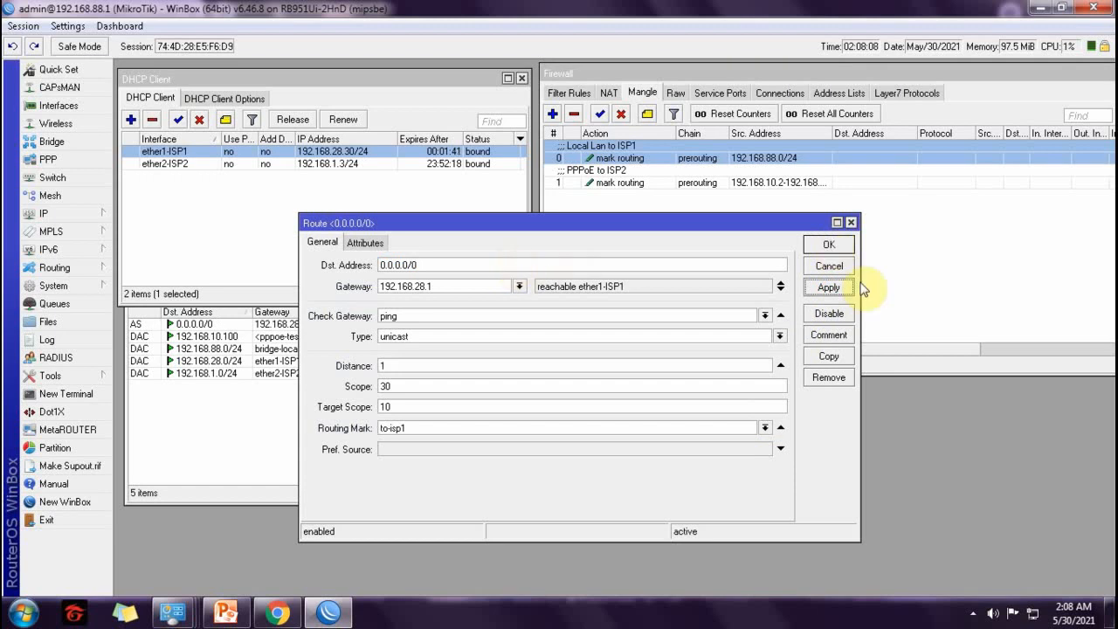
pyautogui.click(830, 245)
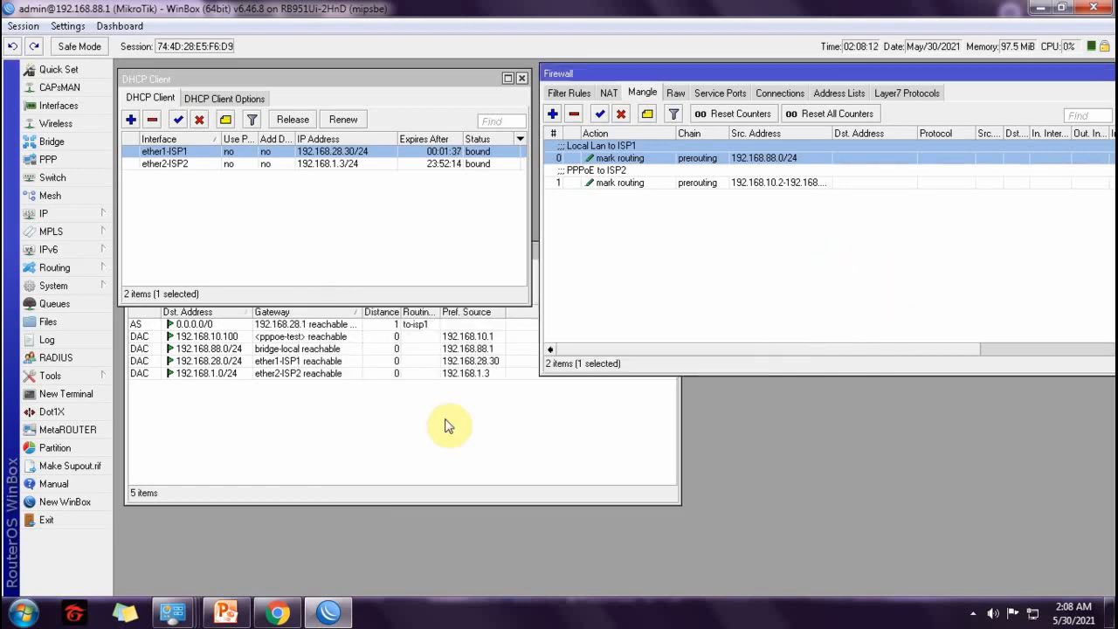
# Widen the route list's gateway column and review the details of the new to-isp1 default route.
pyautogui.click(371, 326)
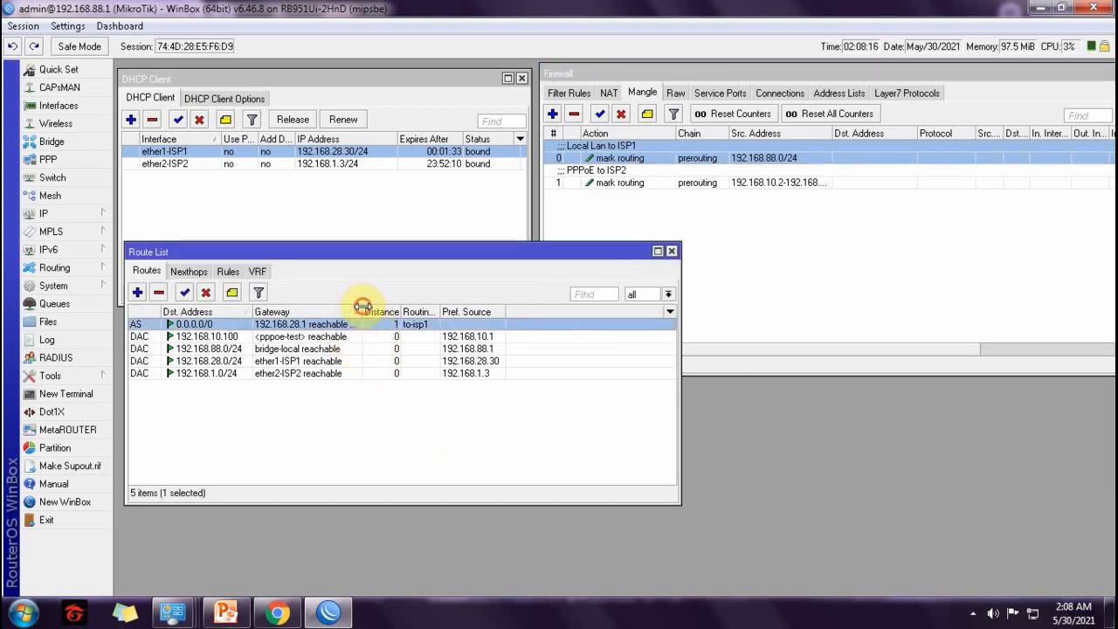
pyautogui.moveTo(362, 312); pyautogui.dragTo(383, 312)
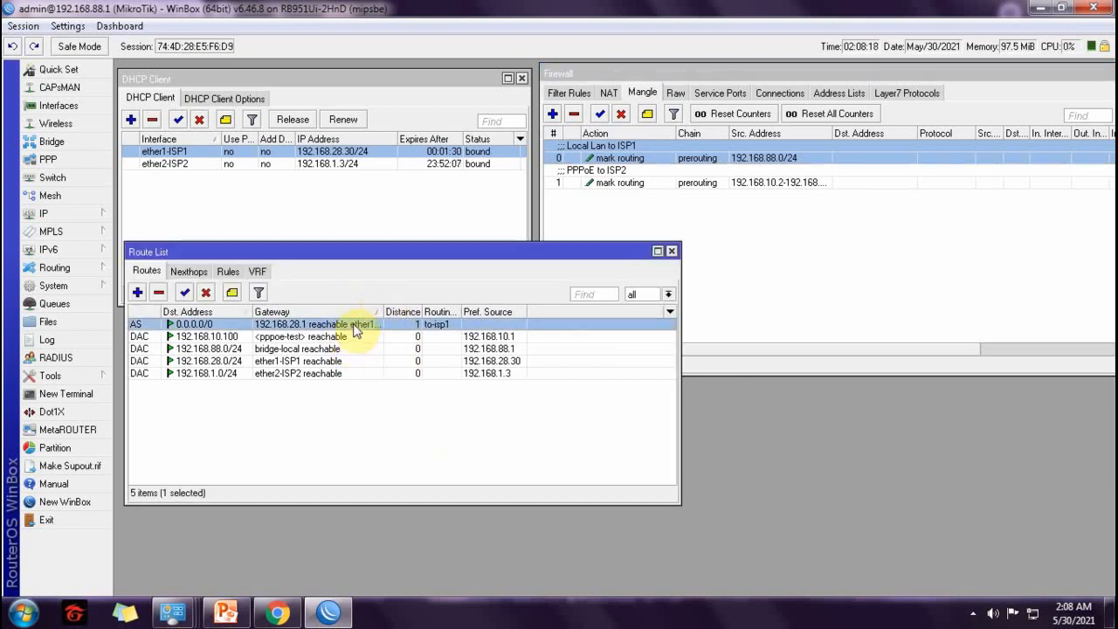
pyautogui.doubleClick(354, 330)
pyautogui.click(828, 260)
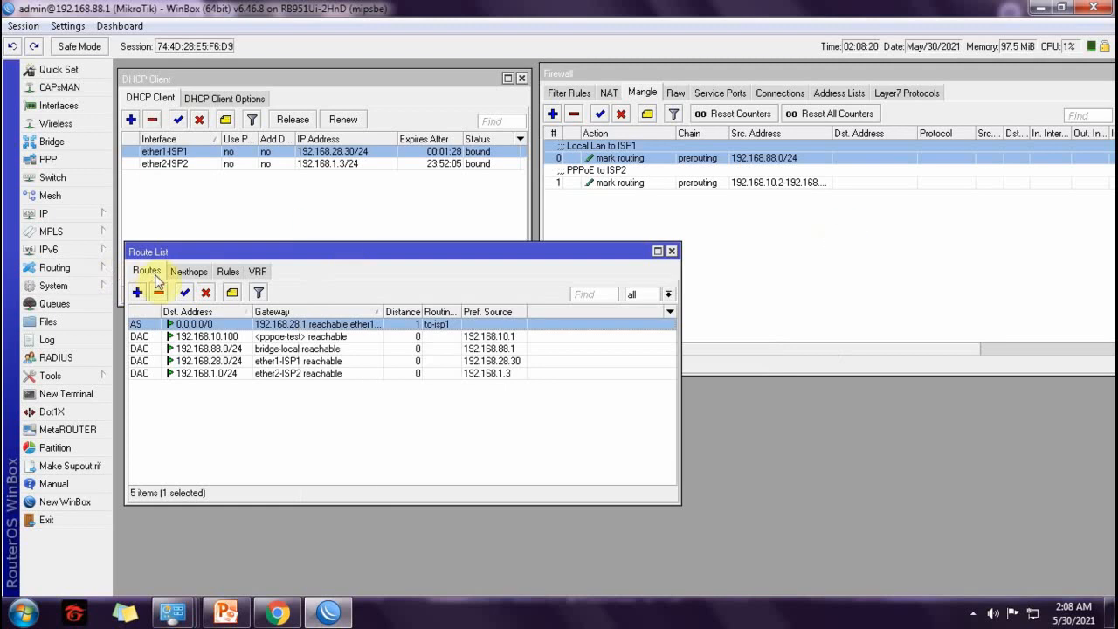
# Add a default route for 0.0.0.0/0 with gateway 192.168.28.1, leaving the routing mark and distance unset.
pyautogui.click(137, 292)
pyautogui.click(407, 286)
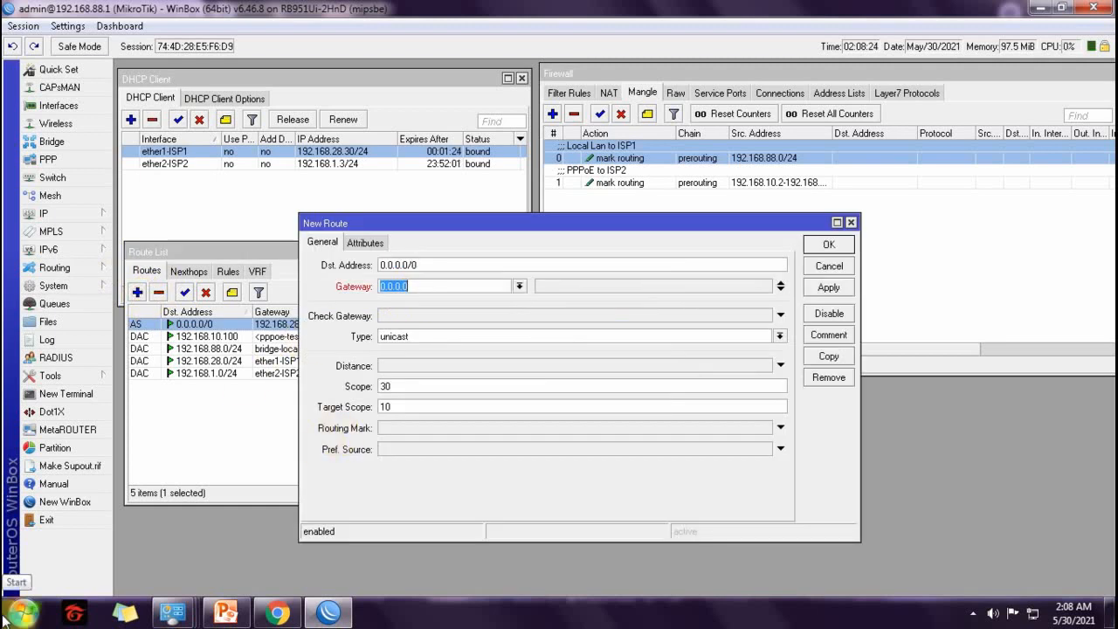
pyautogui.write('192.168')
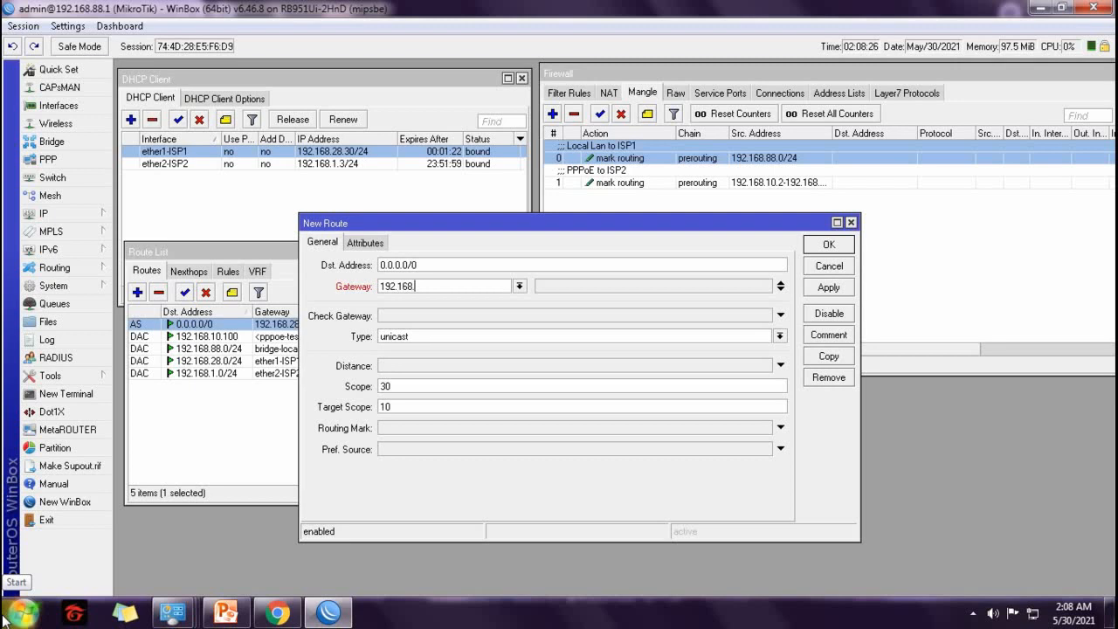
pyautogui.write('.28.1')
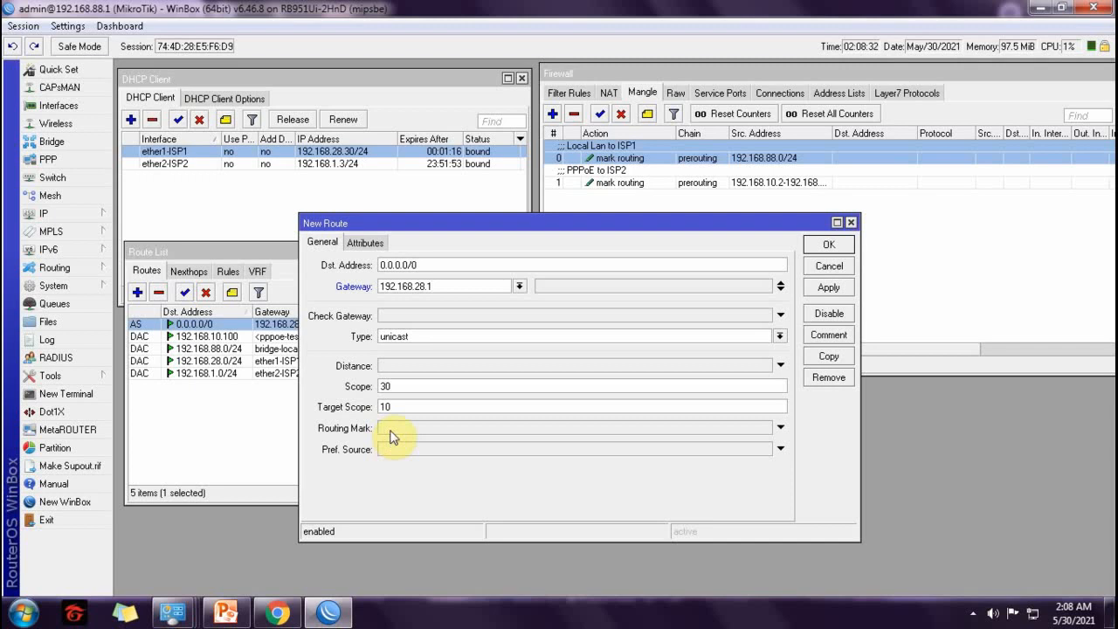
pyautogui.click(826, 244)
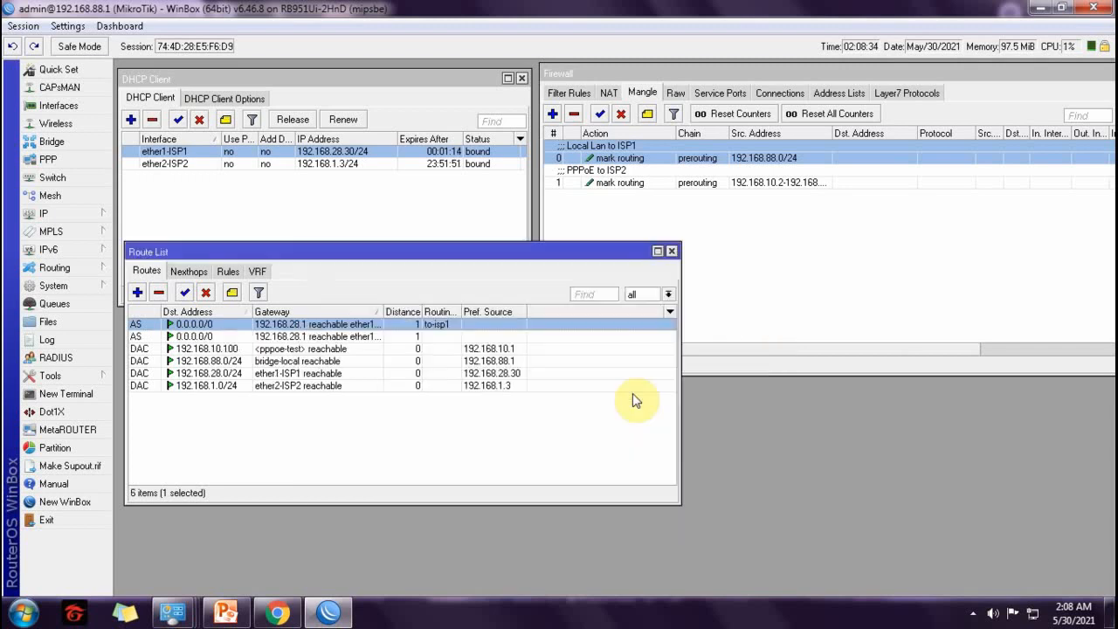
# Widen the route list's gateway column to show the full gateway entries, leaving no route selected.
pyautogui.click(330, 336)
pyautogui.moveTo(384, 303); pyautogui.dragTo(418, 302)
pyautogui.click(385, 444)
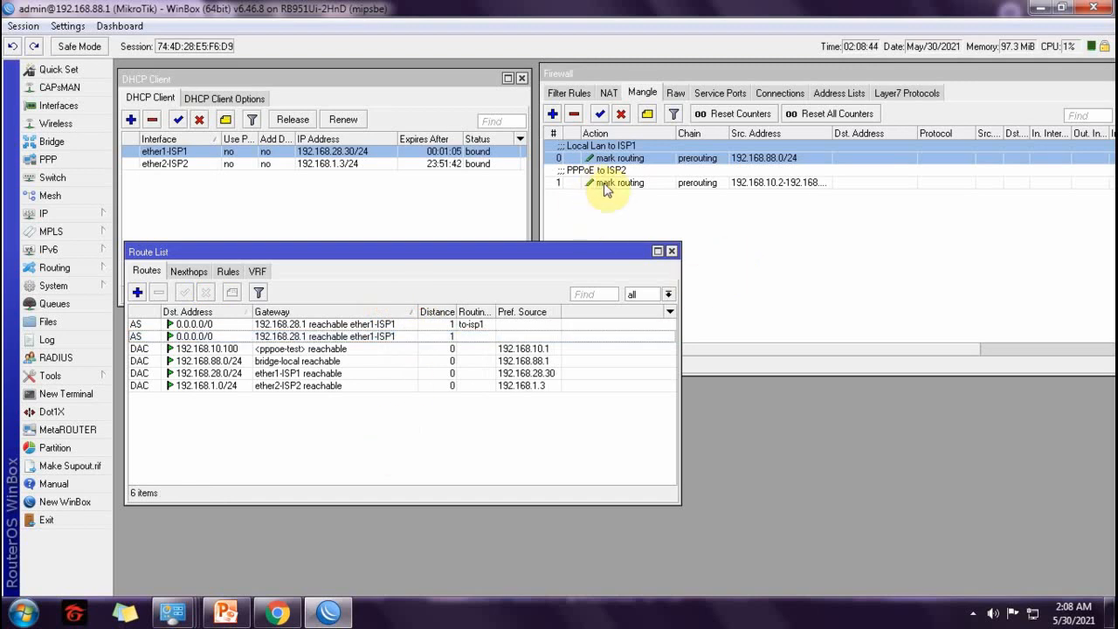
# Create a new 0.0.0.0/0 route with gateway 192.168.1.1, gateway check ping and routing mark to-isp2.
pyautogui.click(137, 293)
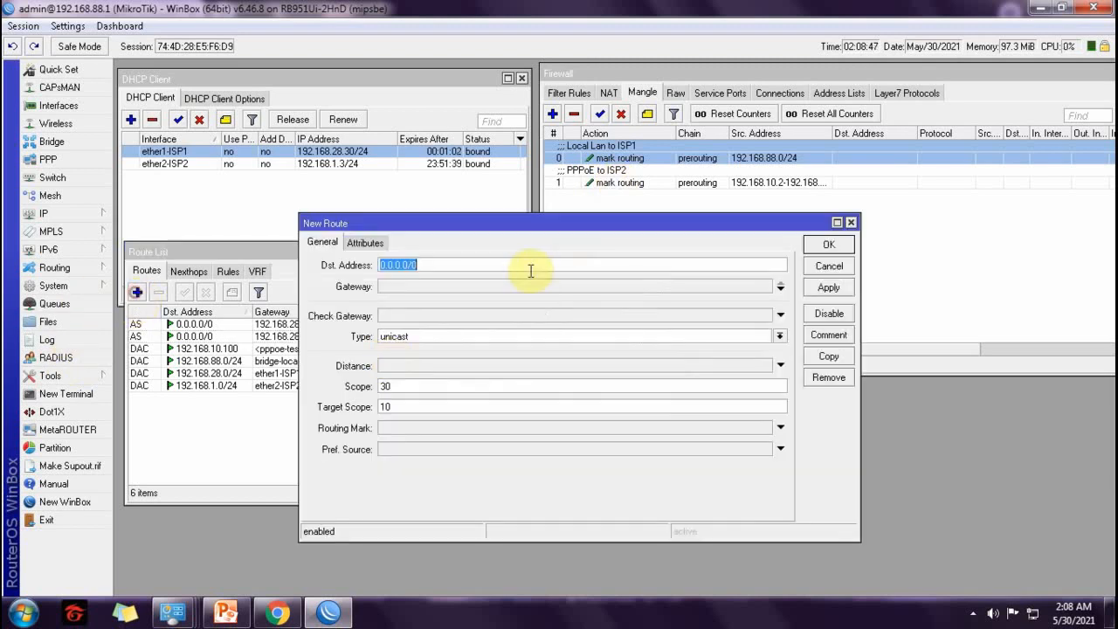
pyautogui.click(405, 287)
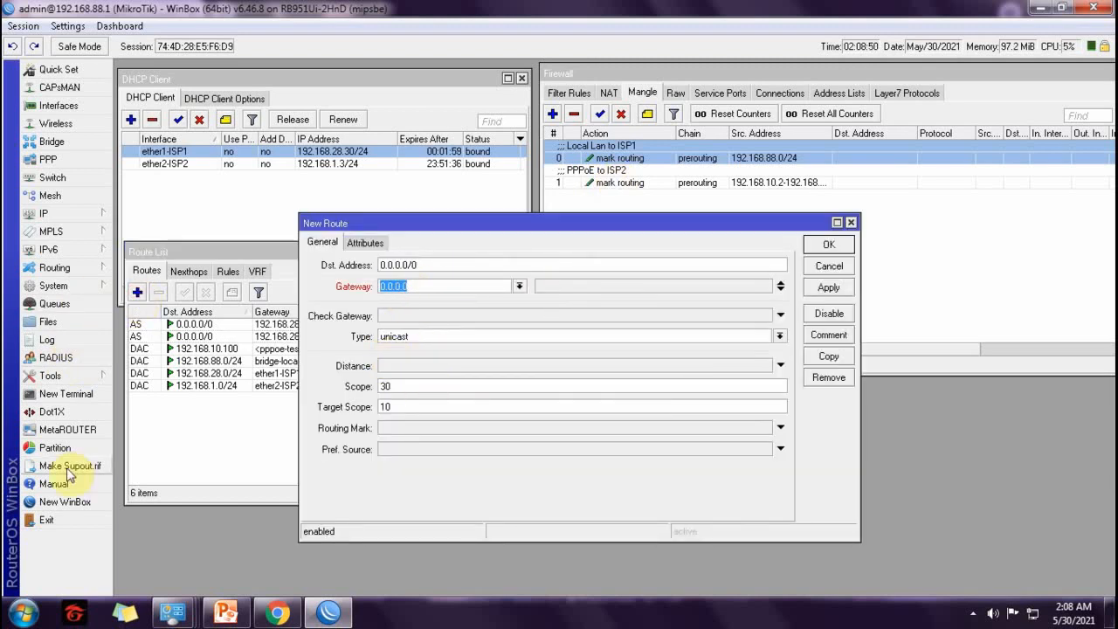
pyautogui.write('192.168.1.1')
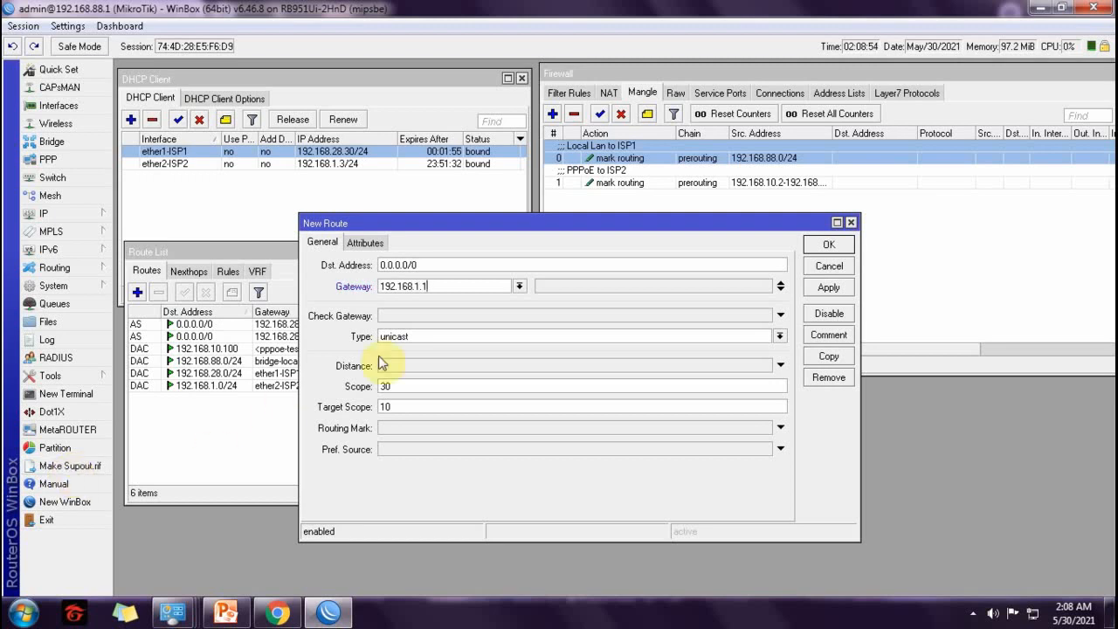
pyautogui.click(414, 315)
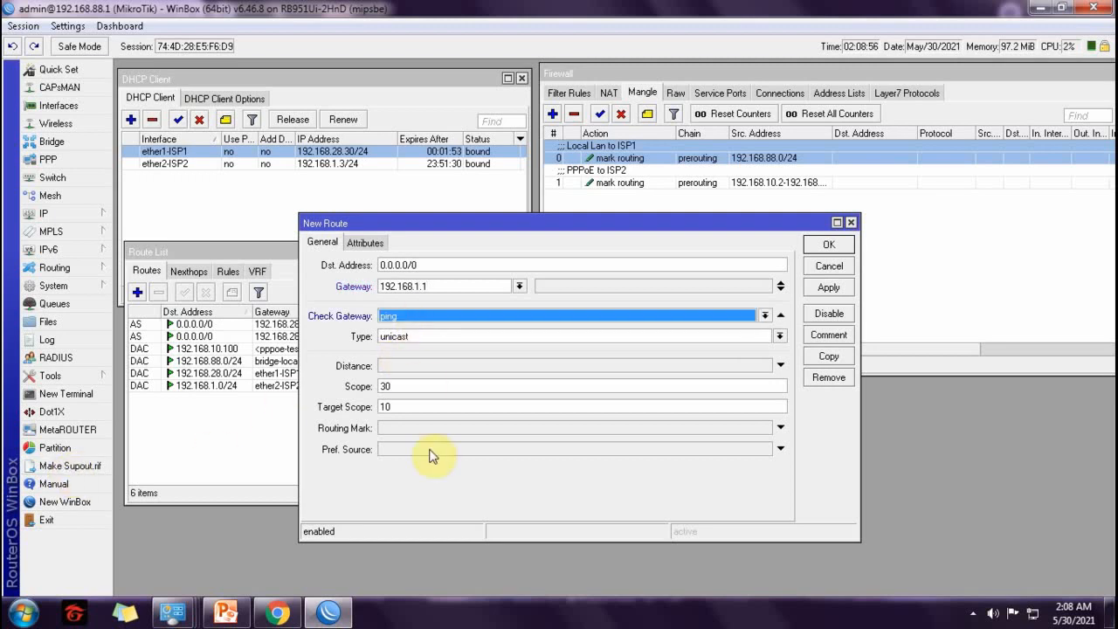
pyautogui.click(419, 427)
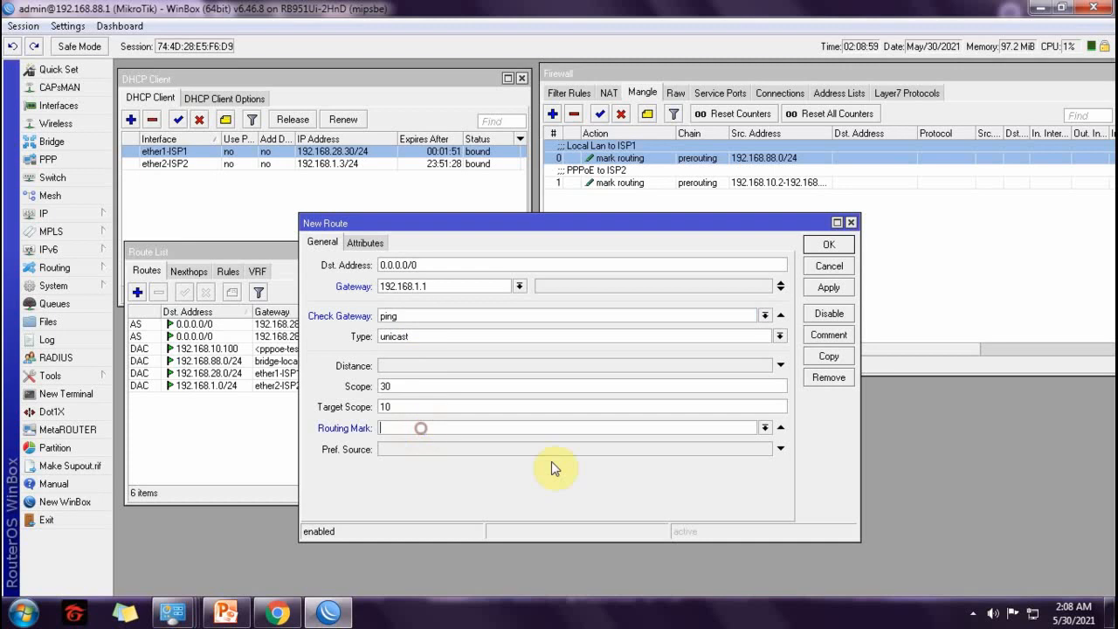
pyautogui.click(765, 428)
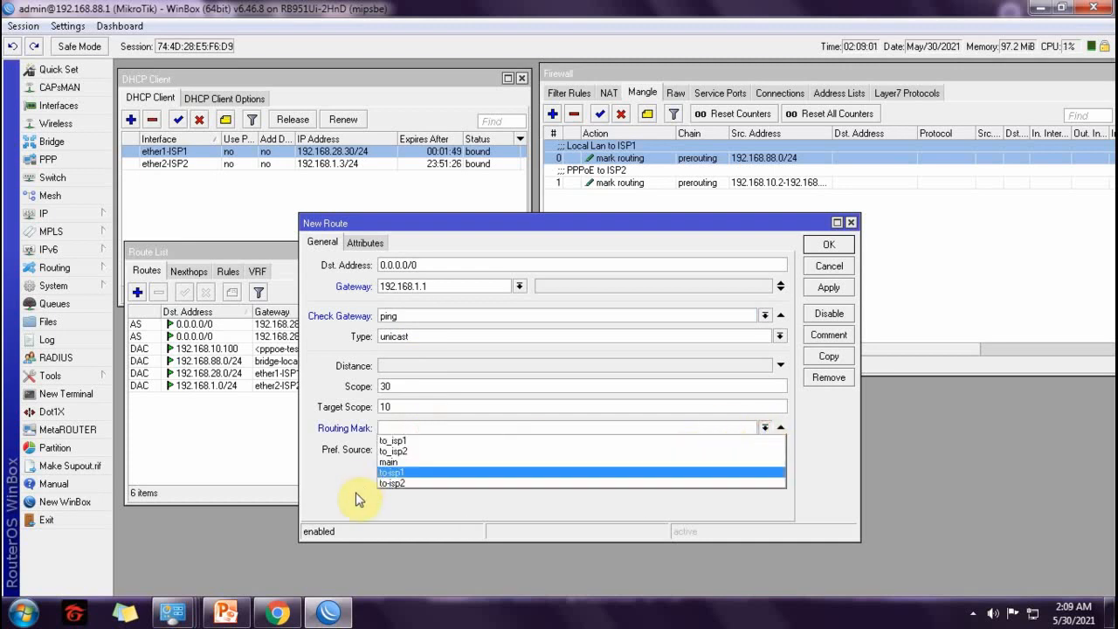
pyautogui.click(395, 483)
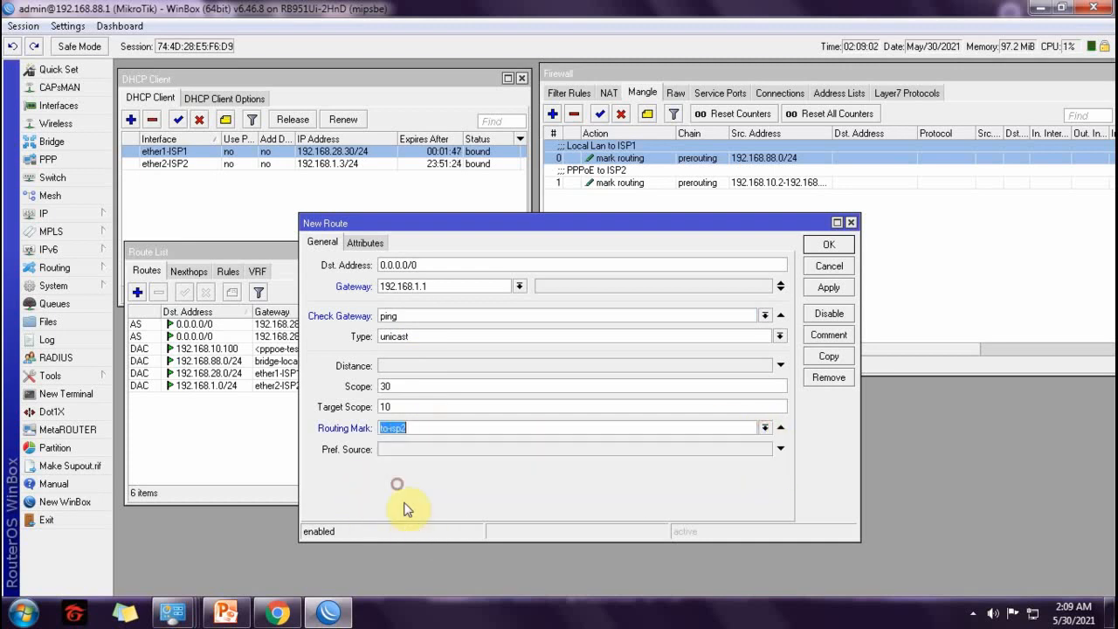
pyautogui.click(765, 432)
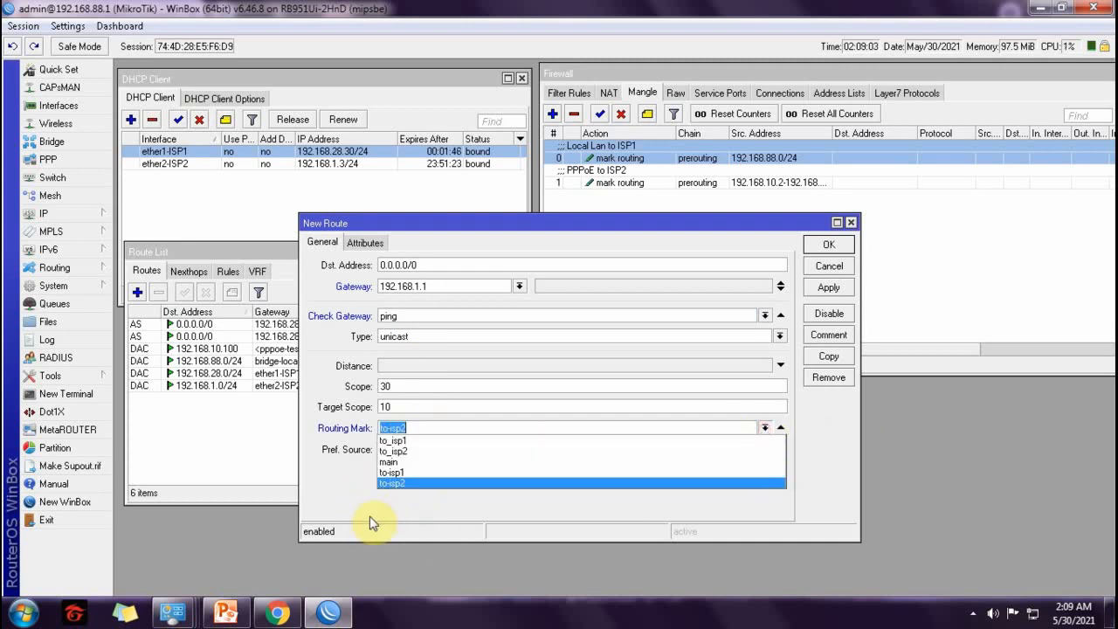
pyautogui.click(402, 484)
# Compare the routing mark with the PPPoE to ISP2 mangle rule's action, keep to-isp2, and save the ISP2 route.
pyautogui.doubleClick(734, 182)
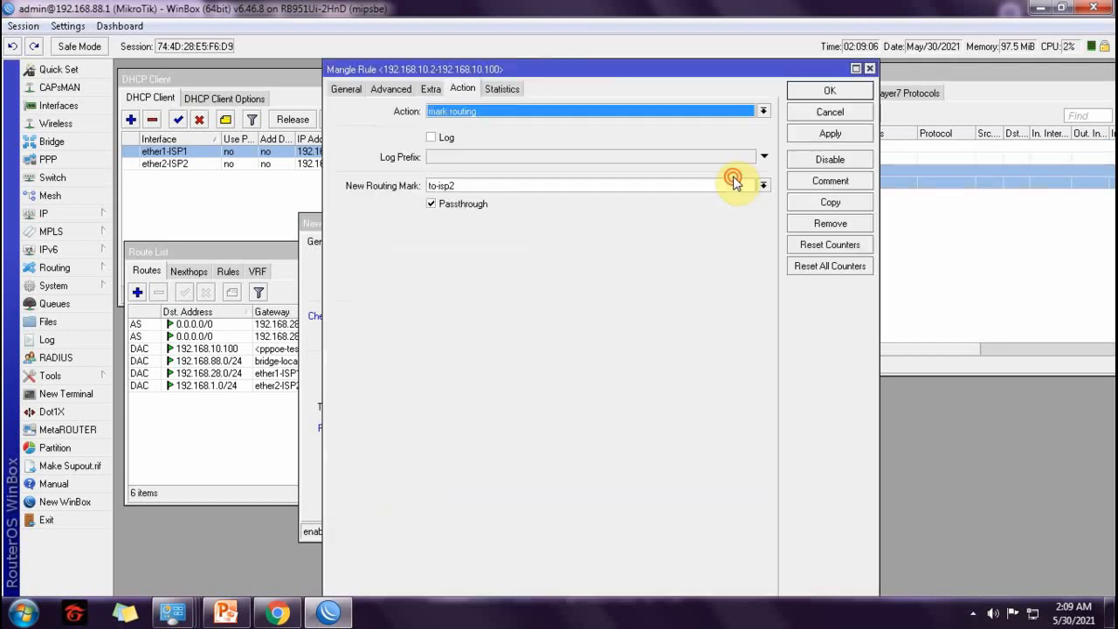
pyautogui.click(437, 185)
pyautogui.click(825, 94)
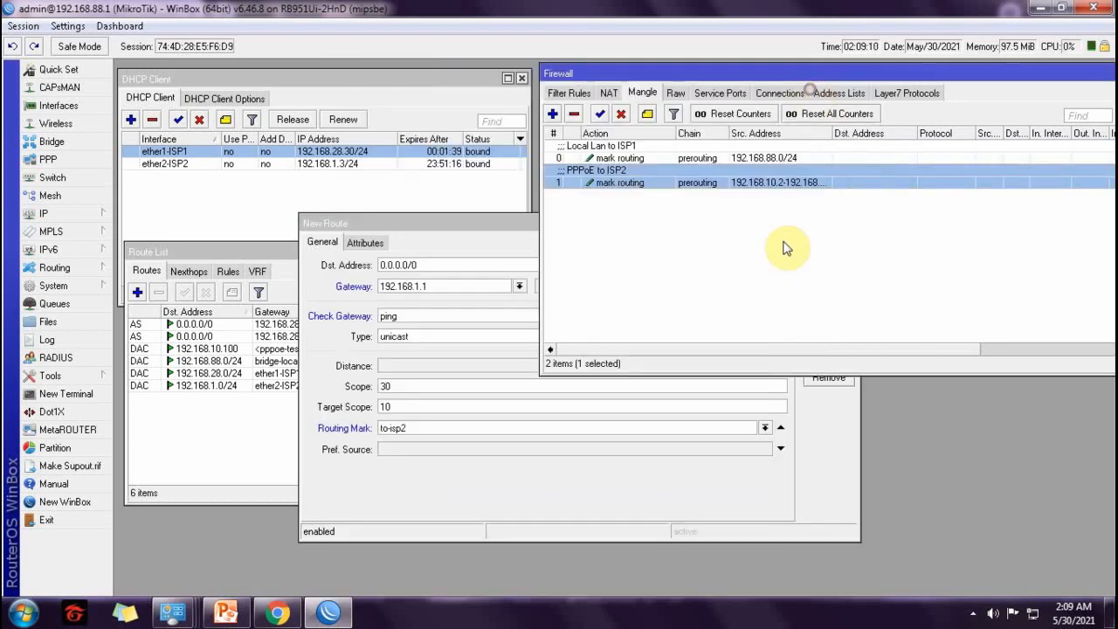
pyautogui.click(643, 474)
pyautogui.click(764, 428)
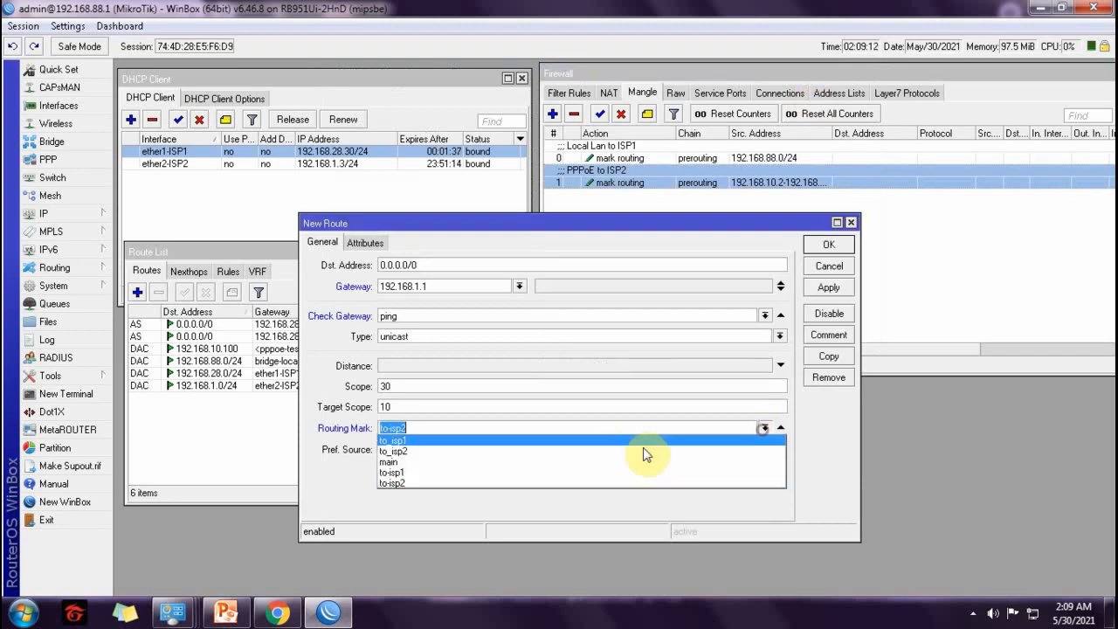
pyautogui.click(409, 484)
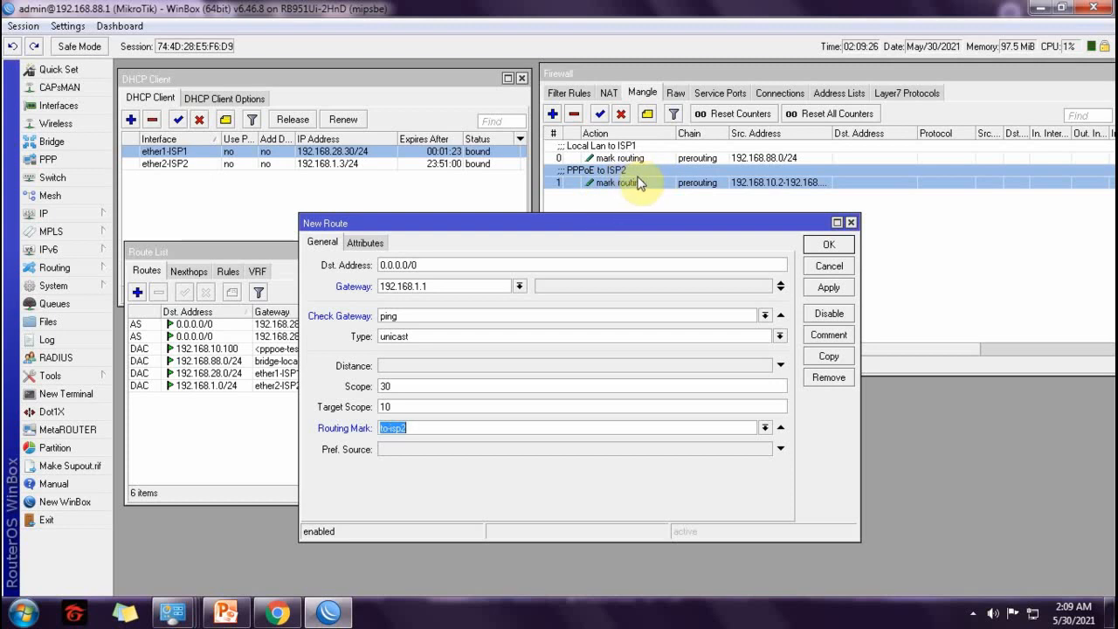
pyautogui.click(818, 293)
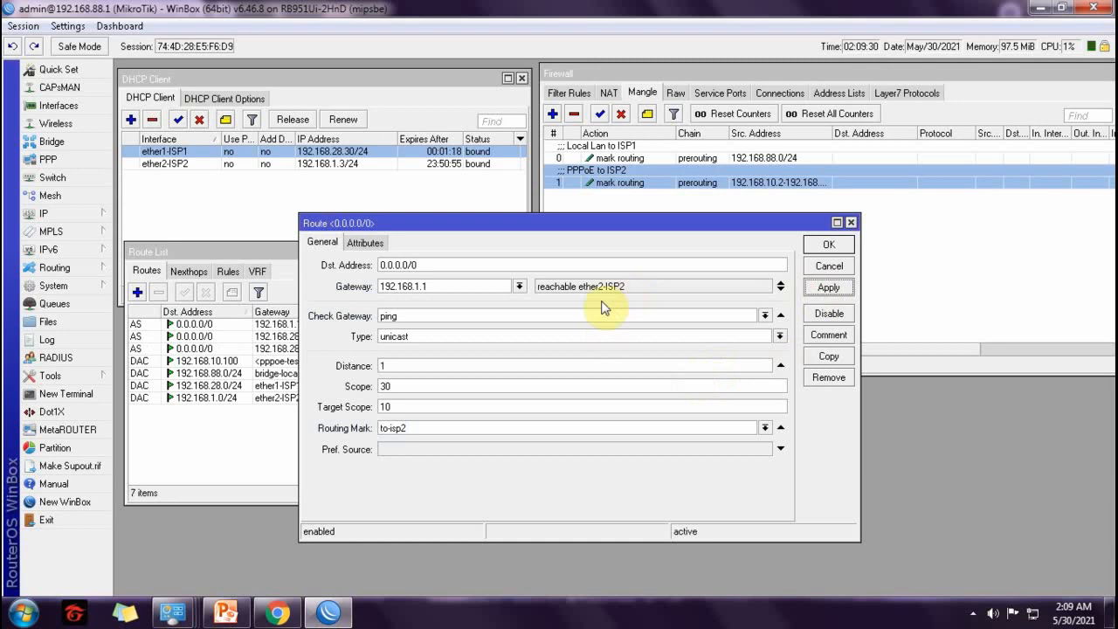
pyautogui.click(826, 246)
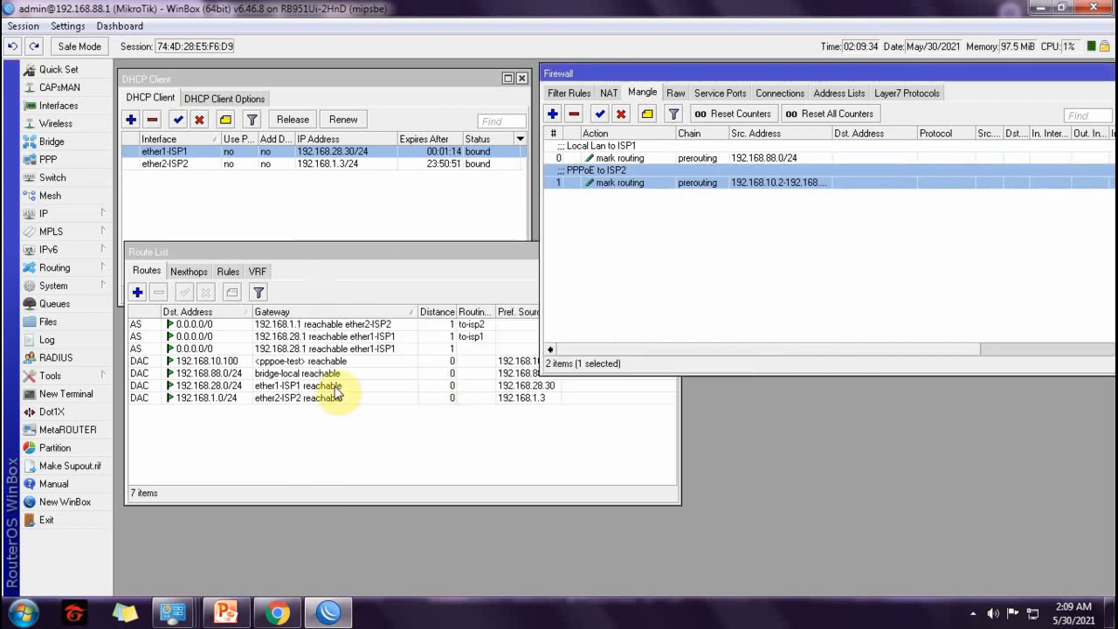
pyautogui.click(337, 446)
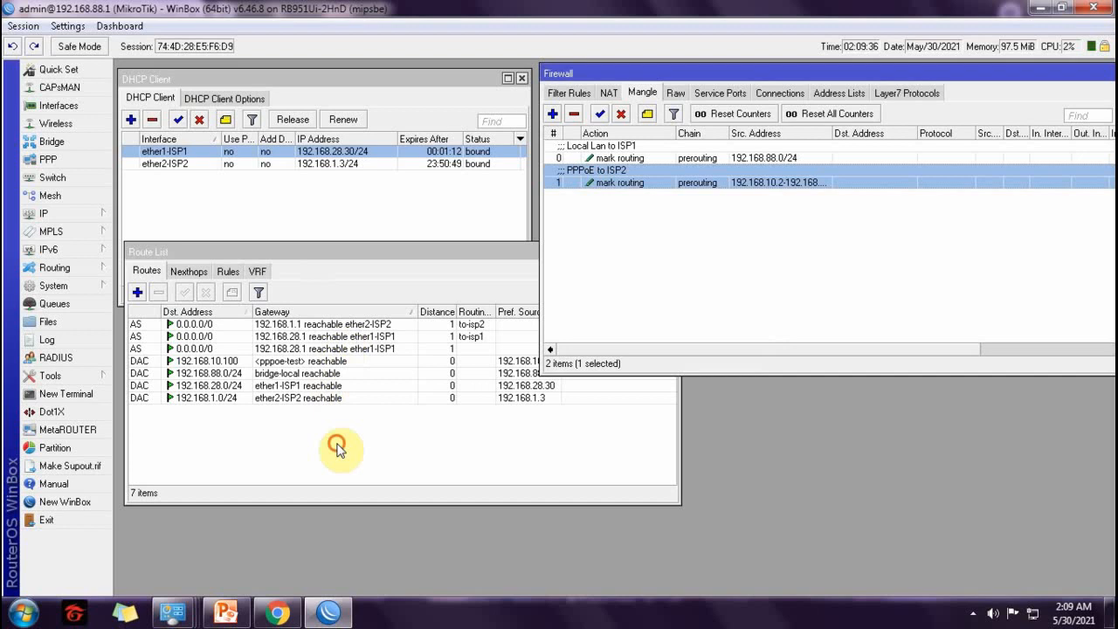
# Add an unmarked 0.0.0.0/0 backup route with gateway 192.168.1.1 and distance 2.
pyautogui.click(137, 291)
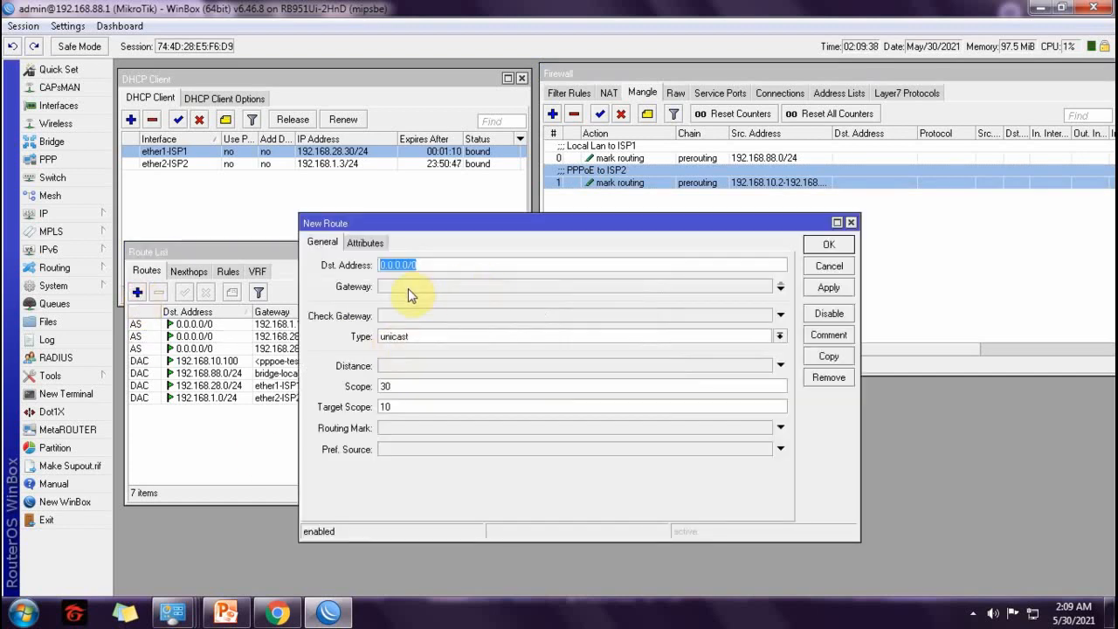
pyautogui.click(408, 287)
pyautogui.write('192')
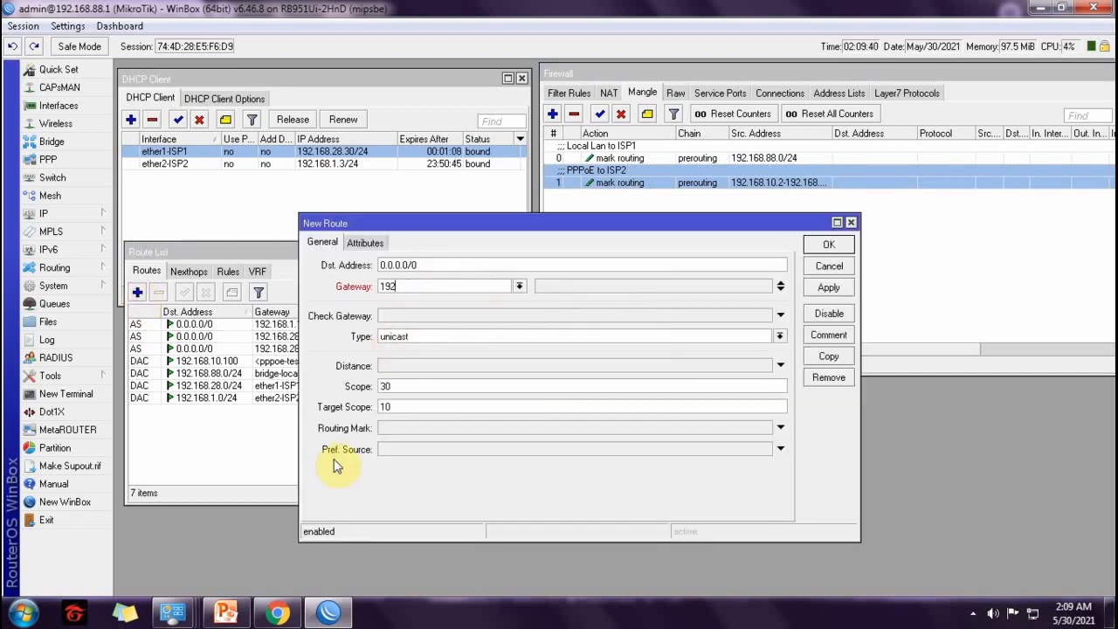
pyautogui.write('.168.1.1')
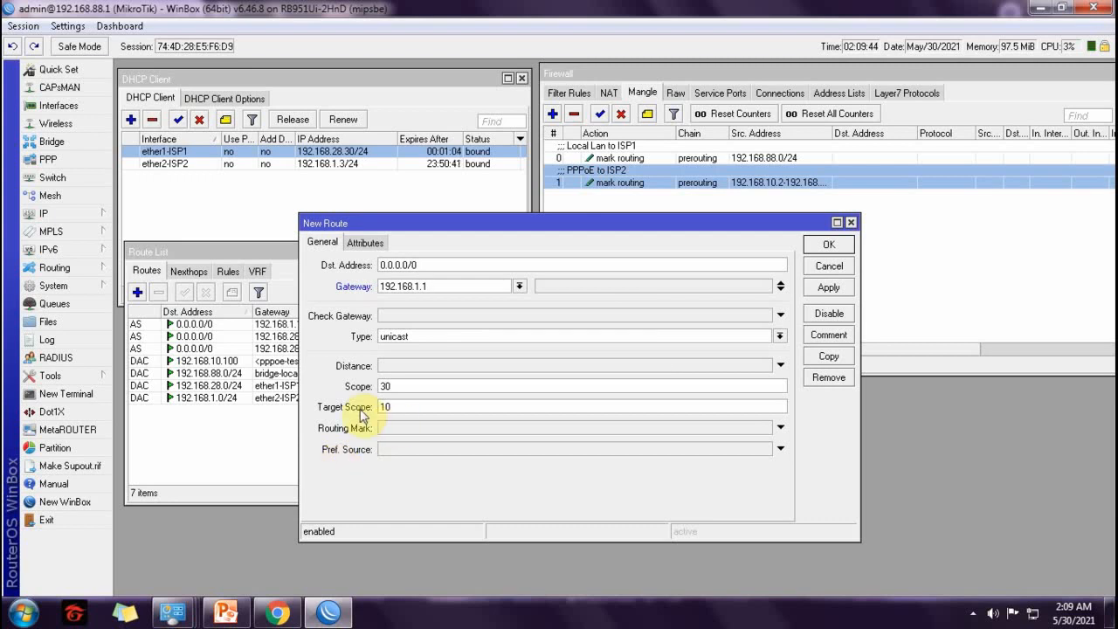
pyautogui.click(399, 367)
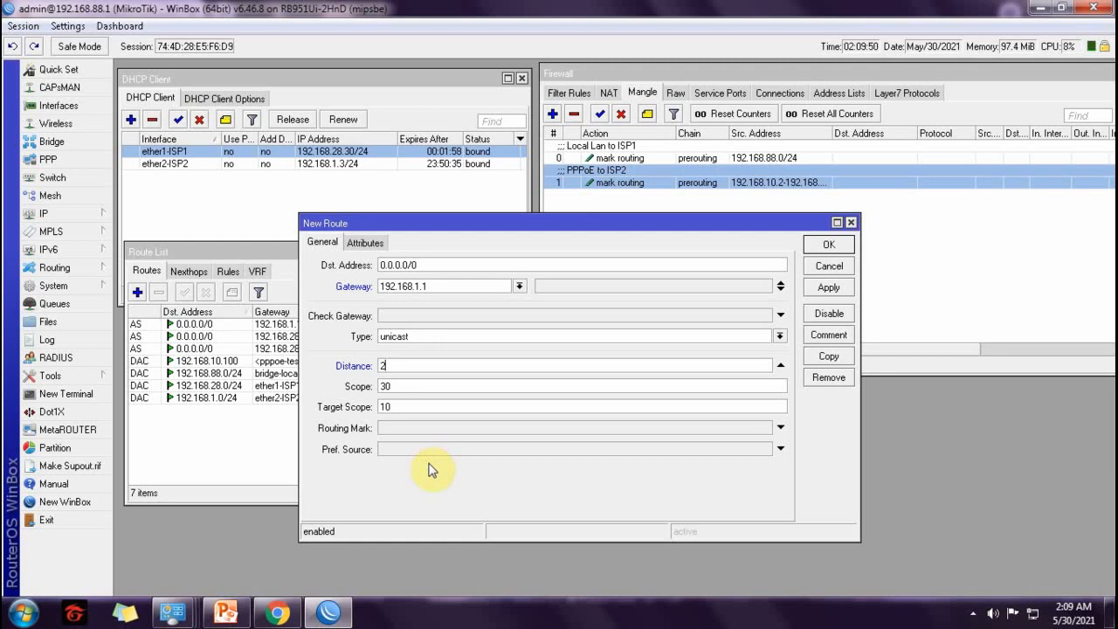
pyautogui.click(829, 287)
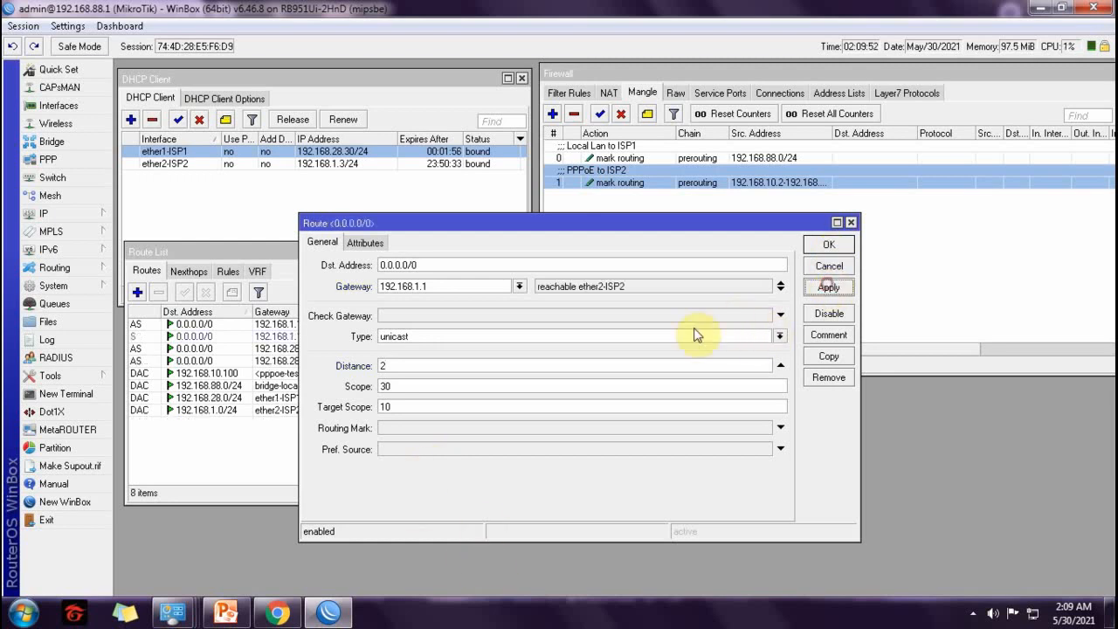
pyautogui.click(827, 246)
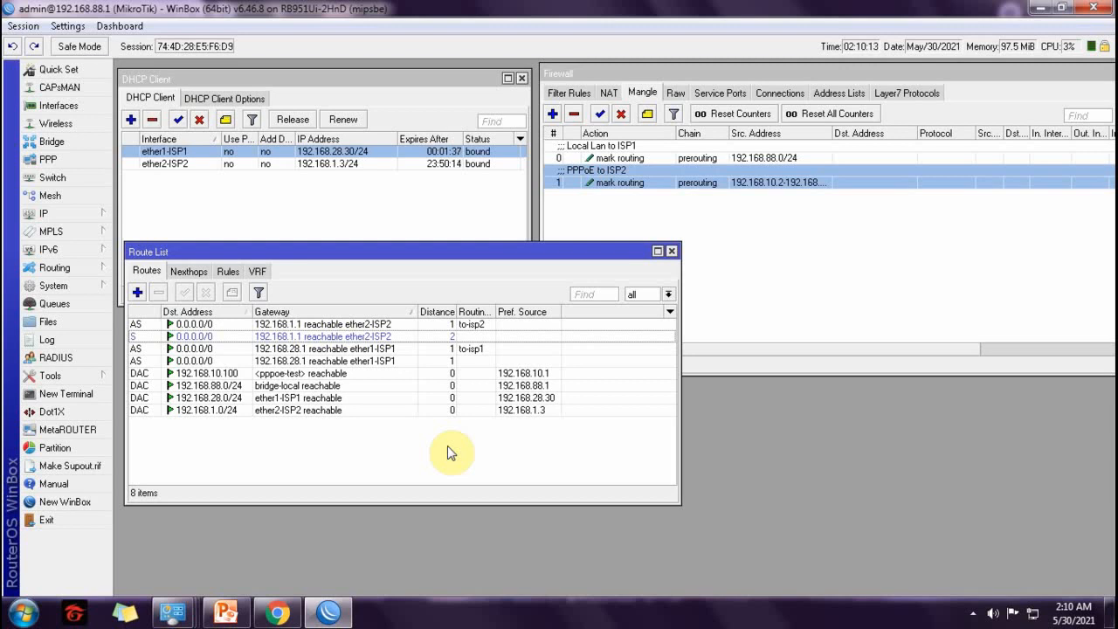
# Switch to the PowerPoint outline, highlight the "Test the configuration" bullet, and return to WinBox.
pyautogui.click(225, 612)
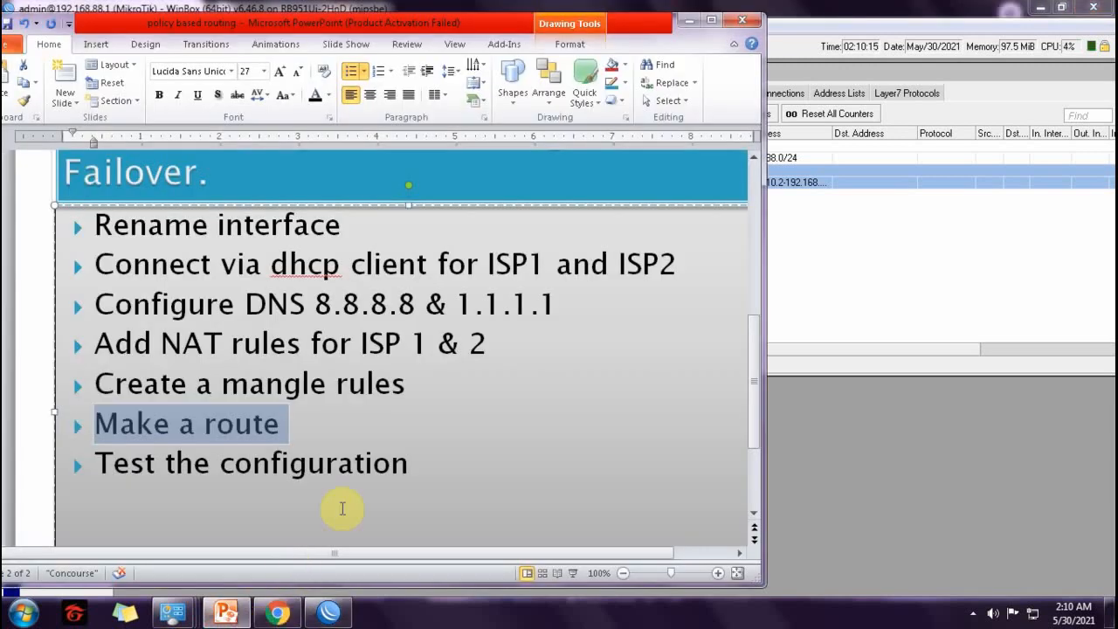
pyautogui.click(342, 508)
pyautogui.moveTo(94, 462); pyautogui.dragTo(361, 467)
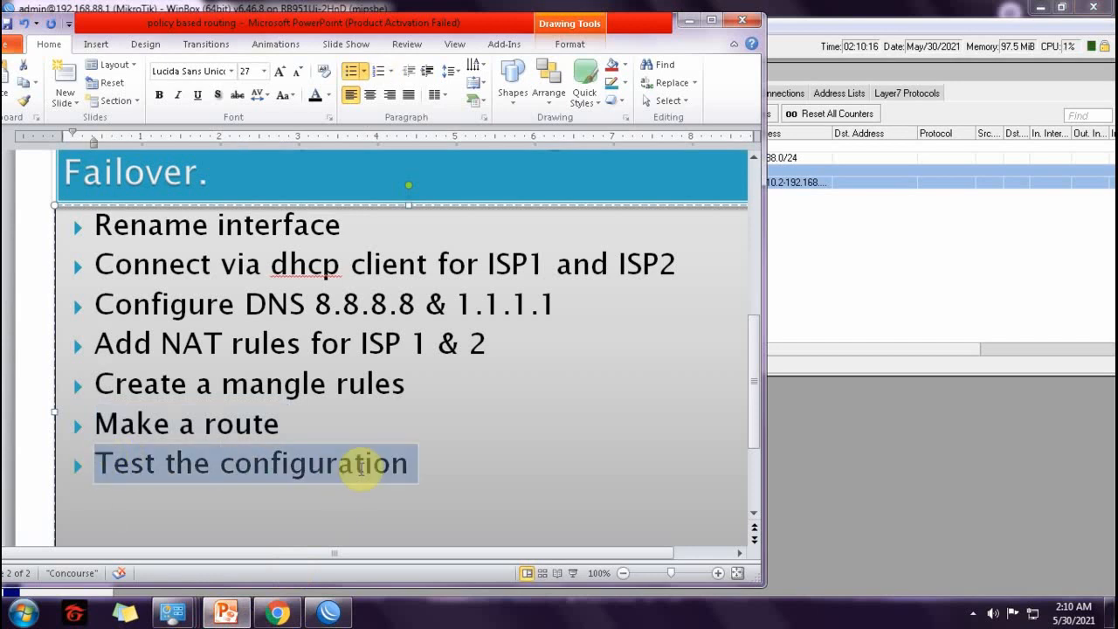
pyautogui.click(688, 19)
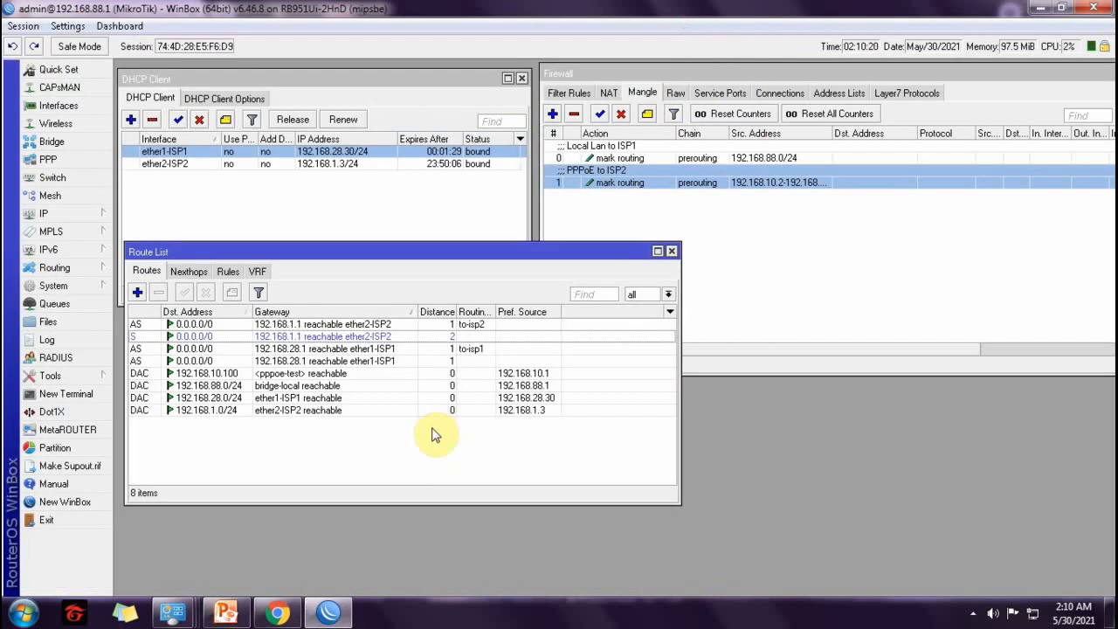
# Switch to the Network and Sharing Center, move its window off the route list, and disable the PPPoE connection.
pyautogui.moveTo(179, 612)
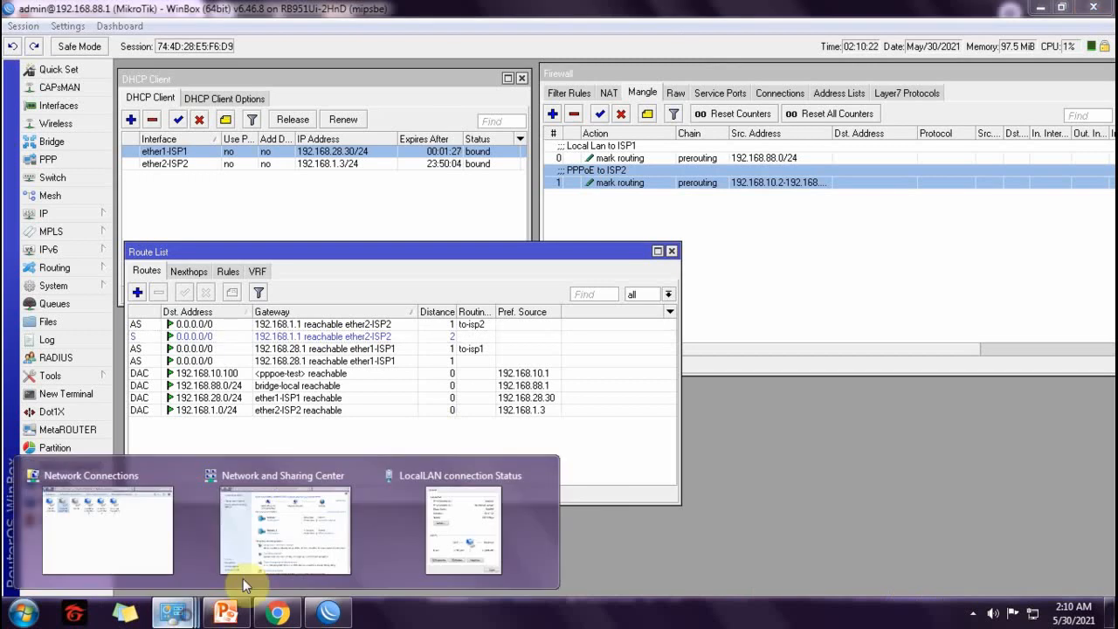
pyautogui.click(540, 476)
pyautogui.click(305, 537)
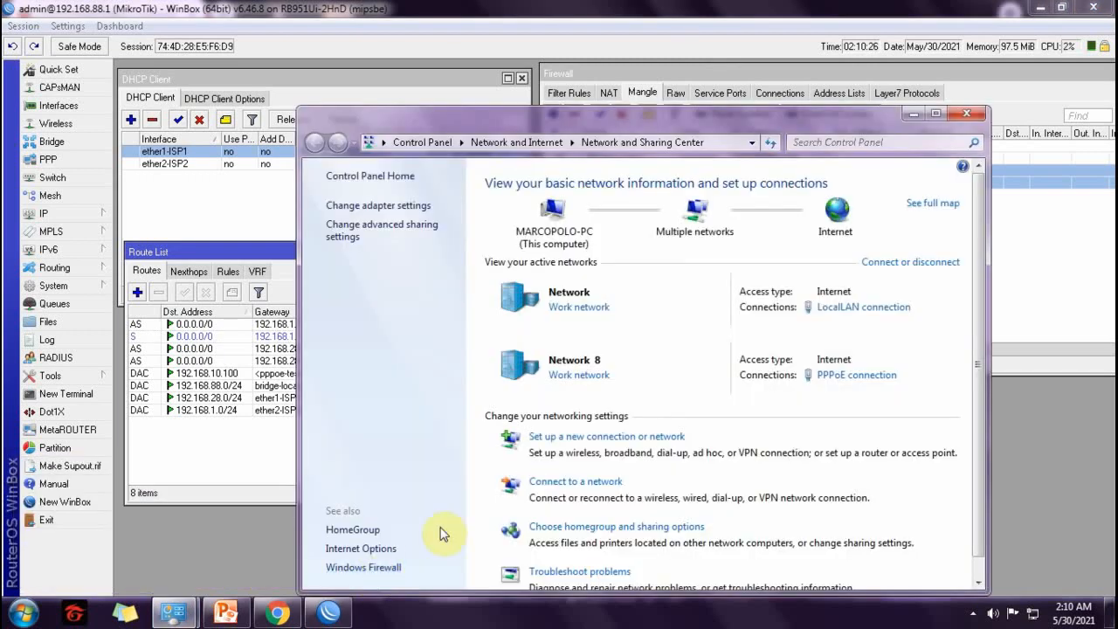
pyautogui.moveTo(635, 131); pyautogui.dragTo(738, 224)
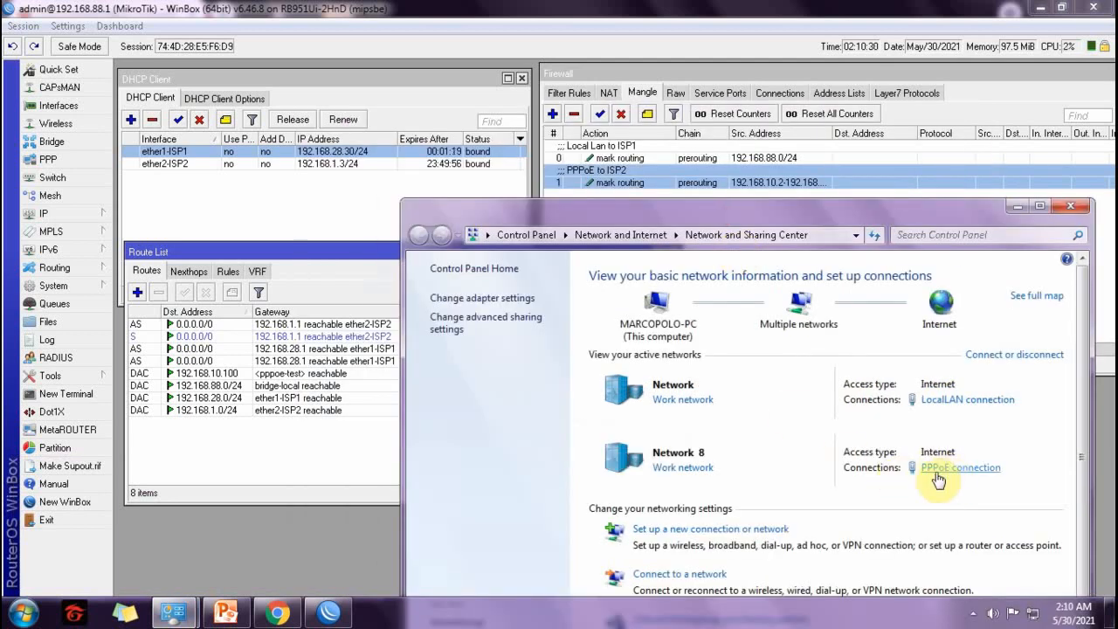
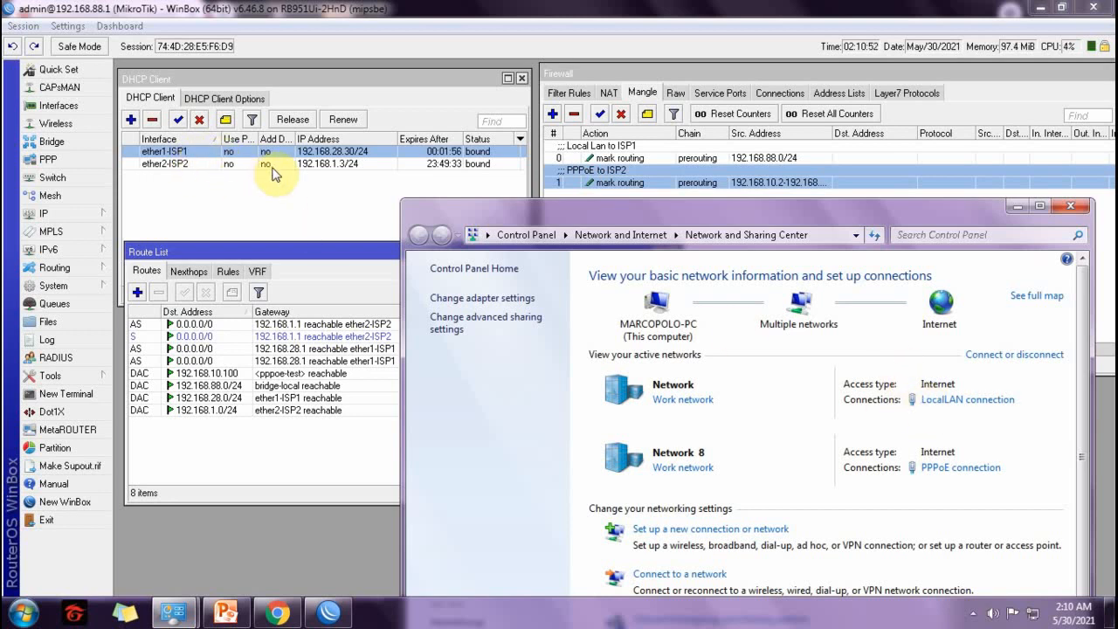
pyautogui.click(944, 469)
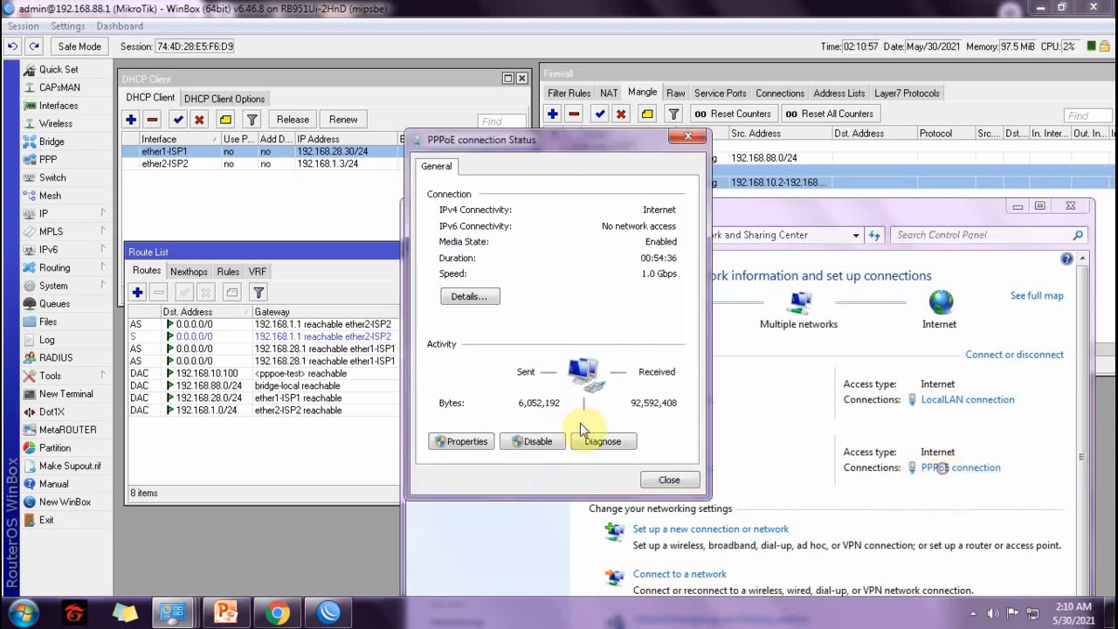
pyautogui.click(538, 442)
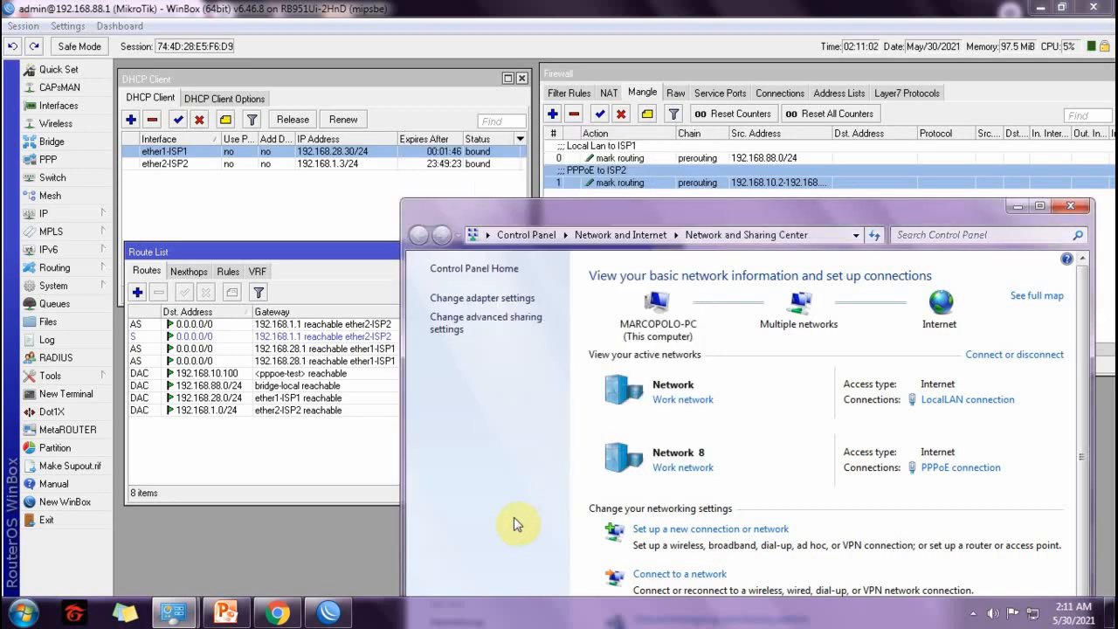
# Check the LocalLAN connection status, close it, and move the Network and Sharing Center window clear of the route distances.
pyautogui.click(944, 403)
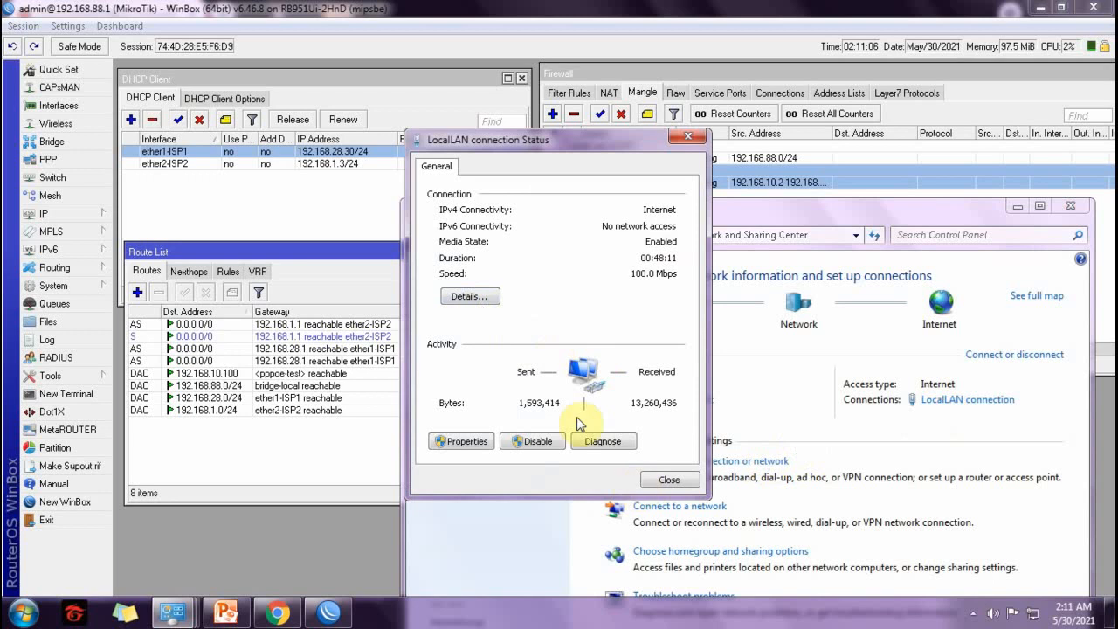
pyautogui.click(672, 480)
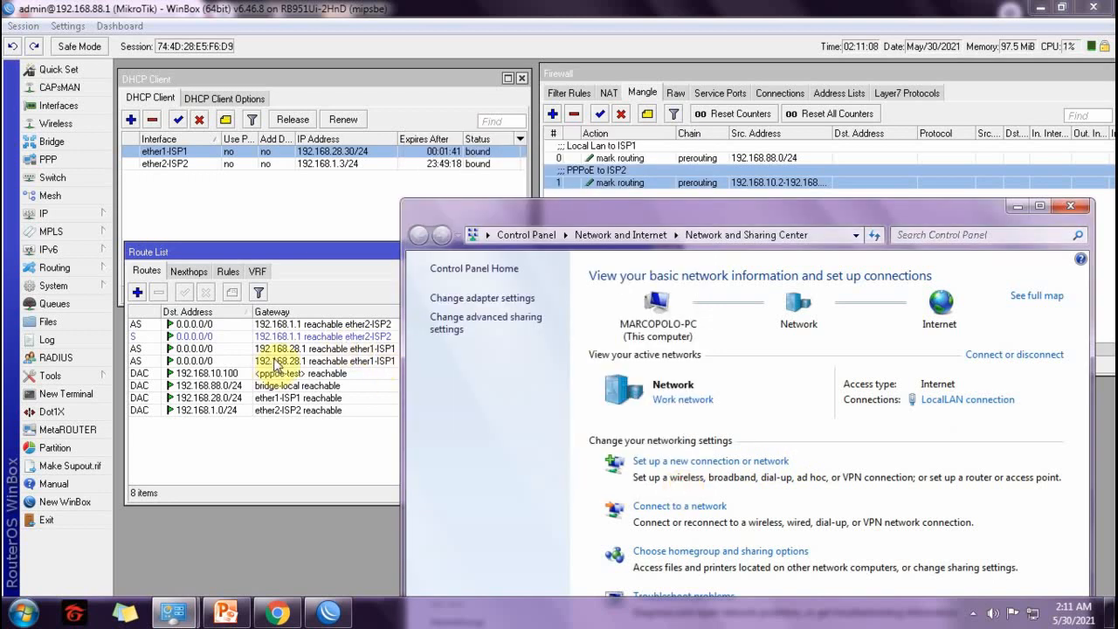
pyautogui.moveTo(708, 222); pyautogui.dragTo(701, 225)
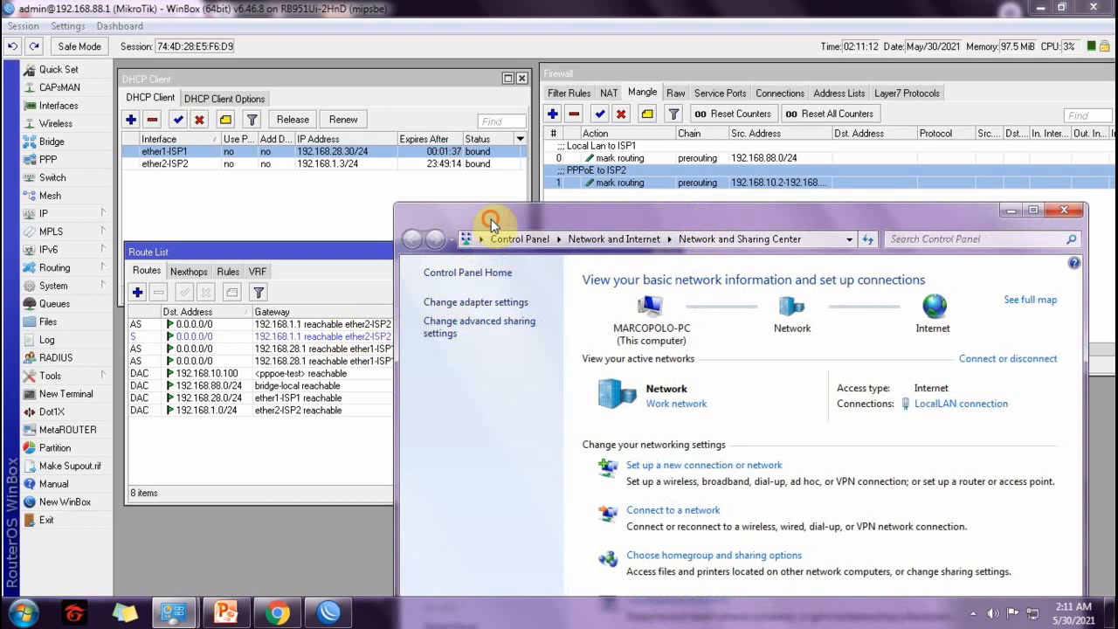
pyautogui.moveTo(491, 220); pyautogui.dragTo(561, 216)
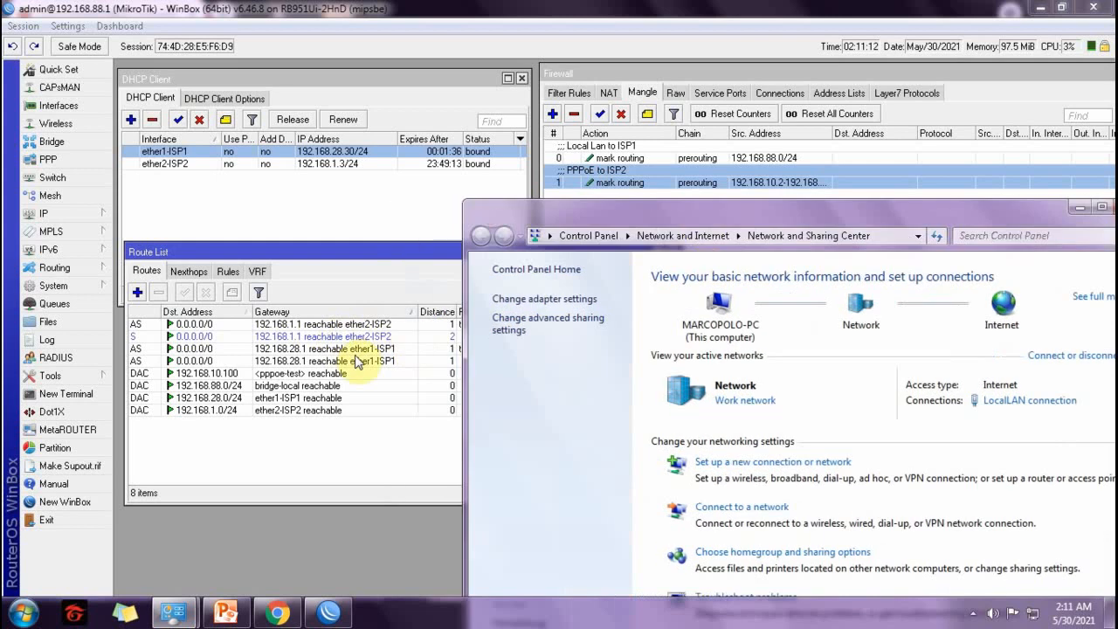
# Review the Local Lan to ISP1 mangle rule's routing mark and source address, and close the rule.
pyautogui.doubleClick(744, 159)
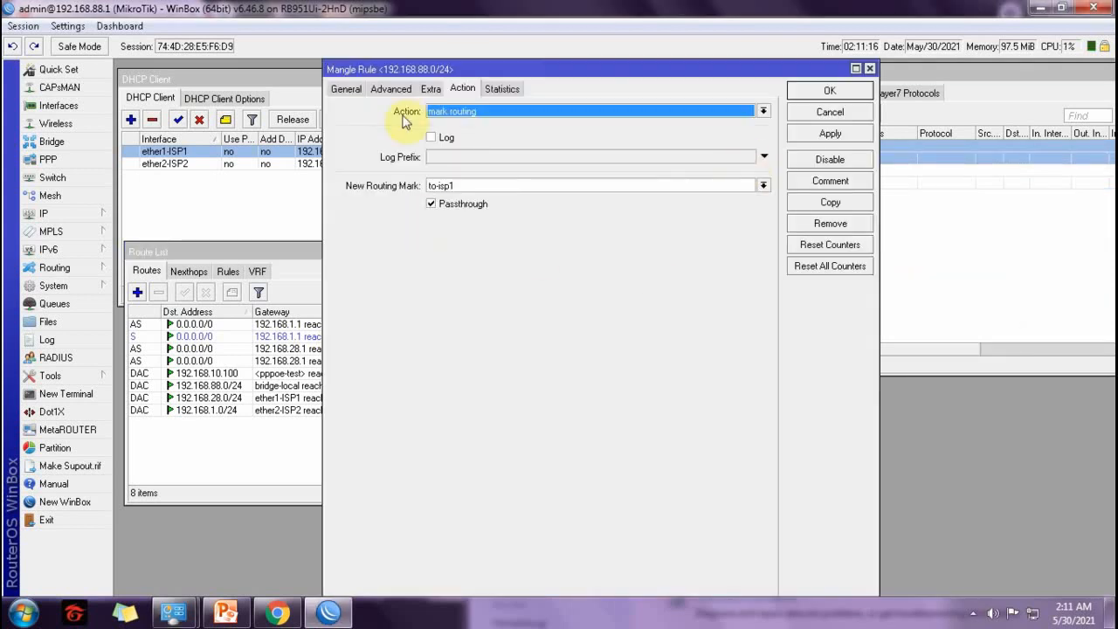
pyautogui.click(346, 89)
pyautogui.doubleClick(522, 132)
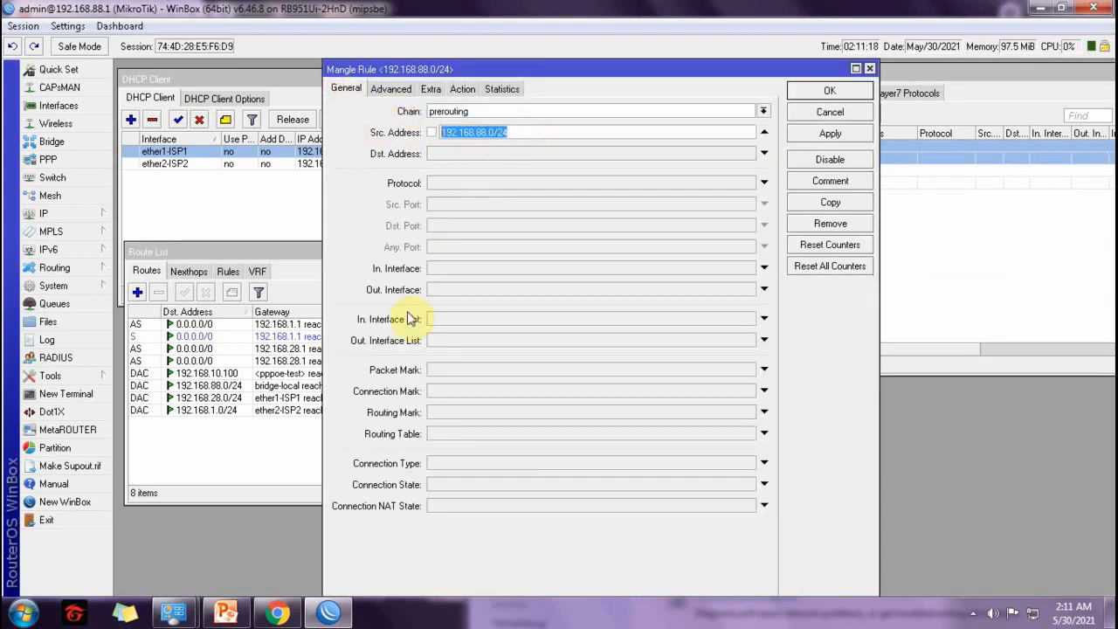
pyautogui.click(827, 91)
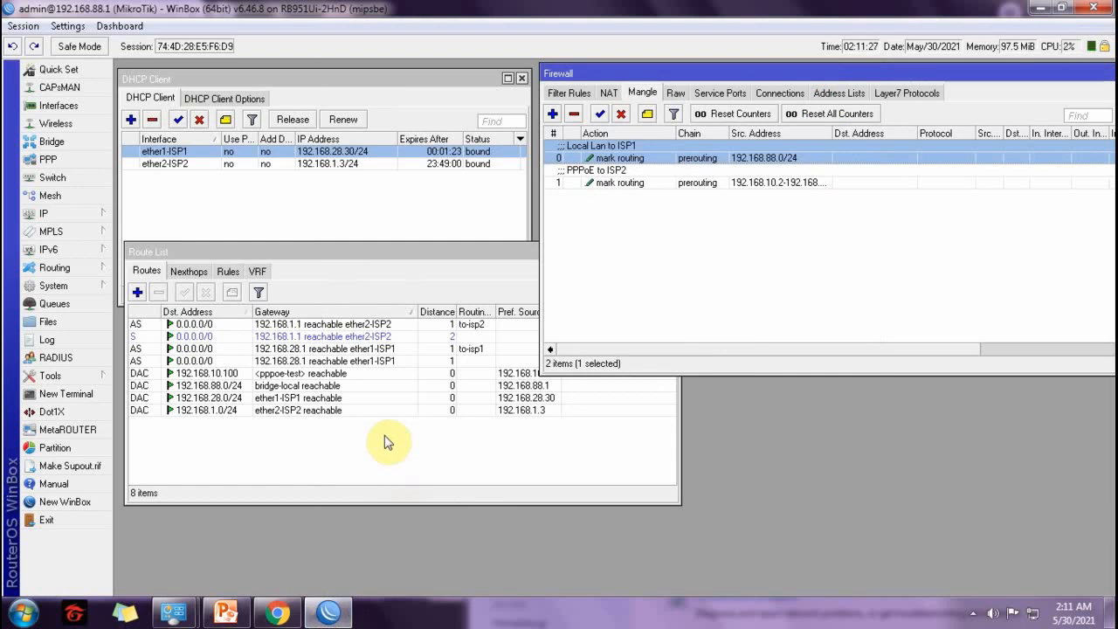
# Switch to PowerPoint, review the network diagram on the first slide, and minimize the presentation.
pyautogui.click(226, 613)
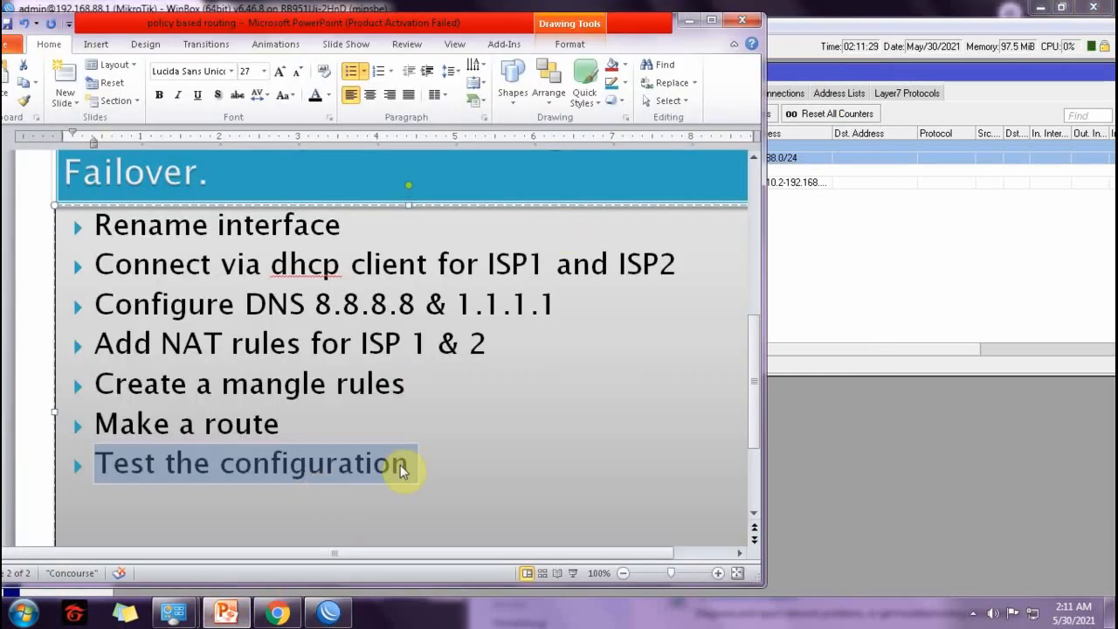
pyautogui.scroll(5, 564, 444)
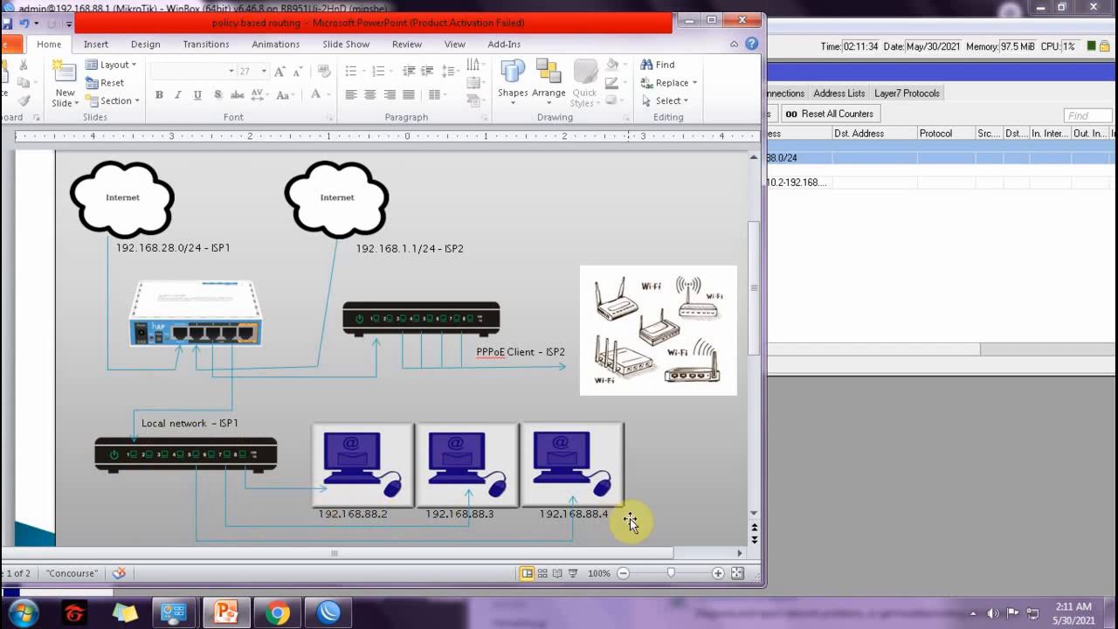
pyautogui.click(690, 20)
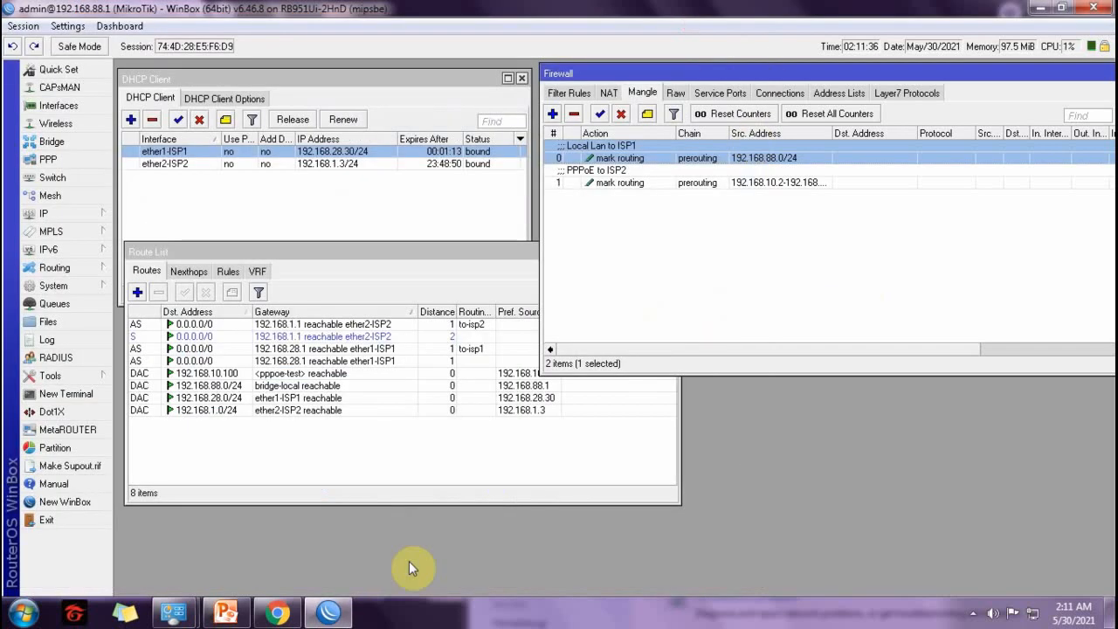
# Bring back the Network and Sharing Center and reposition its window so the connection information is fully in view.
pyautogui.moveTo(173, 611)
pyautogui.click(238, 556)
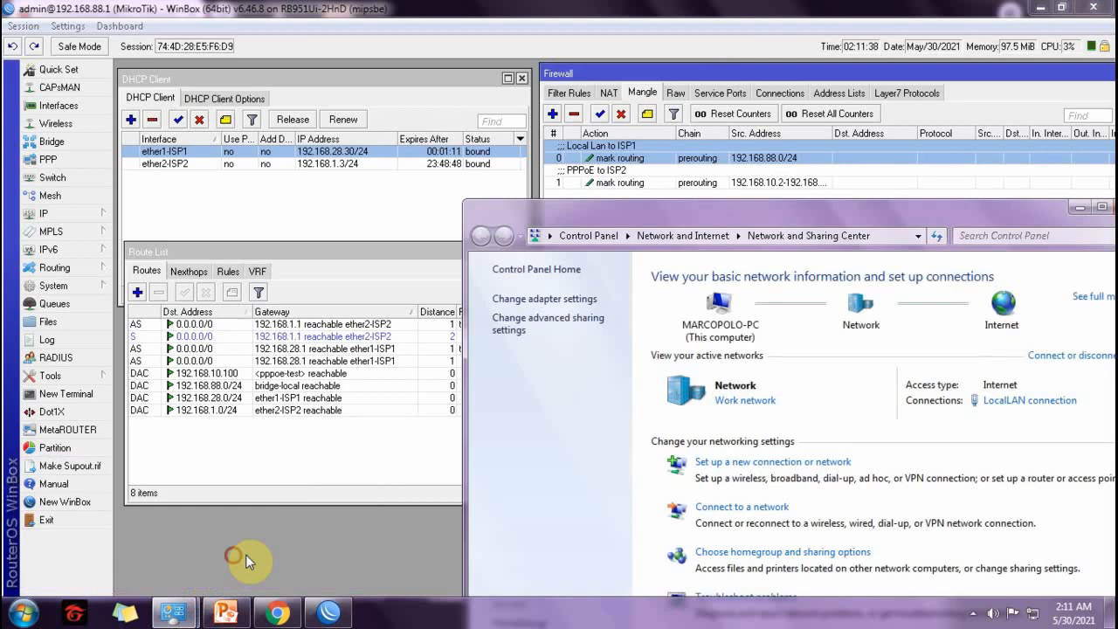
pyautogui.moveTo(845, 214); pyautogui.dragTo(612, 201)
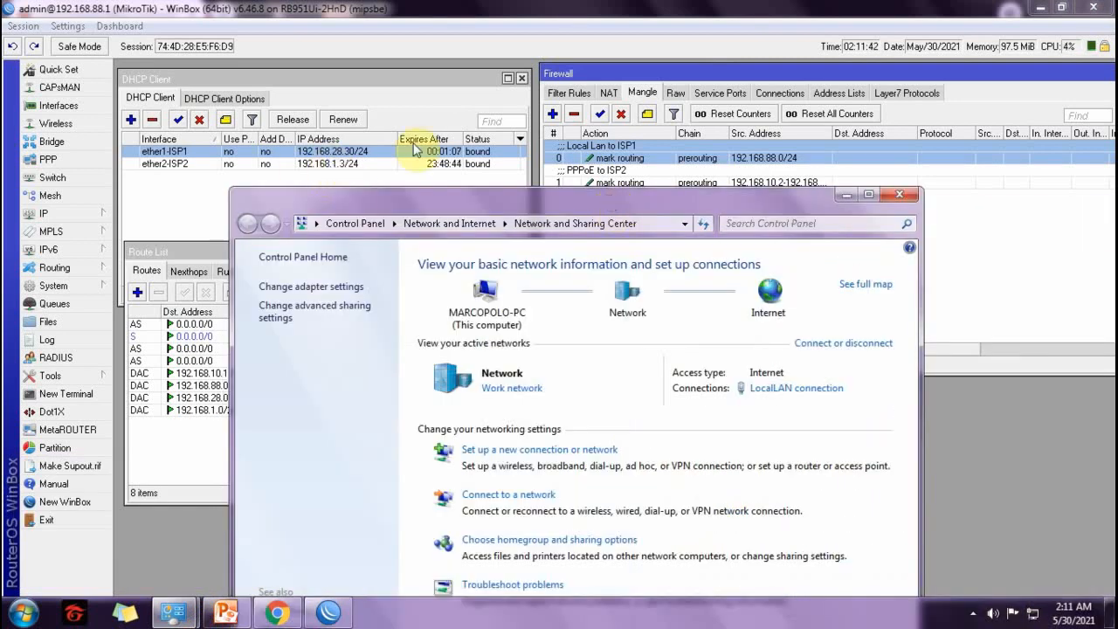
# Switch to Chrome and open YouTube in a new tab to test browsing over the LocalLAN connection.
pyautogui.moveTo(291, 620)
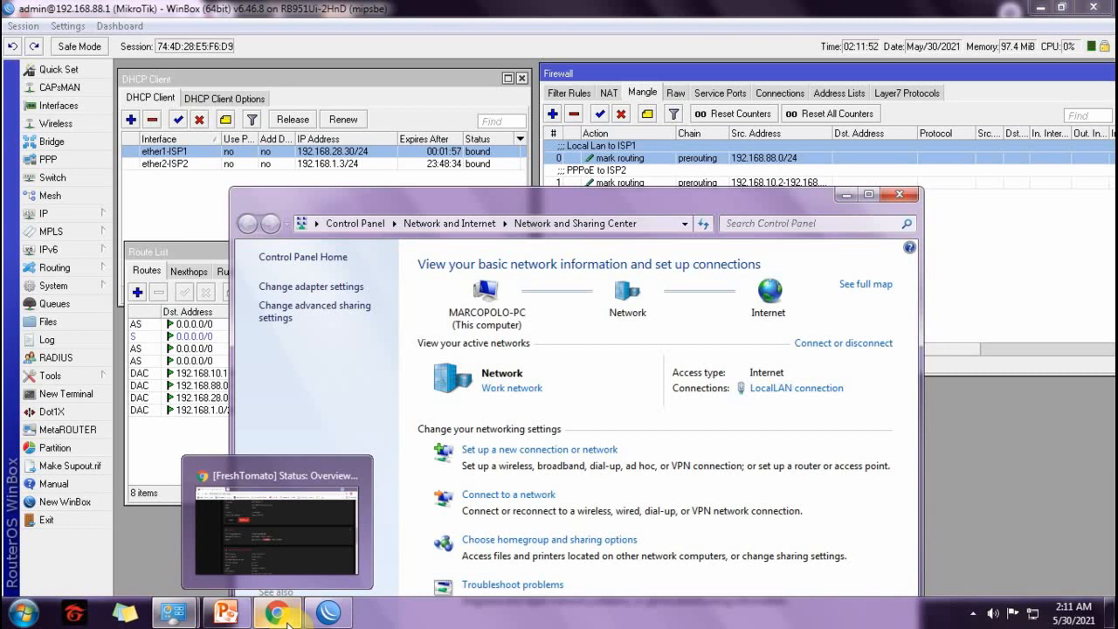
pyautogui.click(288, 622)
pyautogui.click(220, 14)
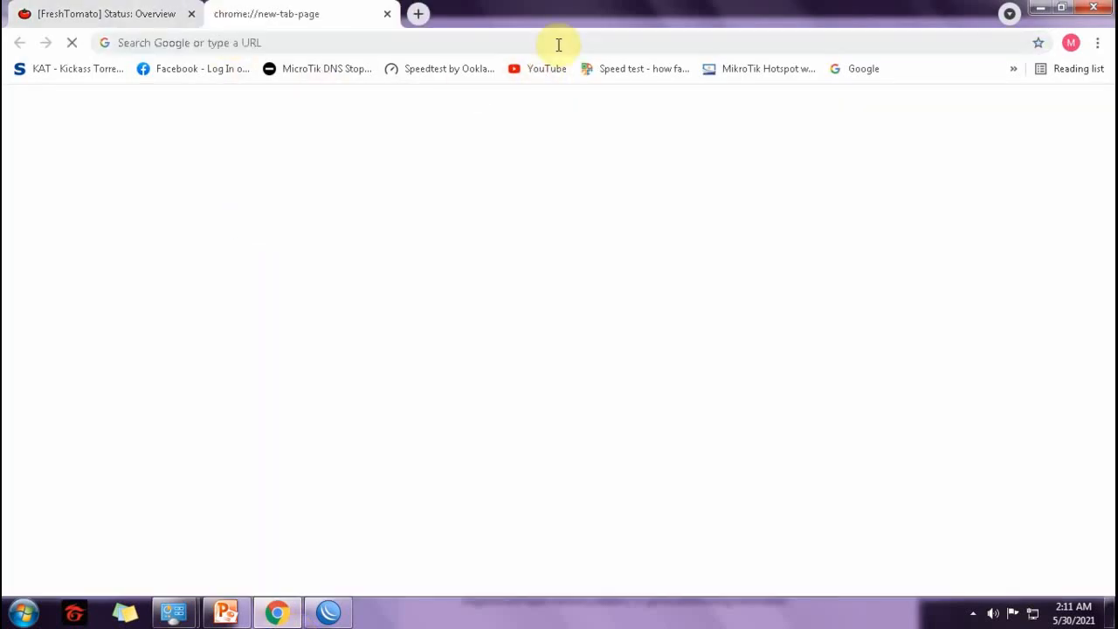
pyautogui.click(528, 70)
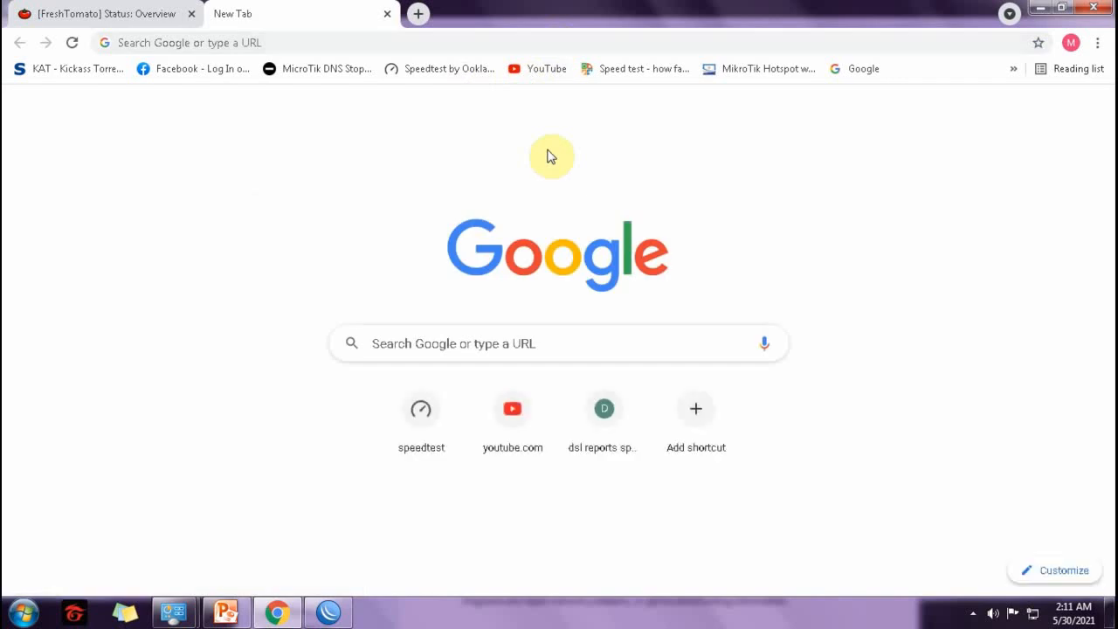
pyautogui.click(515, 414)
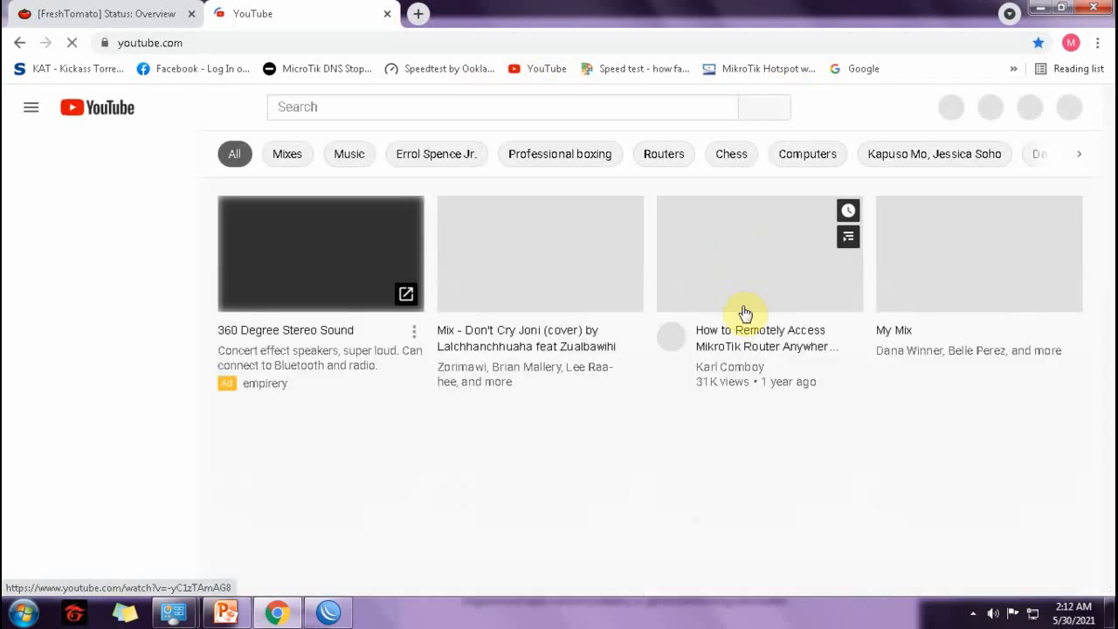
# Play the GG Vibes video and the Don't Cry Joni (cover) video to test streaming over the connection.
pyautogui.scroll(-5, 736, 367)
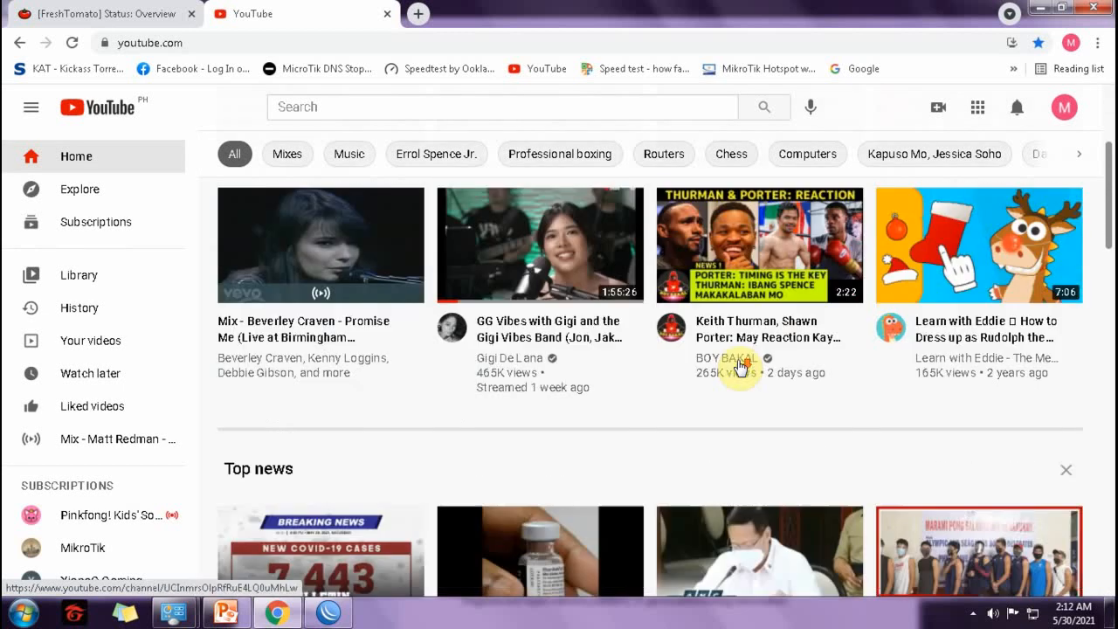
pyautogui.scroll(3, 740, 361)
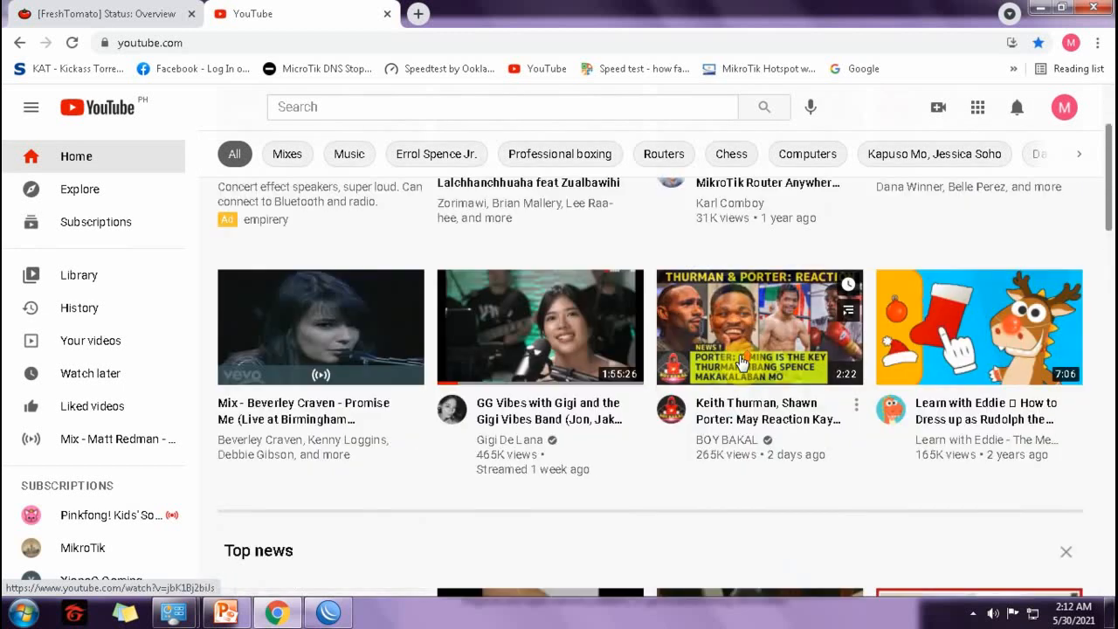
pyautogui.click(499, 319)
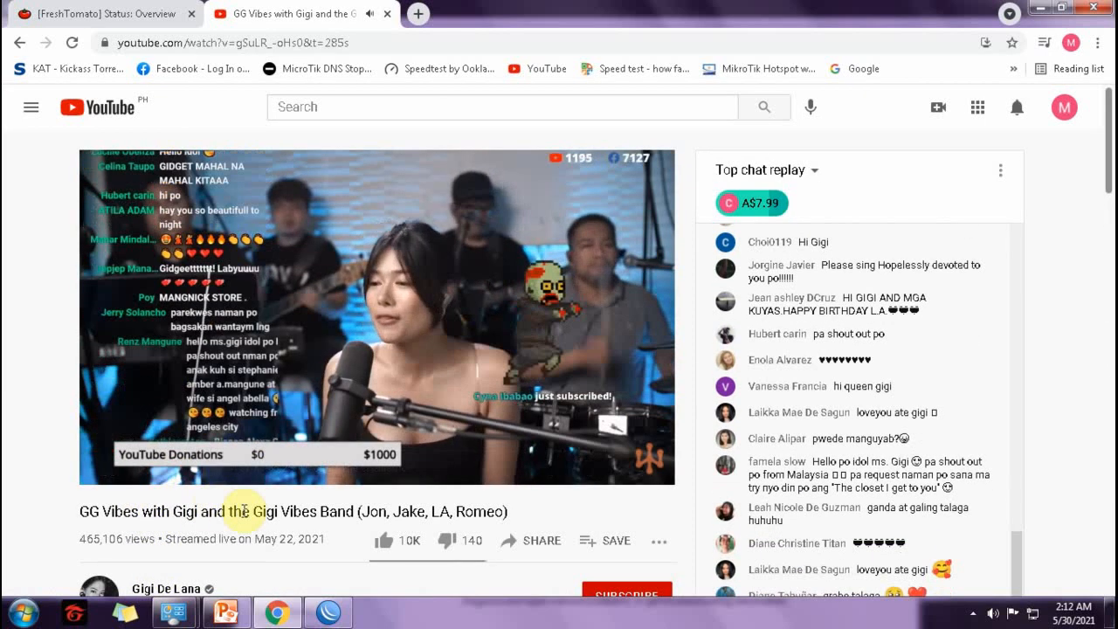
pyautogui.scroll(-13, 616, 449)
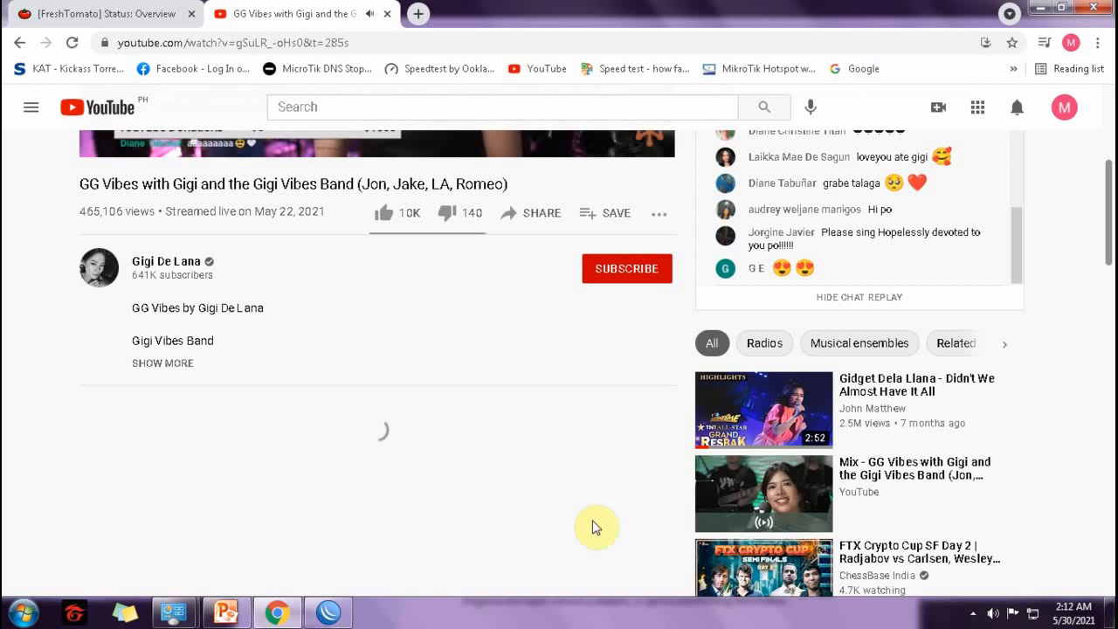
pyautogui.scroll(-3, 611, 528)
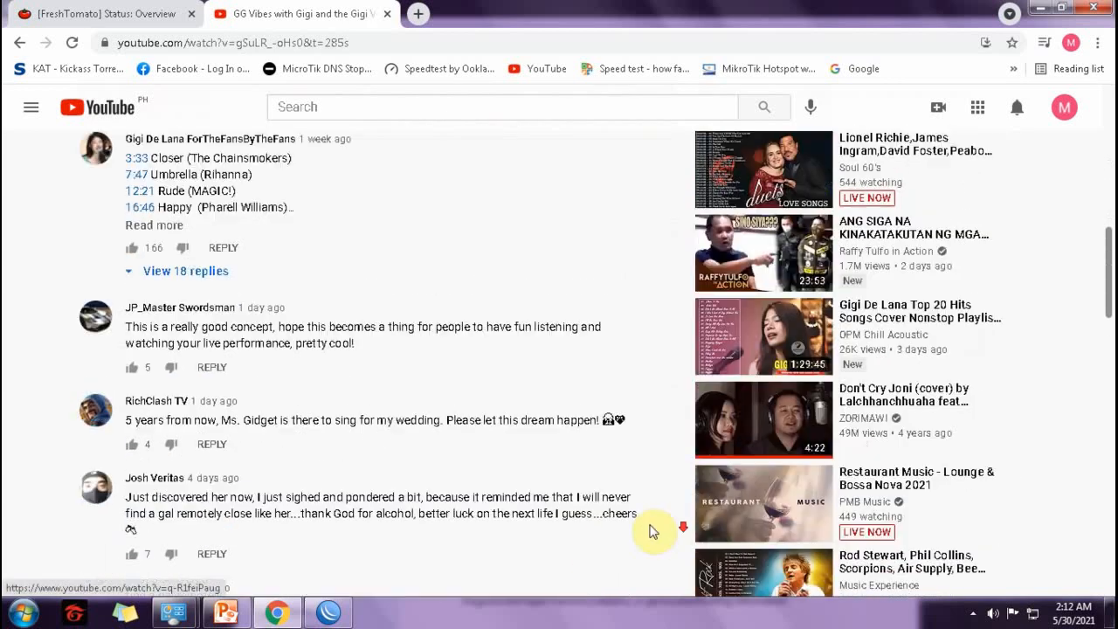
pyautogui.click(759, 278)
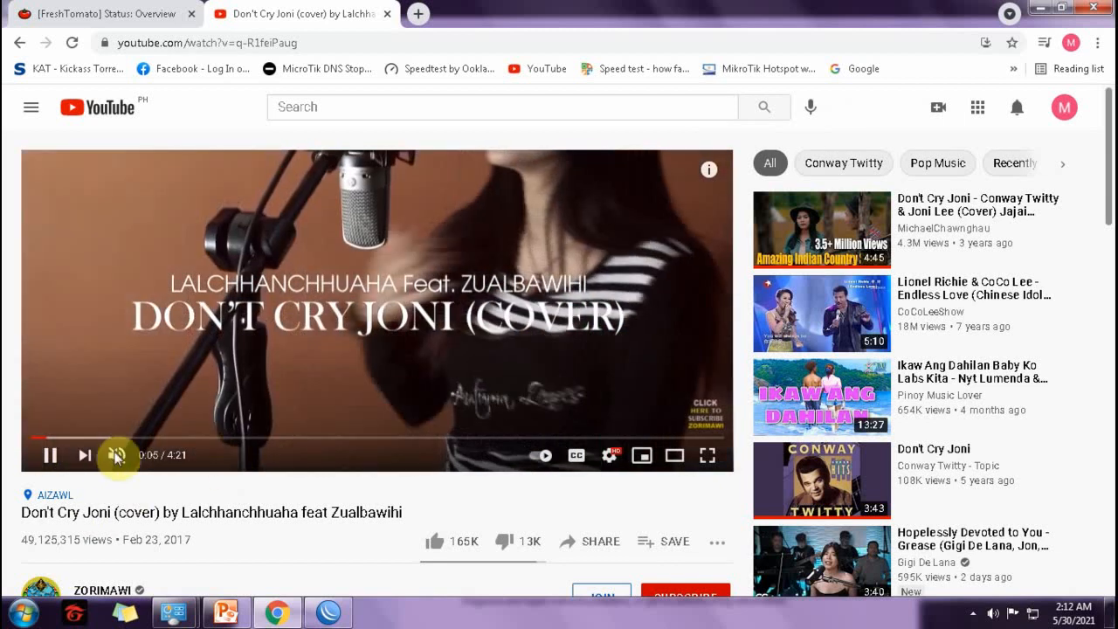
# Launch the Windows command prompt (cmd) and position its window over the browser.
pyautogui.click(23, 613)
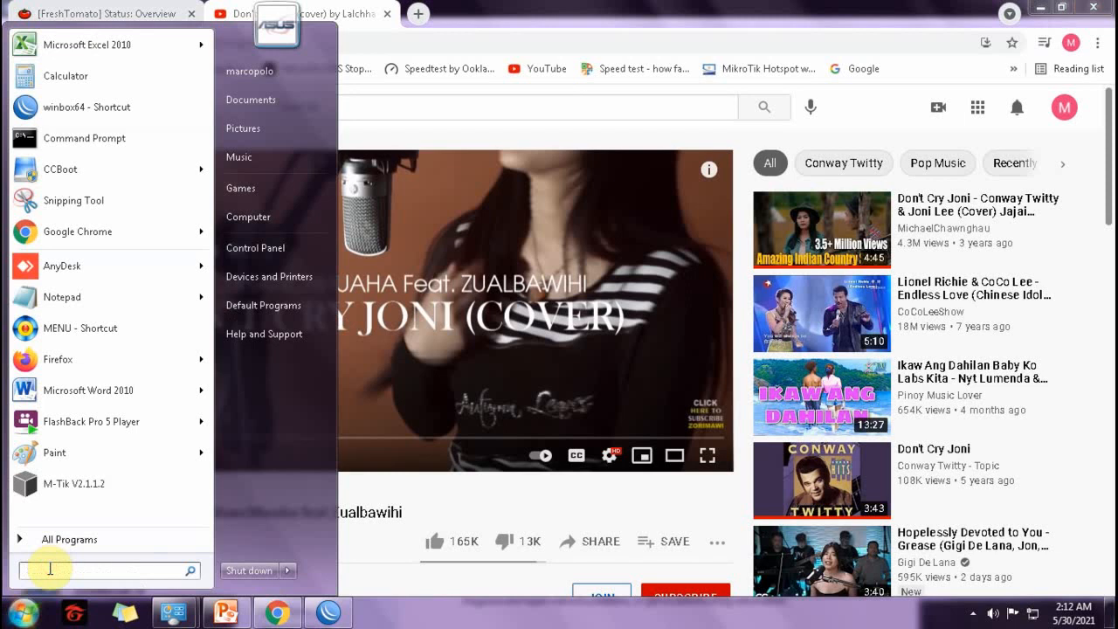
pyautogui.write('cmd')
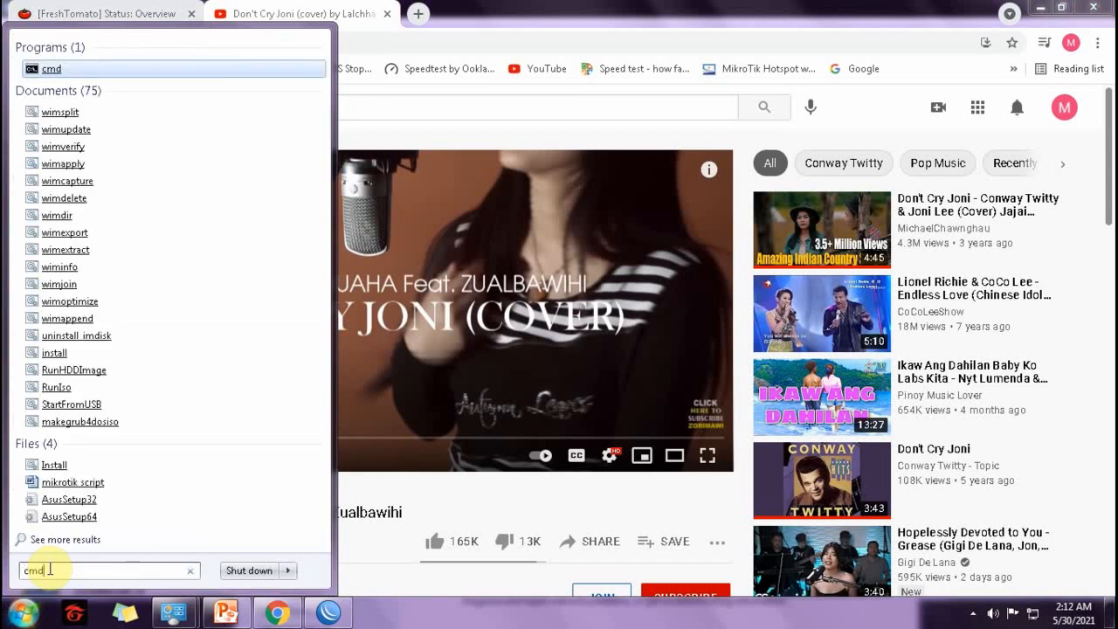
pyautogui.press('Return')
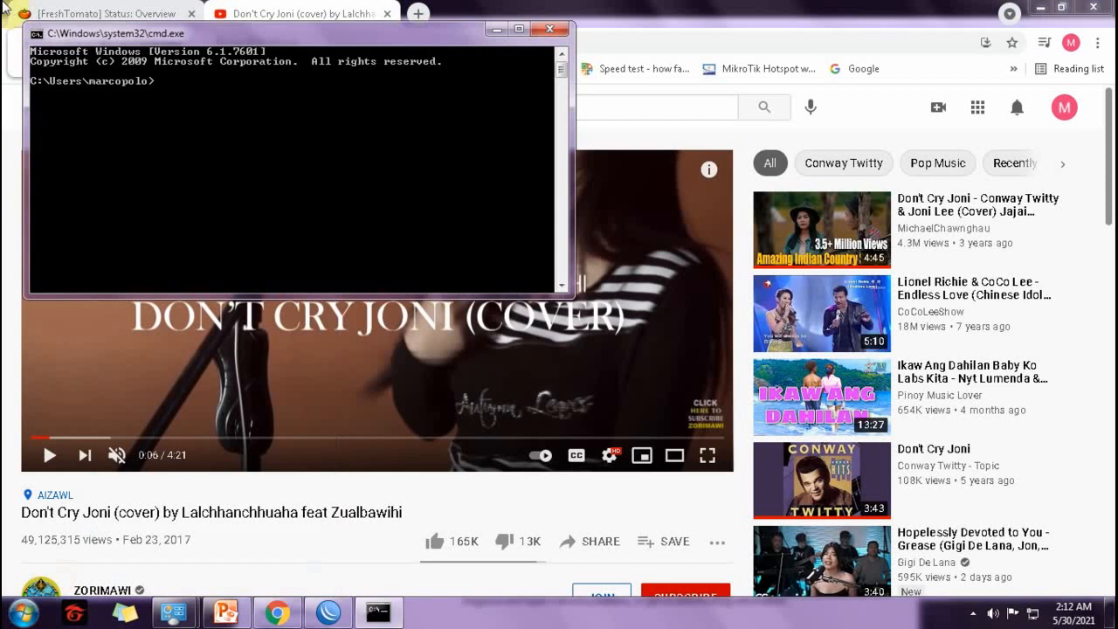
pyautogui.rightClick(119, 9)
pyautogui.click(378, 607)
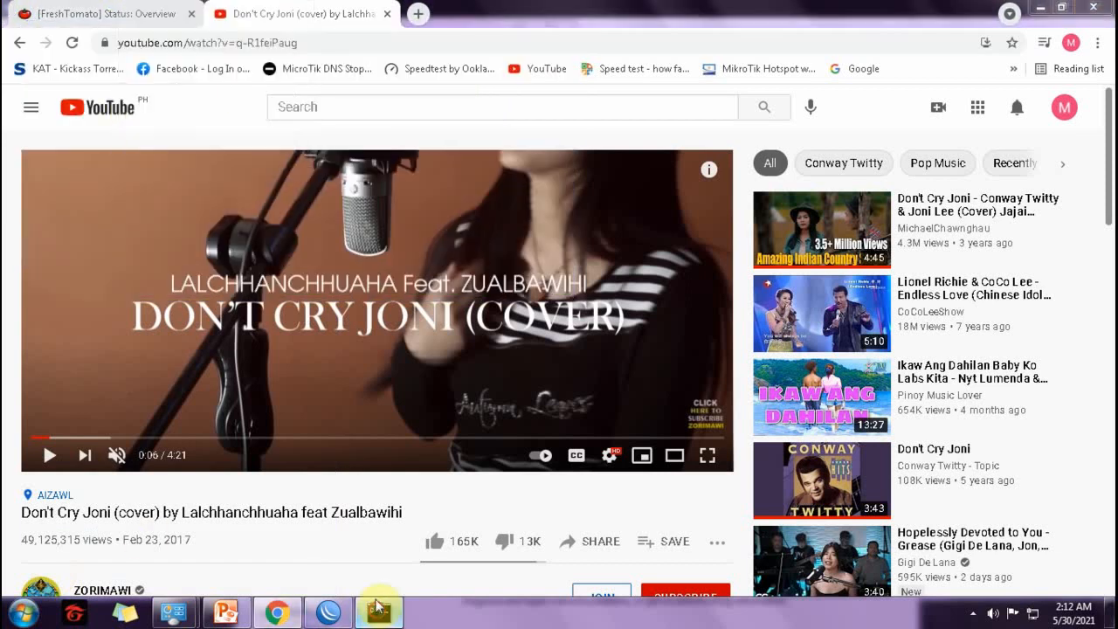
pyautogui.moveTo(377, 85); pyautogui.dragTo(473, 170)
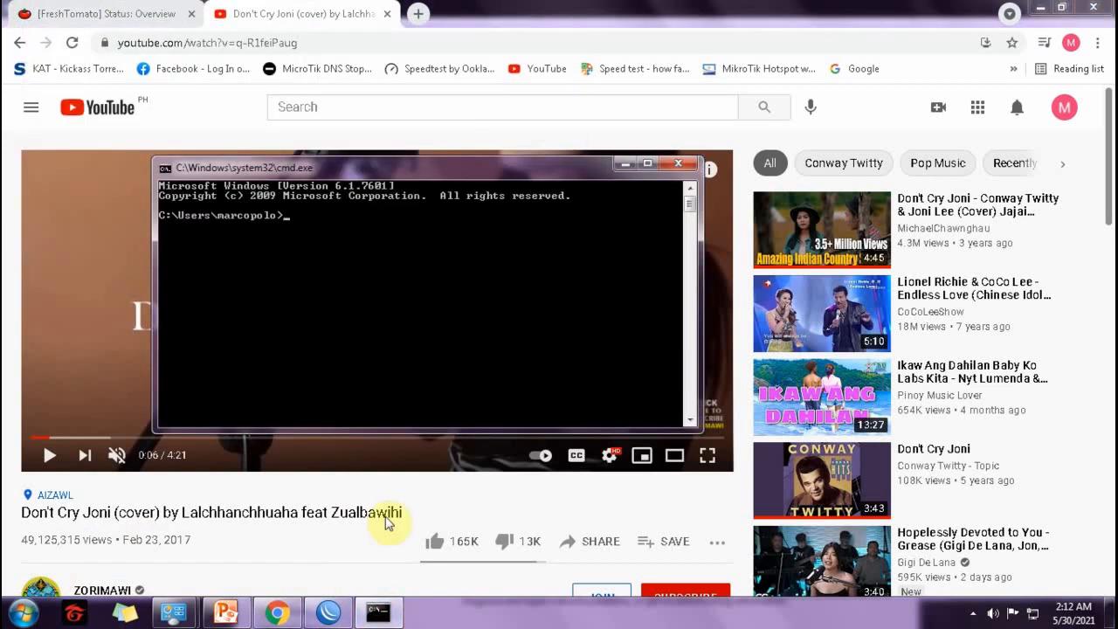
pyautogui.click(329, 612)
pyautogui.click(378, 611)
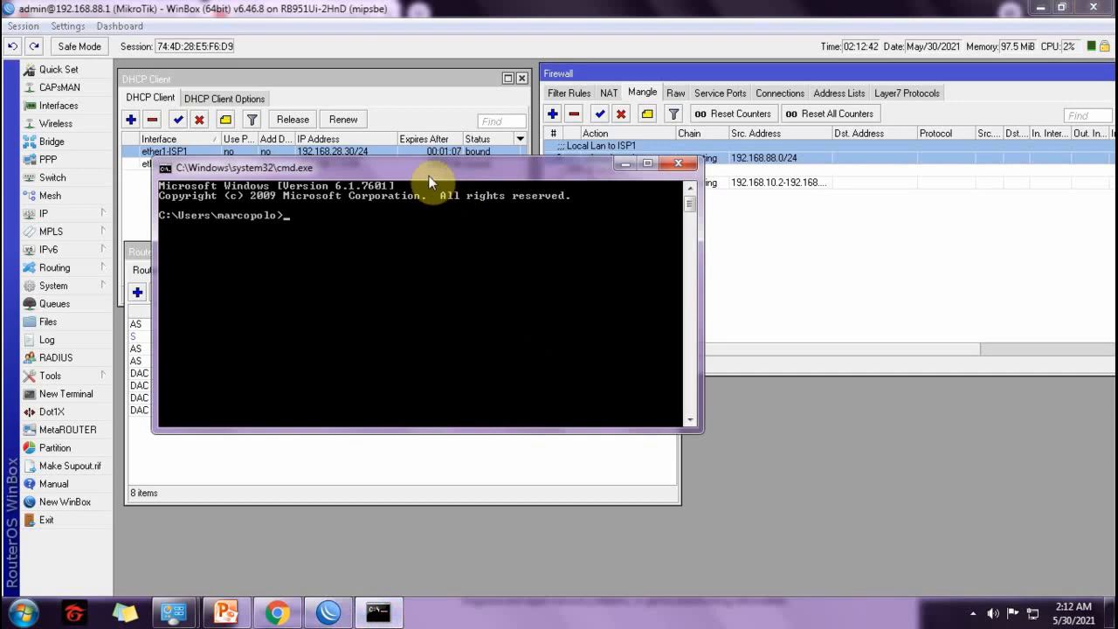
pyautogui.moveTo(429, 177); pyautogui.dragTo(730, 304)
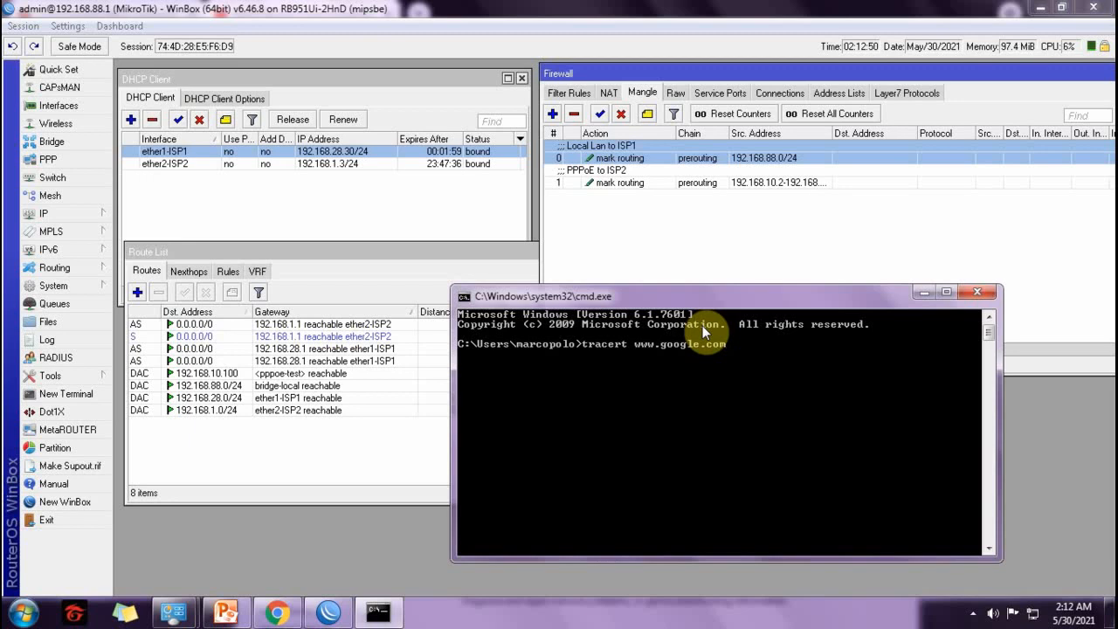
pyautogui.press('Return')
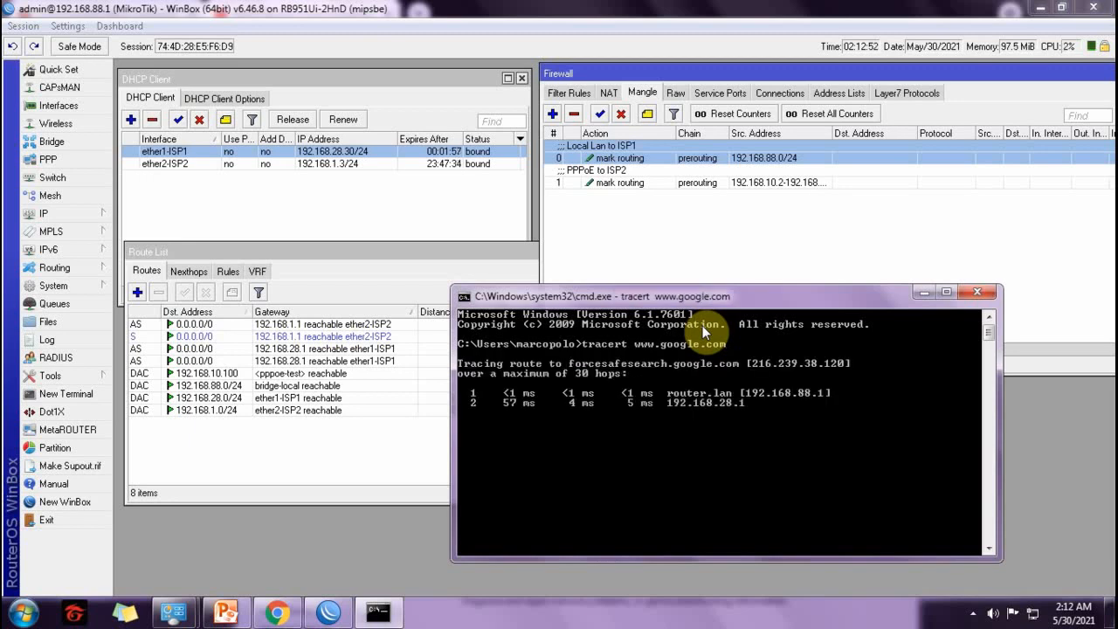
pyautogui.hotkey('ctrl', 'c')
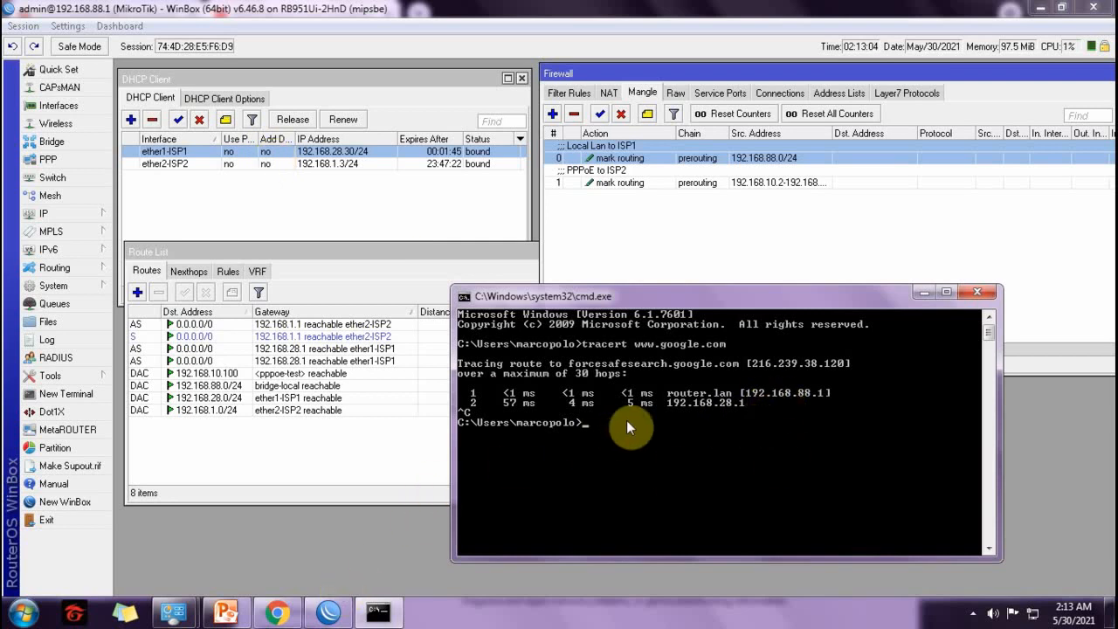
# Compare the traced gateway with the ISP1 subnet in the PowerPoint network diagram, and return to WinBox.
pyautogui.click(226, 612)
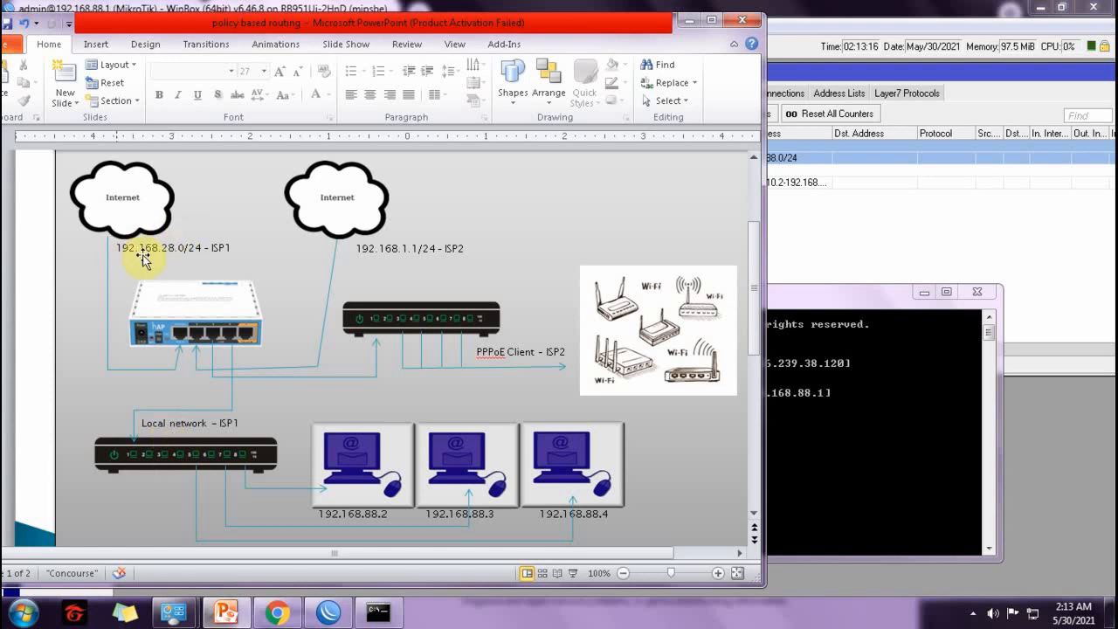
pyautogui.click(971, 451)
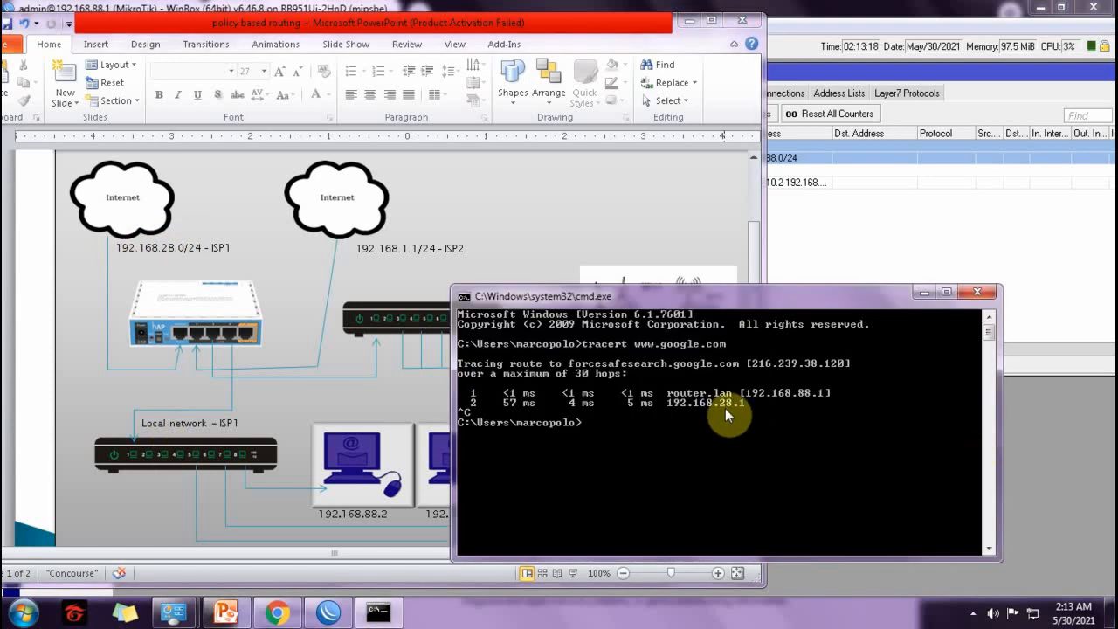
pyautogui.click(689, 19)
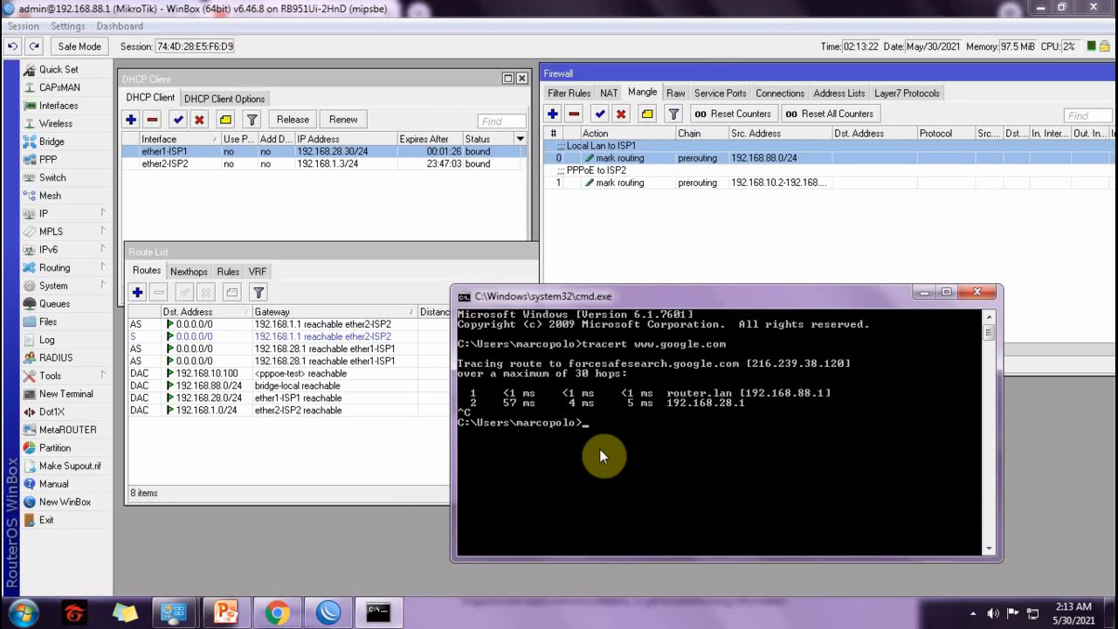
pyautogui.click(212, 225)
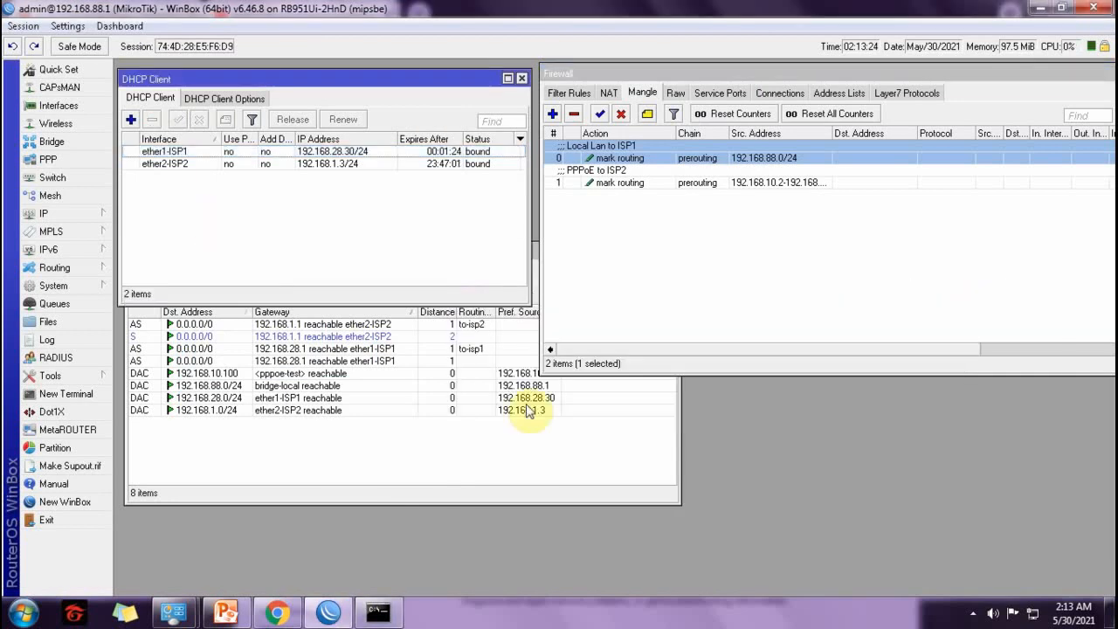
# Disable the DHCP client on ether1-ISP1 to simulate an ISP1 outage.
pyautogui.click(377, 611)
pyautogui.click(215, 151)
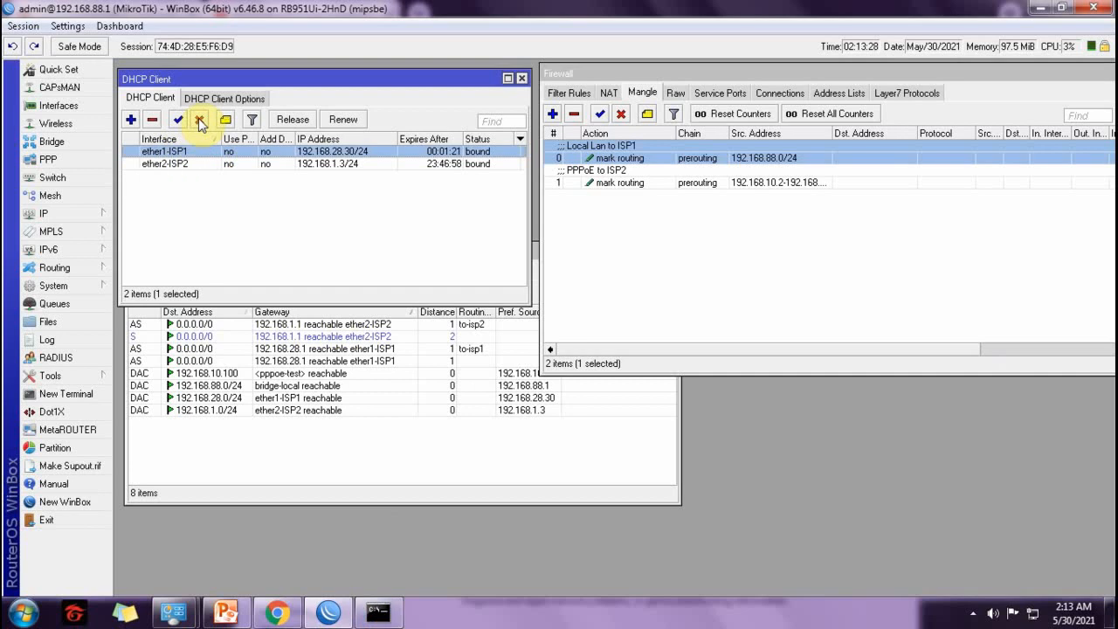
pyautogui.click(198, 120)
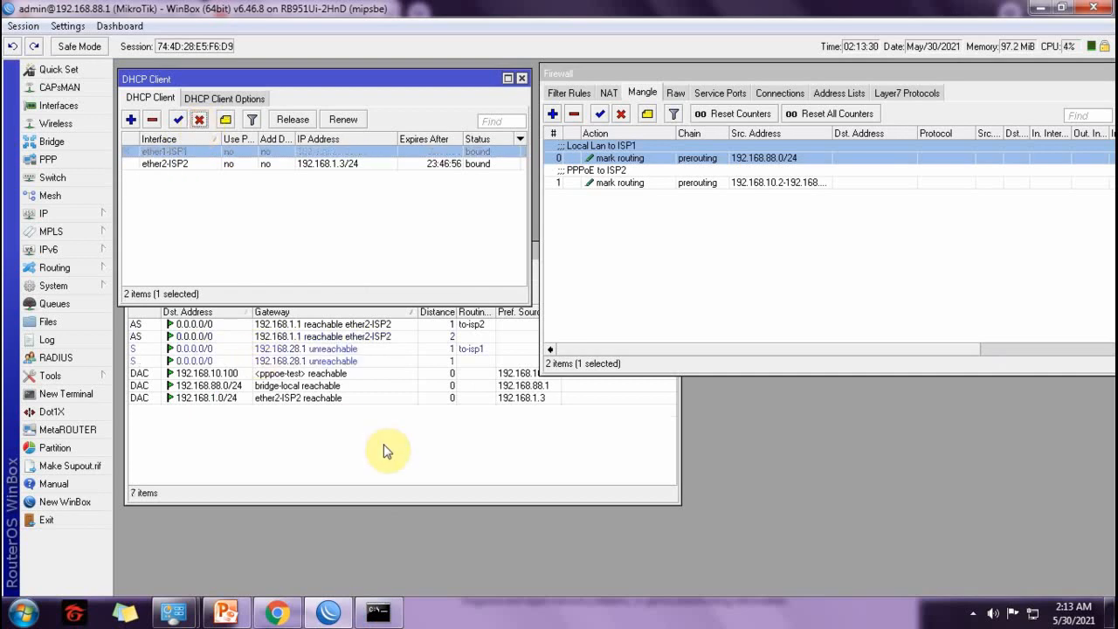
# Bring up the command prompt over WinBox and check the ISP2 subnet in the PowerPoint network diagram.
pyautogui.click(378, 611)
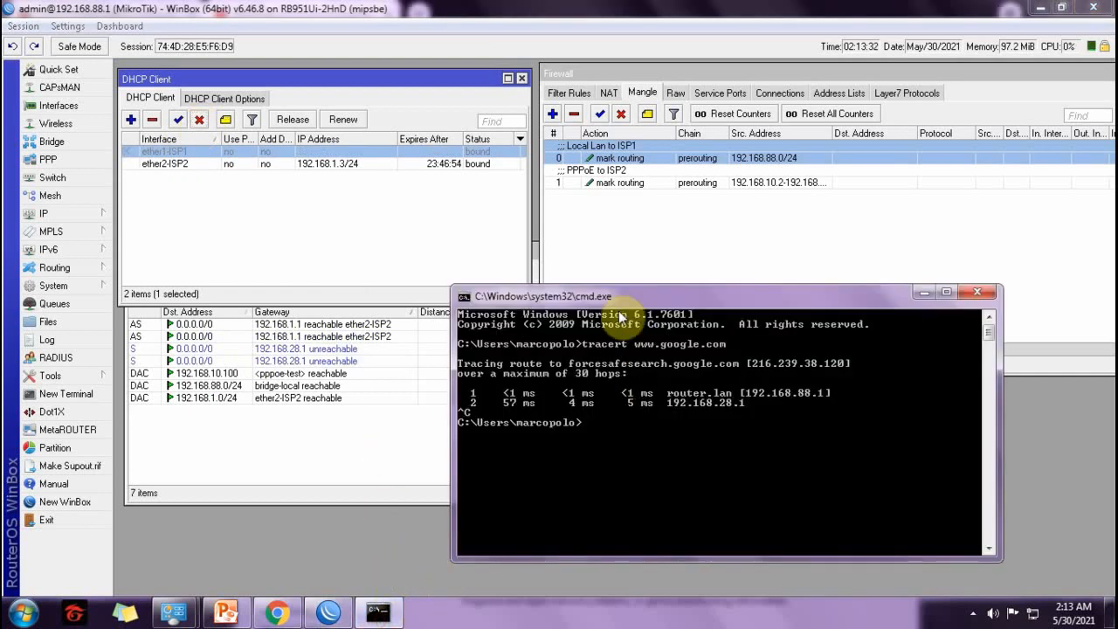
pyautogui.moveTo(771, 312); pyautogui.dragTo(768, 345)
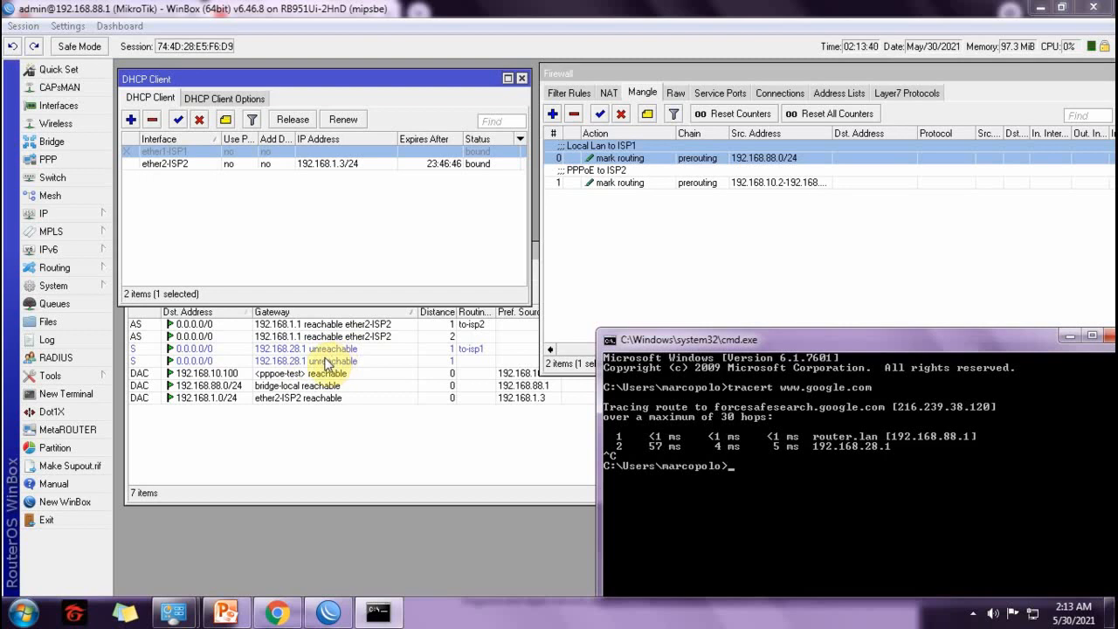
pyautogui.moveTo(752, 335); pyautogui.dragTo(487, 218)
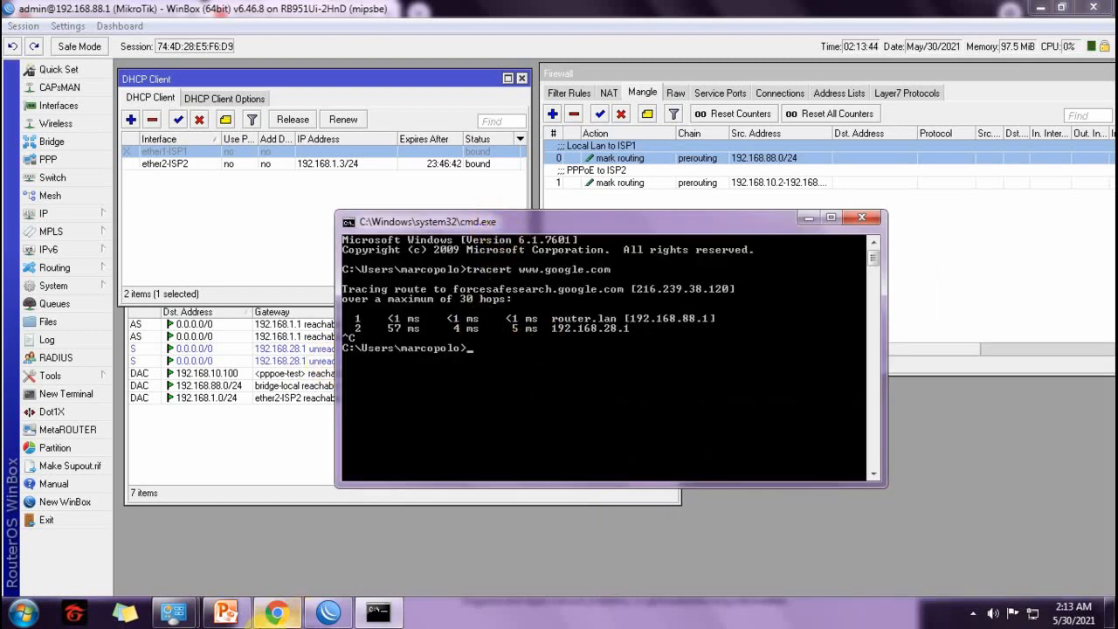
pyautogui.click(226, 611)
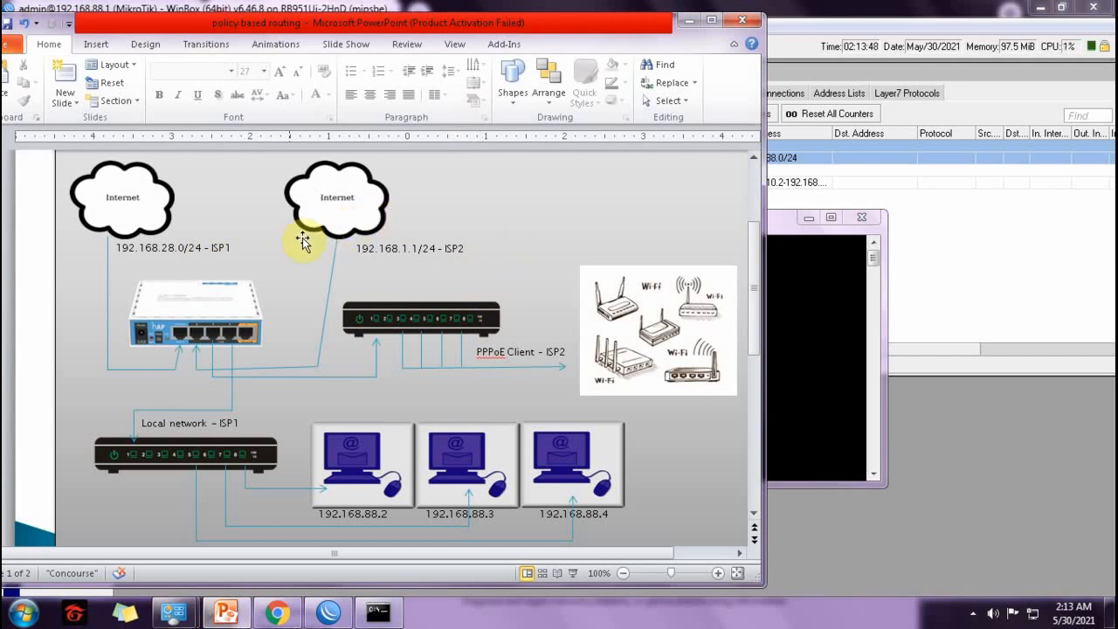
pyautogui.click(685, 23)
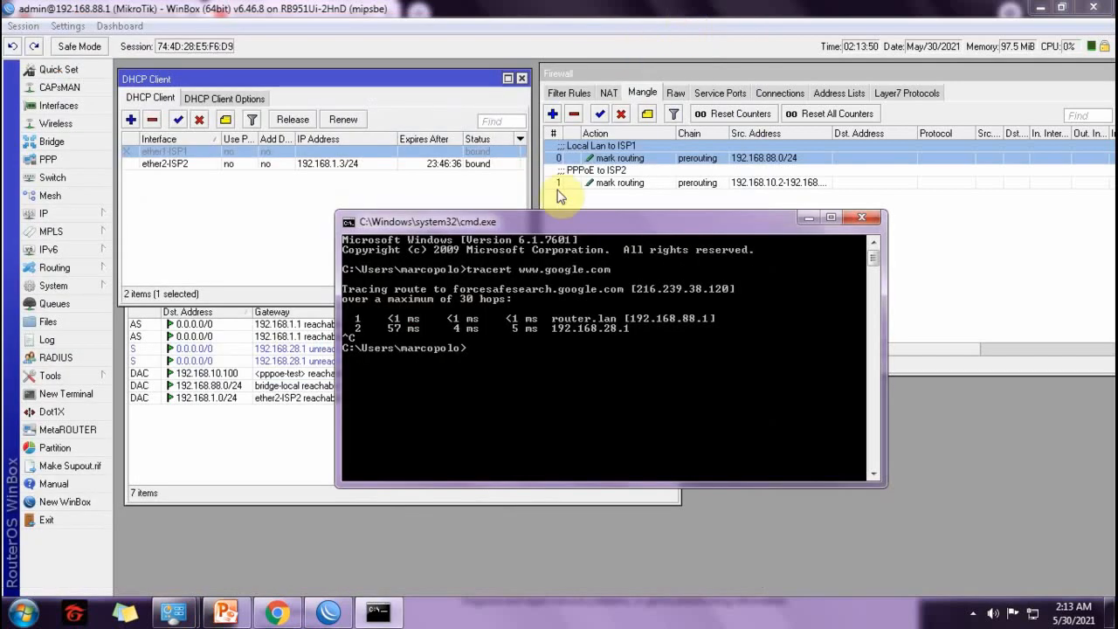
# Switch to Chrome, open YouTube in a new tab, play the Close To You cover video to test streaming, and pause it.
pyautogui.click(277, 611)
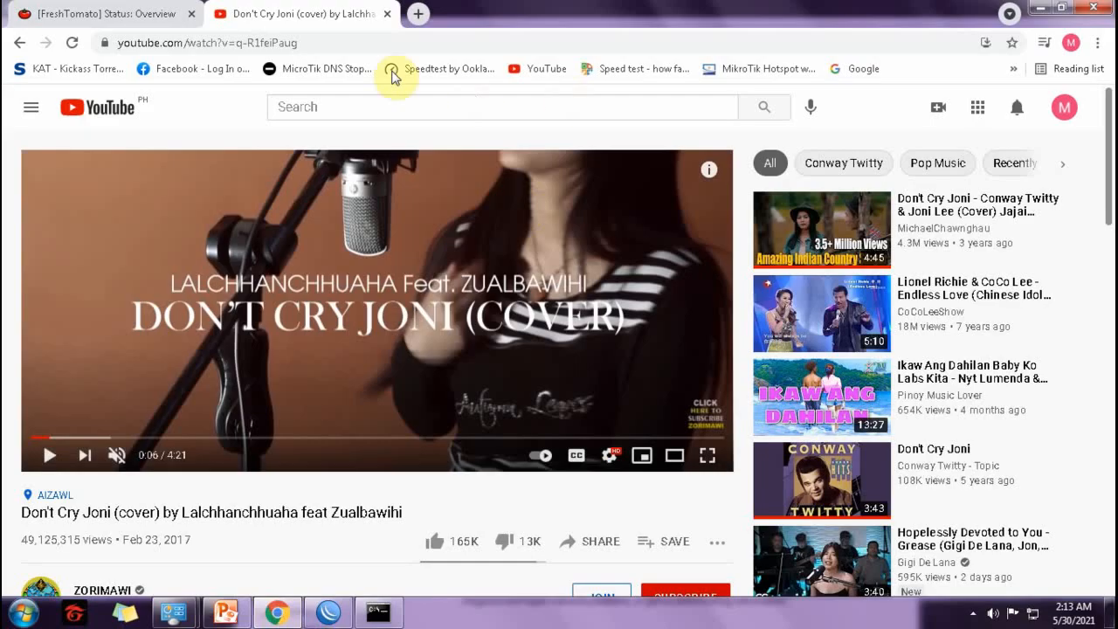
pyautogui.click(418, 14)
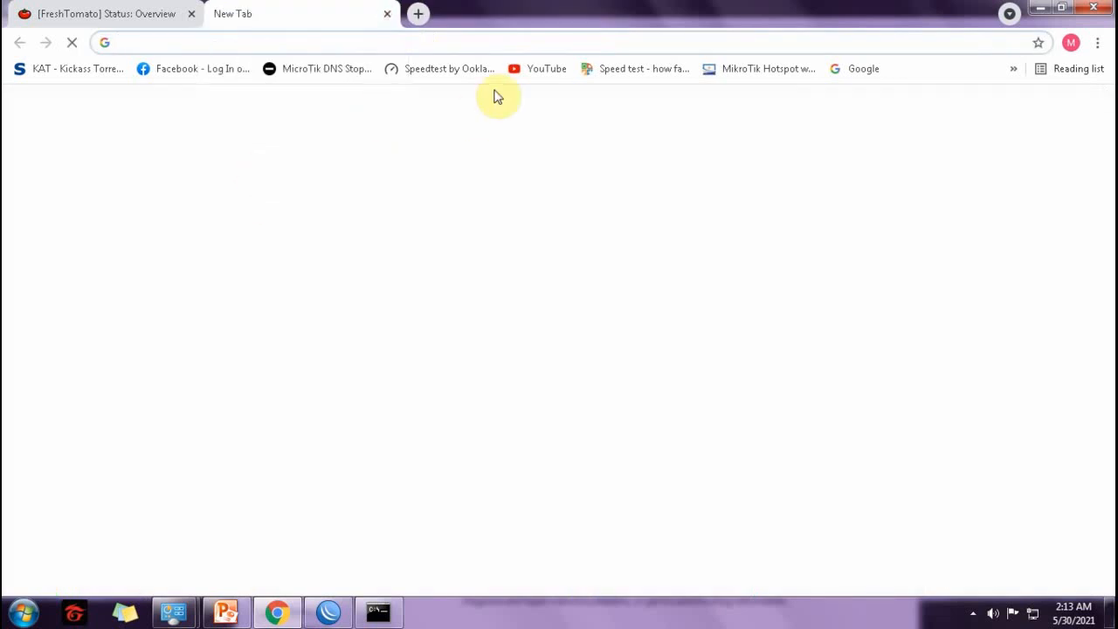
pyautogui.click(525, 73)
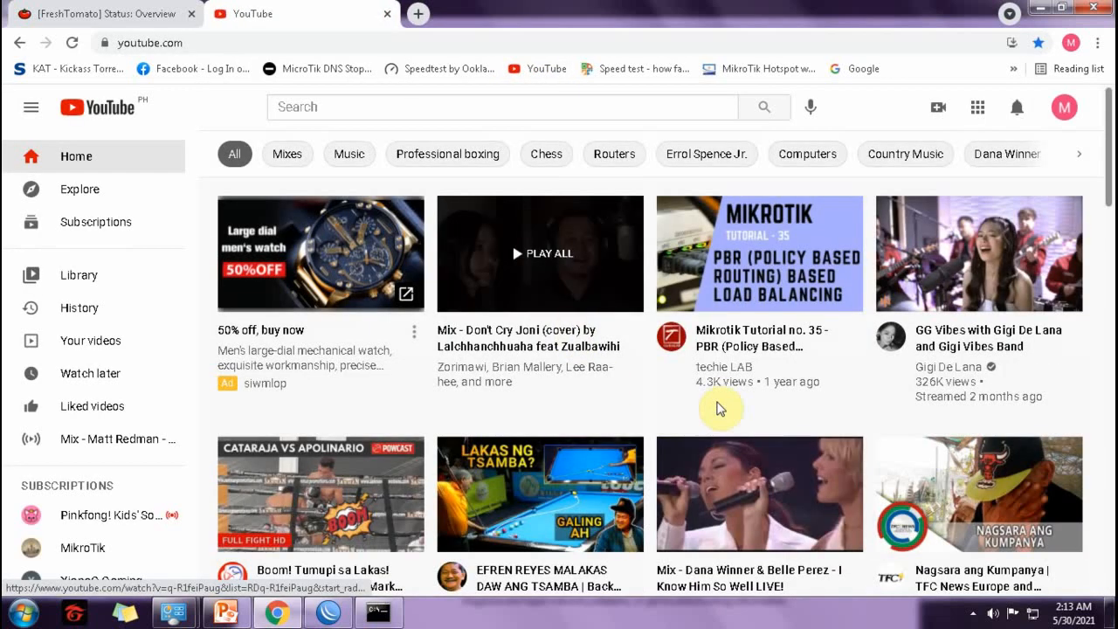
pyautogui.scroll(-5, 717, 410)
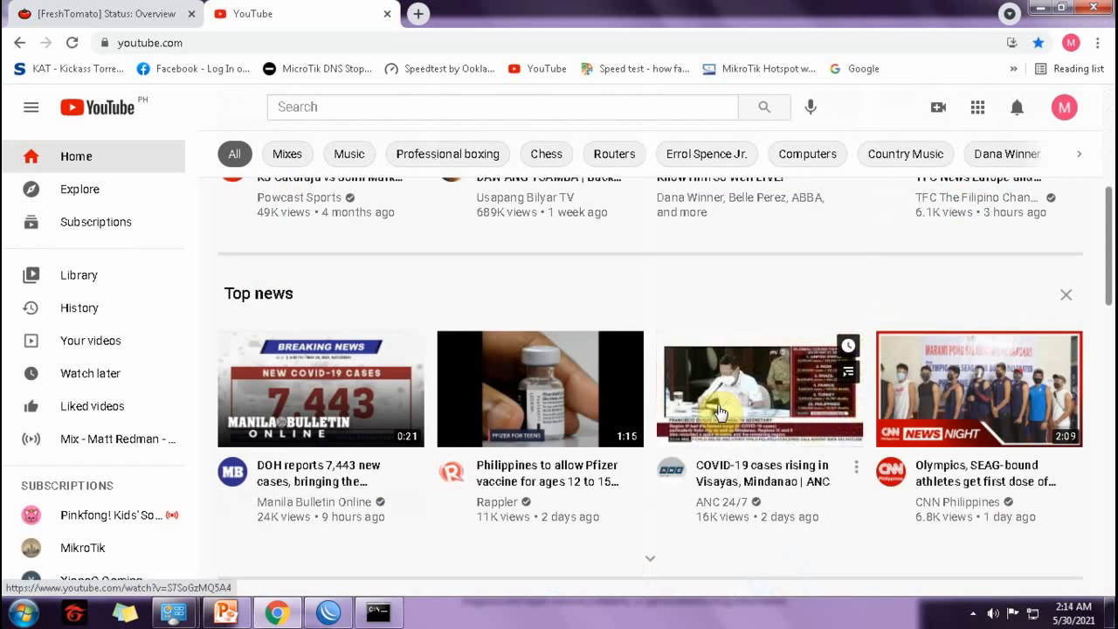
pyautogui.scroll(-3, 712, 412)
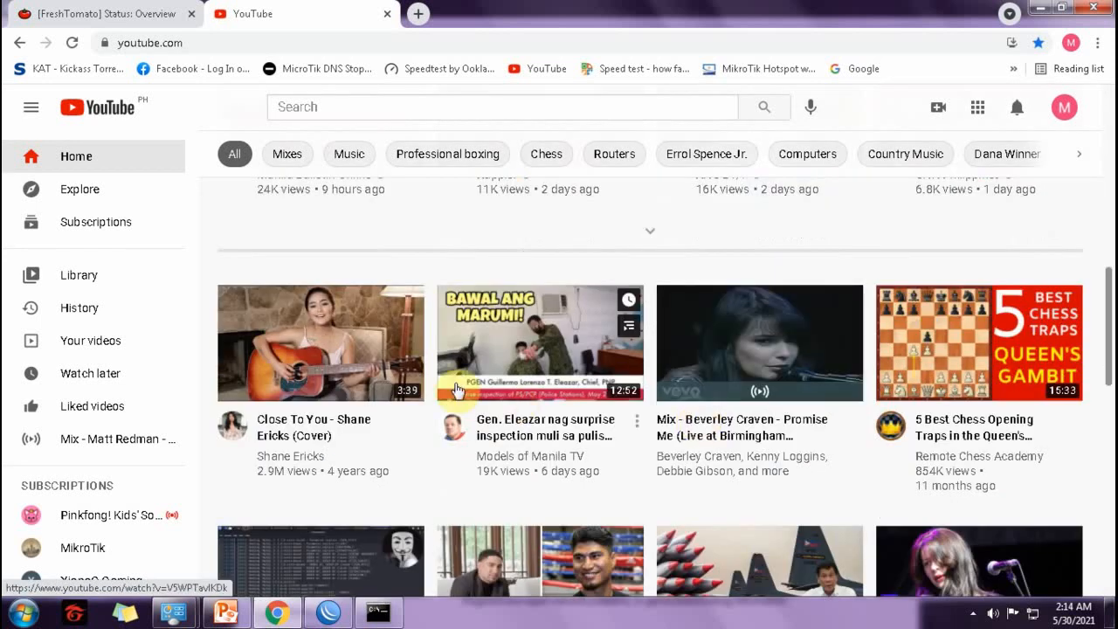
pyautogui.click(332, 345)
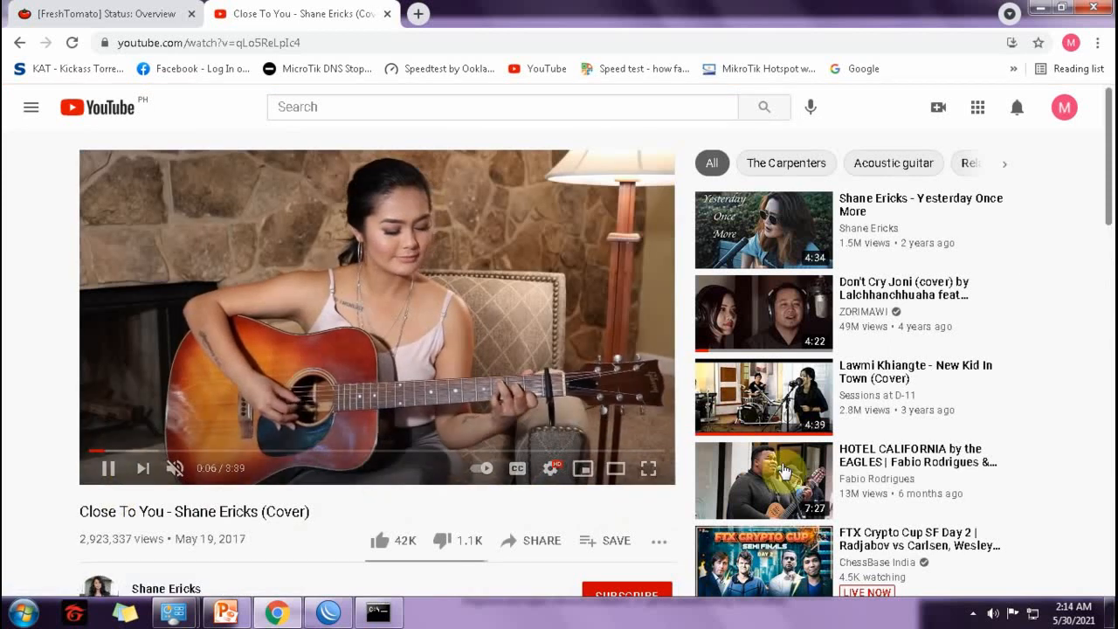
pyautogui.moveTo(758, 316)
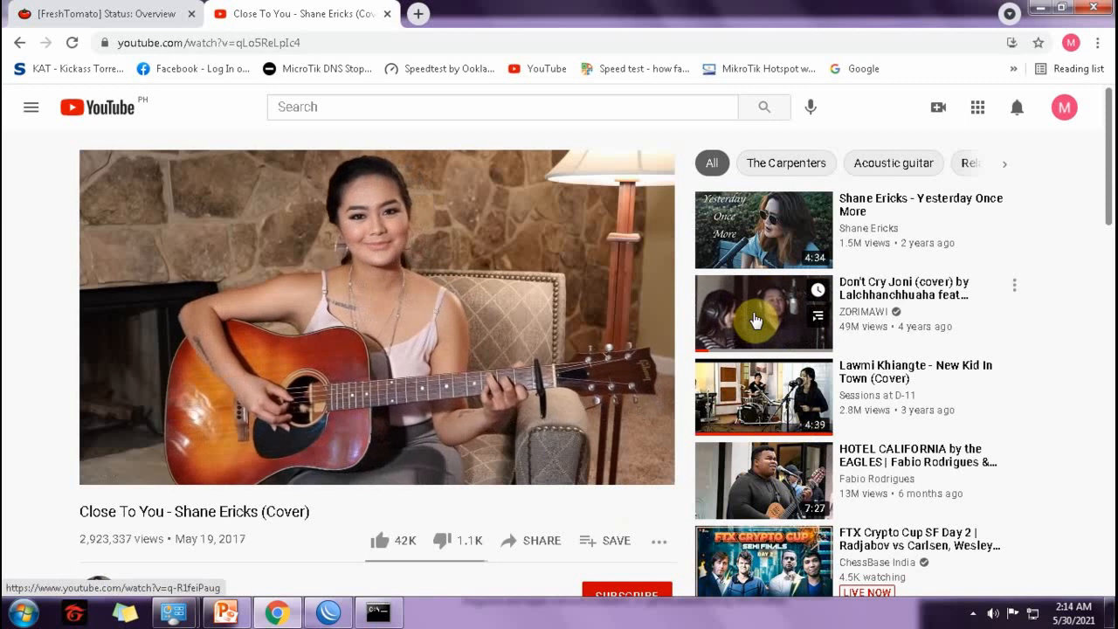
pyautogui.click(109, 470)
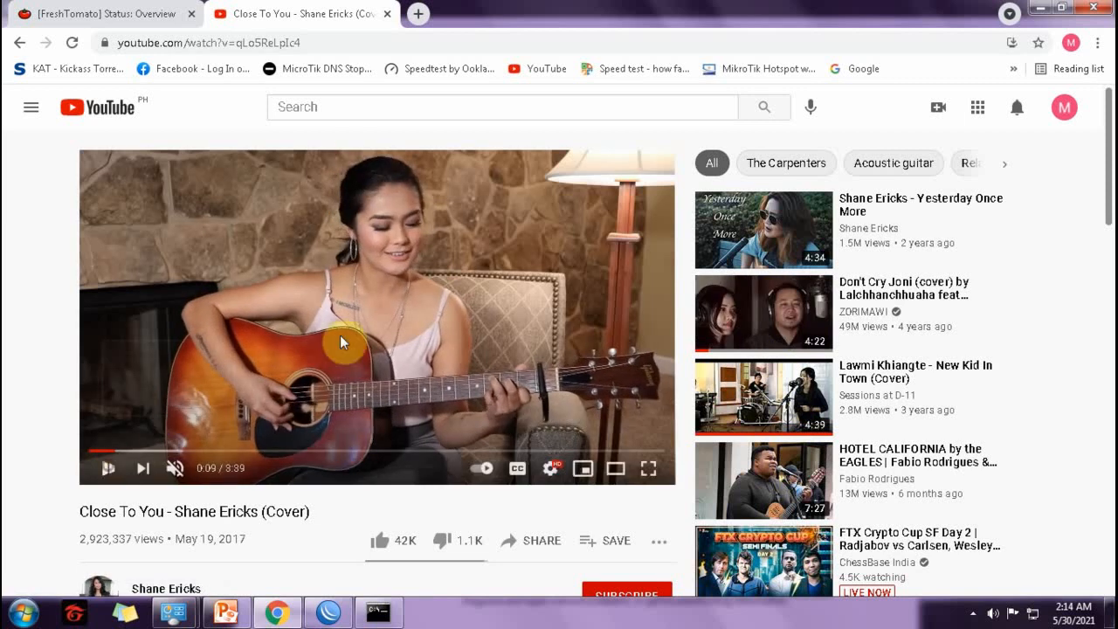
pyautogui.click(377, 612)
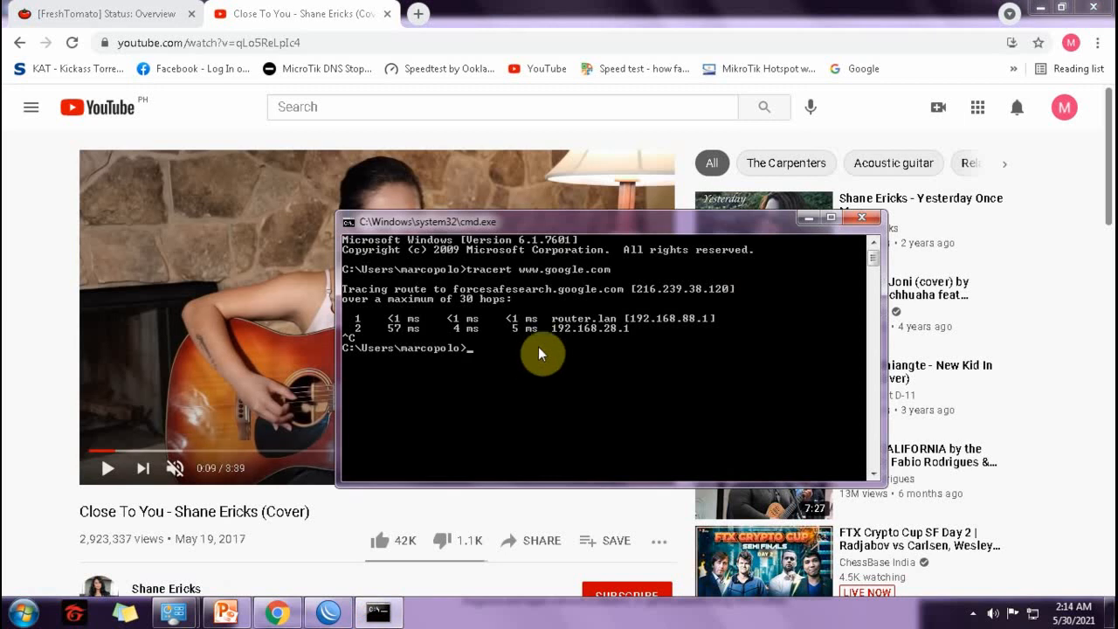
pyautogui.press('Up')
pyautogui.press('Return')
pyautogui.hotkey('ctrl', 'c')
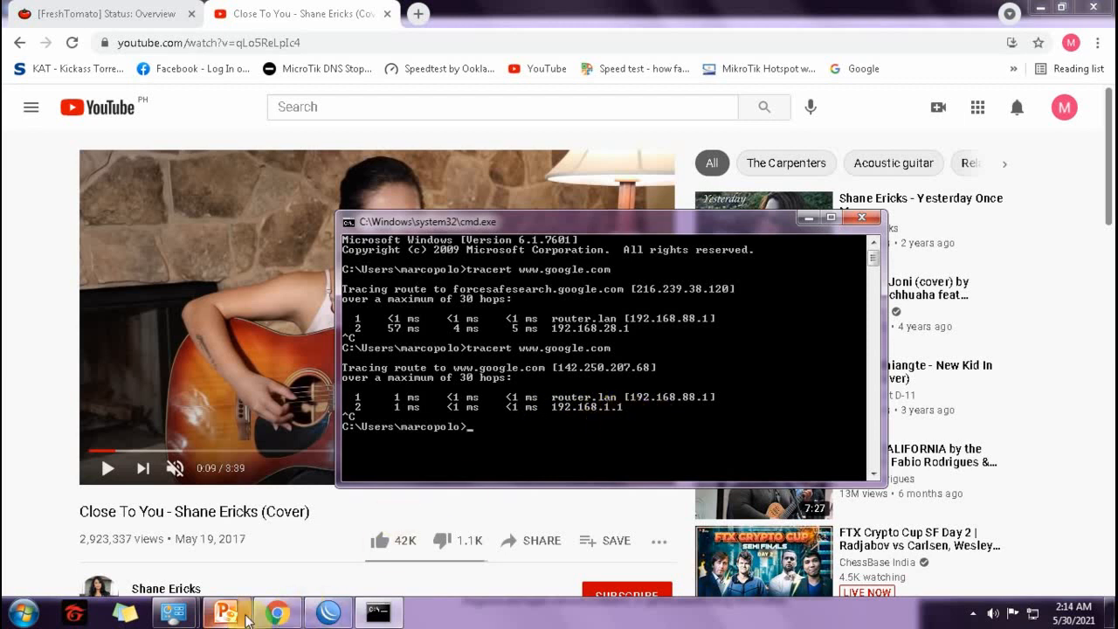
# Return to WinBox, re-enable the ether1-ISP1 DHCP client, and bring the route list to the front.
pyautogui.click(328, 612)
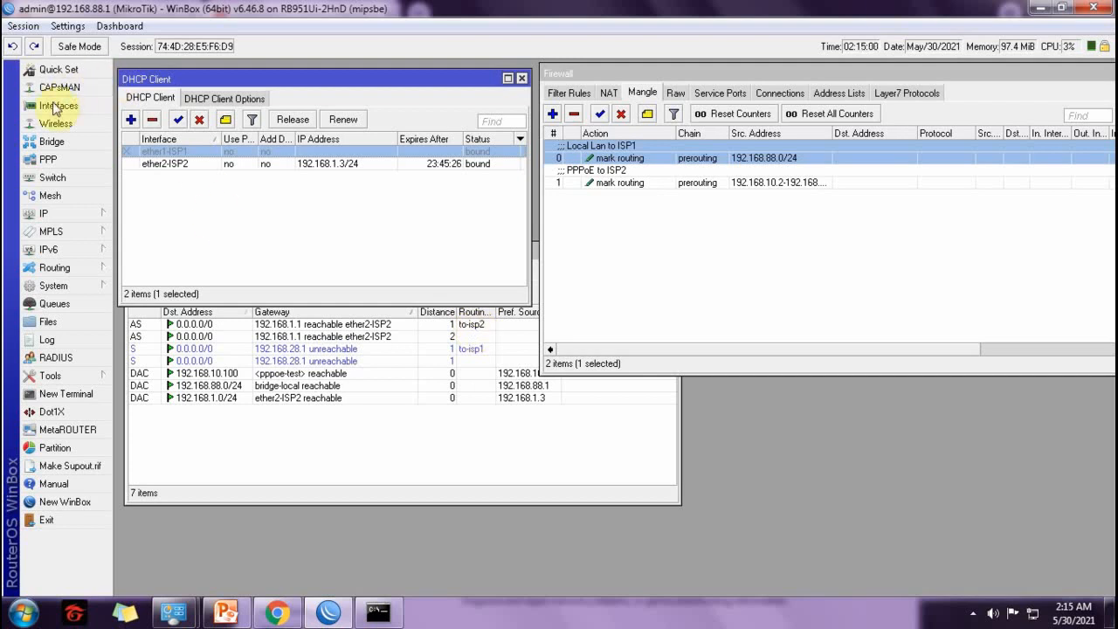
pyautogui.click(179, 122)
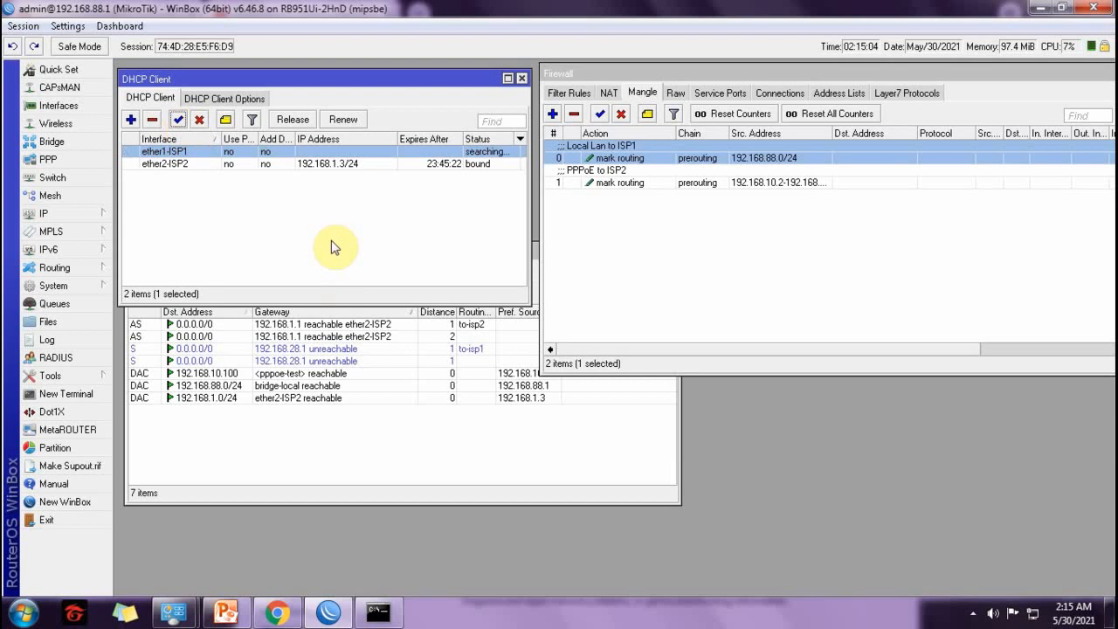
pyautogui.click(460, 449)
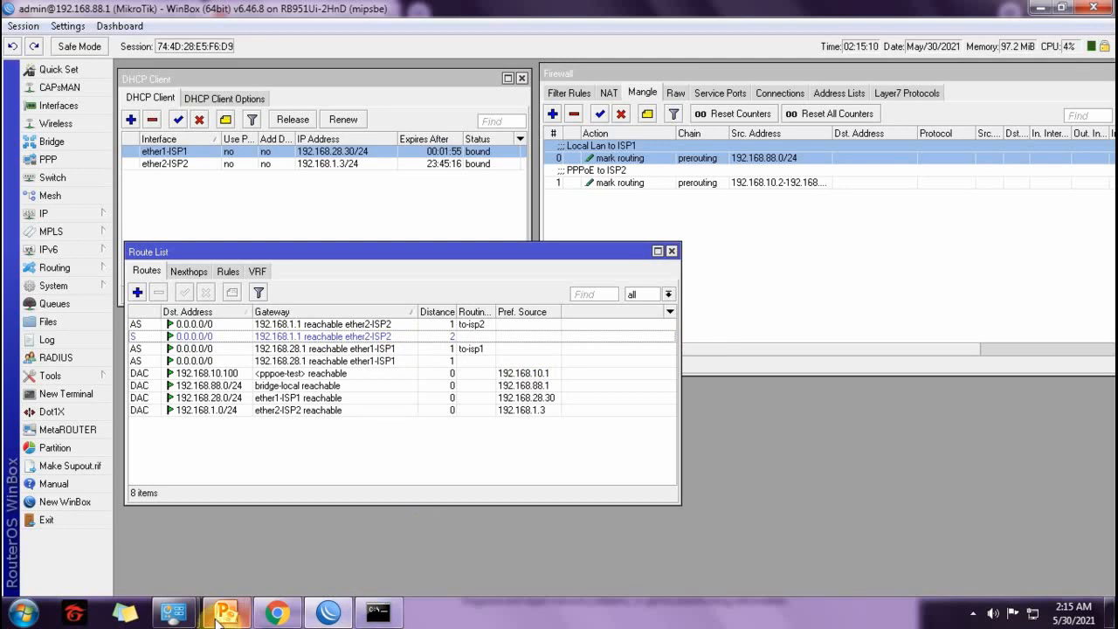
# Enable the PPPoE connection adapter in Windows Network Connections and move that window clear of the route list.
pyautogui.moveTo(173, 613)
pyautogui.click(280, 542)
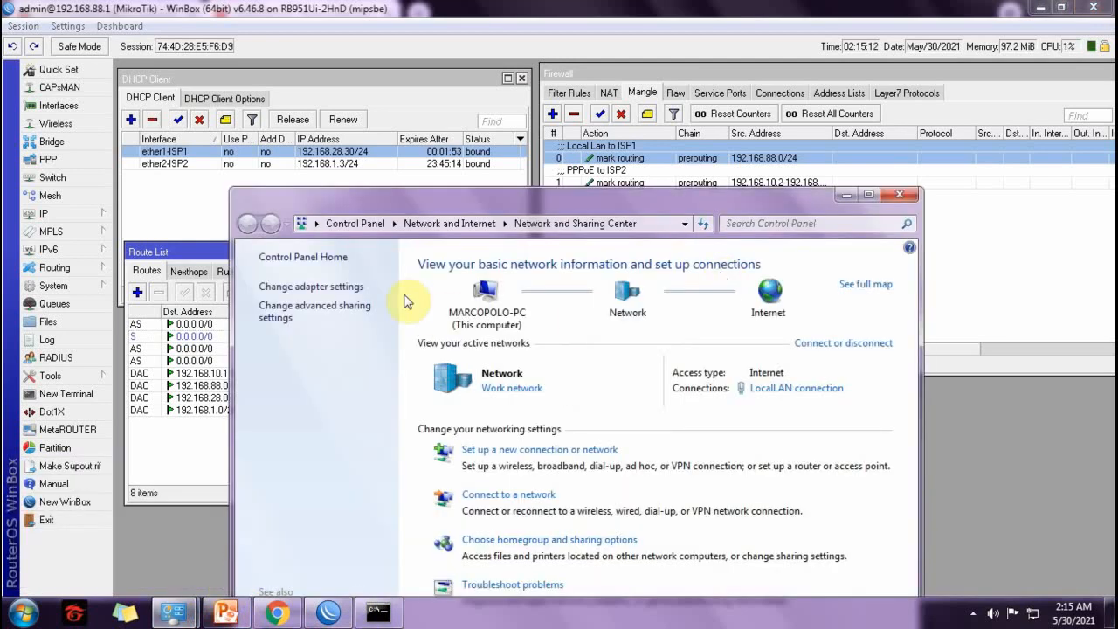
pyautogui.click(332, 287)
pyautogui.click(281, 321)
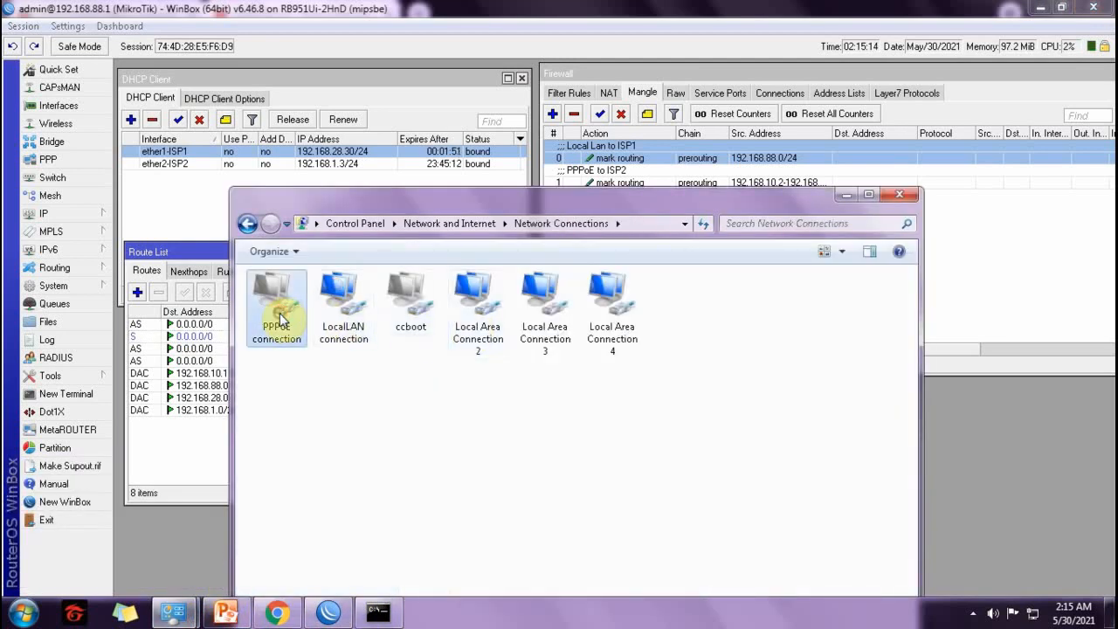
pyautogui.rightClick(278, 316)
pyautogui.click(313, 325)
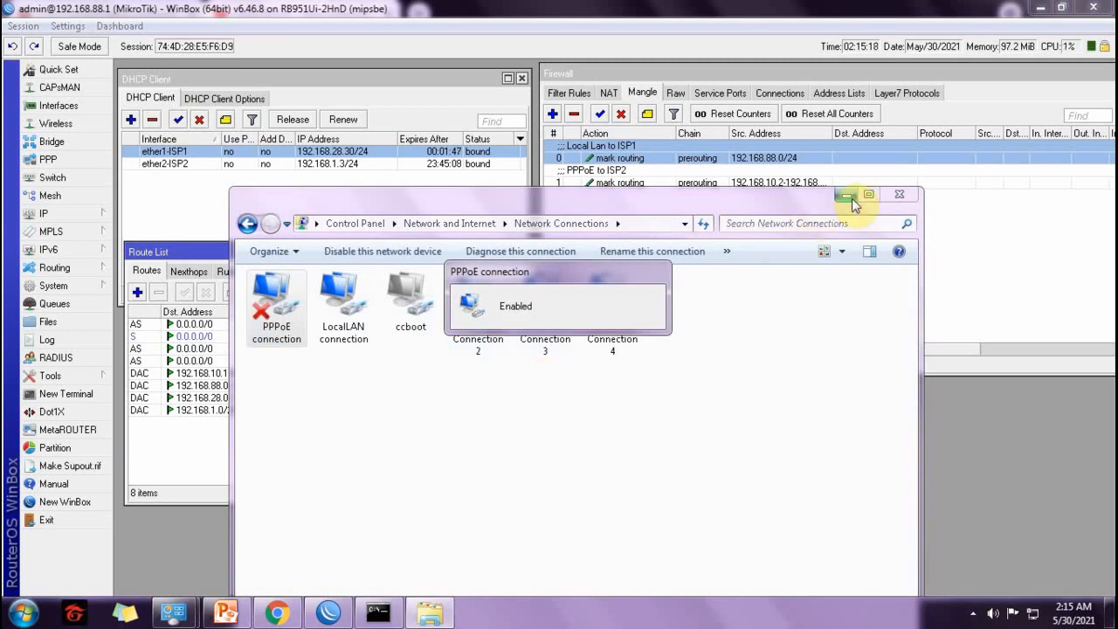
pyautogui.moveTo(552, 197); pyautogui.dragTo(792, 228)
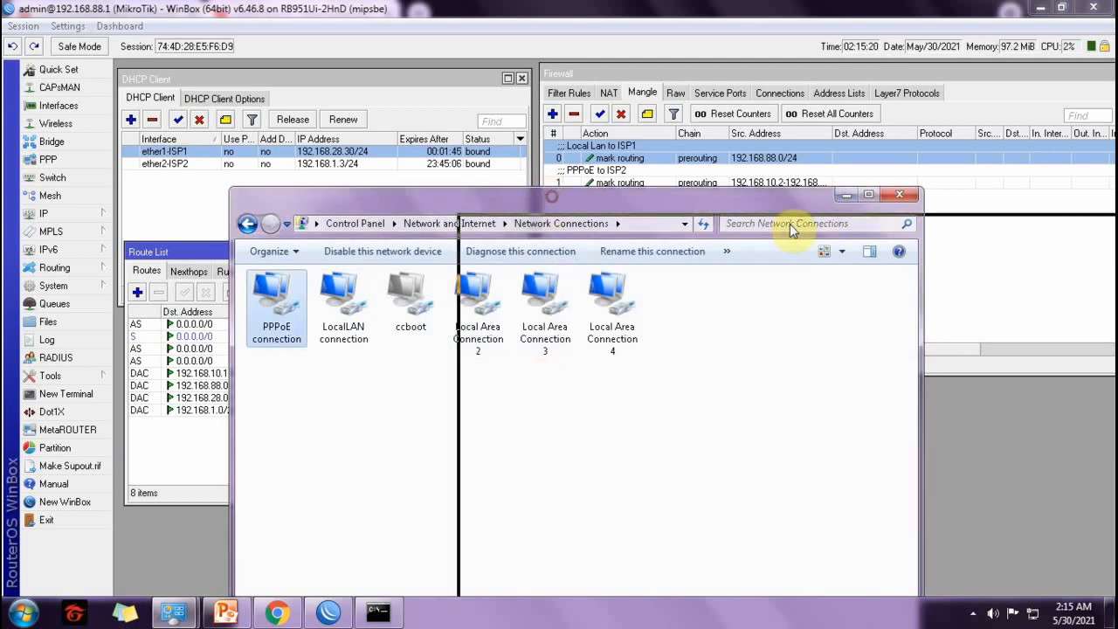
pyautogui.click(568, 343)
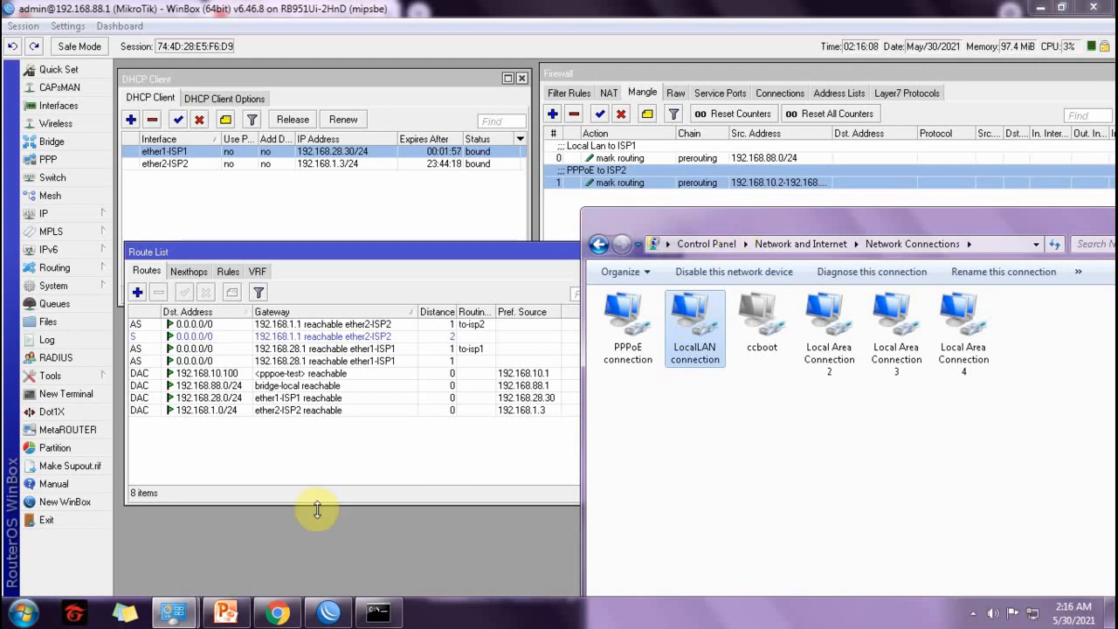
# Disable the LocalLAN connection adapter in Network Connections and minimize the WinBox login window.
pyautogui.moveTo(175, 612)
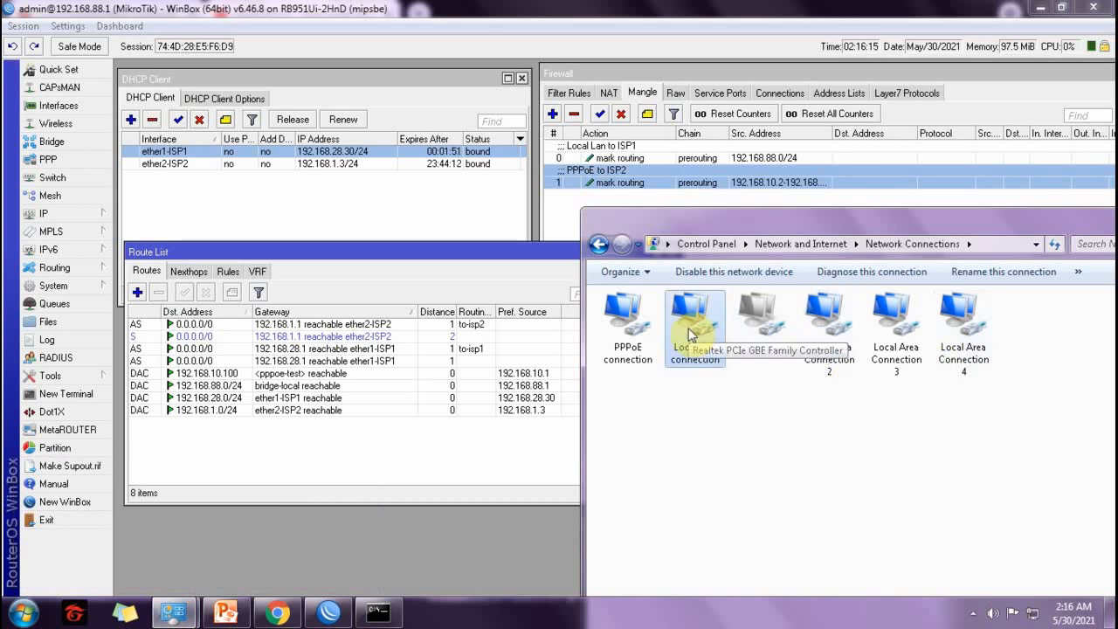
pyautogui.rightClick(689, 332)
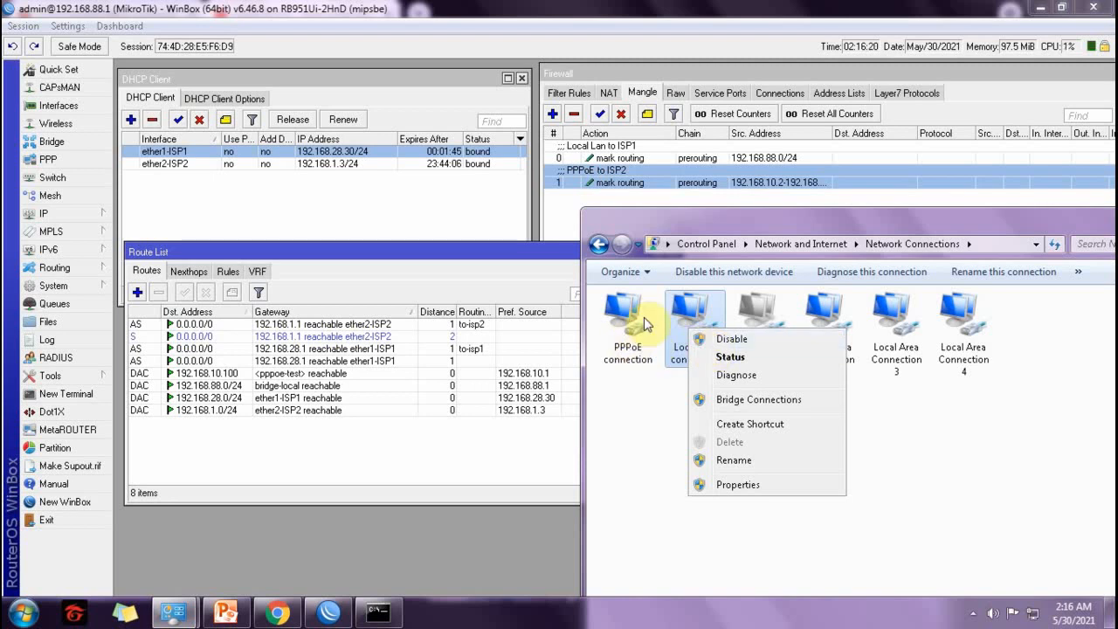
pyautogui.click(717, 343)
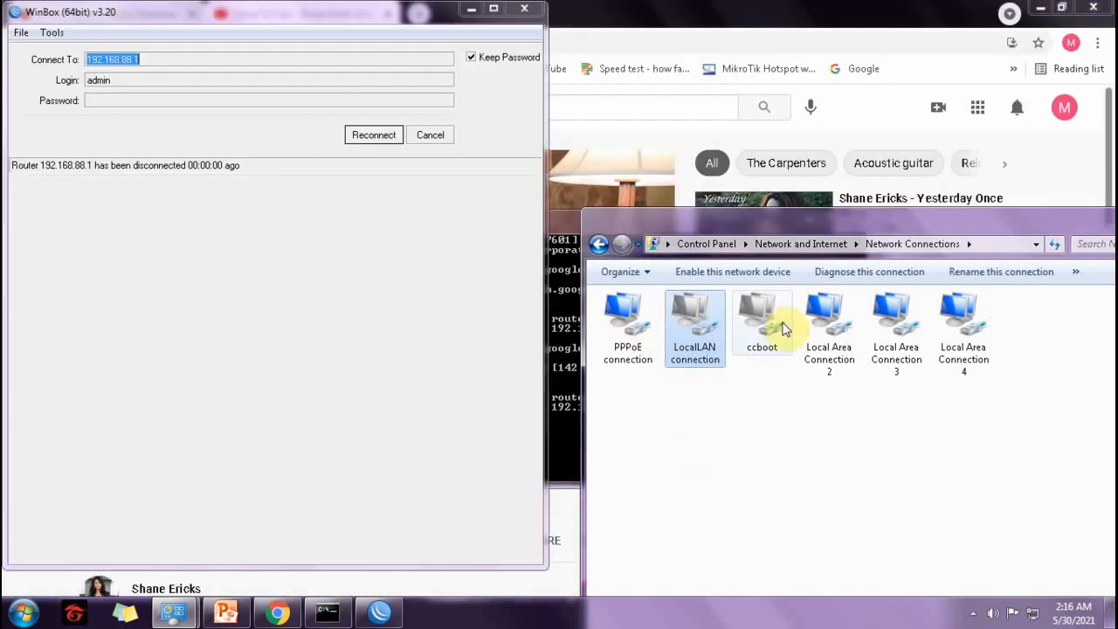
pyautogui.click(471, 9)
pyautogui.click(379, 611)
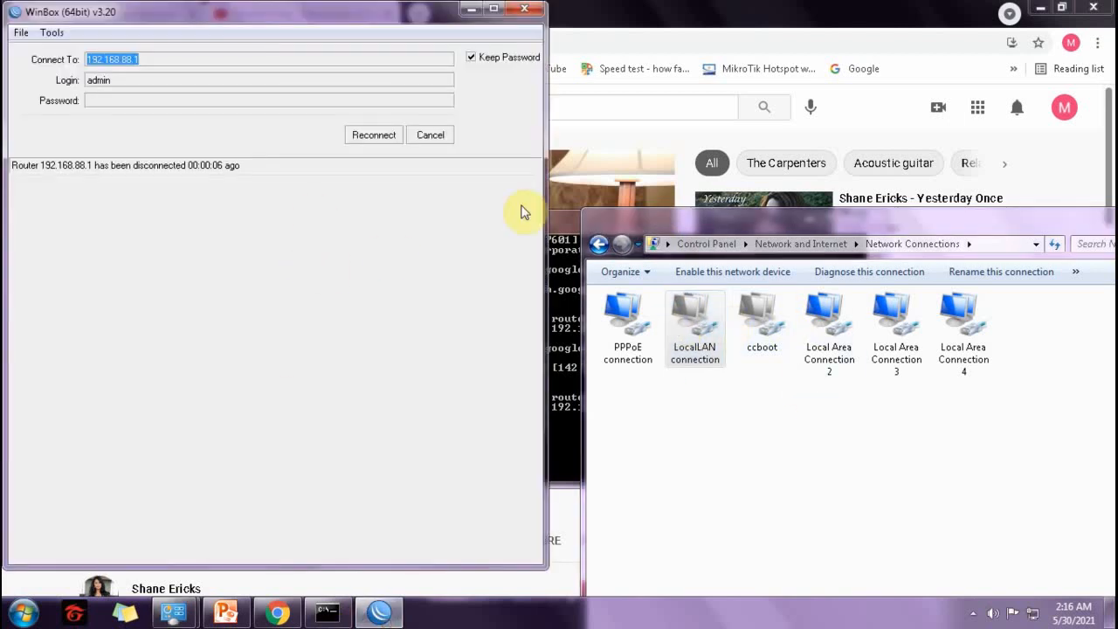
pyautogui.click(467, 11)
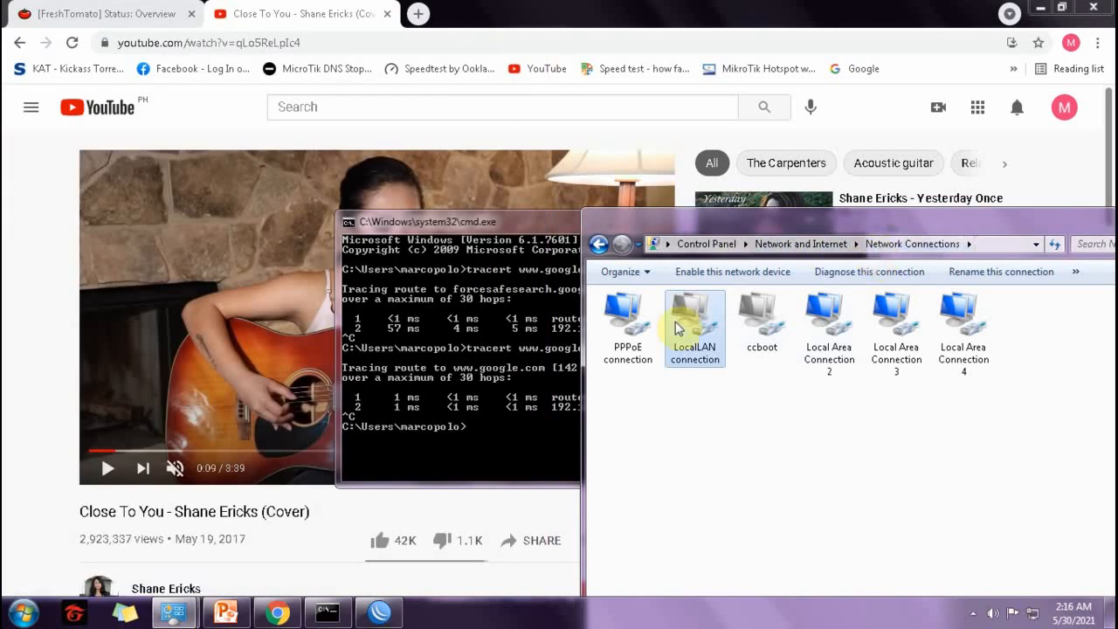
# Open the PPPoE connection's status from the Network and Sharing Center and examine its network connection details.
pyautogui.click(790, 244)
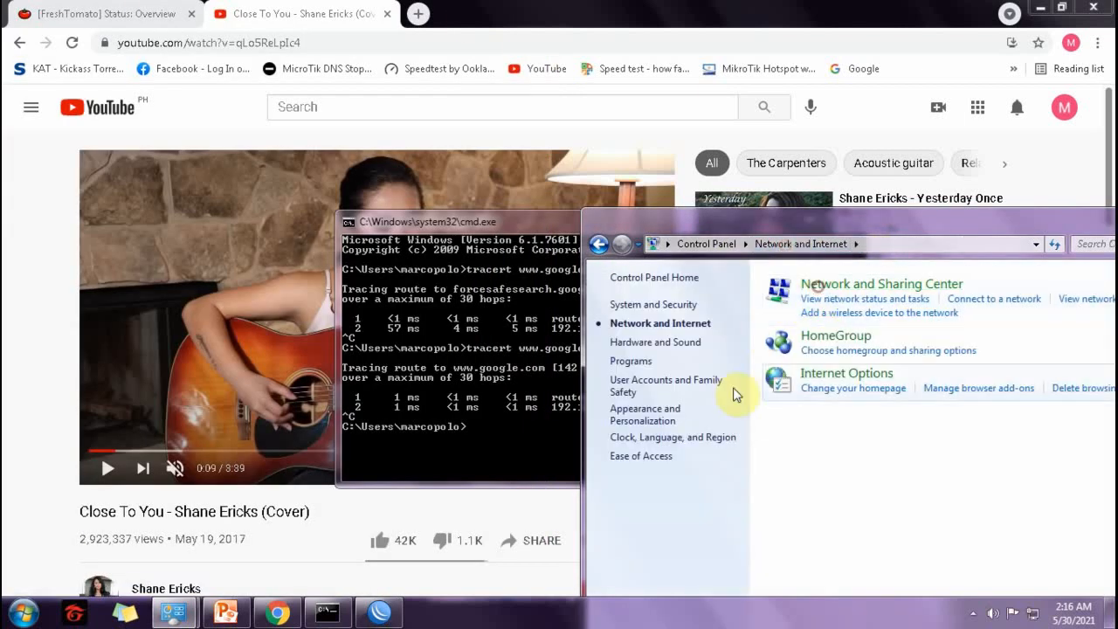
pyautogui.click(817, 285)
pyautogui.moveTo(823, 219); pyautogui.dragTo(603, 172)
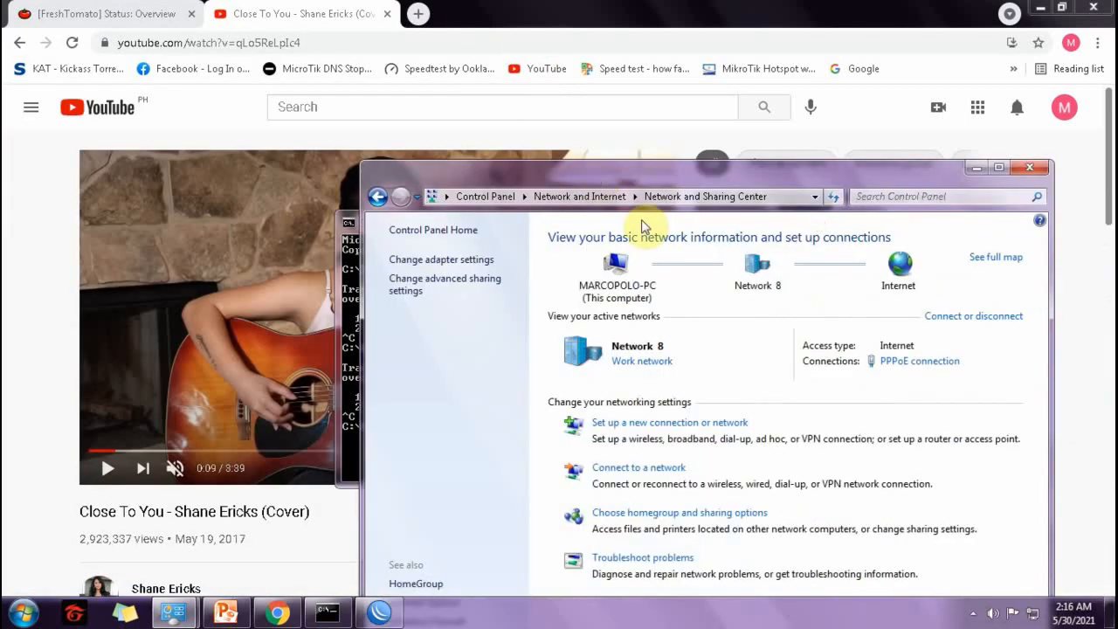
pyautogui.click(908, 367)
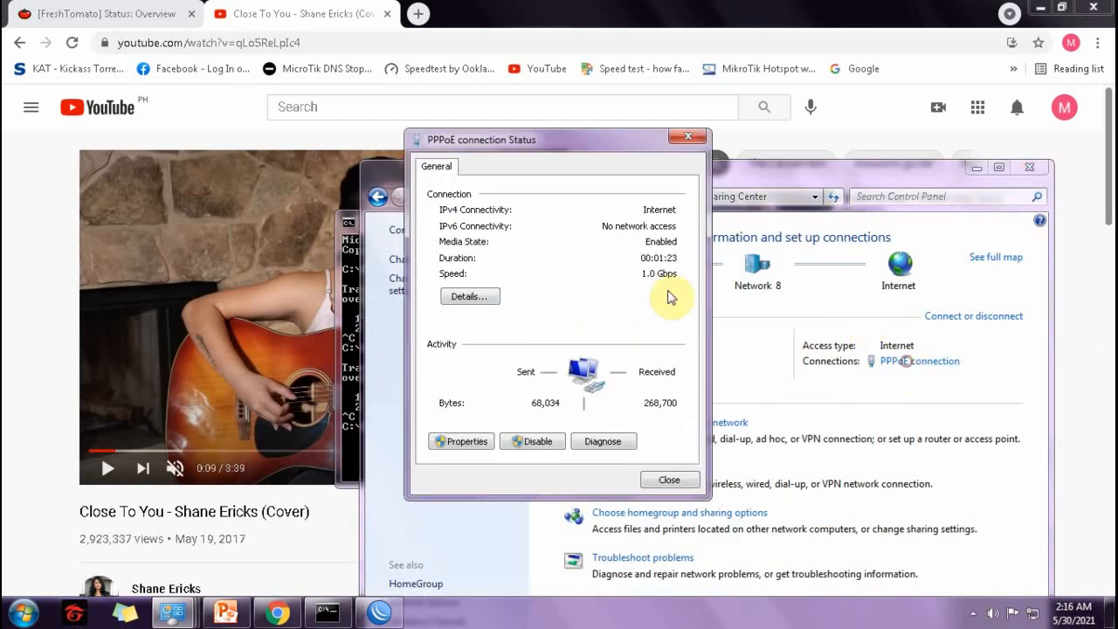
pyautogui.click(465, 297)
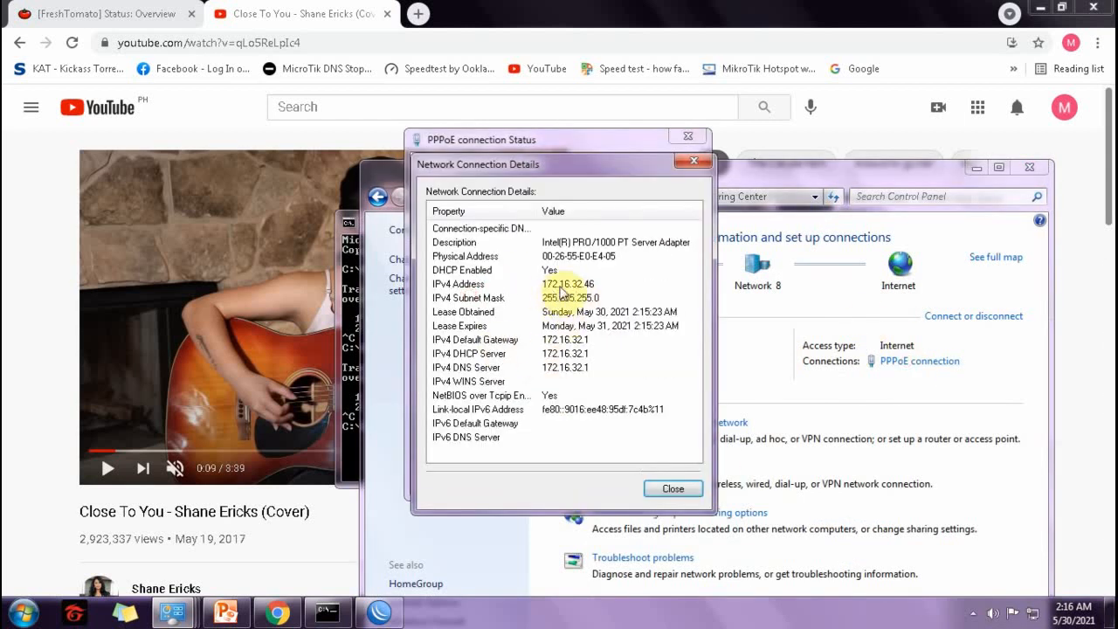
pyautogui.click(673, 490)
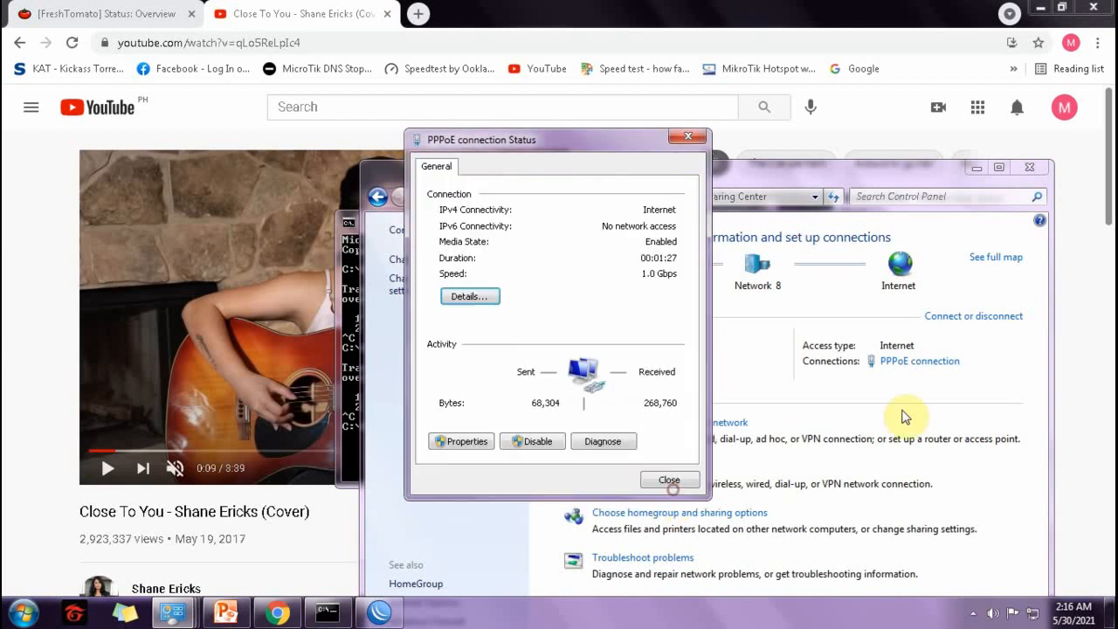
# Examine the WAN0 and LAN sections of the FreshTomato status overview in Chrome.
pyautogui.click(903, 406)
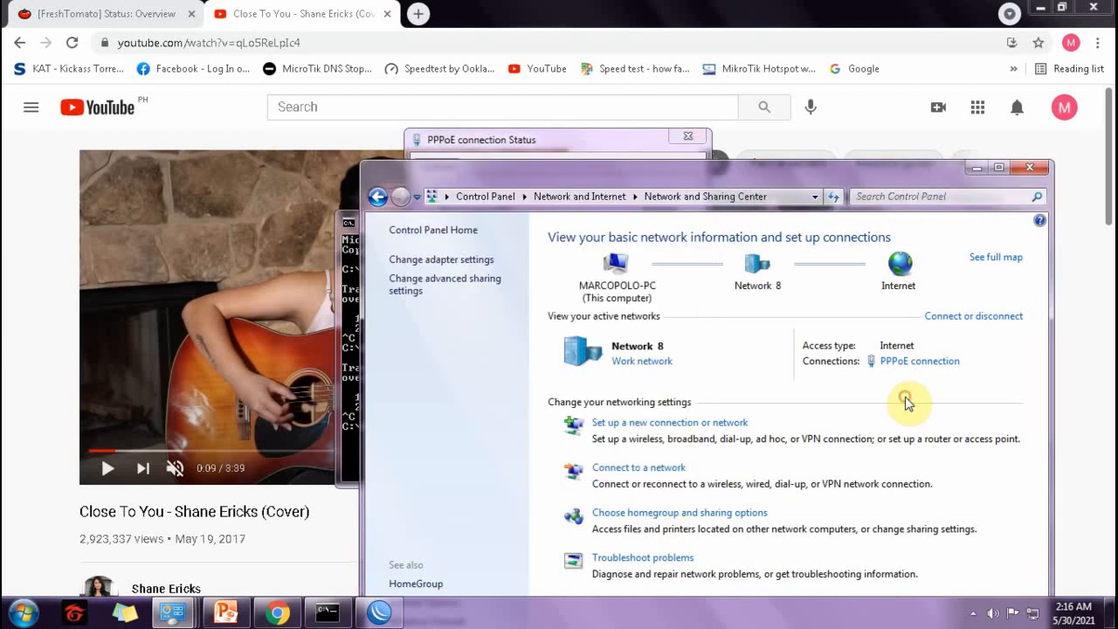
pyautogui.click(271, 618)
pyautogui.click(131, 14)
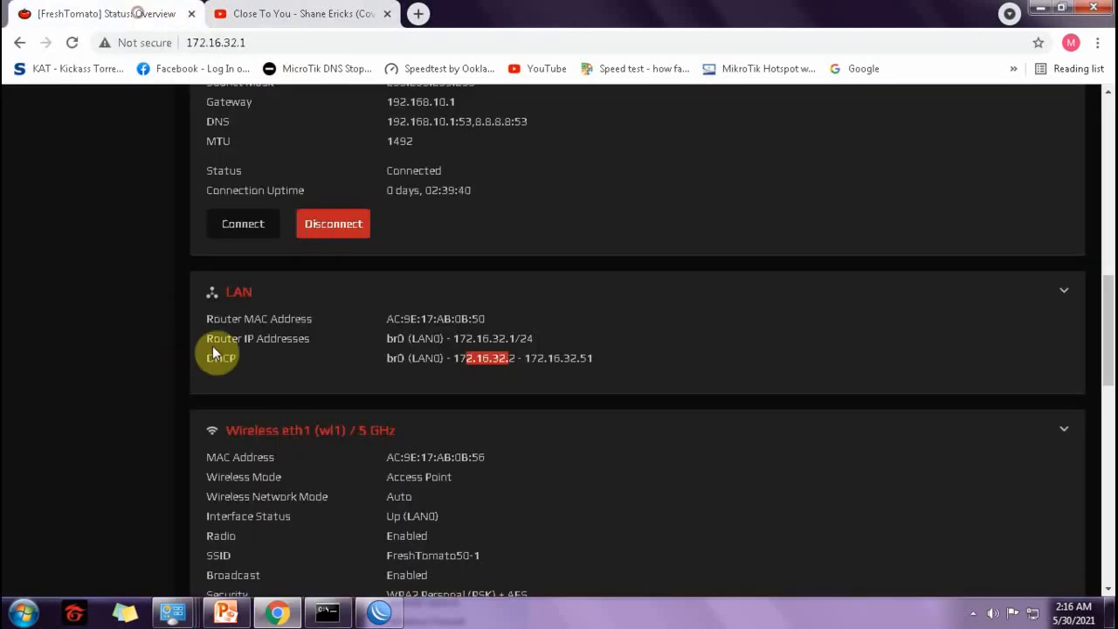
pyautogui.scroll(4, 625, 314)
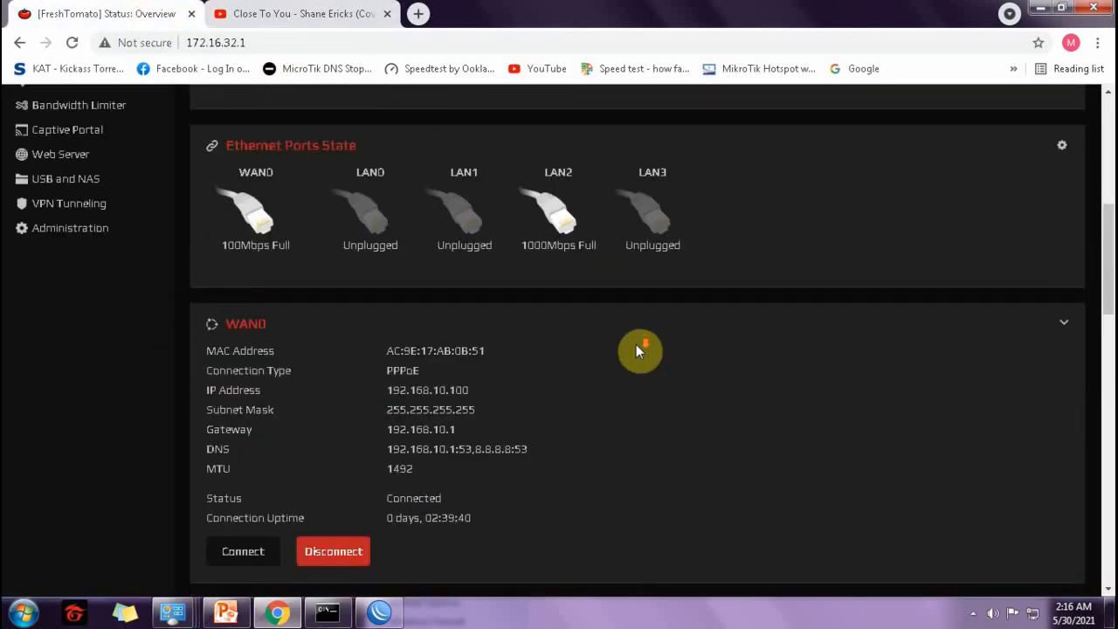
pyautogui.scroll(-2, 636, 345)
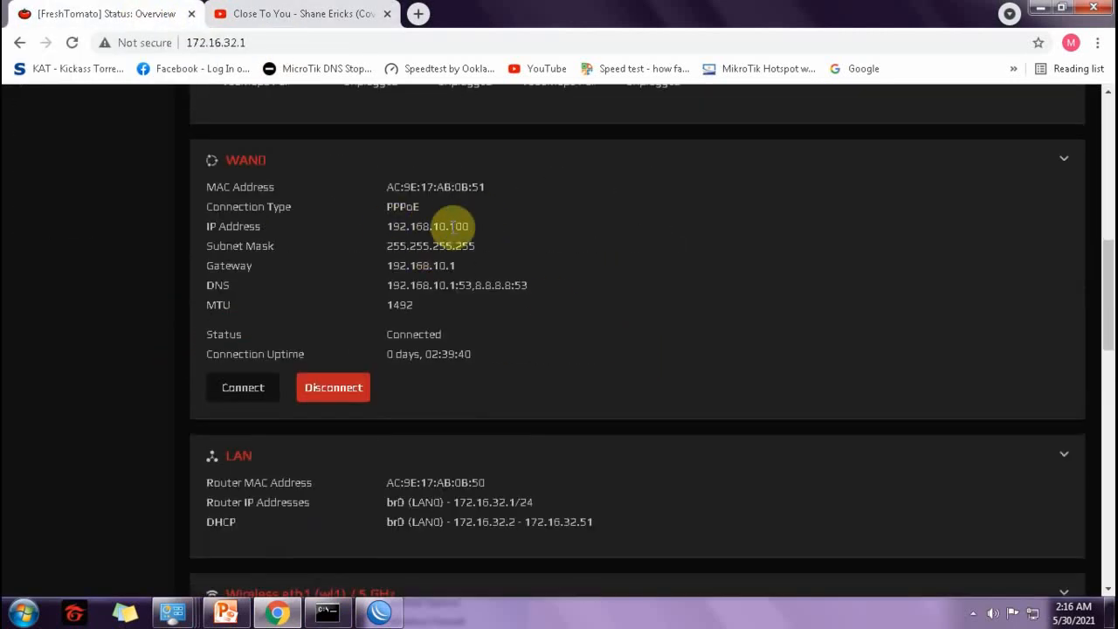
pyautogui.scroll(-2, 612, 407)
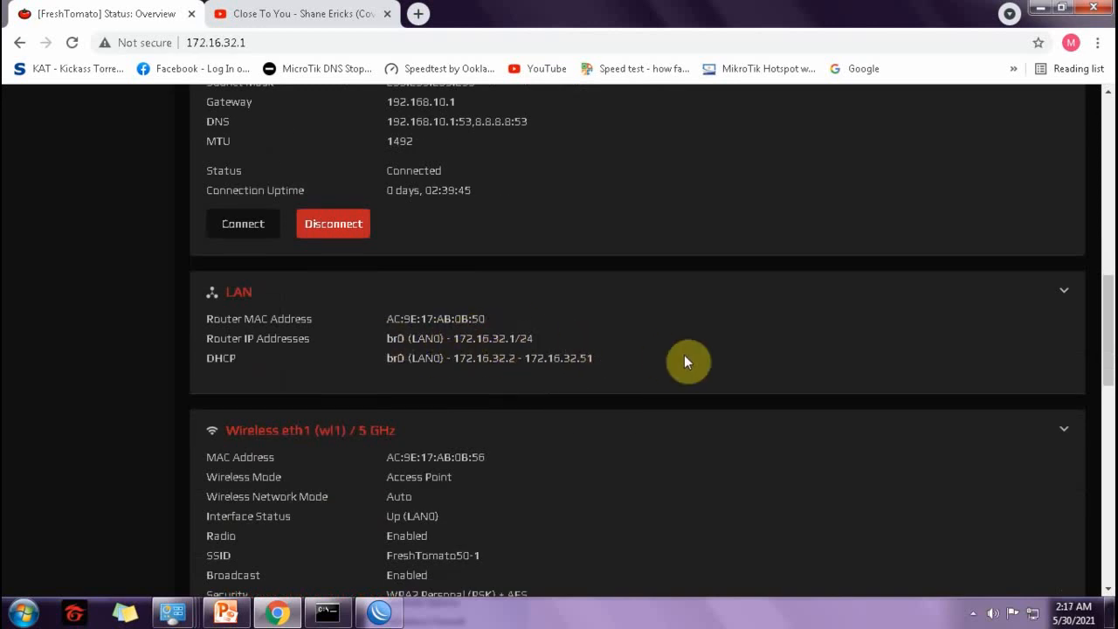
pyautogui.scroll(6, 683, 351)
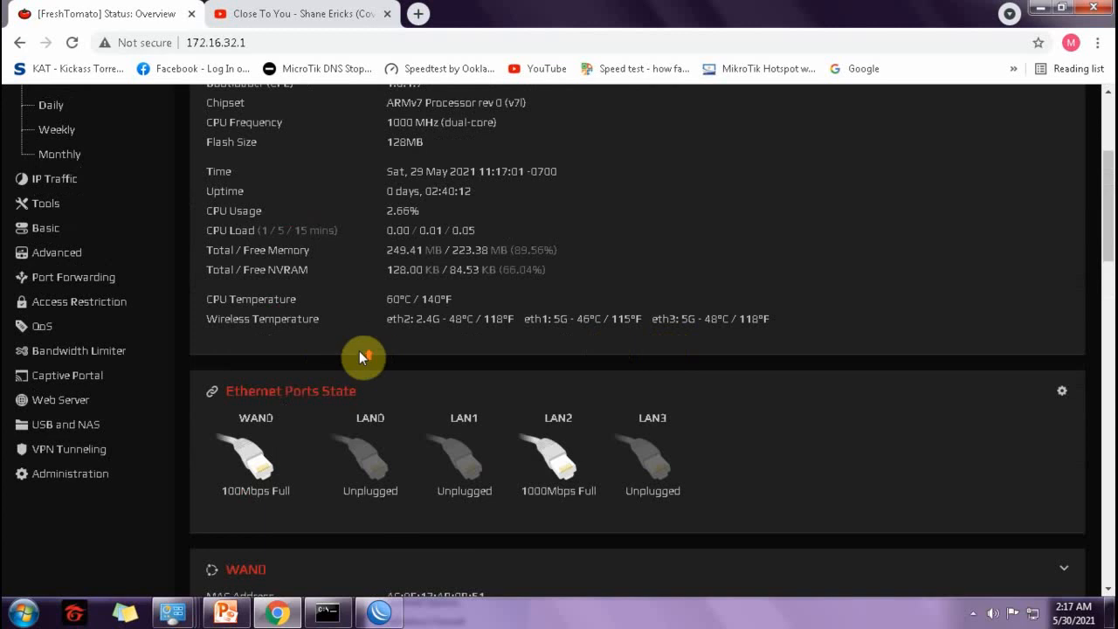
pyautogui.scroll(3, 566, 333)
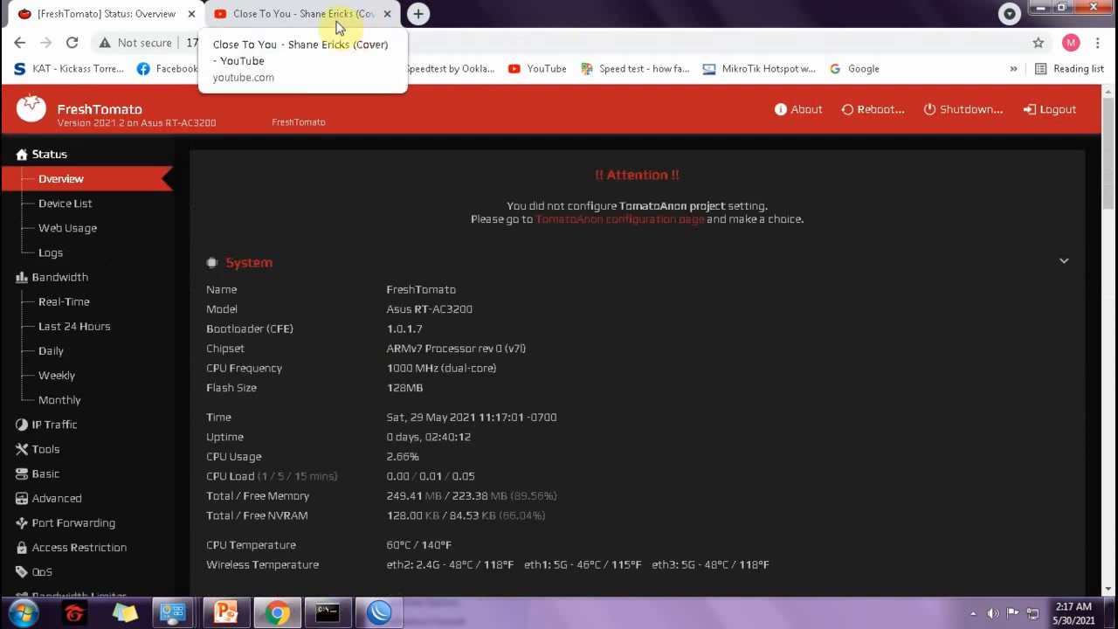
# Test the PPPoE internet connection by playing the open YouTube video, opening the suggested Don't Cry Joni cover, and pausing it.
pyautogui.click(398, 16)
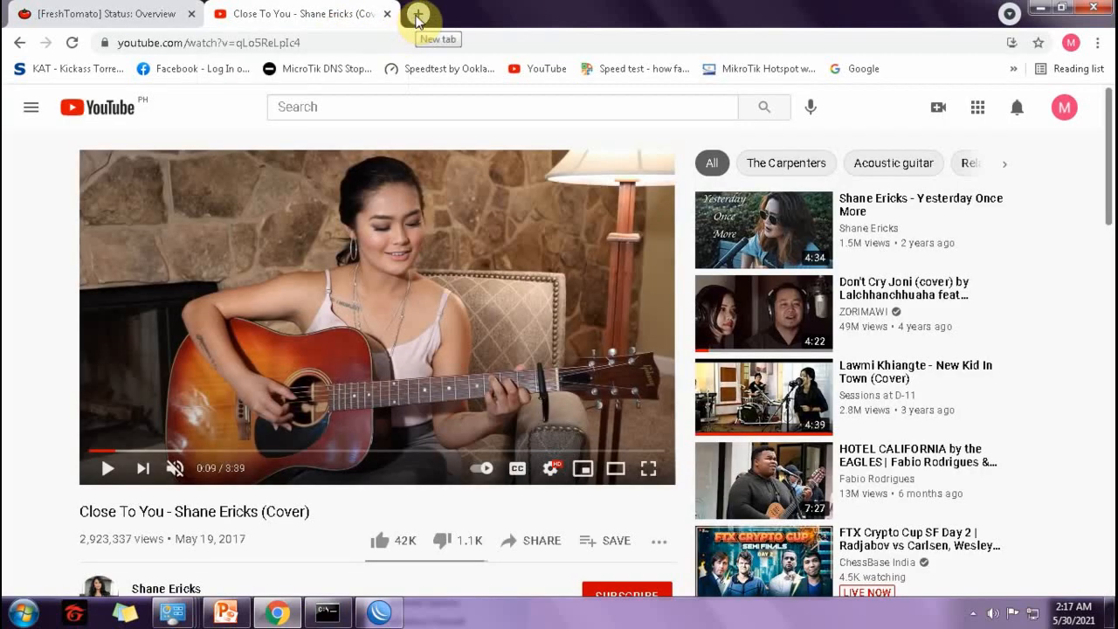
pyautogui.click(107, 468)
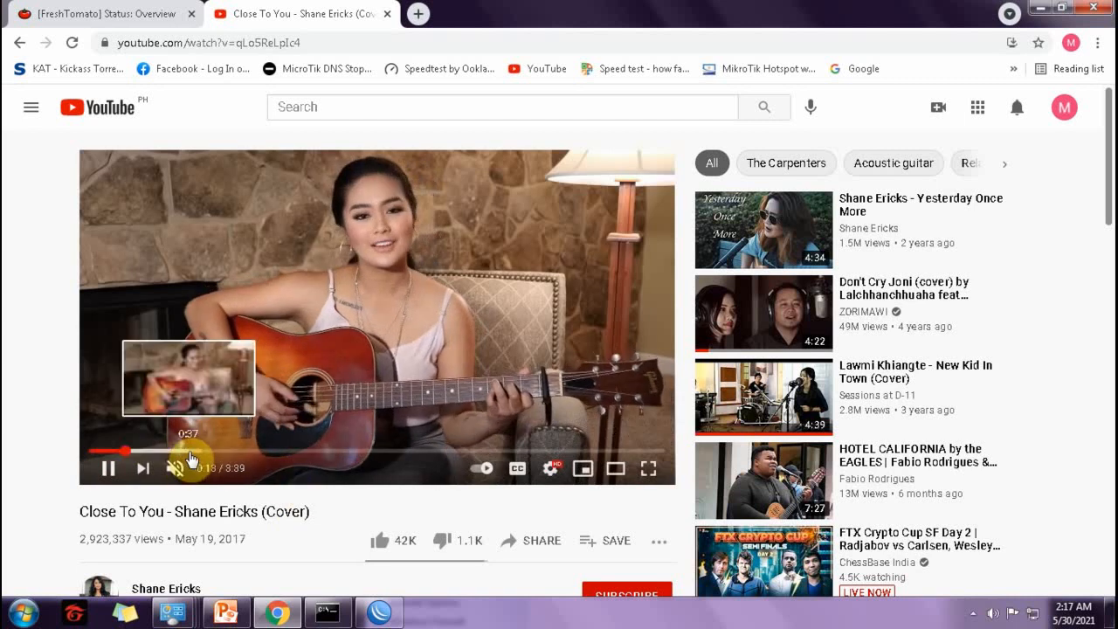
pyautogui.click(749, 314)
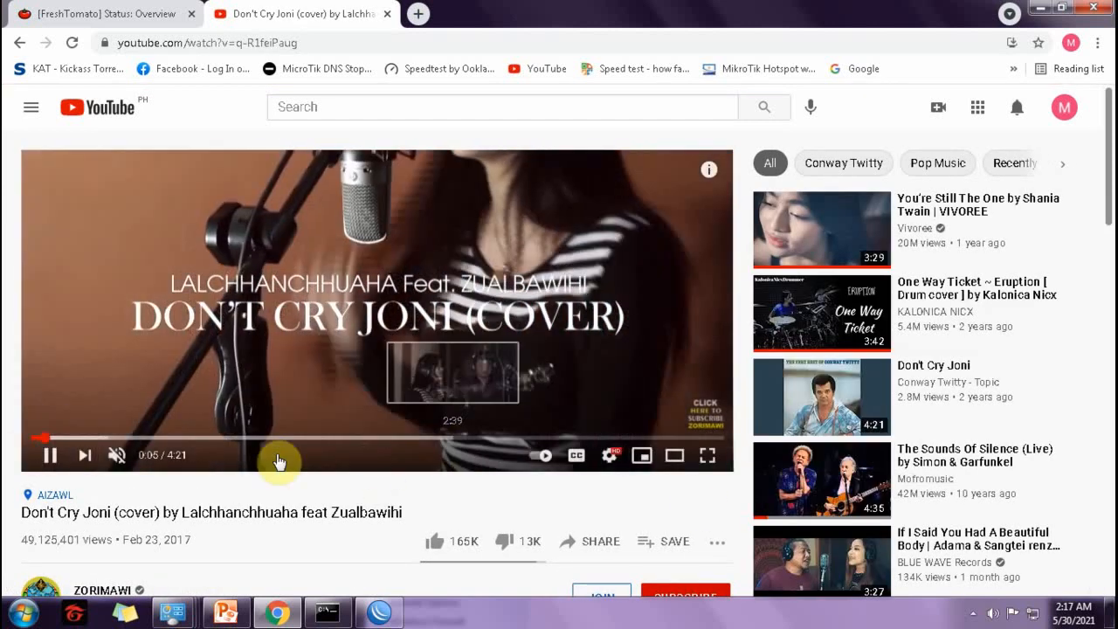
pyautogui.click(50, 456)
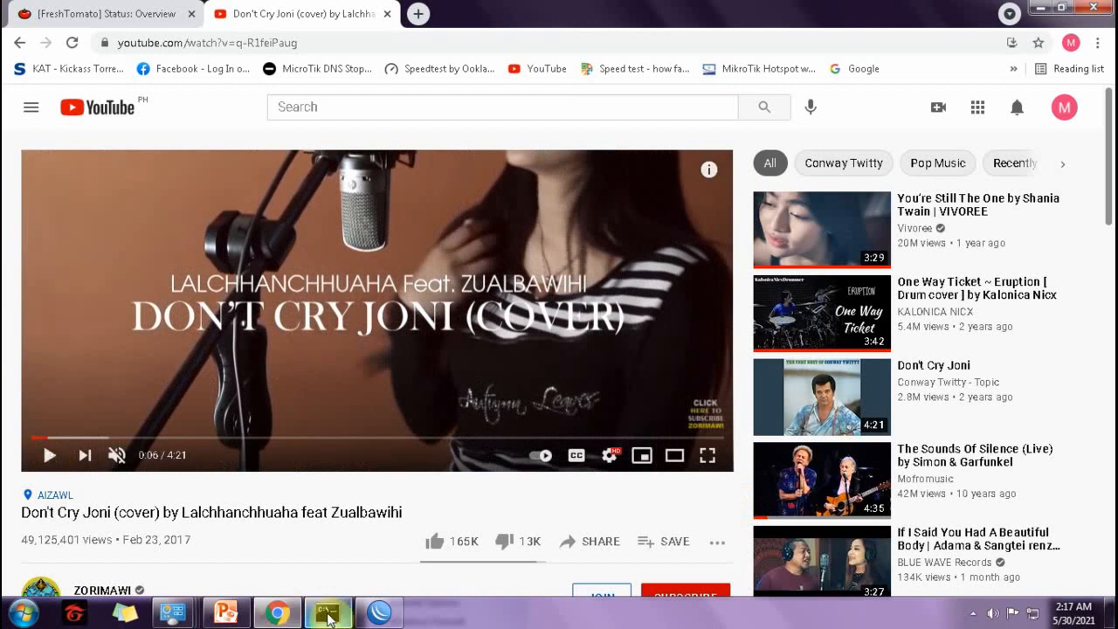
pyautogui.click(328, 613)
pyautogui.click(862, 218)
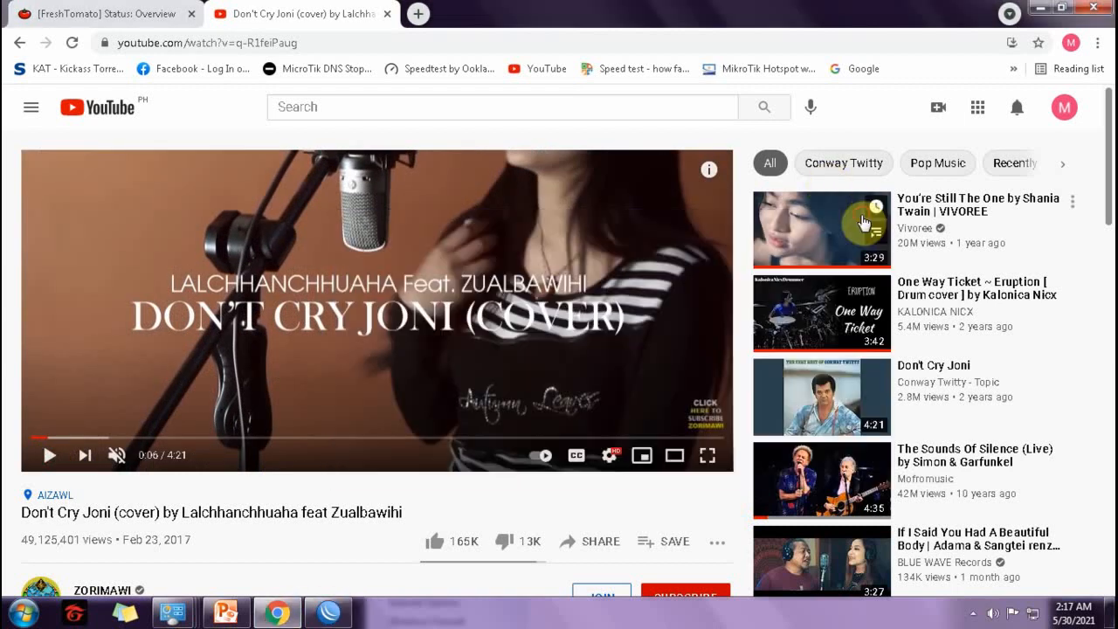
pyautogui.click(23, 613)
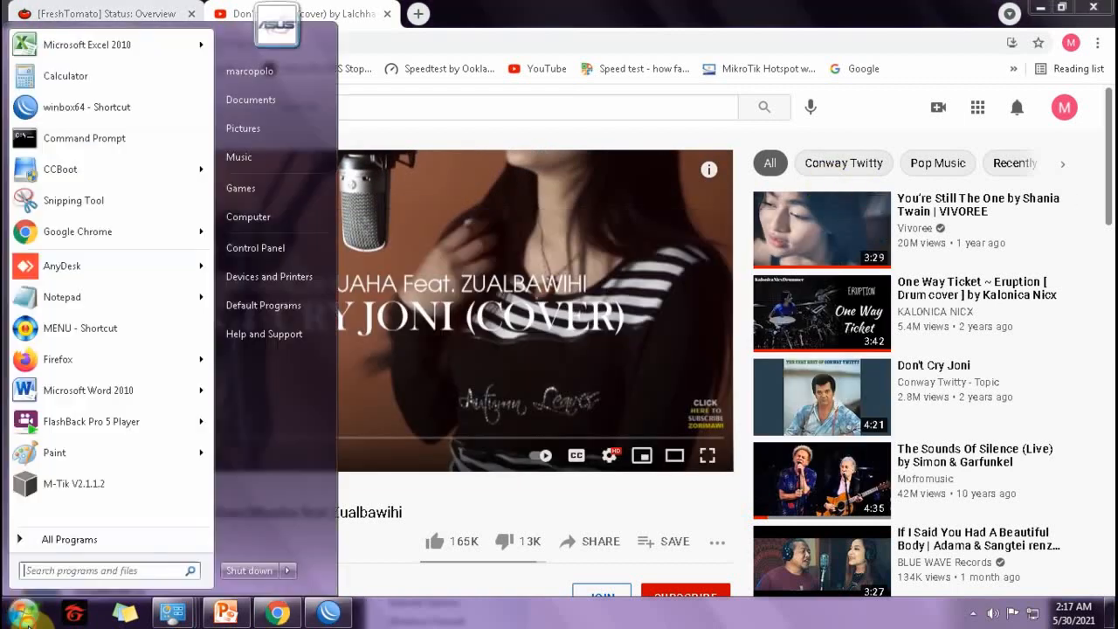
pyautogui.click(98, 135)
pyautogui.moveTo(327, 76); pyautogui.dragTo(704, 196)
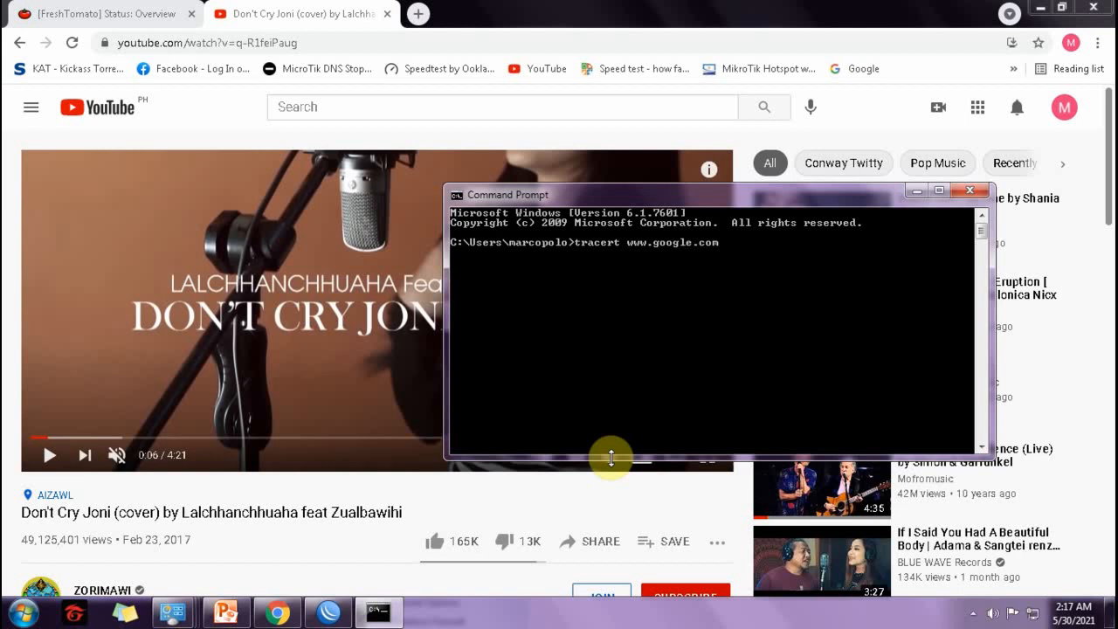
pyautogui.press('Return')
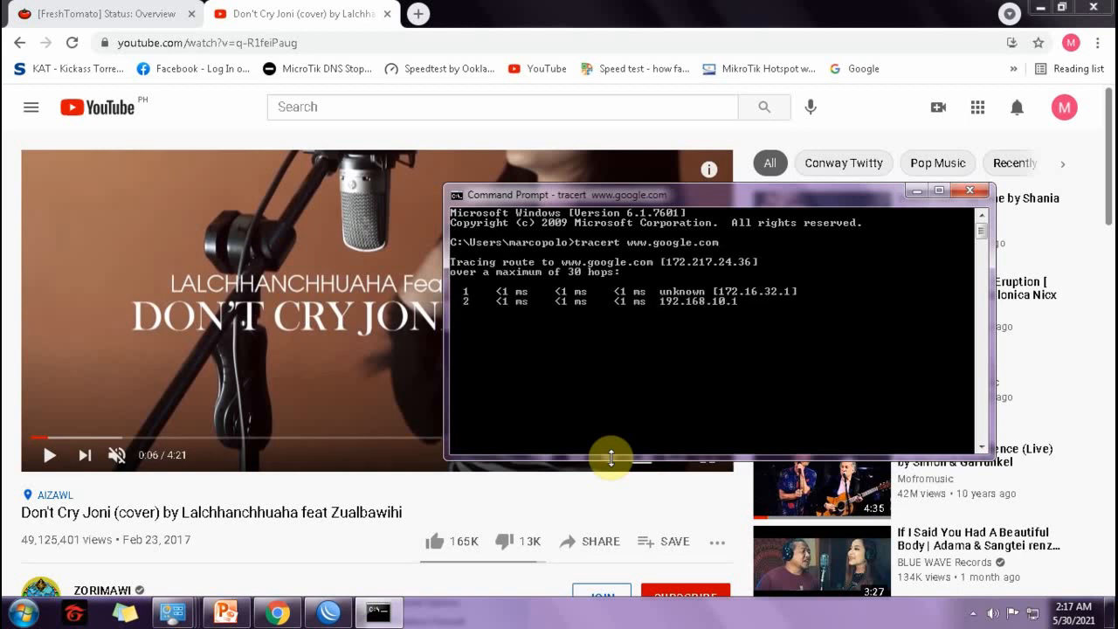
pyautogui.hotkey('ctrl', 'c')
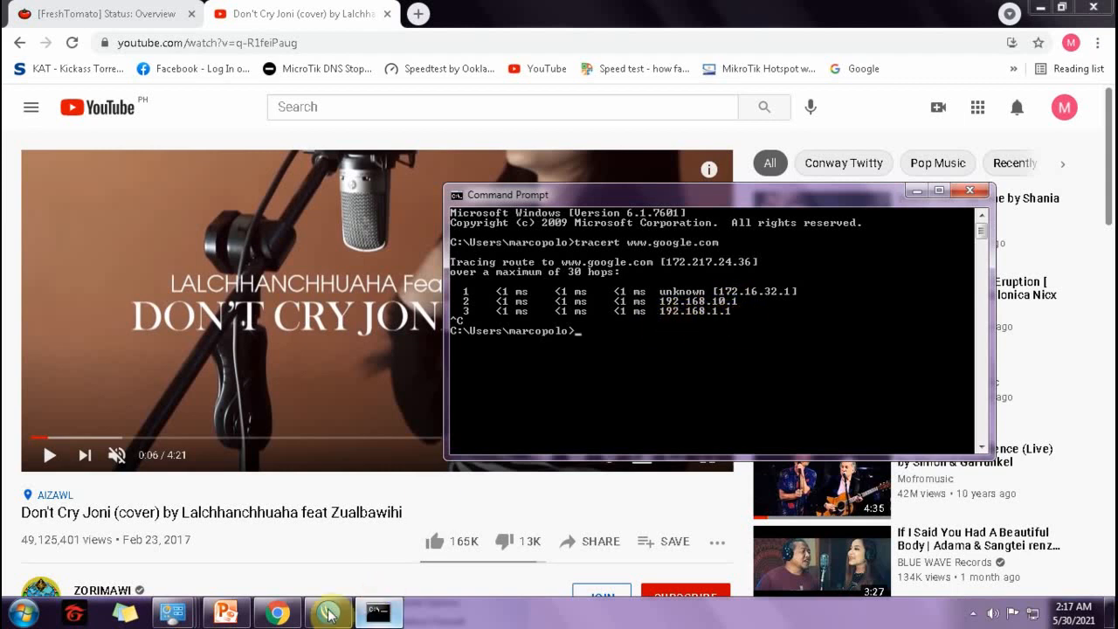
pyautogui.click(243, 613)
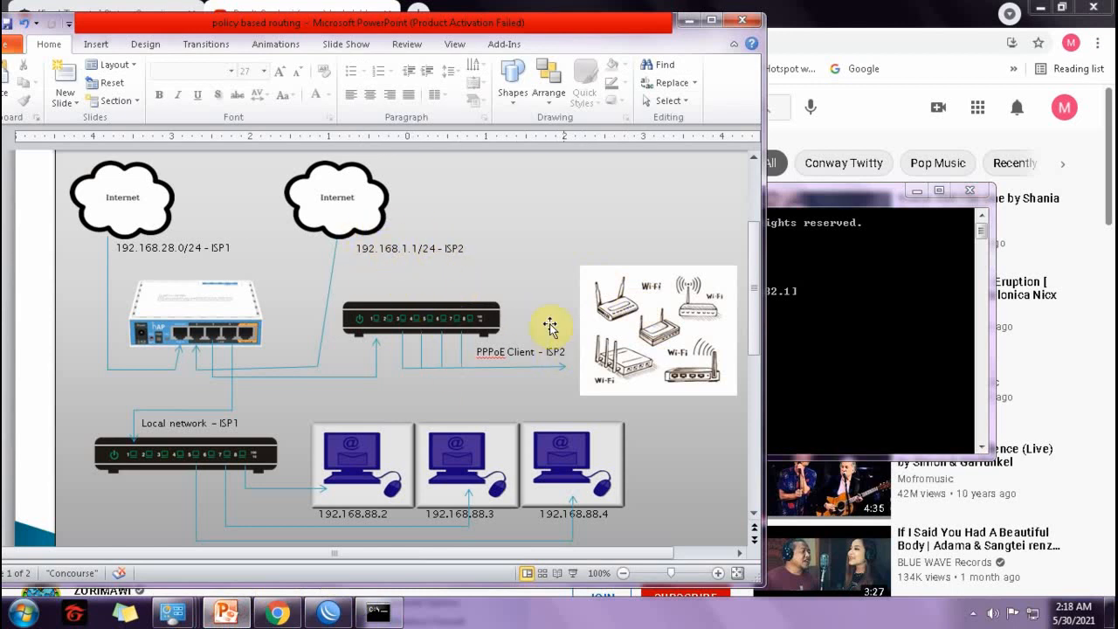
pyautogui.click(688, 21)
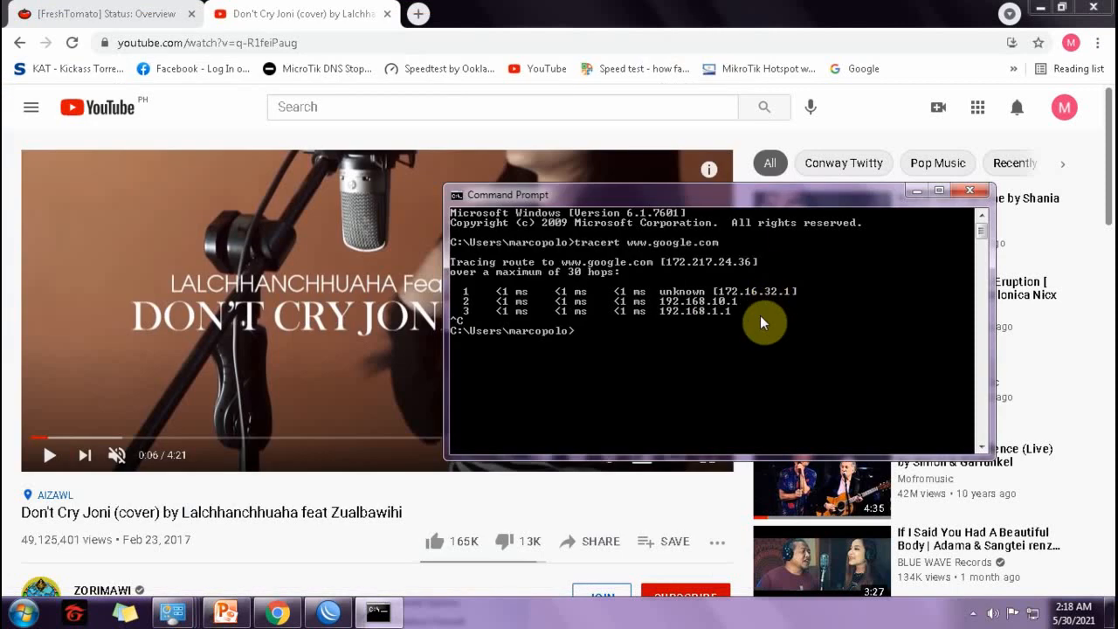
# Enable the LocalLAN connection adapter in Windows Network Connections.
pyautogui.moveTo(330, 614)
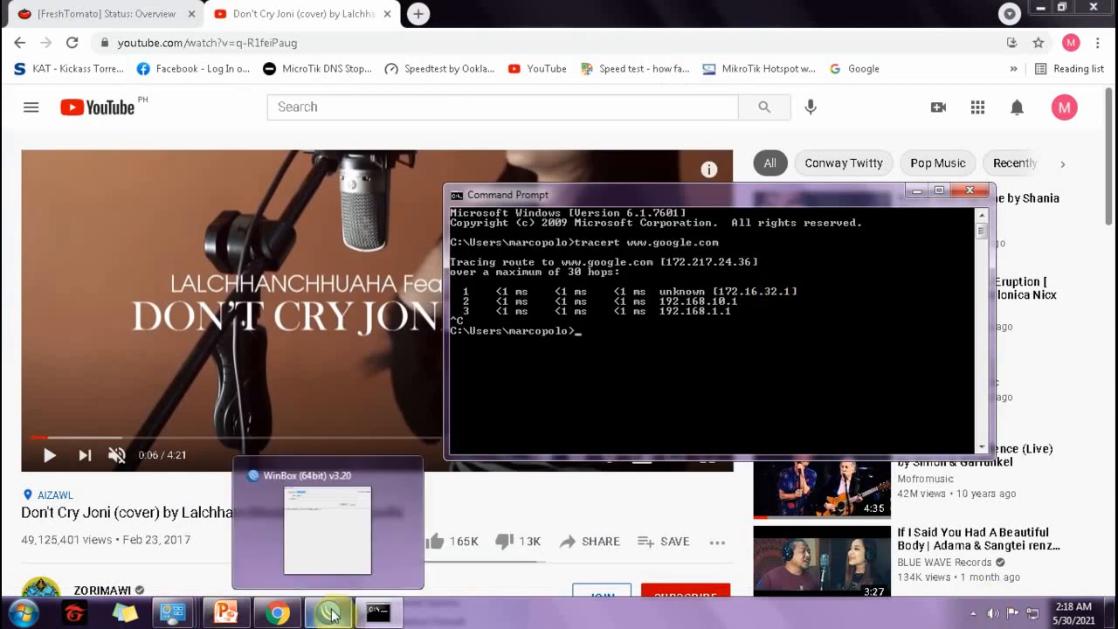
pyautogui.moveTo(157, 597)
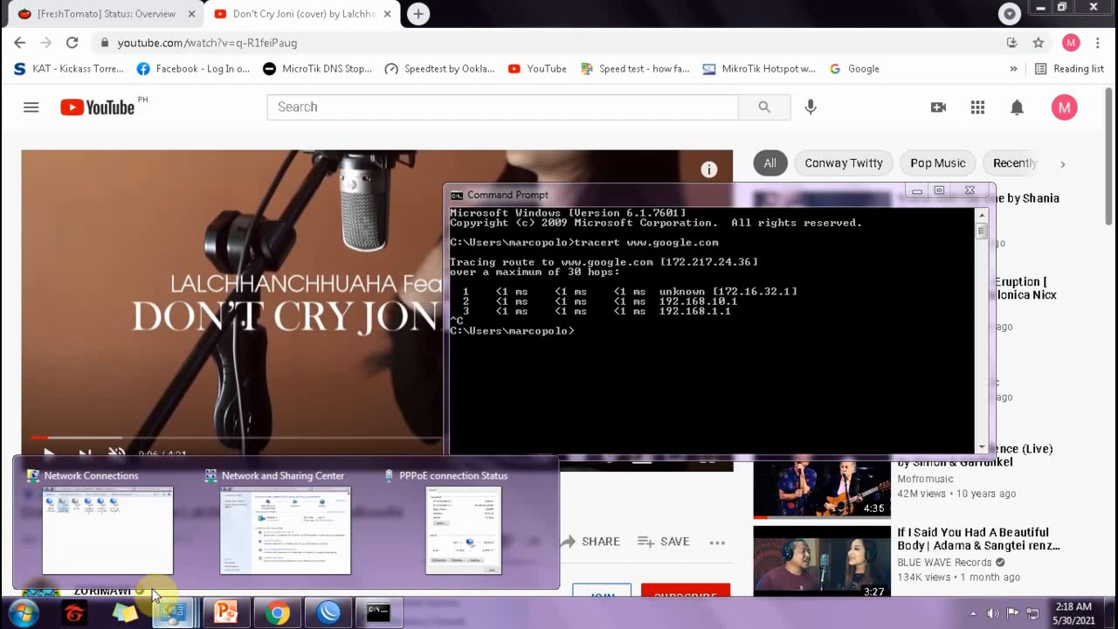
pyautogui.click(110, 544)
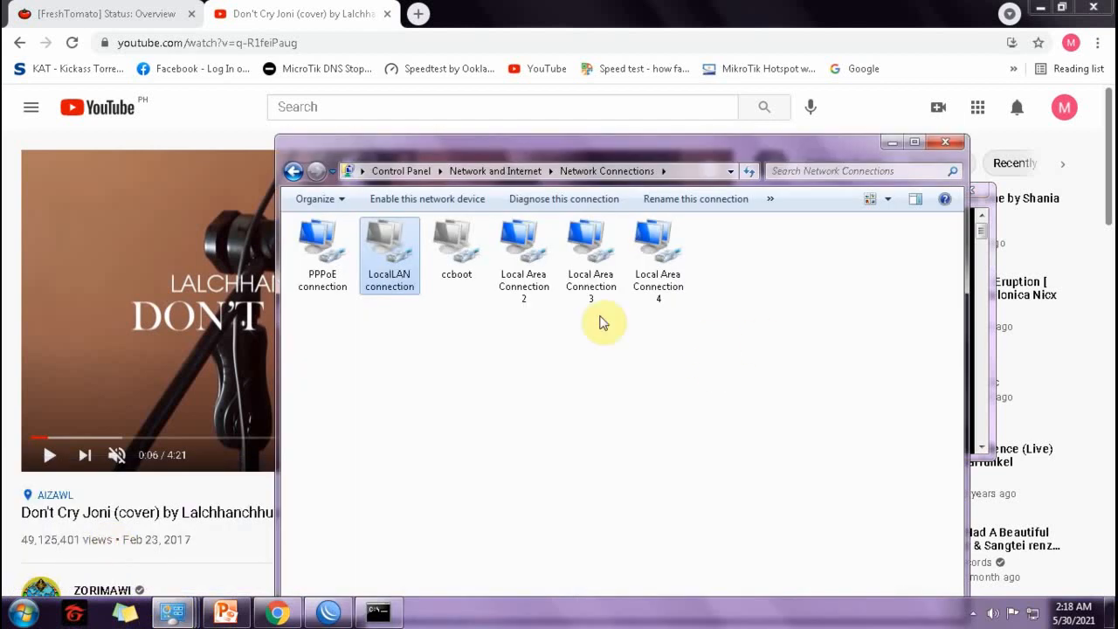
pyautogui.rightClick(400, 251)
pyautogui.click(440, 258)
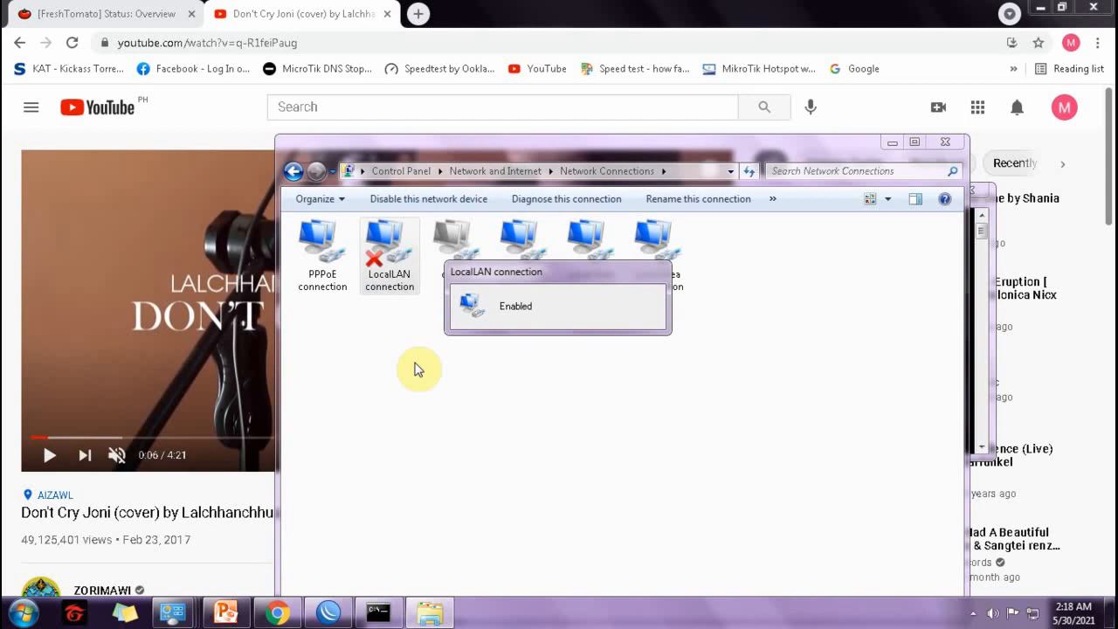
# Switch to WinBox, cancel the reconnect attempt, and connect to the discovered MikroTik router at 192.168.88.1.
pyautogui.click(332, 609)
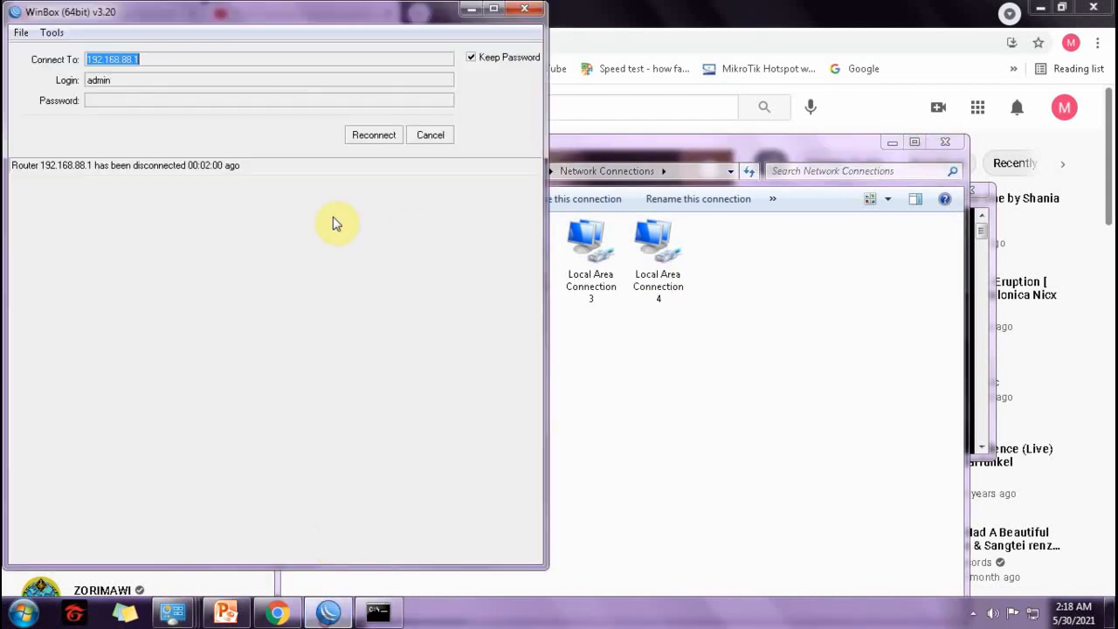
pyautogui.click(368, 142)
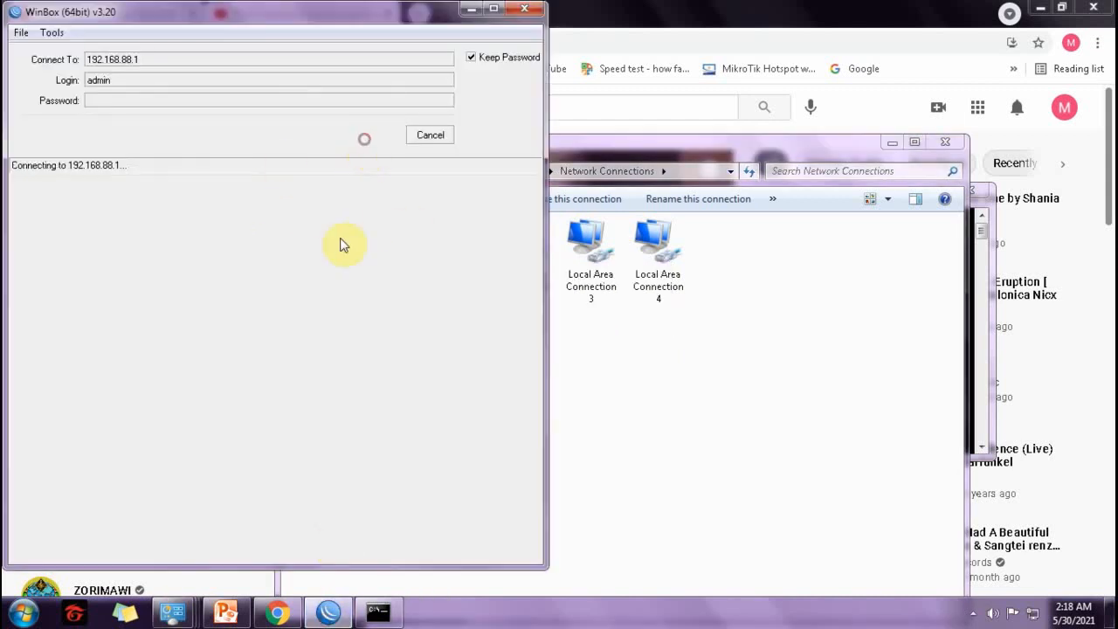
pyautogui.click(430, 135)
pyautogui.click(131, 248)
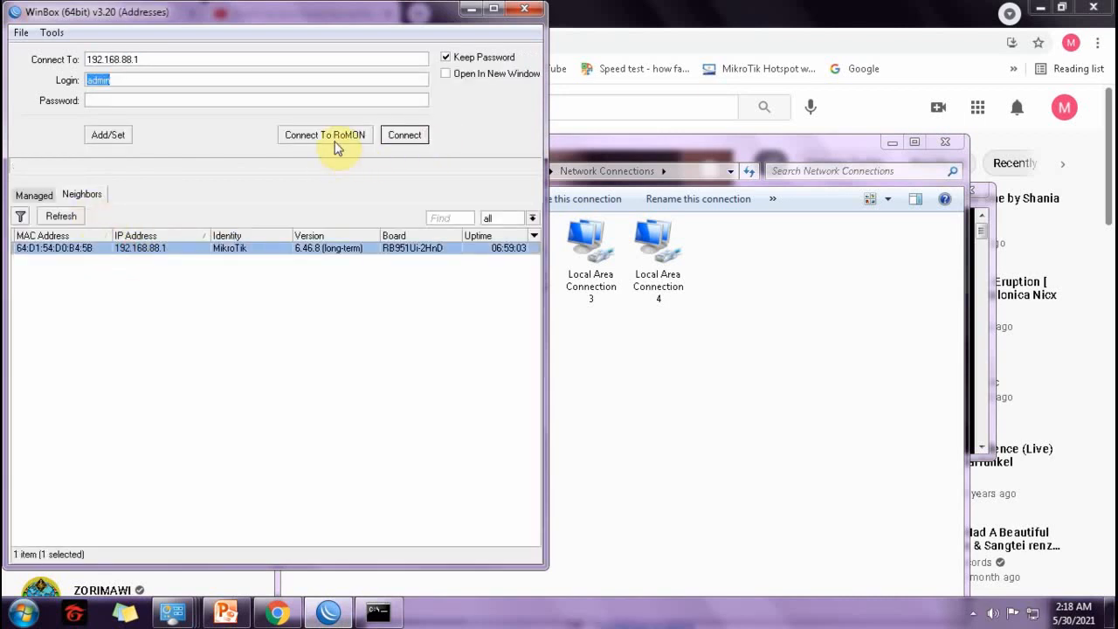
pyautogui.click(402, 135)
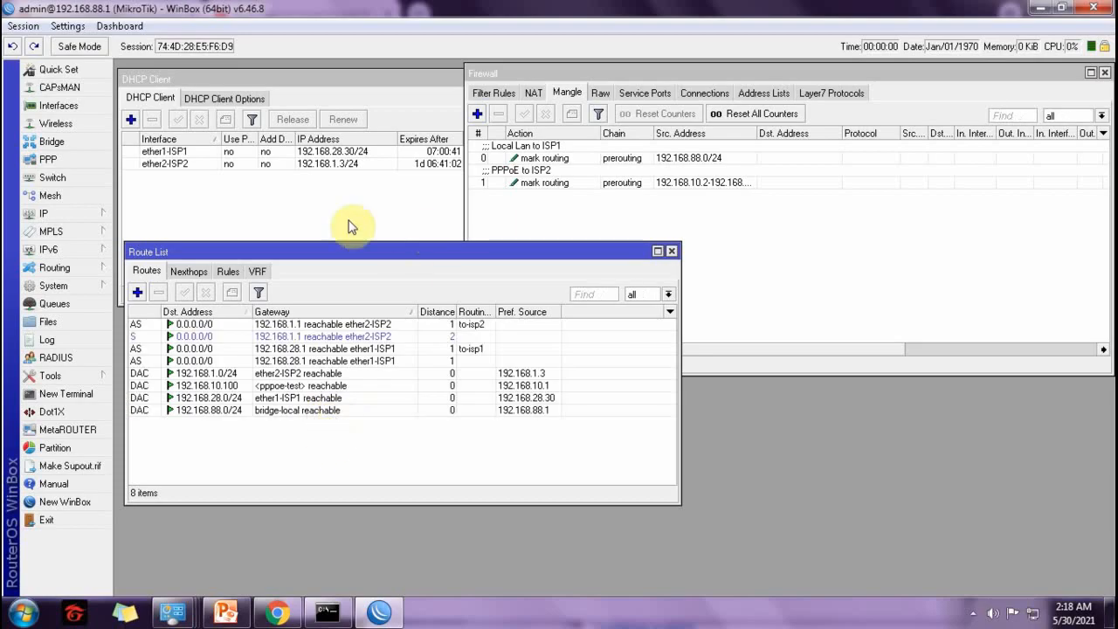
# Disable the ether2-ISP2 DHCP client in WinBox, consulting the PowerPoint network diagram.
pyautogui.click(227, 612)
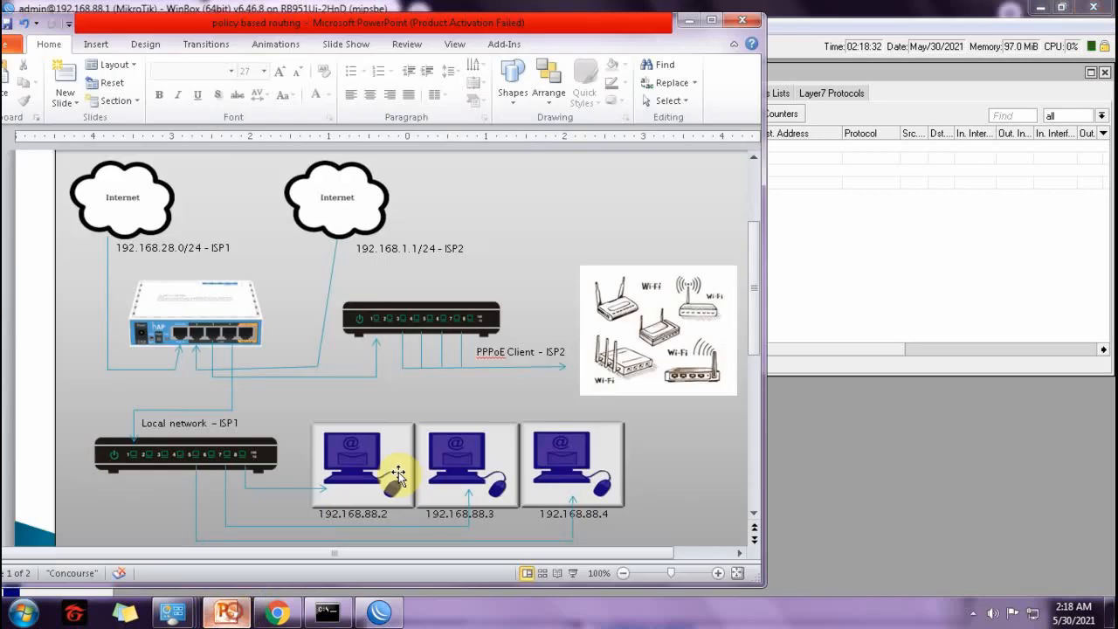
pyautogui.click(690, 21)
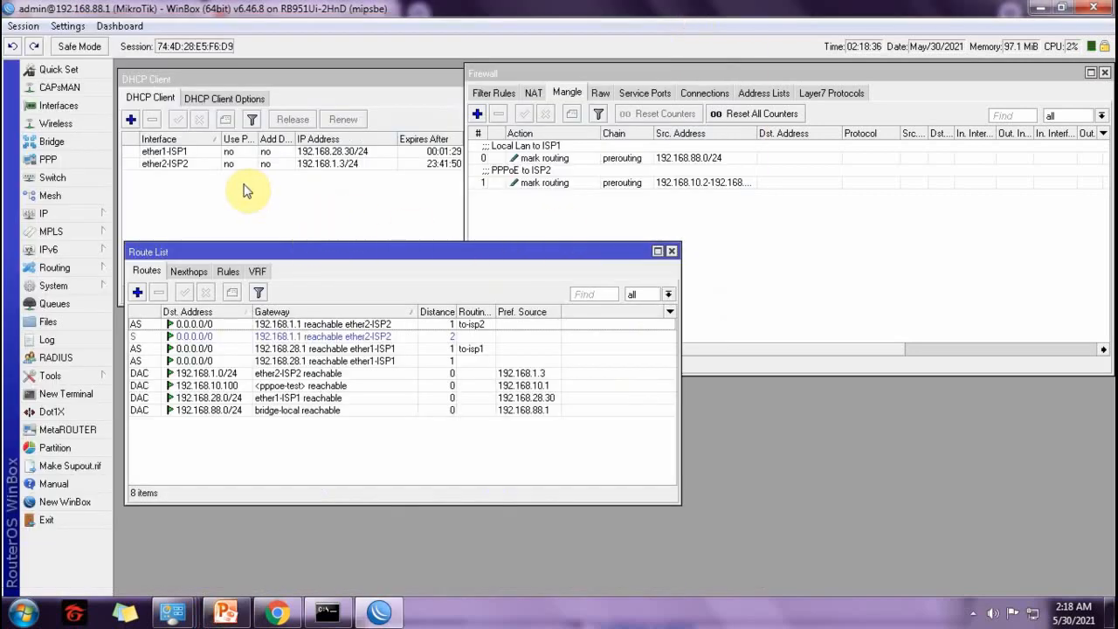
pyautogui.click(190, 163)
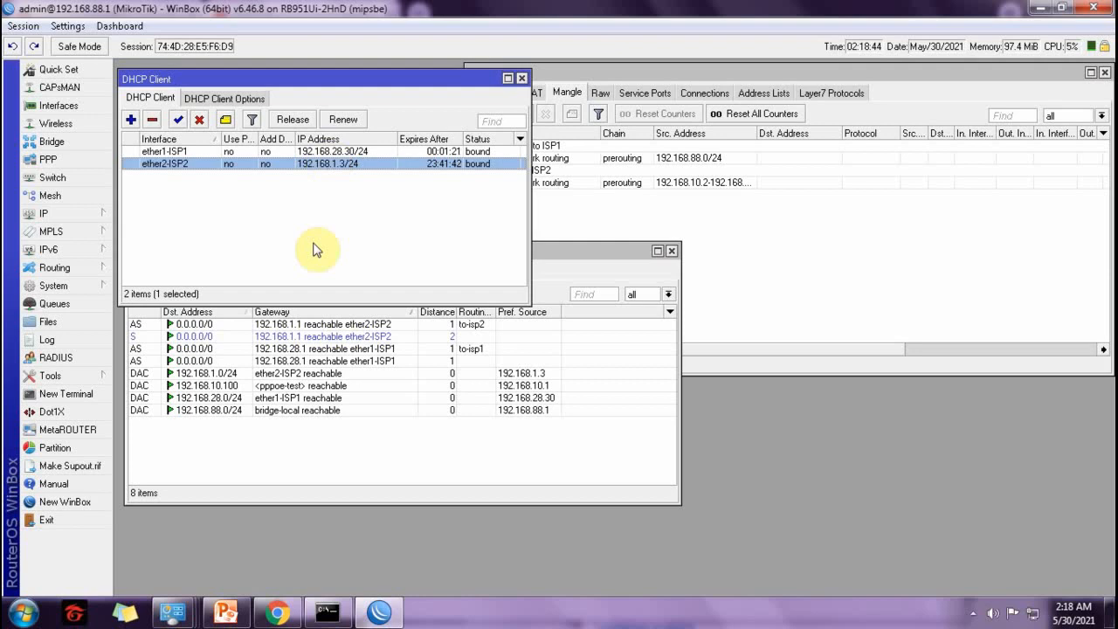
pyautogui.click(200, 125)
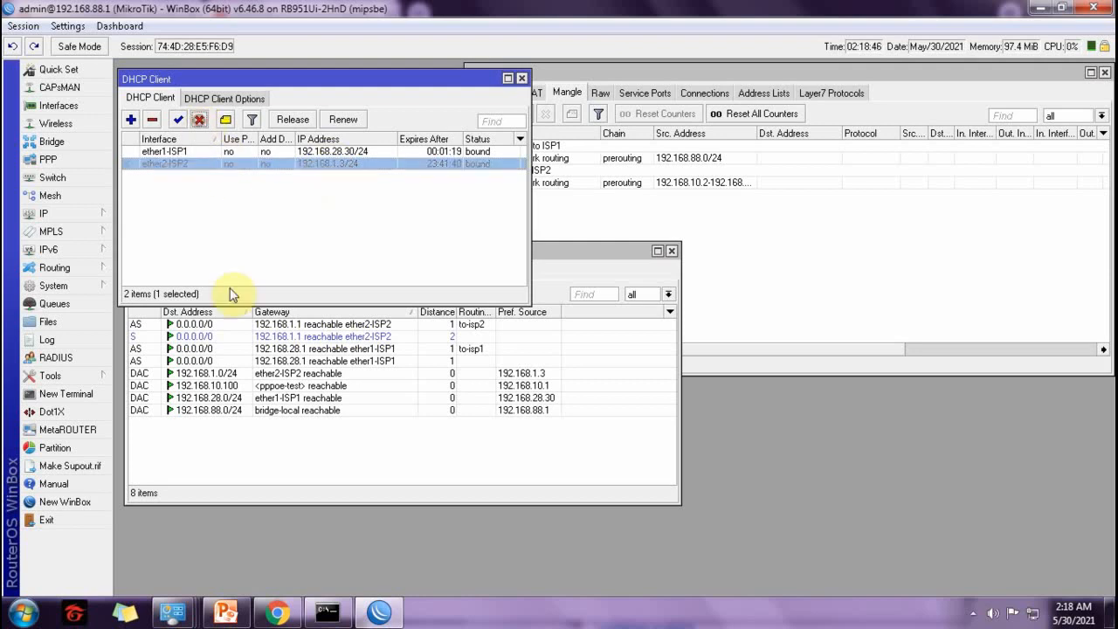
pyautogui.click(225, 611)
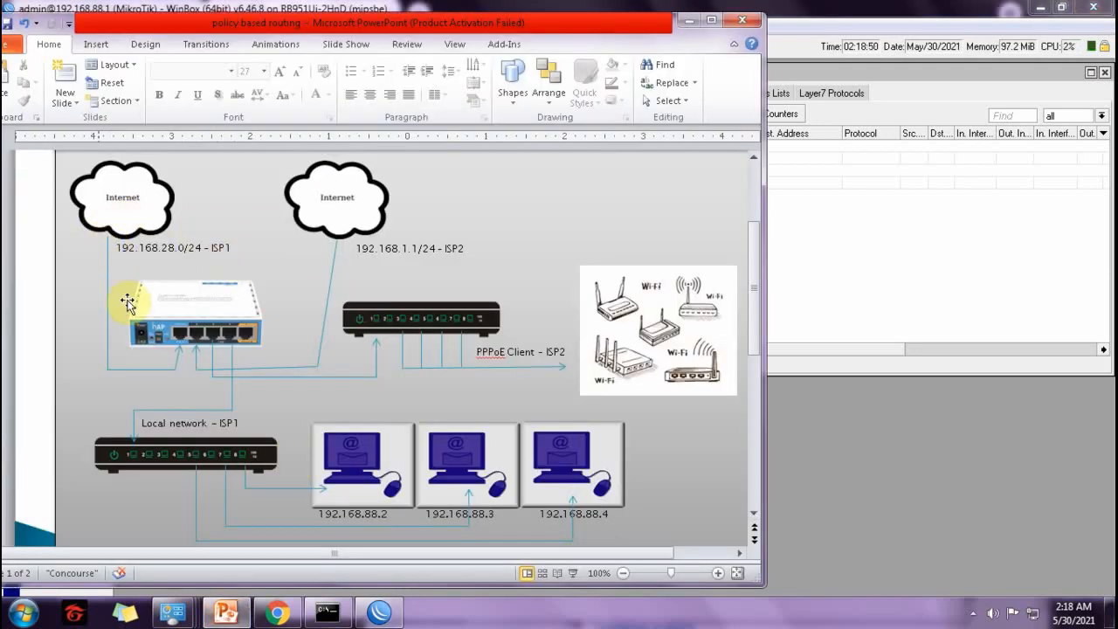
pyautogui.click(690, 19)
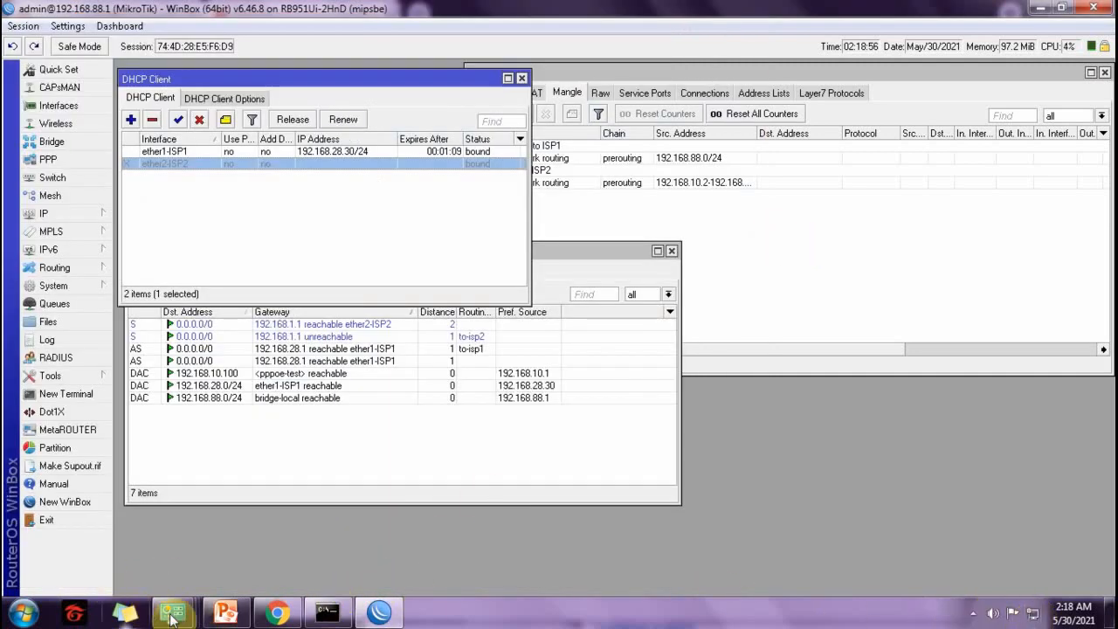
# Disable the LocalLAN connection adapter in Windows Network Connections.
pyautogui.moveTo(172, 611)
pyautogui.click(138, 544)
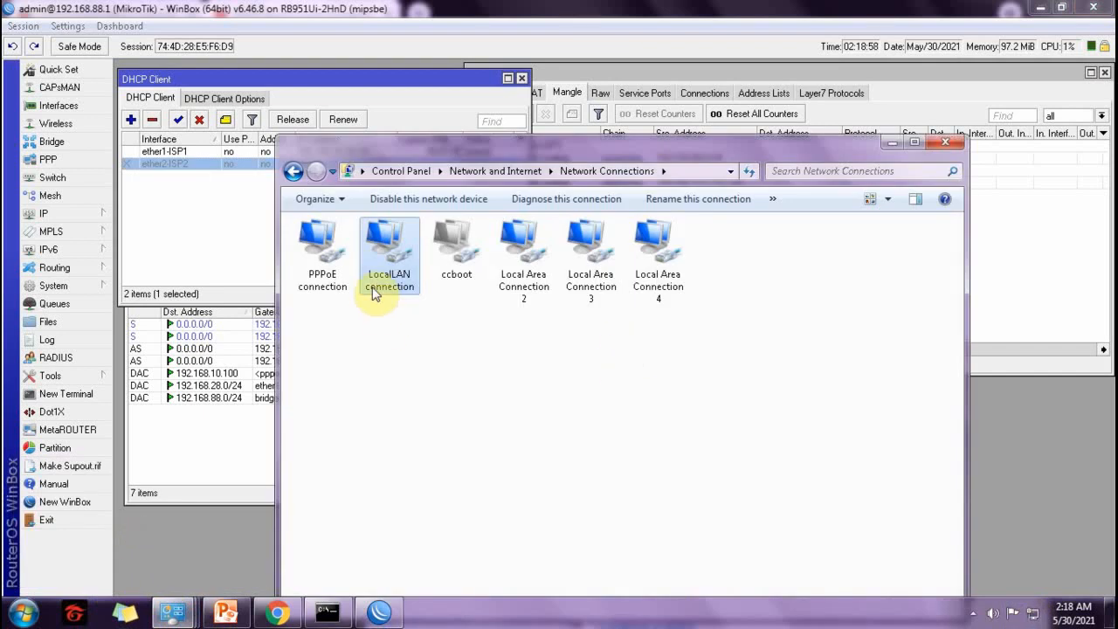
pyautogui.rightClick(382, 264)
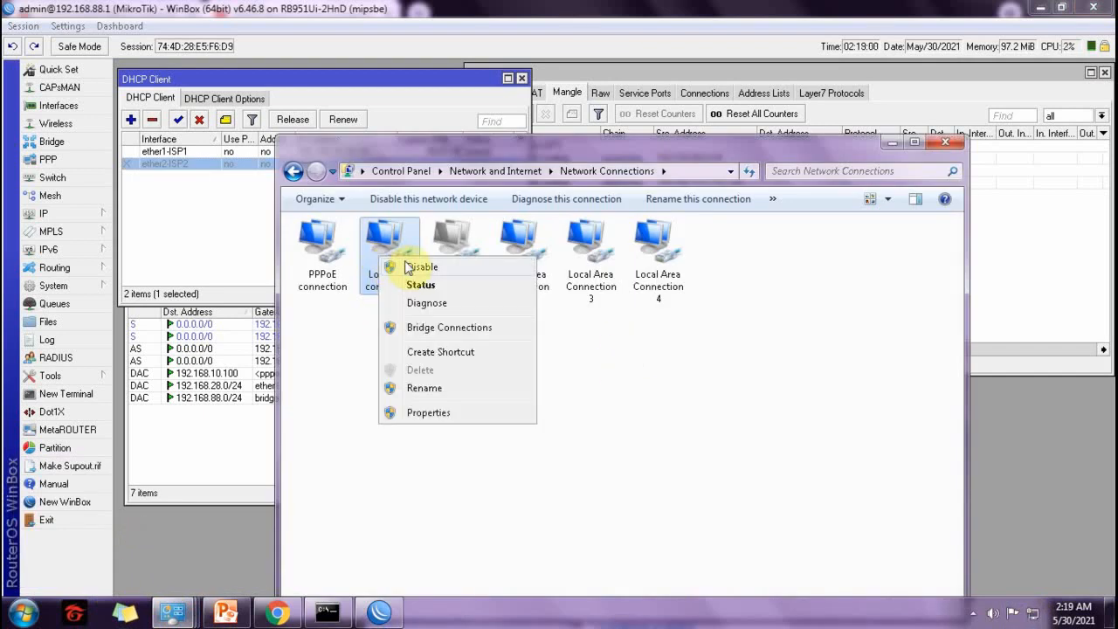
pyautogui.click(411, 267)
pyautogui.moveTo(172, 612)
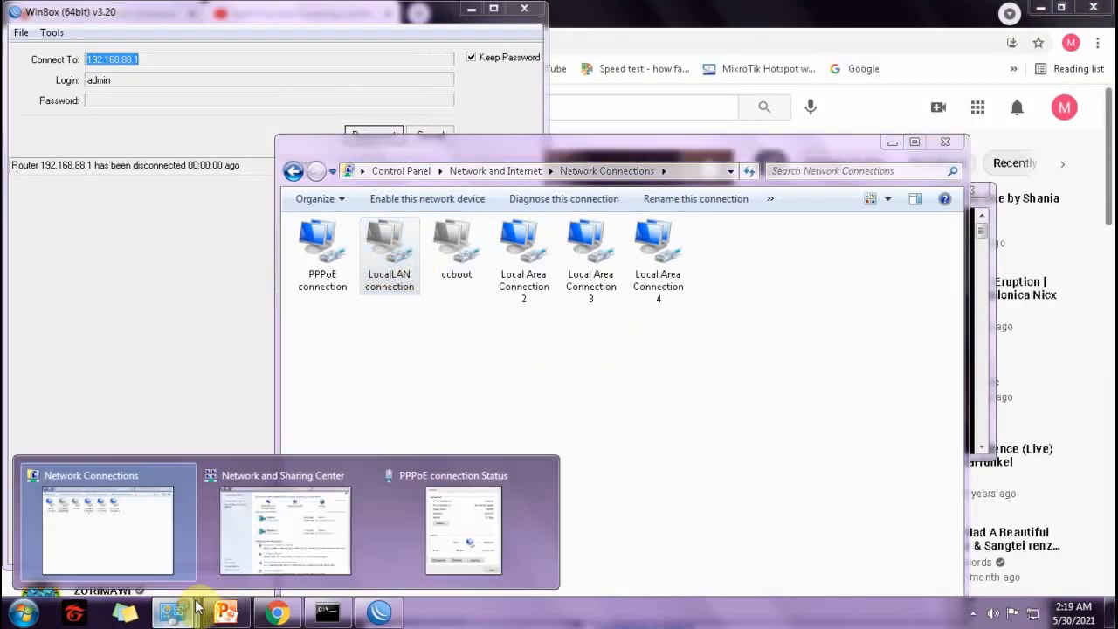
# Check the PPPoE connection's network connection details from the Network and Sharing Center, closing both dialogs when done.
pyautogui.click(275, 544)
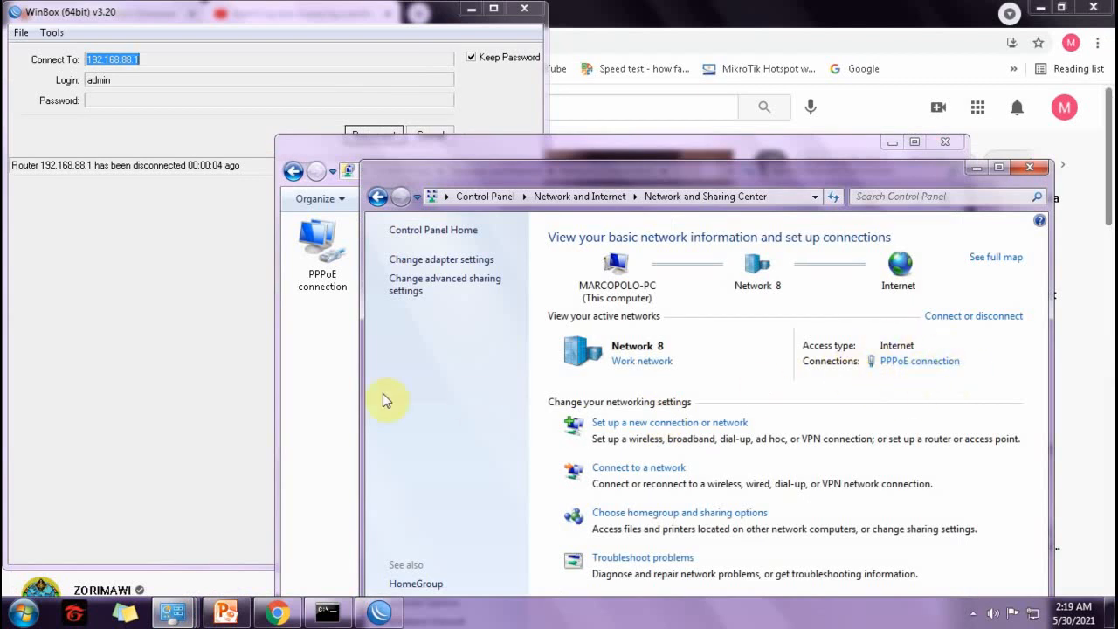
pyautogui.click(893, 361)
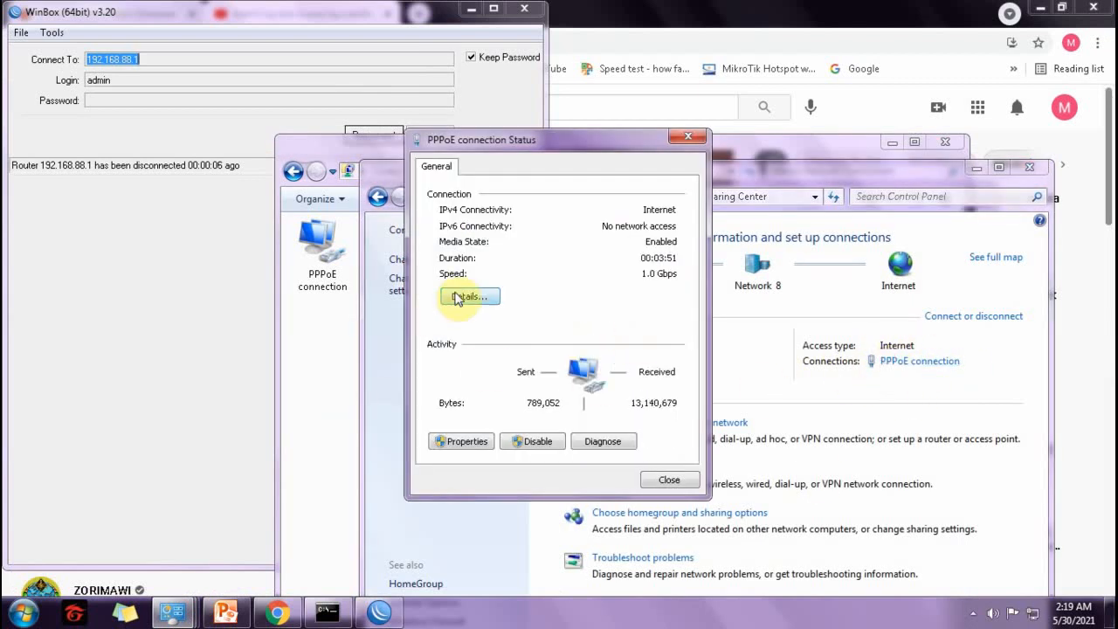
pyautogui.click(464, 365)
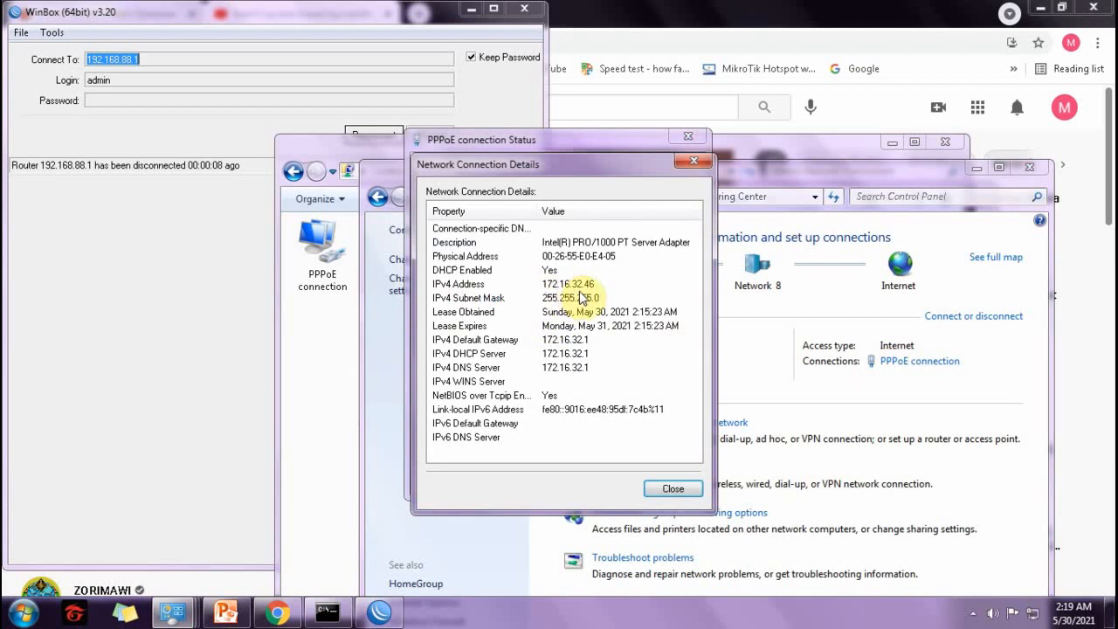
pyautogui.click(672, 489)
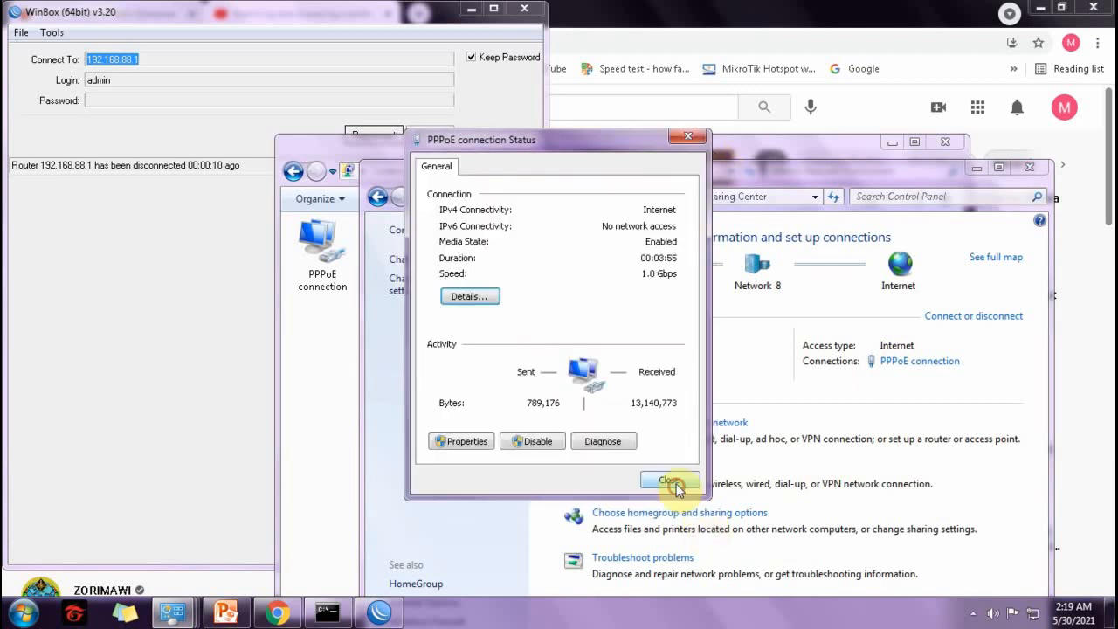
pyautogui.click(669, 479)
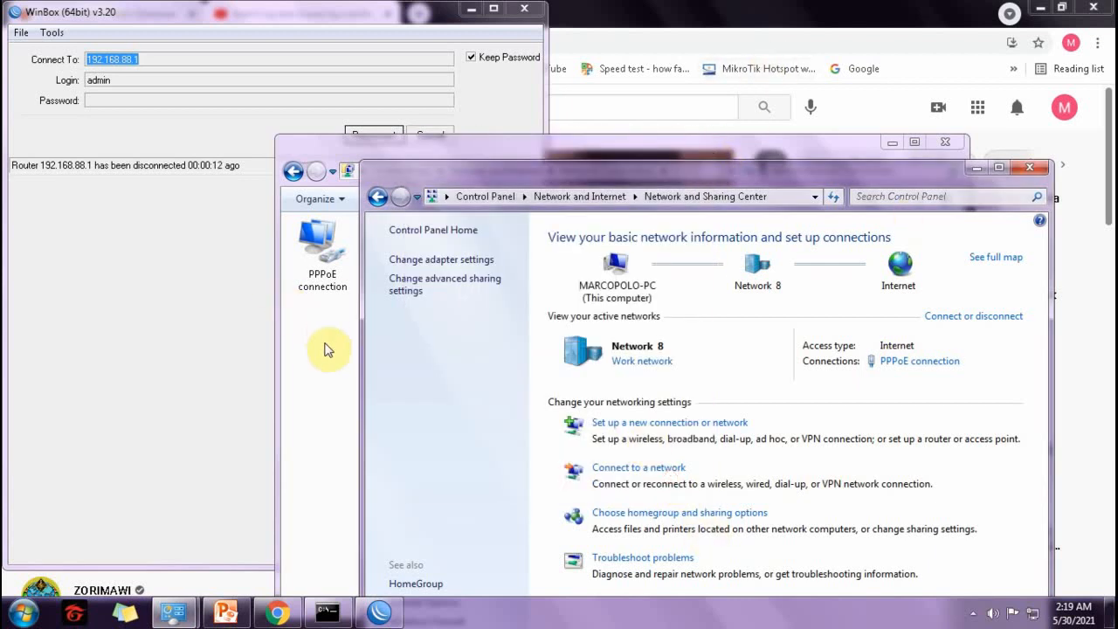
# Switch to Chrome and resume the paused "Don't Cry Joni (cover)" YouTube video to test internet access.
pyautogui.click(472, 10)
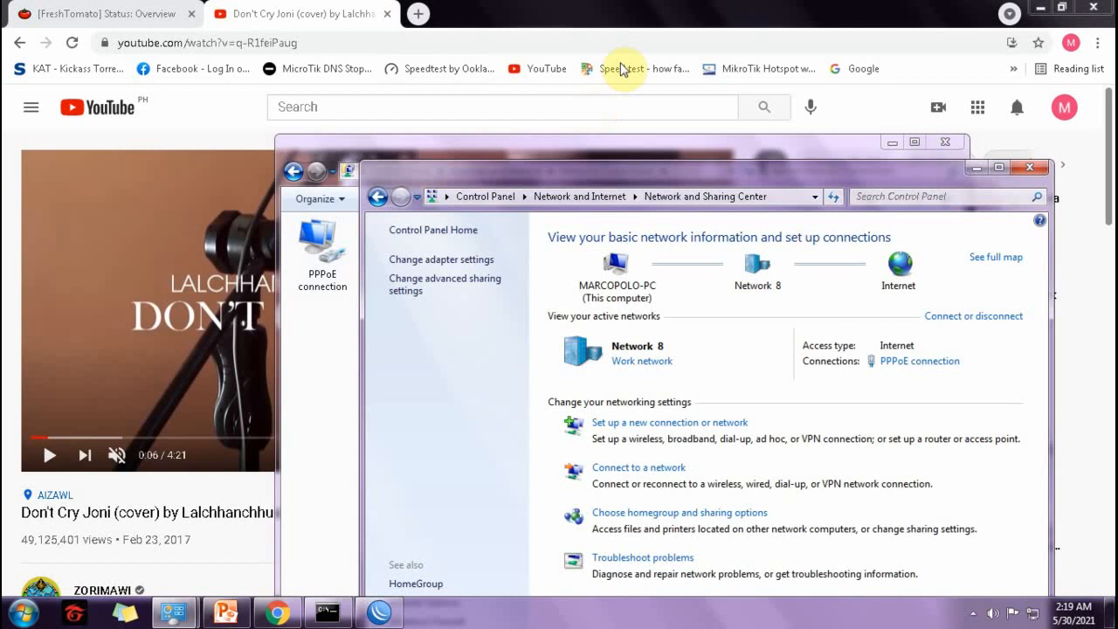
pyautogui.click(590, 11)
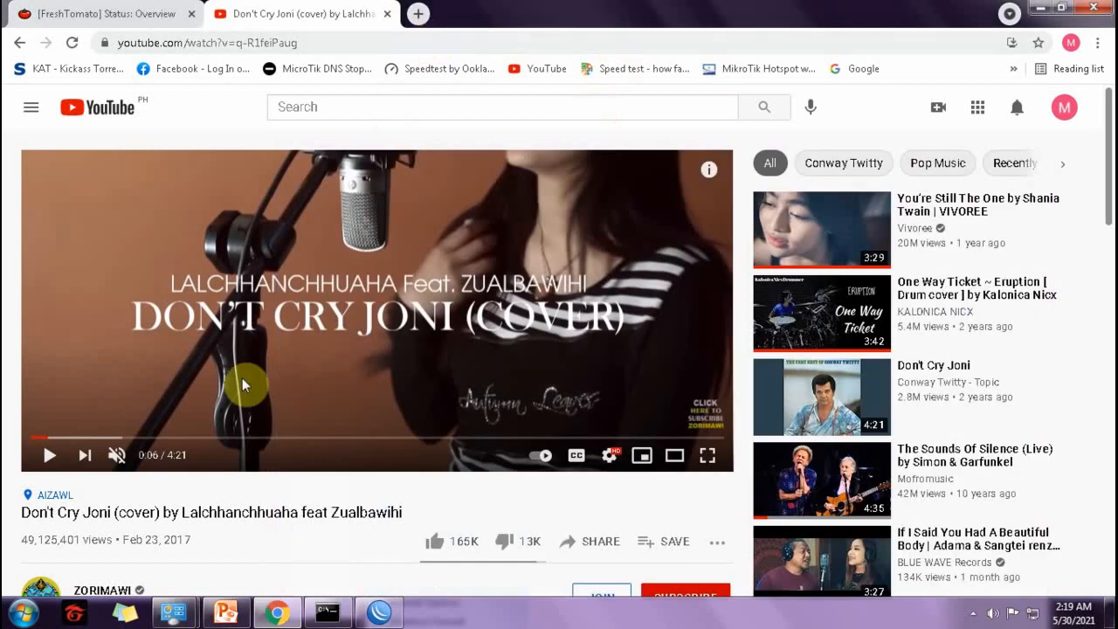
pyautogui.click(47, 456)
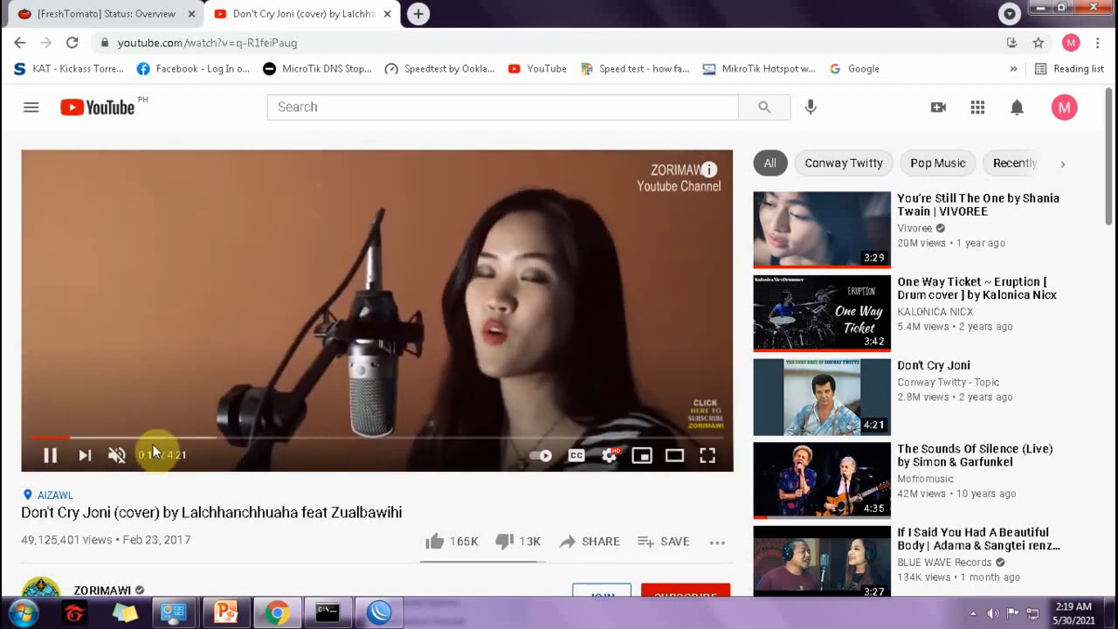
# Test streaming "La Vie En Rose" and "Titanic - My Heart Will Go On" in a new YouTube tab, closing the old video tab and pausing the last video.
pyautogui.click(419, 14)
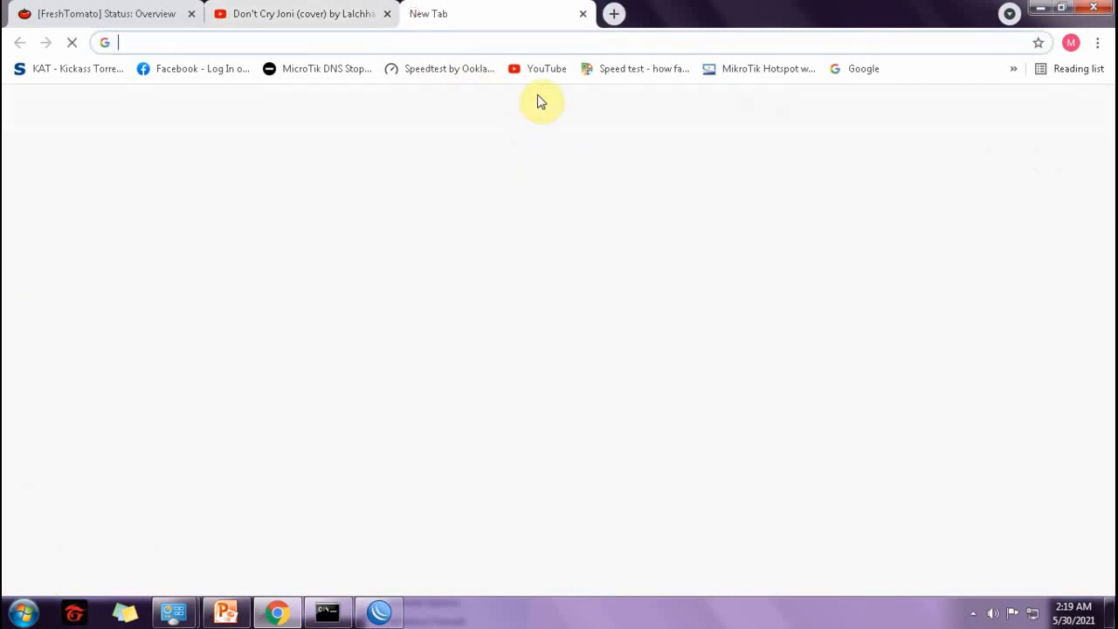
pyautogui.click(538, 72)
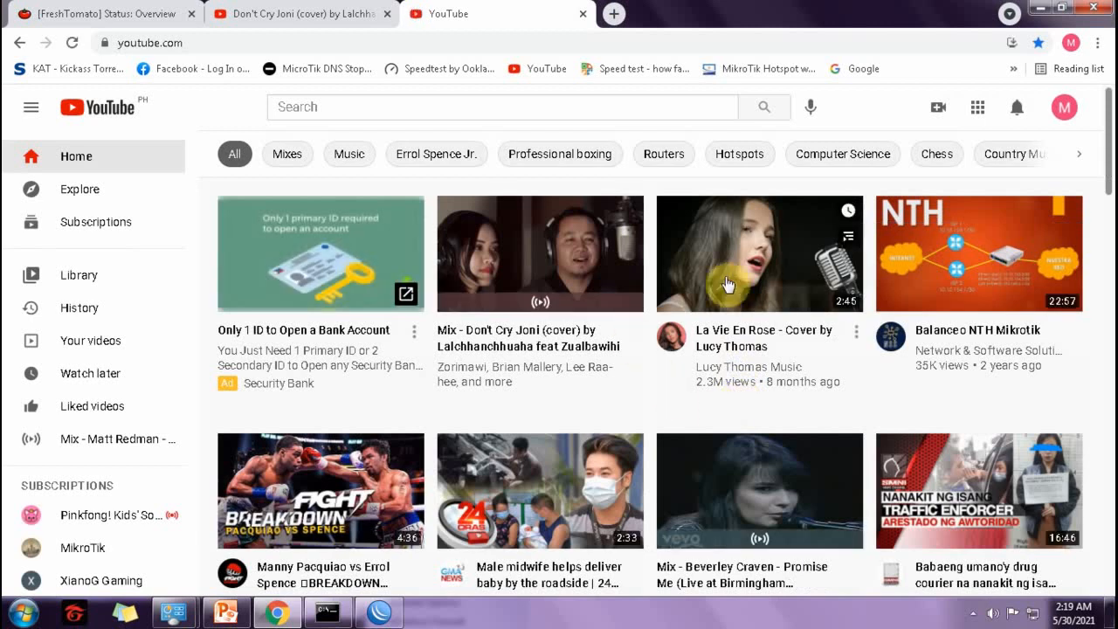
pyautogui.click(667, 411)
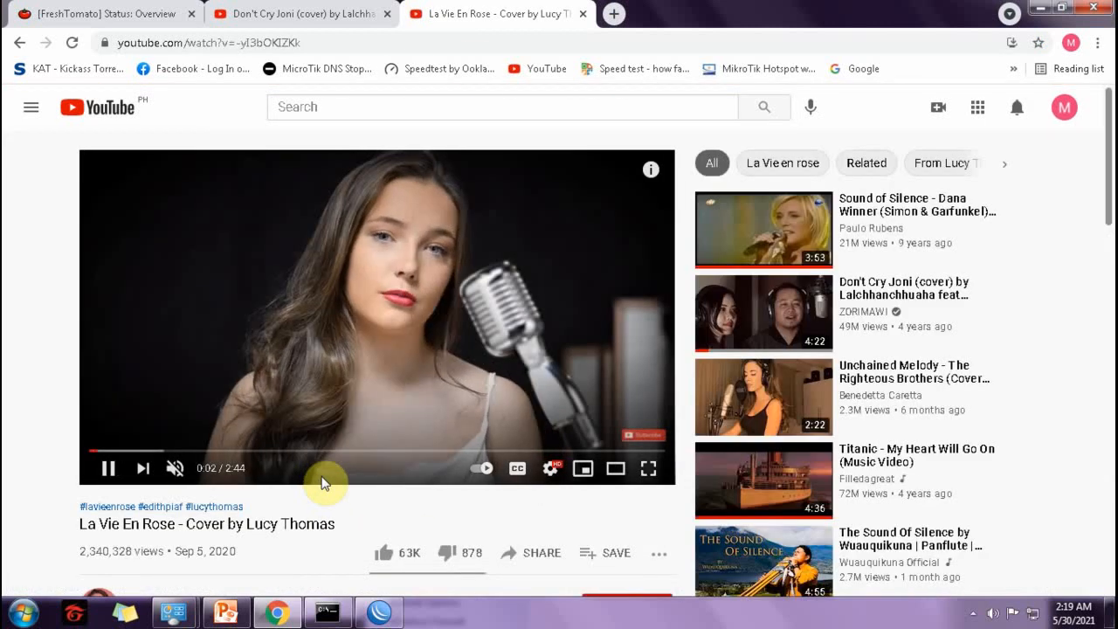
pyautogui.click(387, 13)
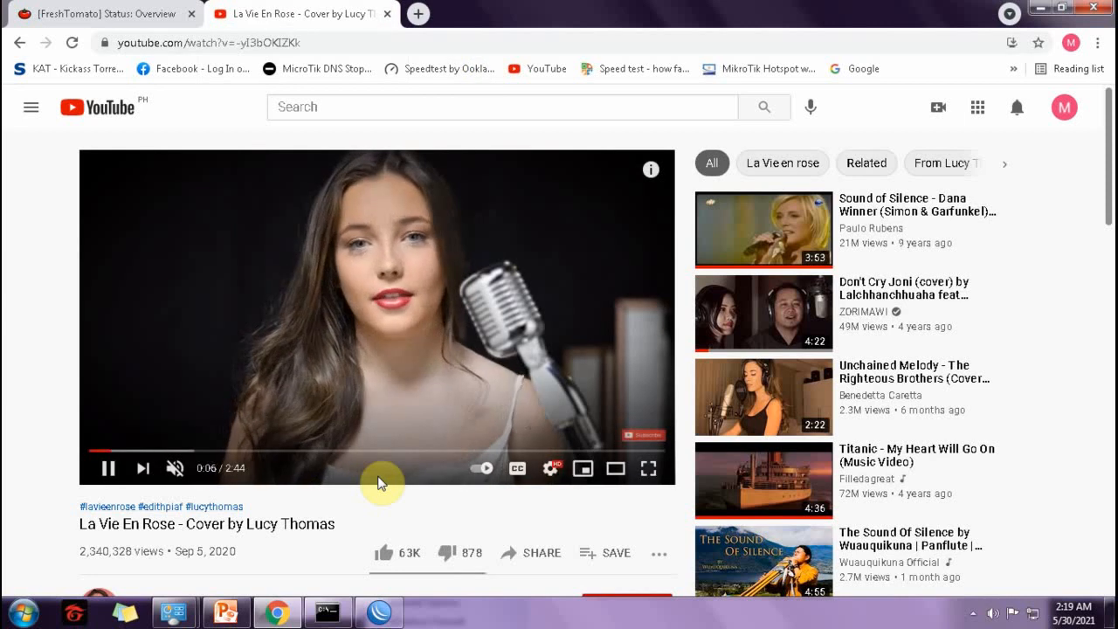
pyautogui.click(852, 536)
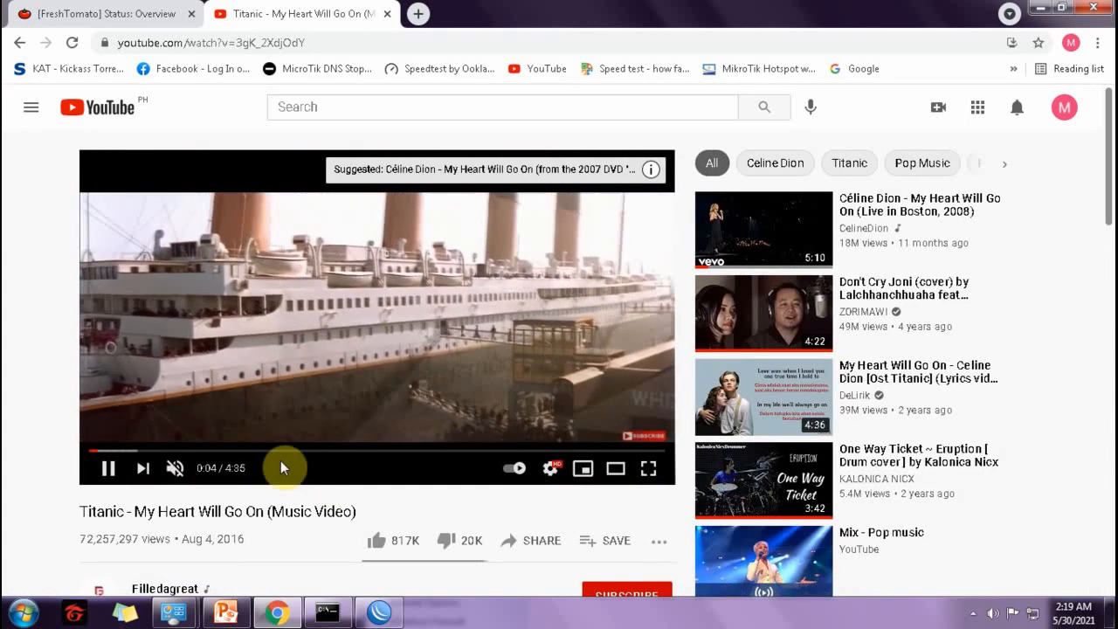
pyautogui.click(107, 468)
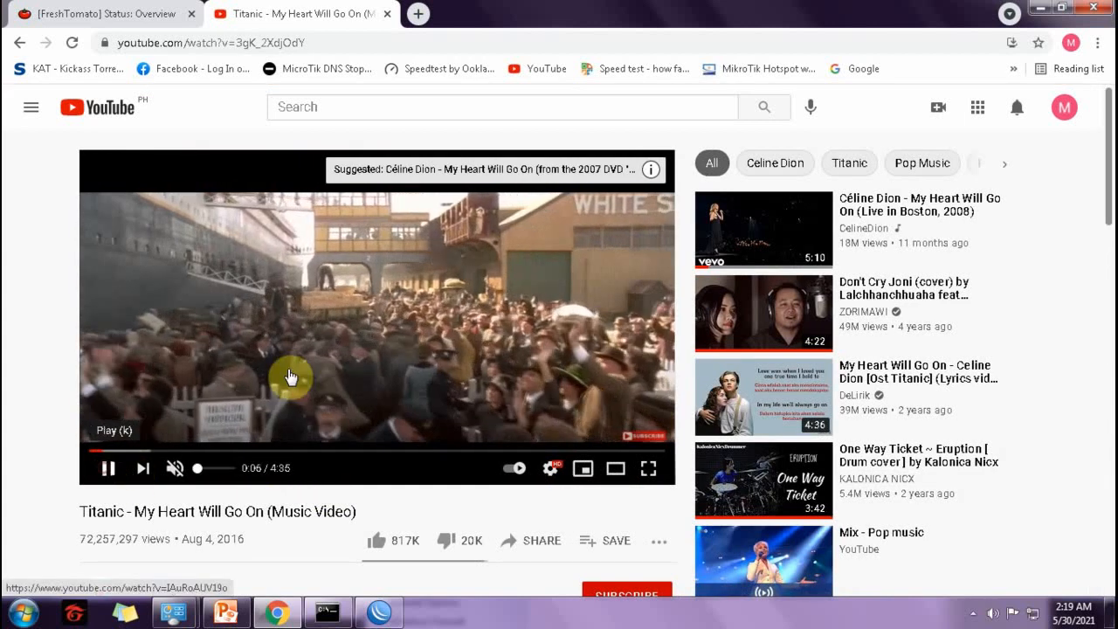
pyautogui.click(328, 613)
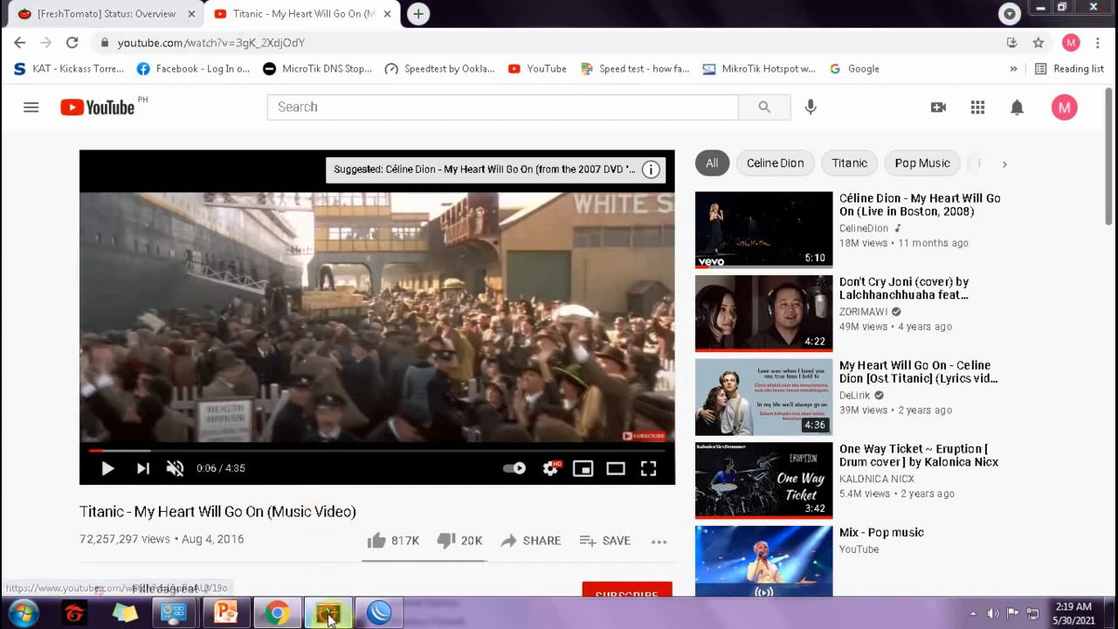
pyautogui.moveTo(688, 202)
pyautogui.mouseDown()
pyautogui.moveTo(575, 202)
pyautogui.moveTo(502, 157)
pyautogui.mouseUp()
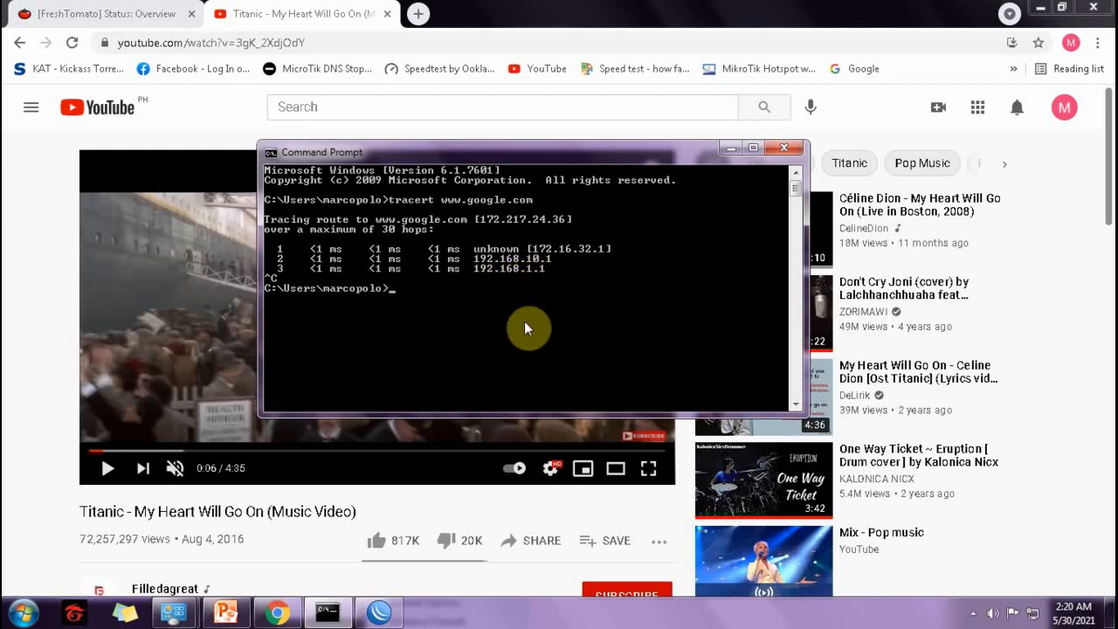
pyautogui.press('Up')
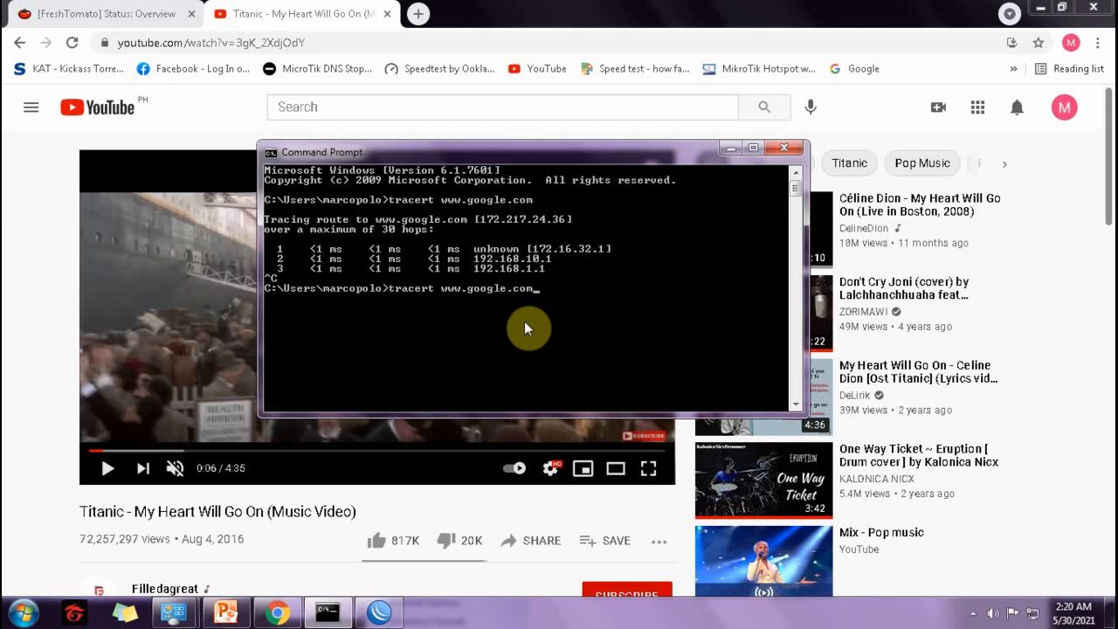
pyautogui.press('Return')
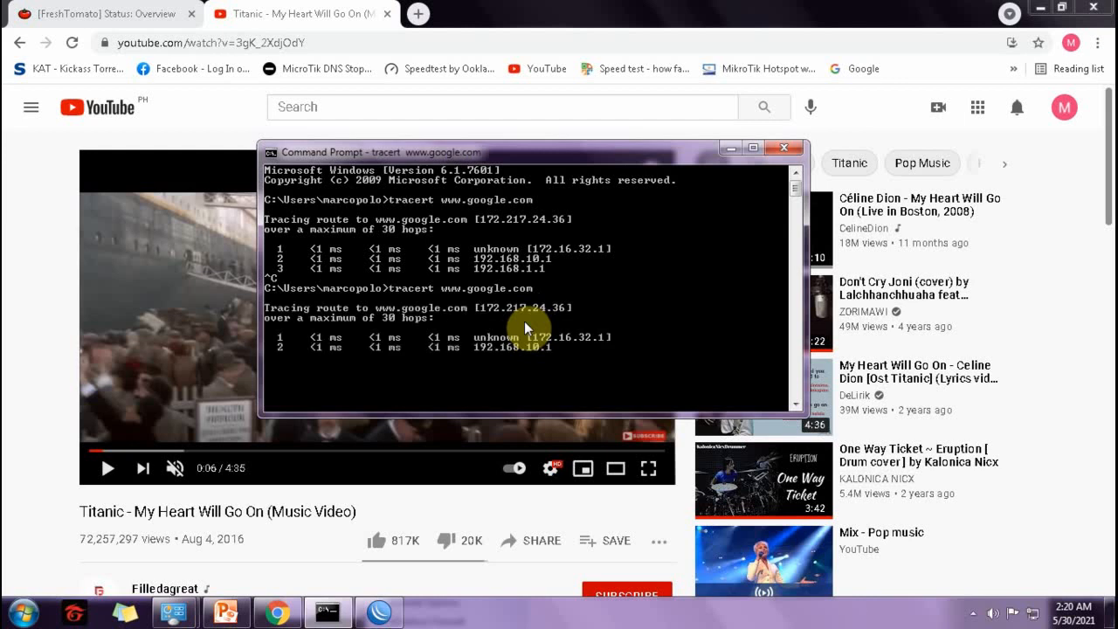
pyautogui.hotkey('ctrl', 'c')
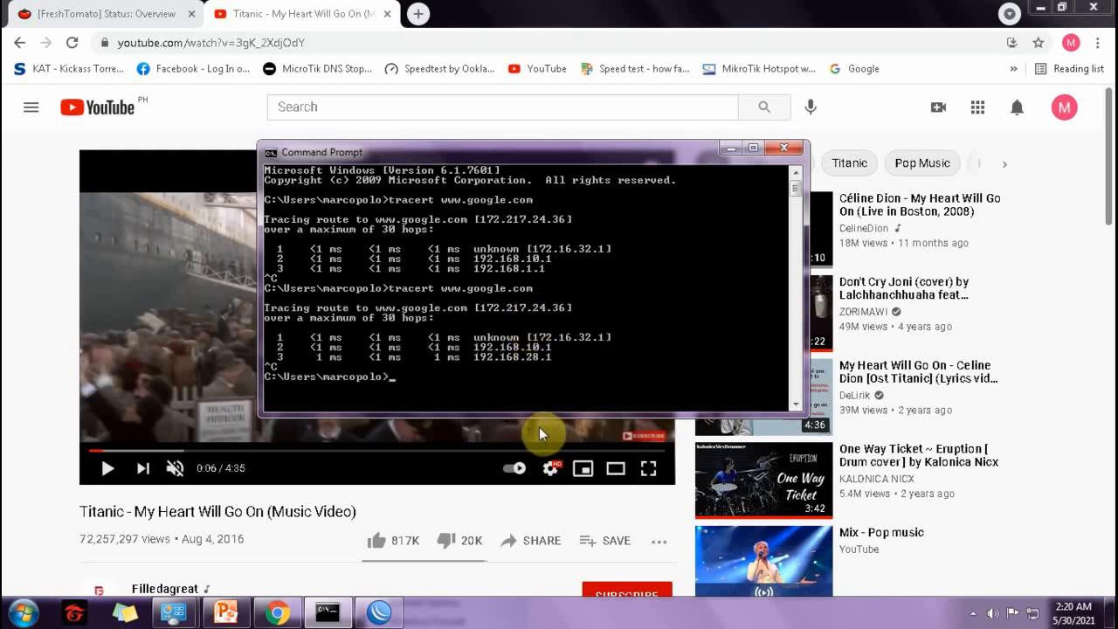
pyautogui.moveTo(545, 151); pyautogui.dragTo(498, 95)
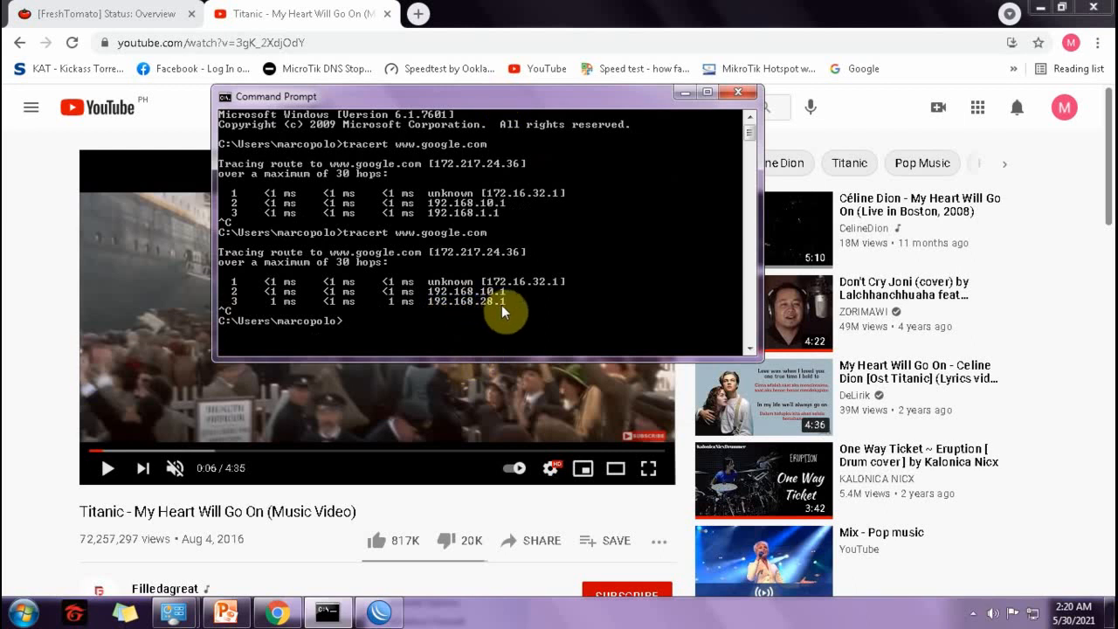
pyautogui.click(226, 612)
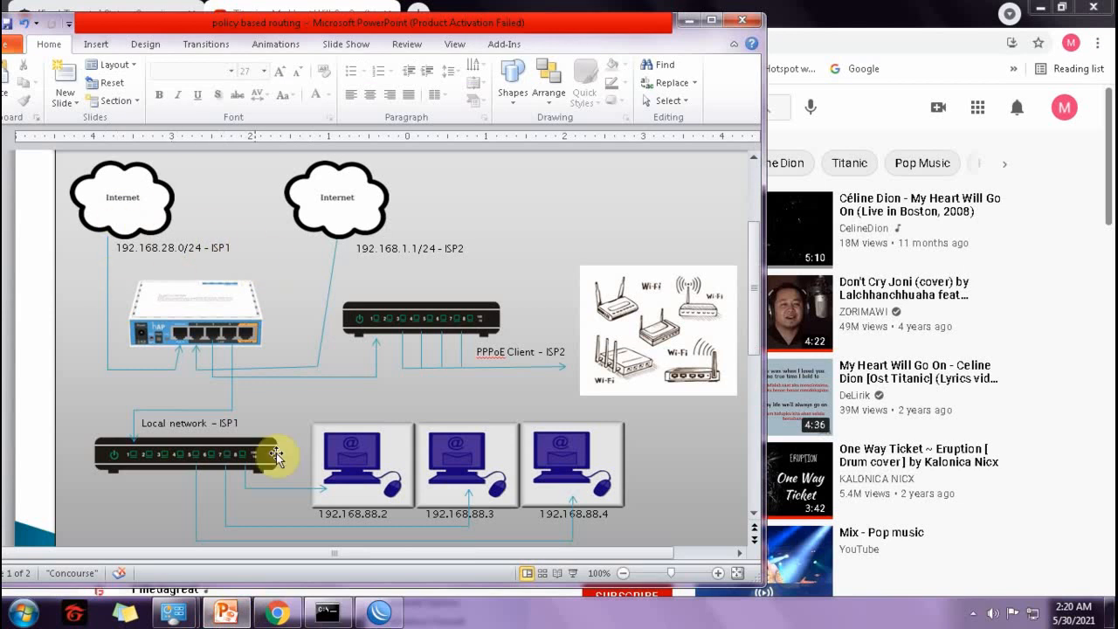
pyautogui.click(691, 20)
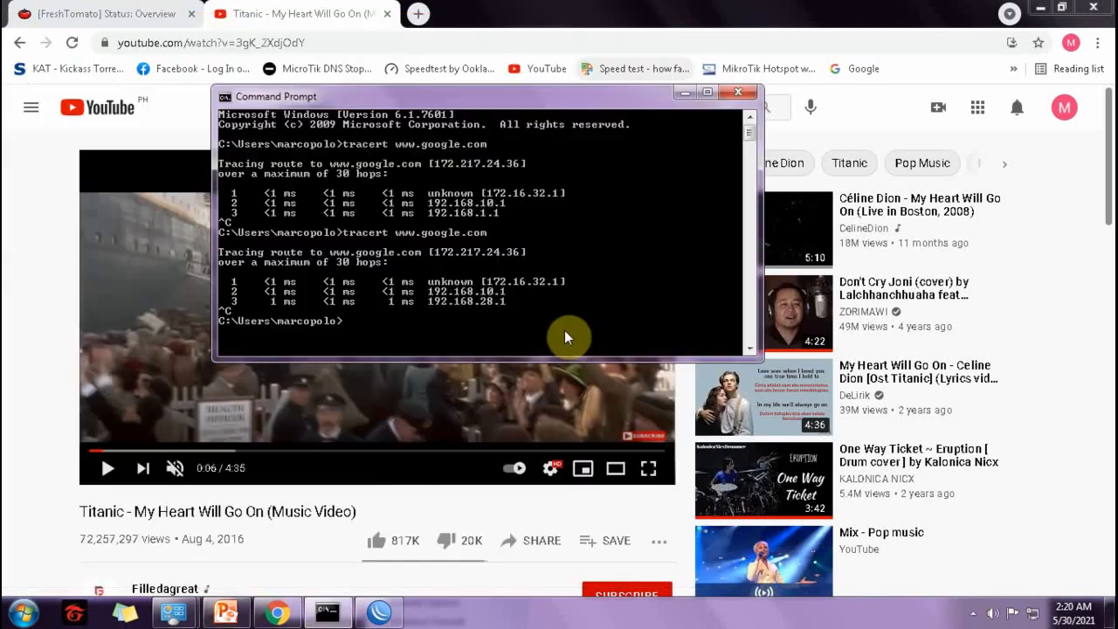